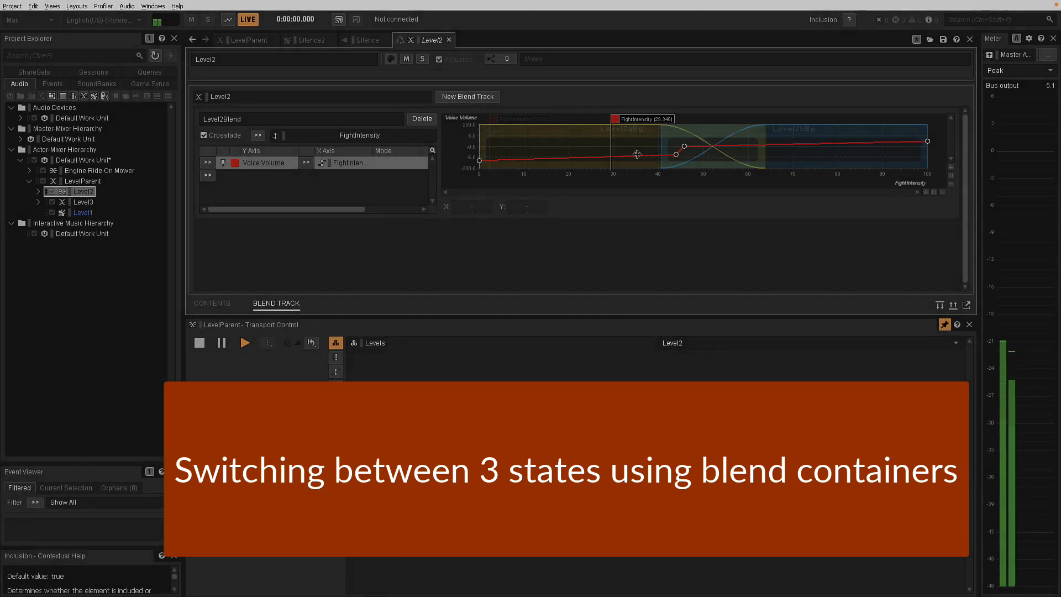
Set the Levels state to Level2 in the LevelParent transport control.
left_click(774, 343)
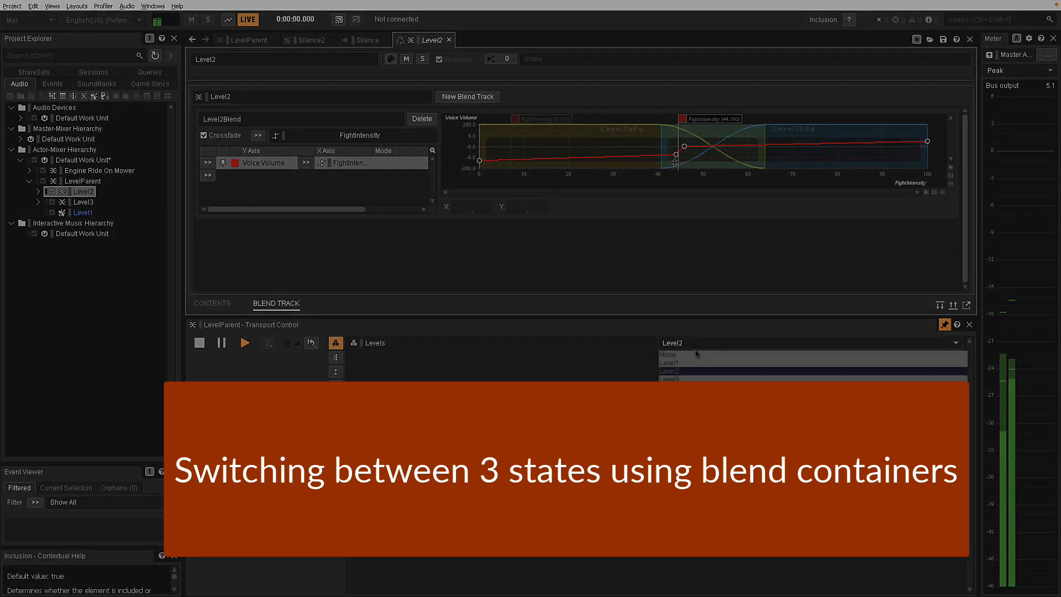
left_click(679, 370)
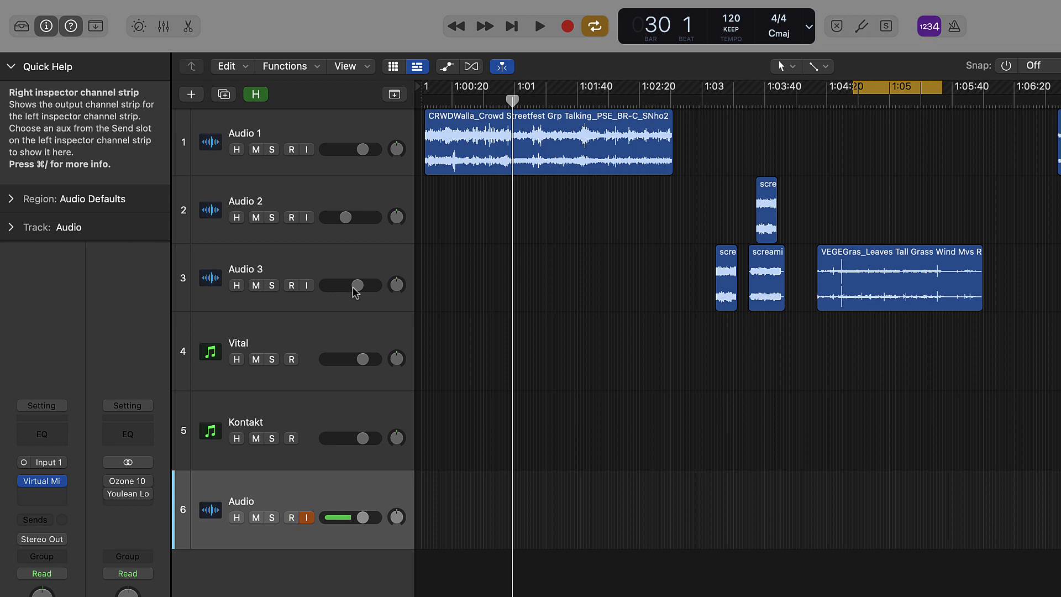
left_click_drag(513, 102, 569, 109)
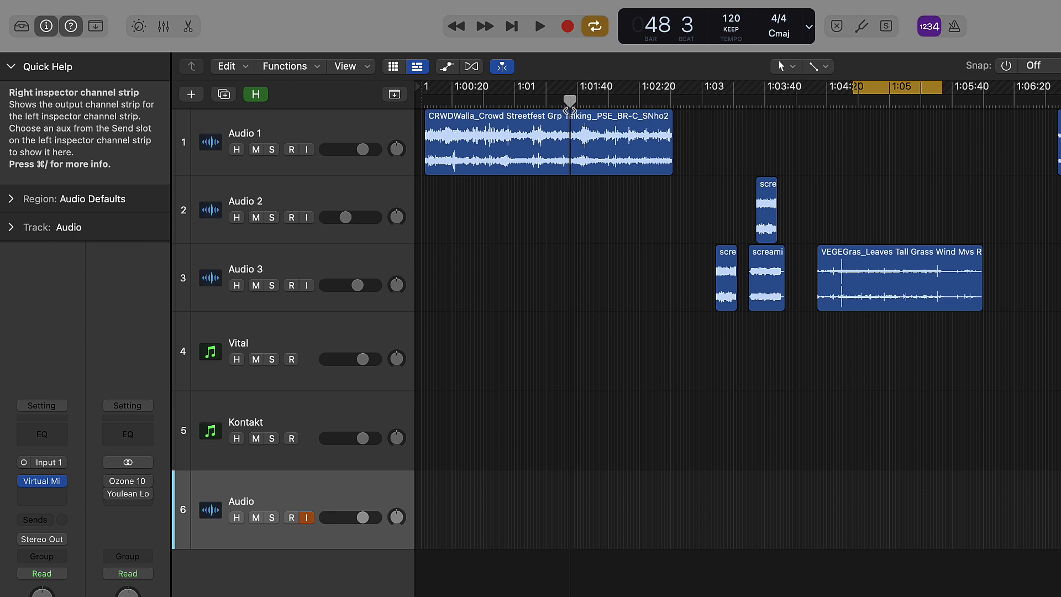
left_click_drag(569, 109, 722, 146)
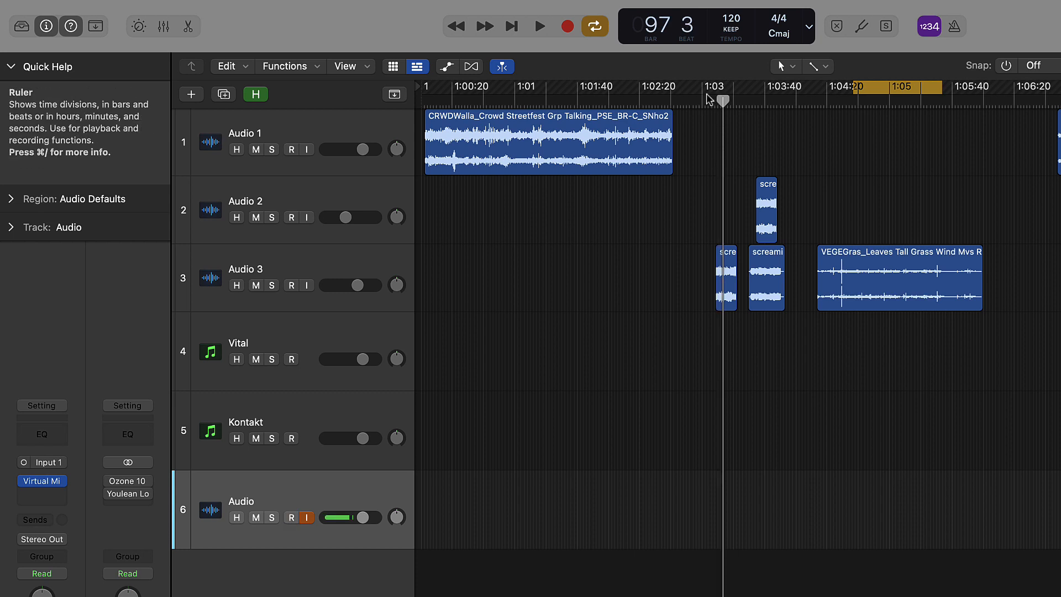
left_click_drag(708, 91, 787, 91)
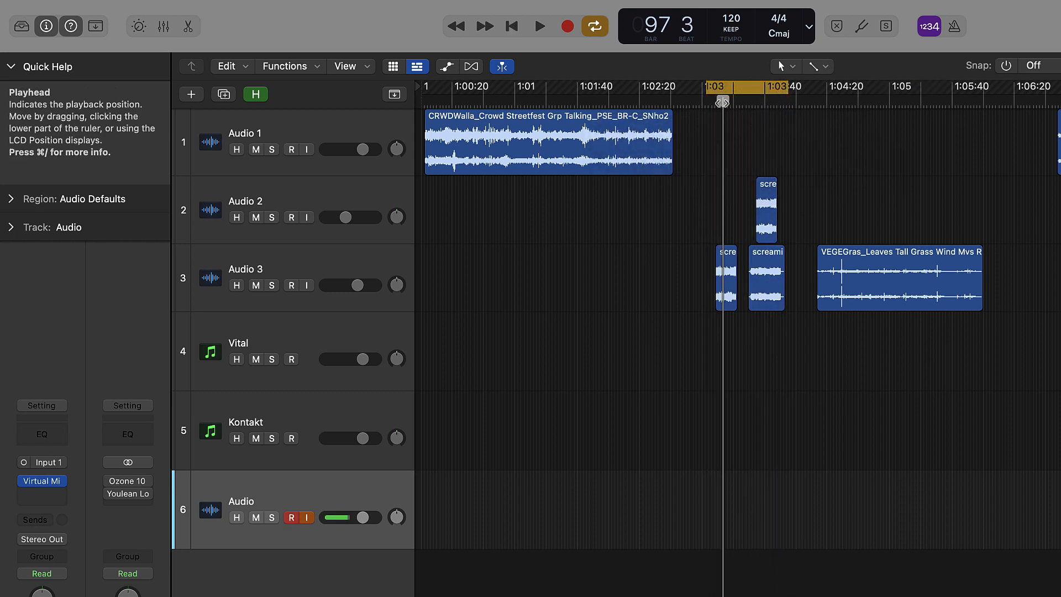
mouse_move(722, 102)
left_mouse_down()
mouse_move(705, 103)
mouse_move(723, 103)
left_mouse_up()
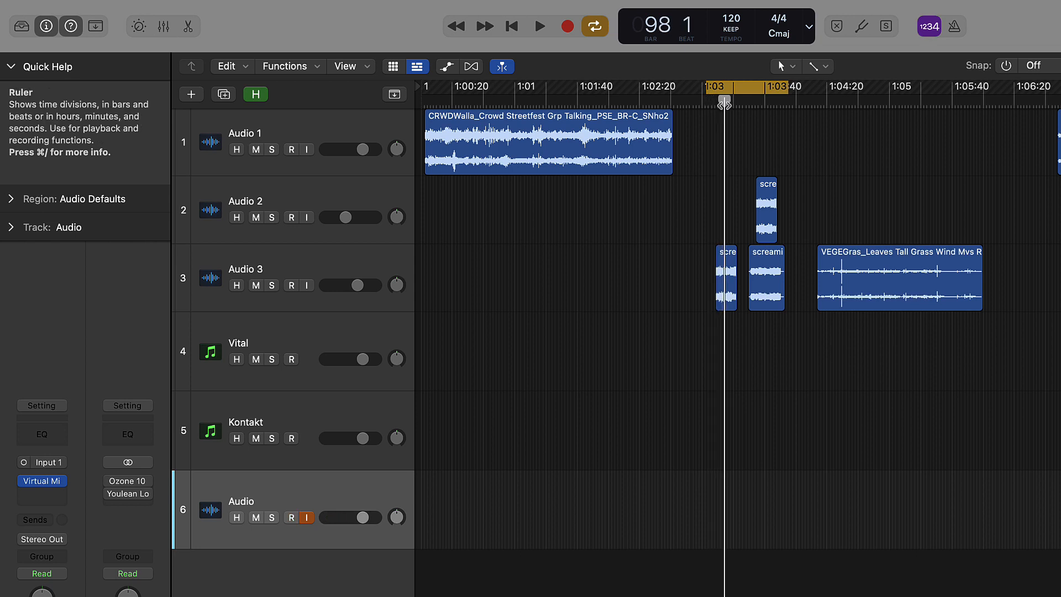
left_click_drag(723, 102, 894, 201)
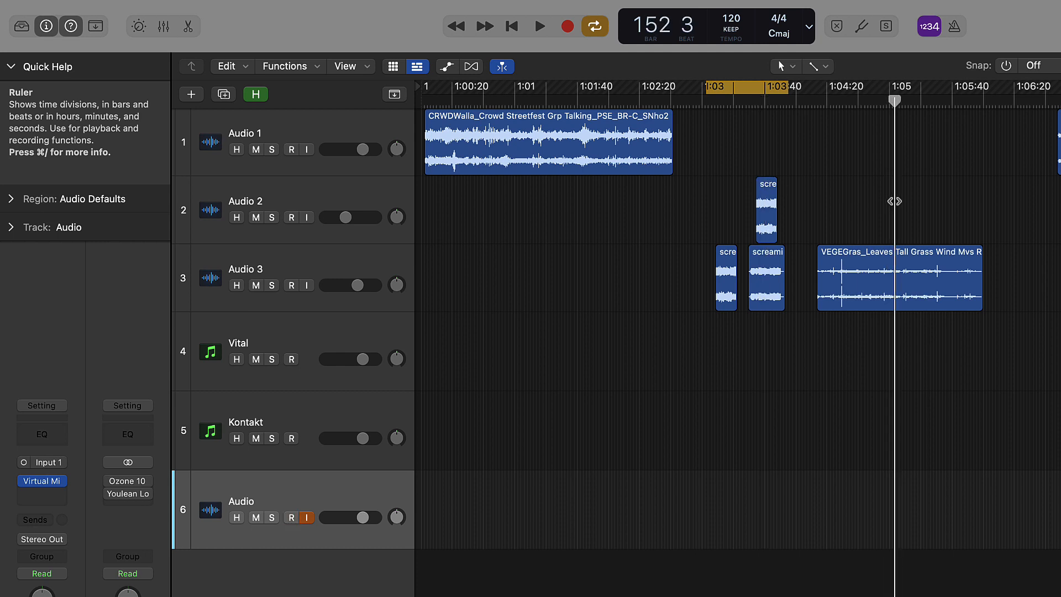
left_click_drag(893, 201, 873, 196)
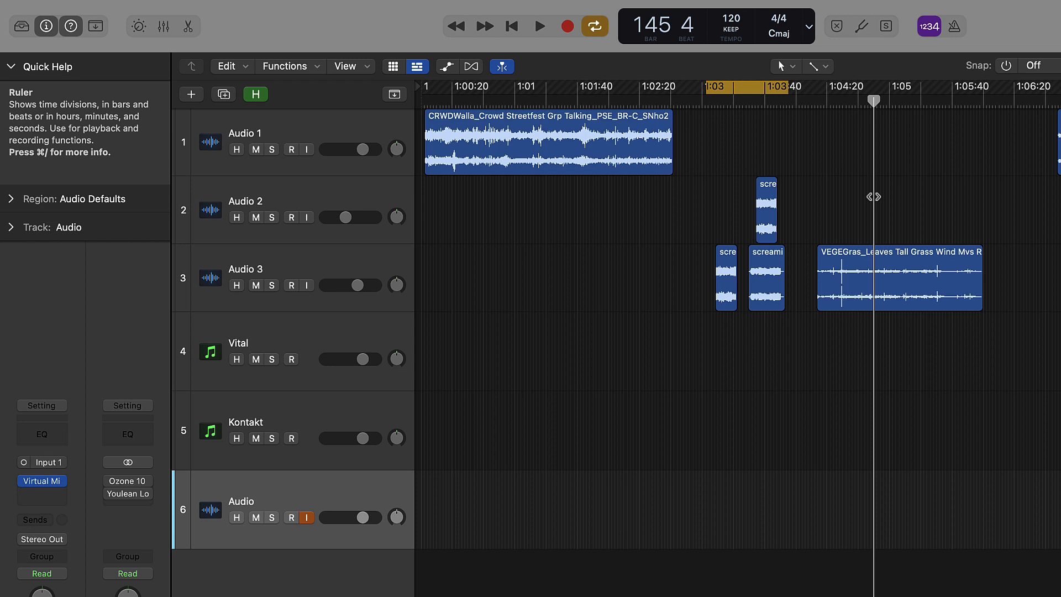
left_click_drag(872, 196, 860, 199)
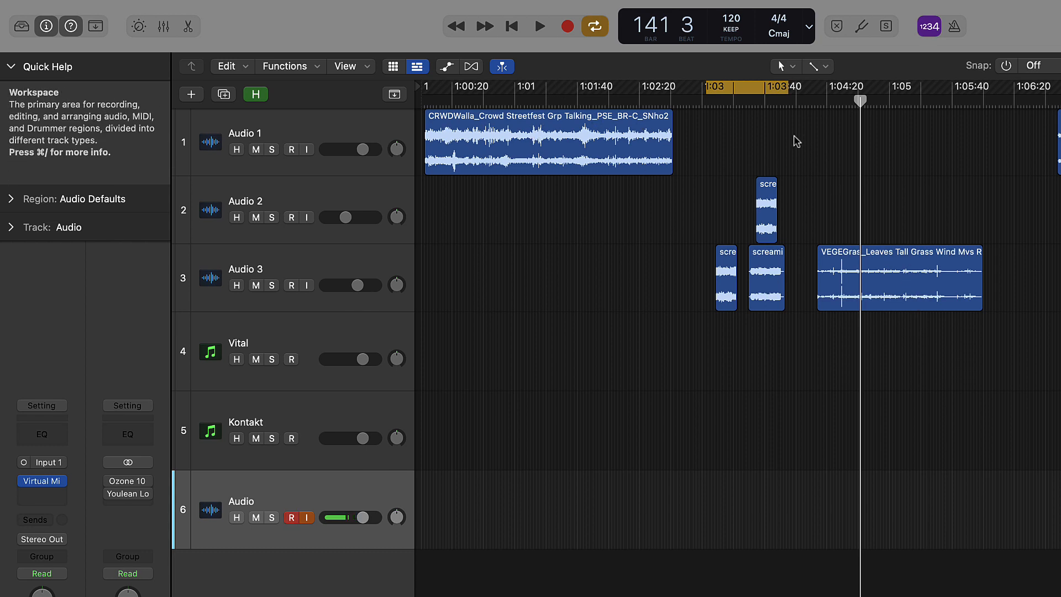
Audition the CRWDWalla crowd region on Audio 1 with a cycle range from about 1:00:45 to 1:03:15.
left_click(543, 122)
left_click(502, 102)
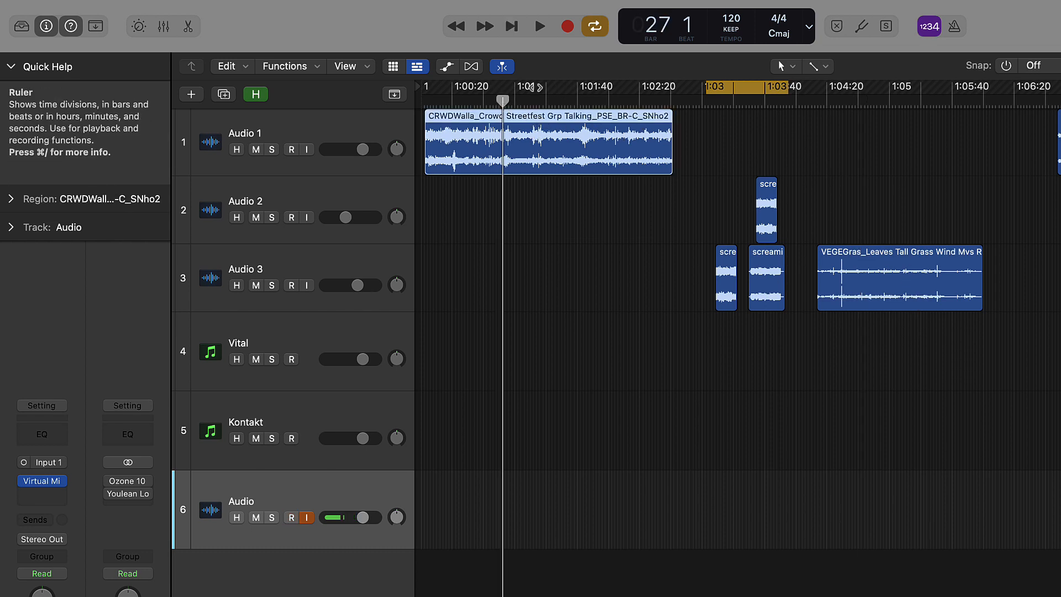
left_click_drag(494, 87, 723, 87)
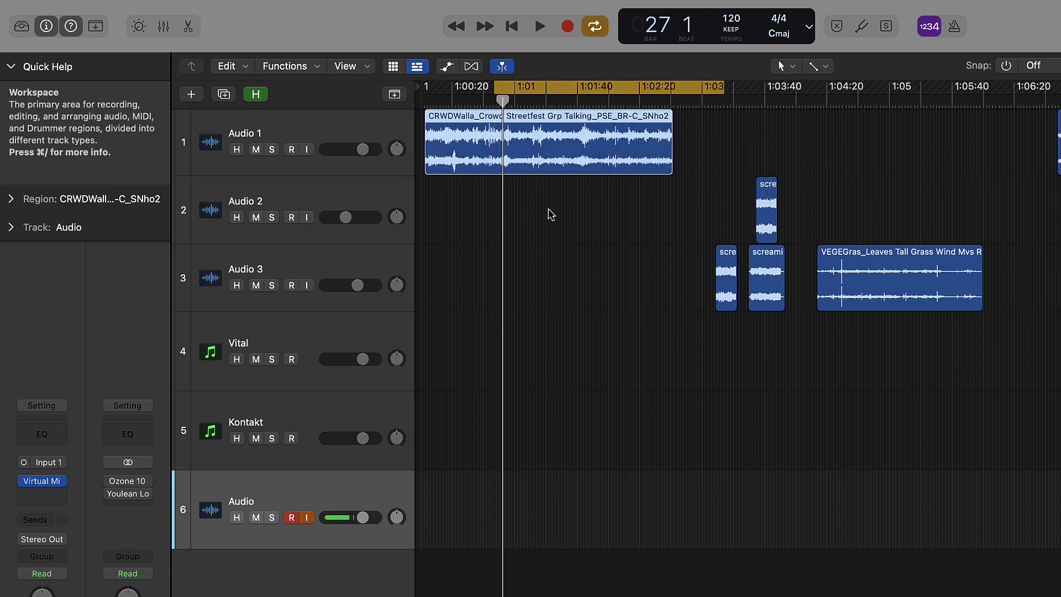
key("space")
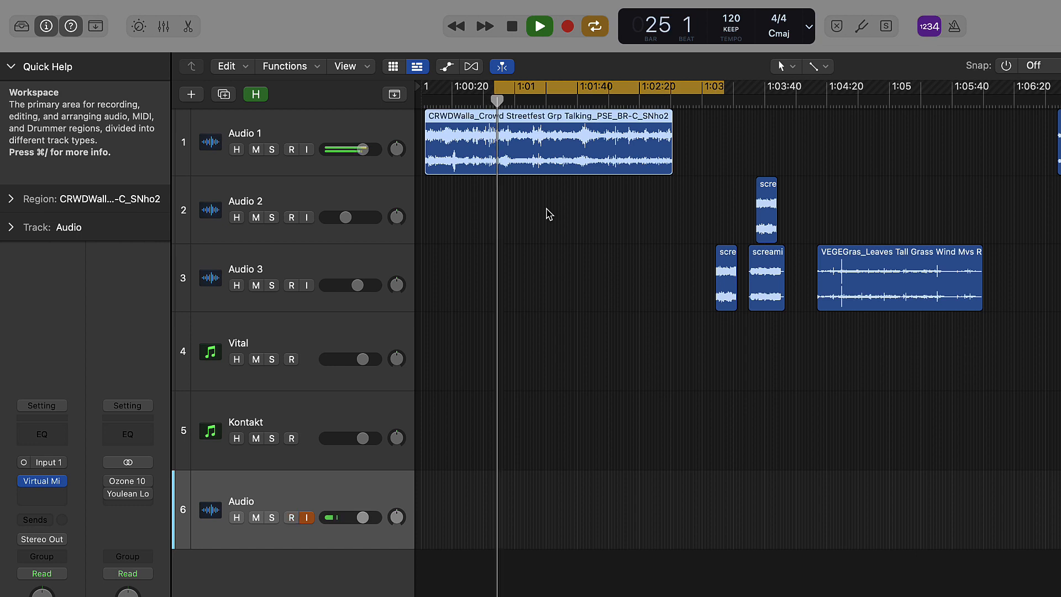
key("space")
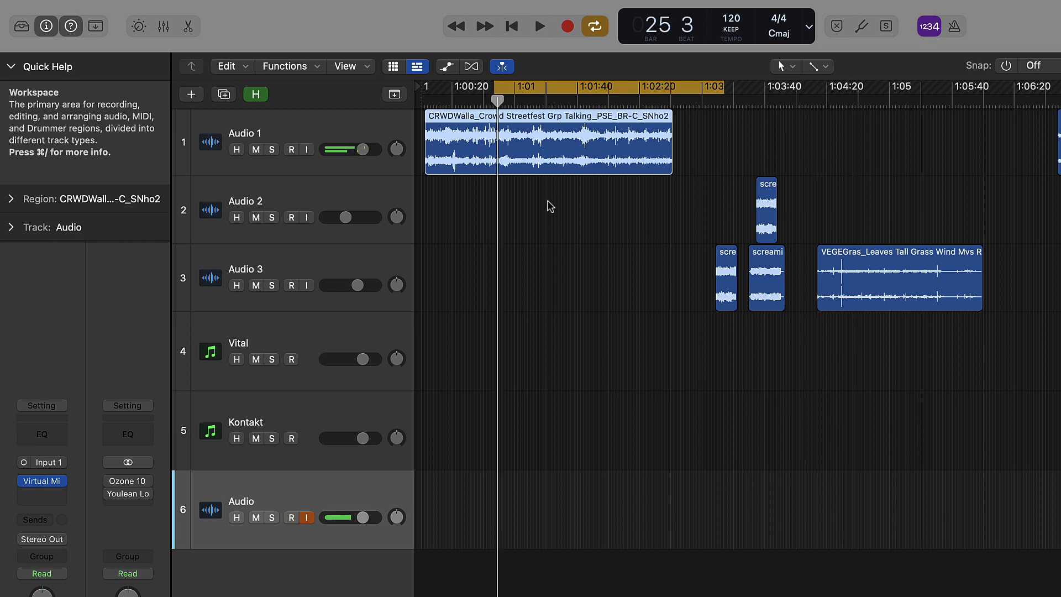
Split the CRWDWalla crowd region on Audio 1 at bar 25 beat 3 and bar 50 beat 2.
key("super+t")
left_click_drag(498, 101, 576, 176)
key("super+t")
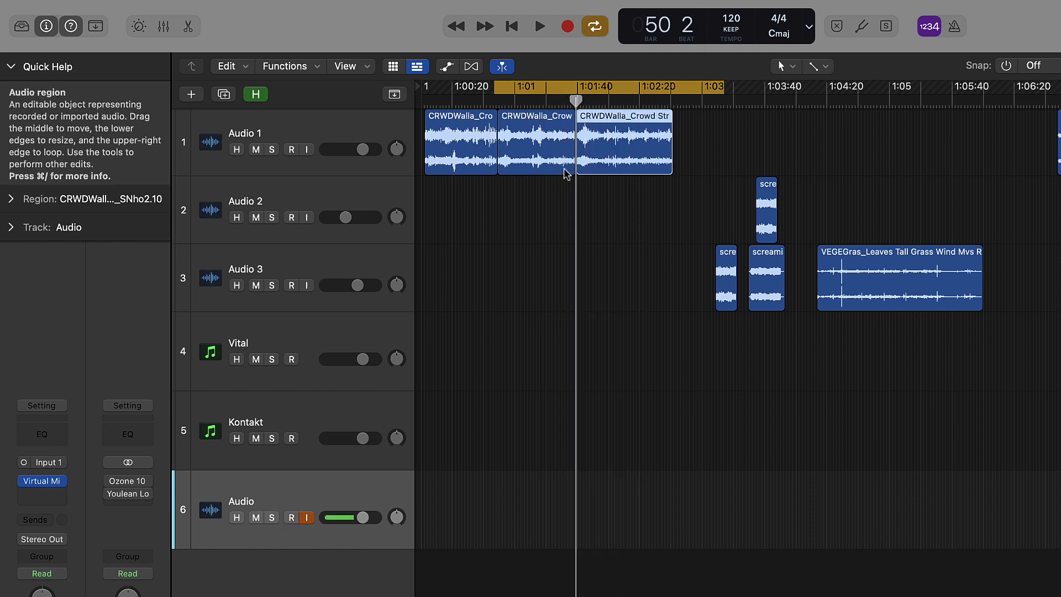
Fit the cycle range to the middle piece of the crowd region and delete the pieces before and after it.
left_click(538, 122)
key("super+u")
left_click(614, 125)
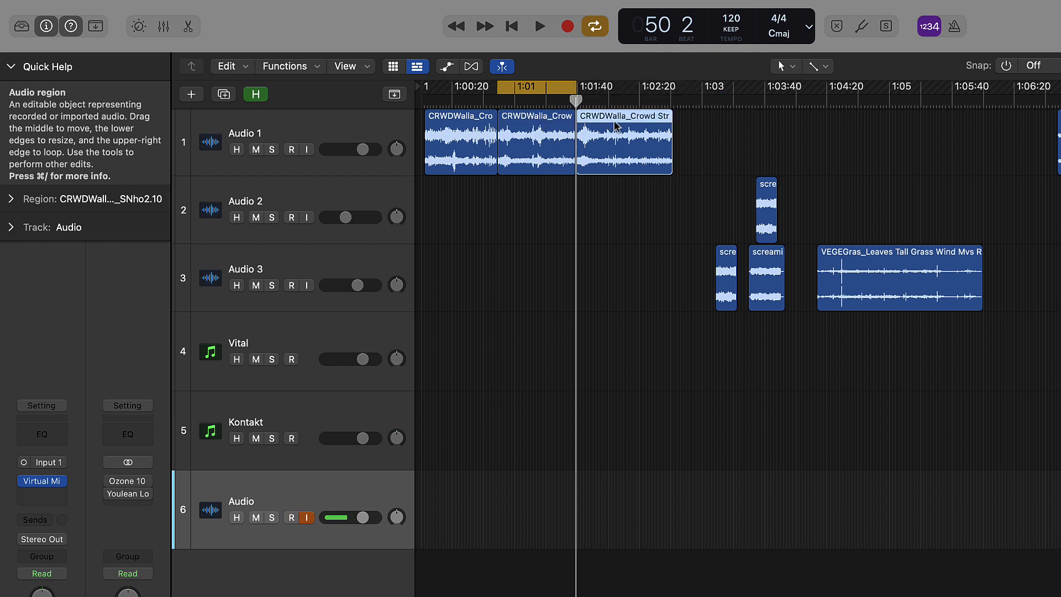
key("Delete")
left_click(464, 126)
key("Delete")
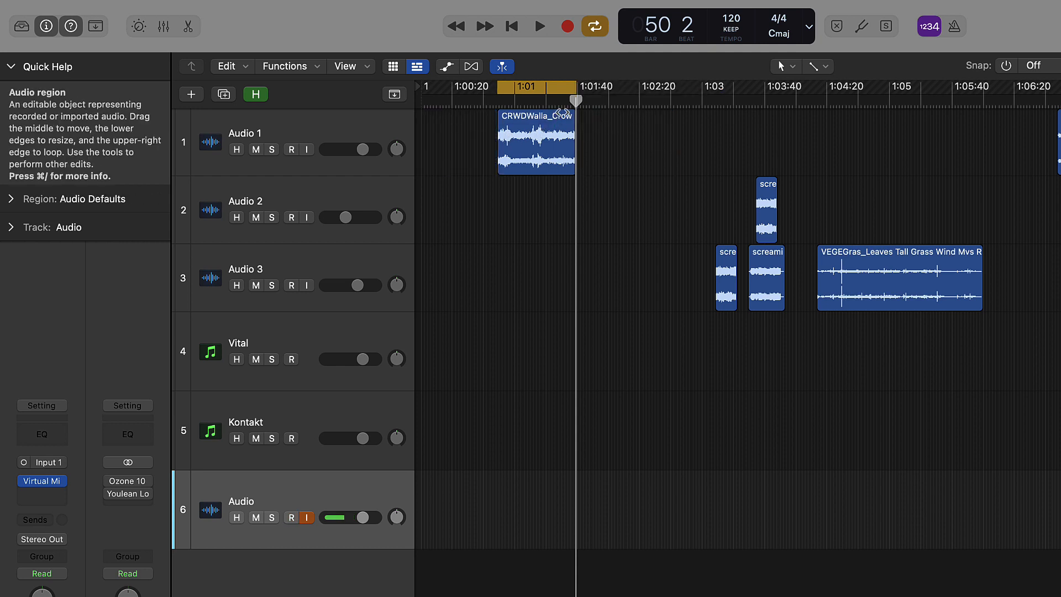
Split the remaining crowd region at bar 38 beat 3 and move its first half to overlap the end of the second half.
left_click_drag(576, 102, 538, 101)
left_click(533, 121)
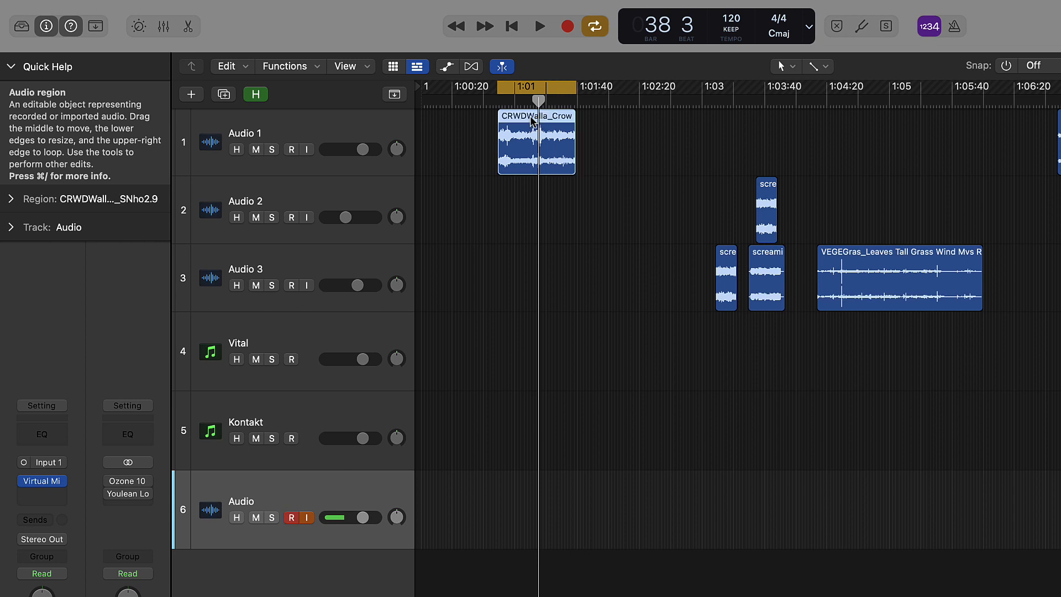
key("super+t")
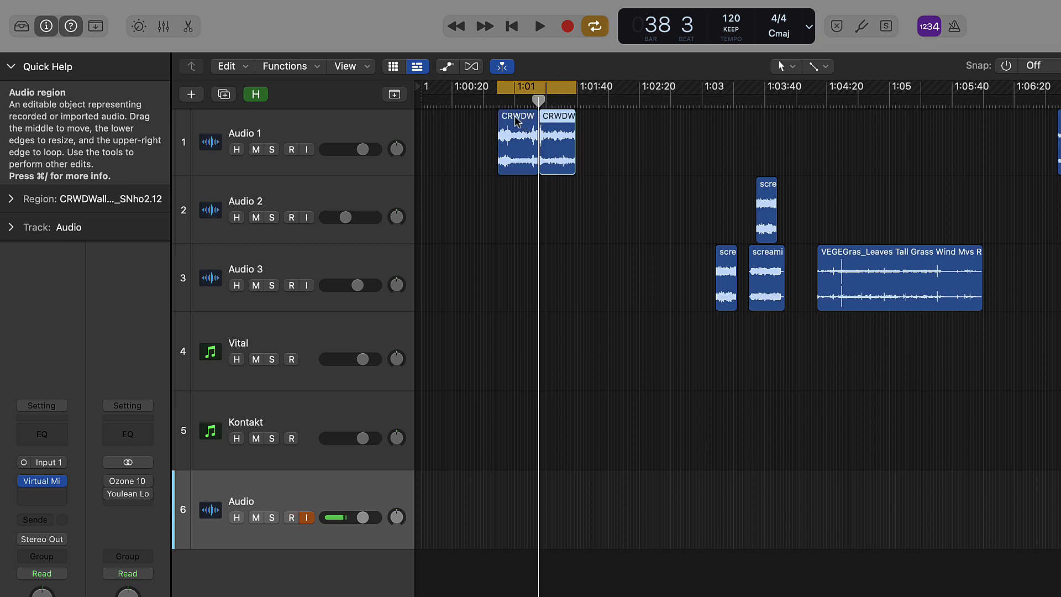
left_click_drag(518, 122, 585, 122)
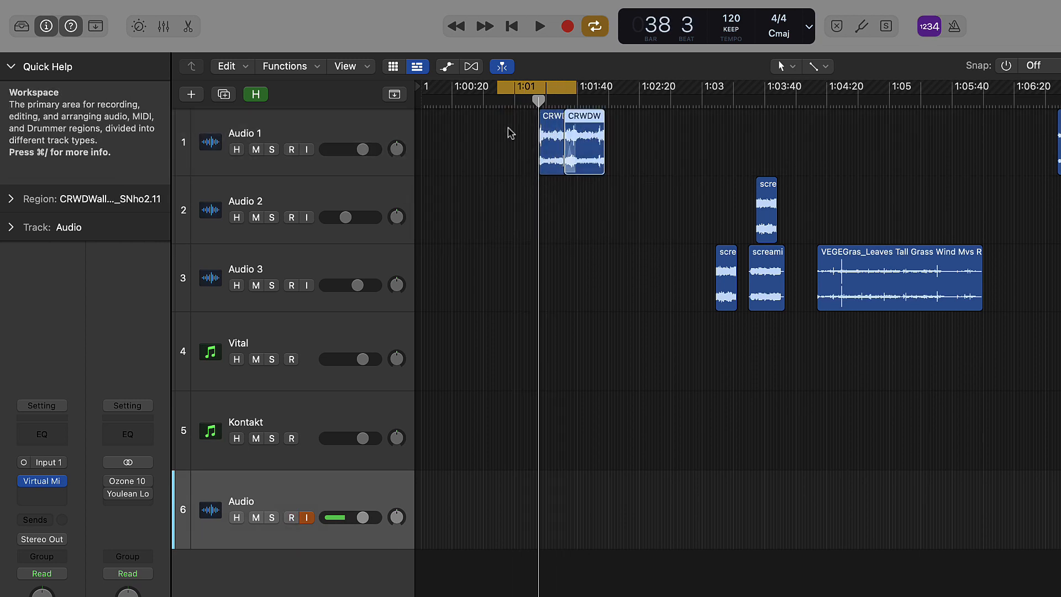
Fit the cycle range to the two overlapping crowd pieces on Audio 1 and play the loop to check the crossfade.
left_click_drag(489, 114, 638, 144)
key("super+u")
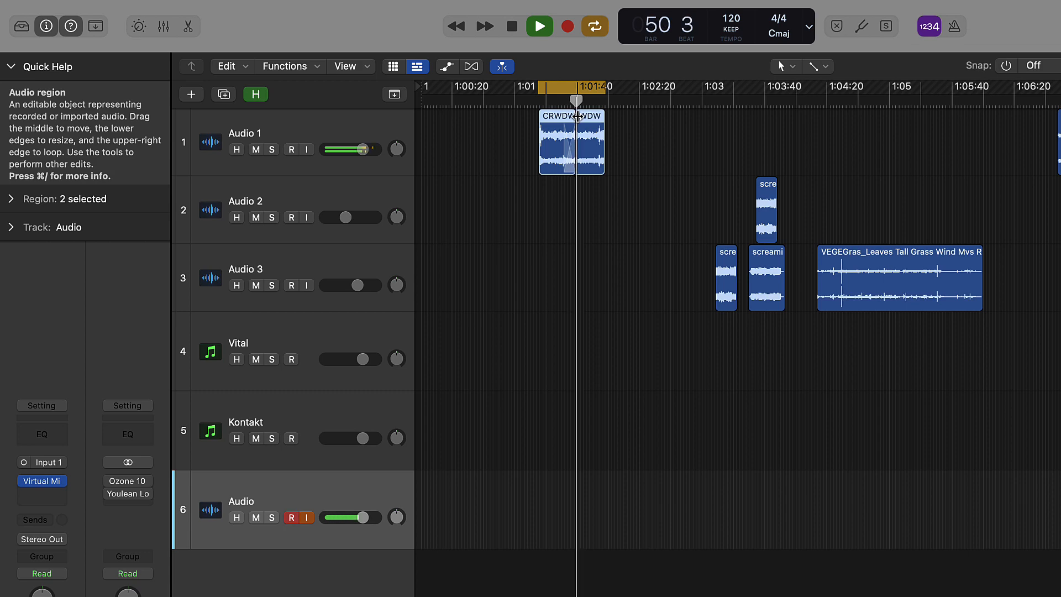
key("space")
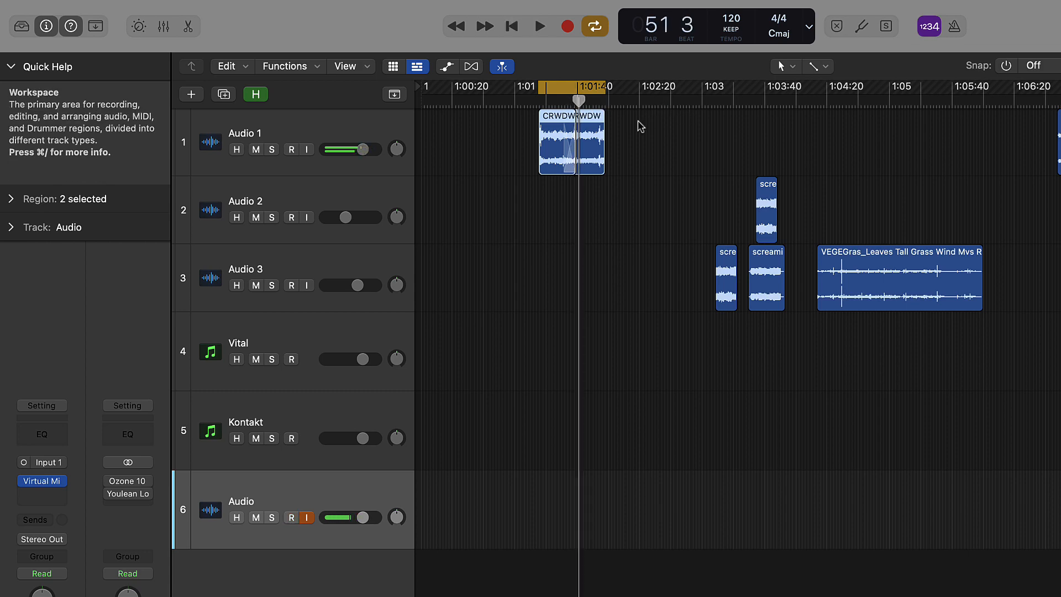
key("z")
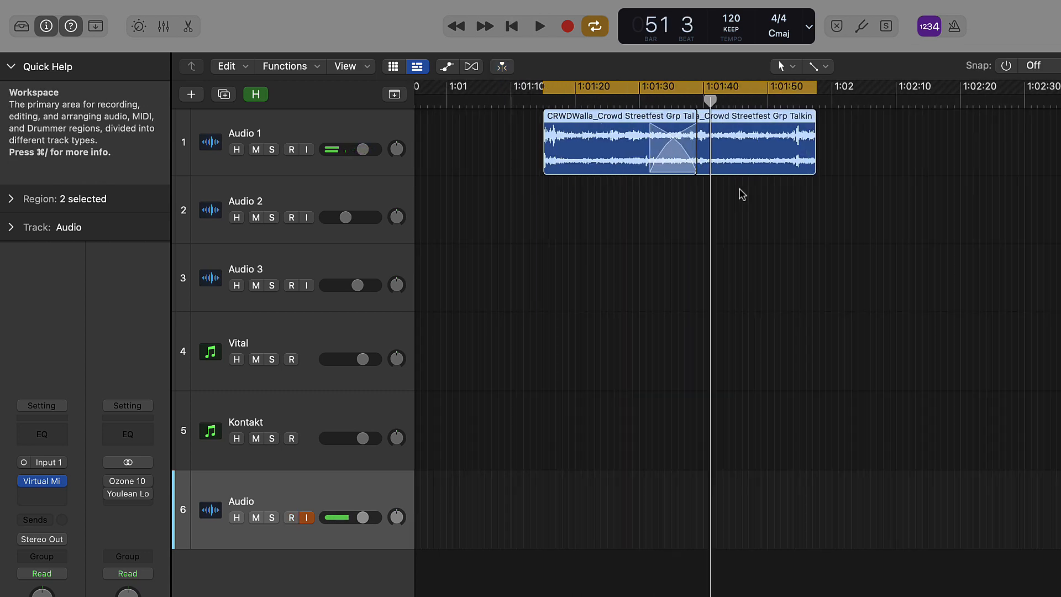
Audition the screaming crowd 1 region on Audio 3 with a cycle range from about 1:03:10 to 1:03:20.
scroll(847, 226, "right", 15)
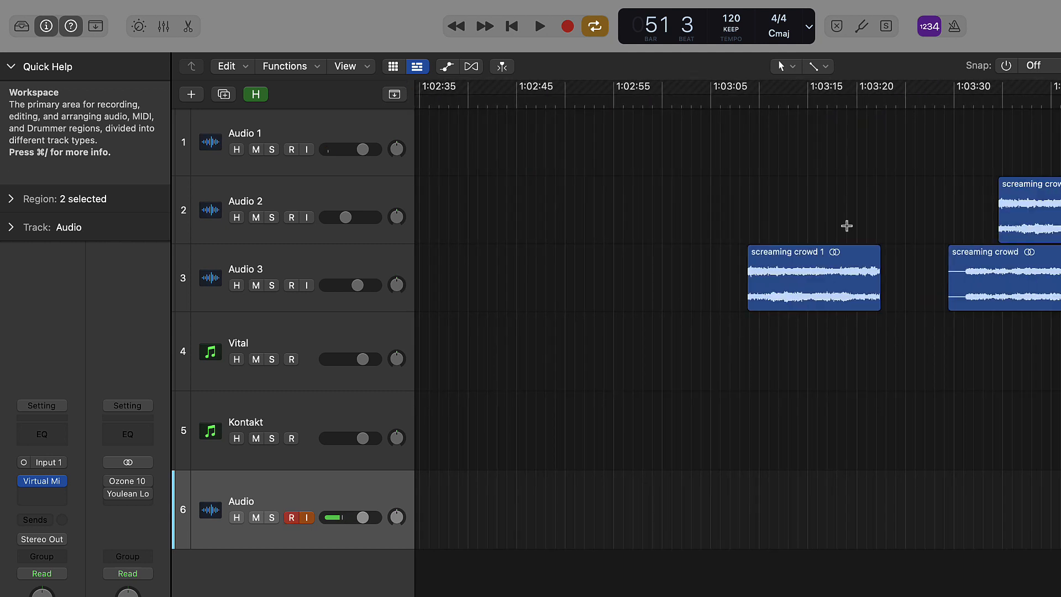
left_click_drag(762, 95, 858, 98)
key("space")
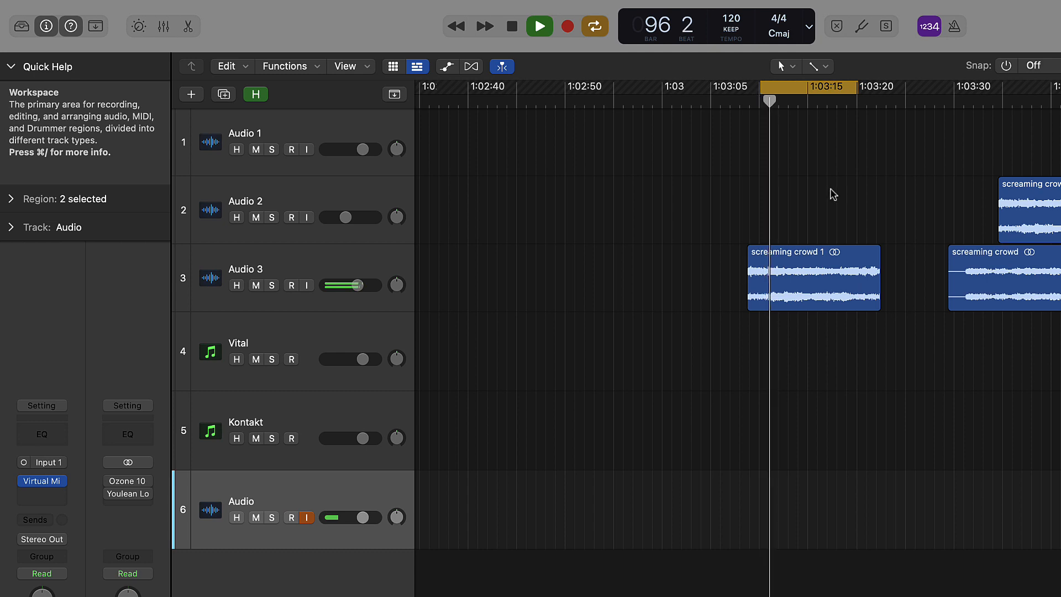
key("space")
Trim the screaming crowd 1 region by splitting it at bar 96 beat 3 and bar 101 beat 1 and deleting both outer pieces.
left_click(802, 252)
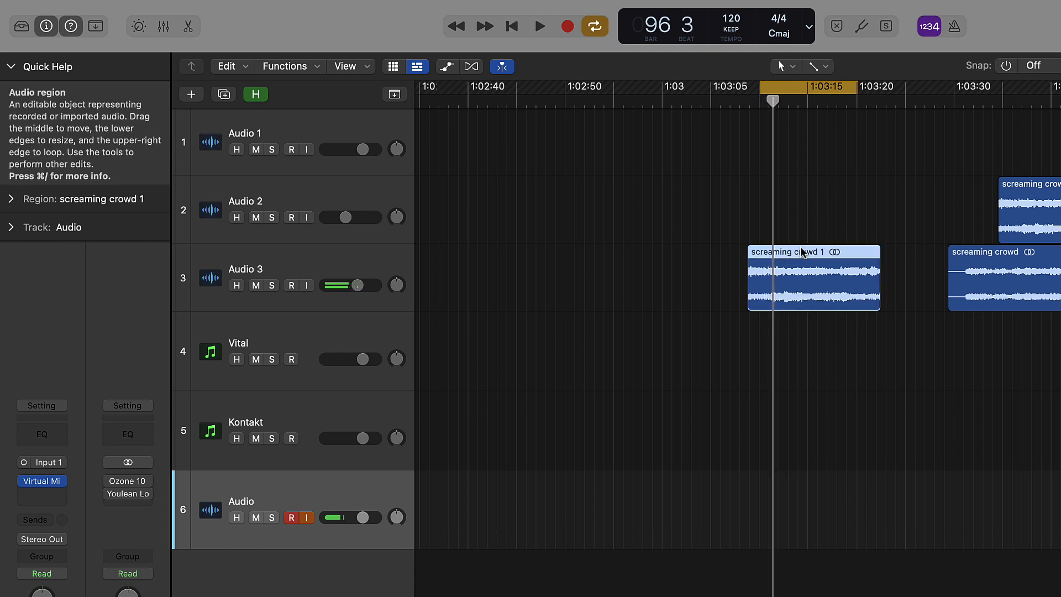
key("super+t")
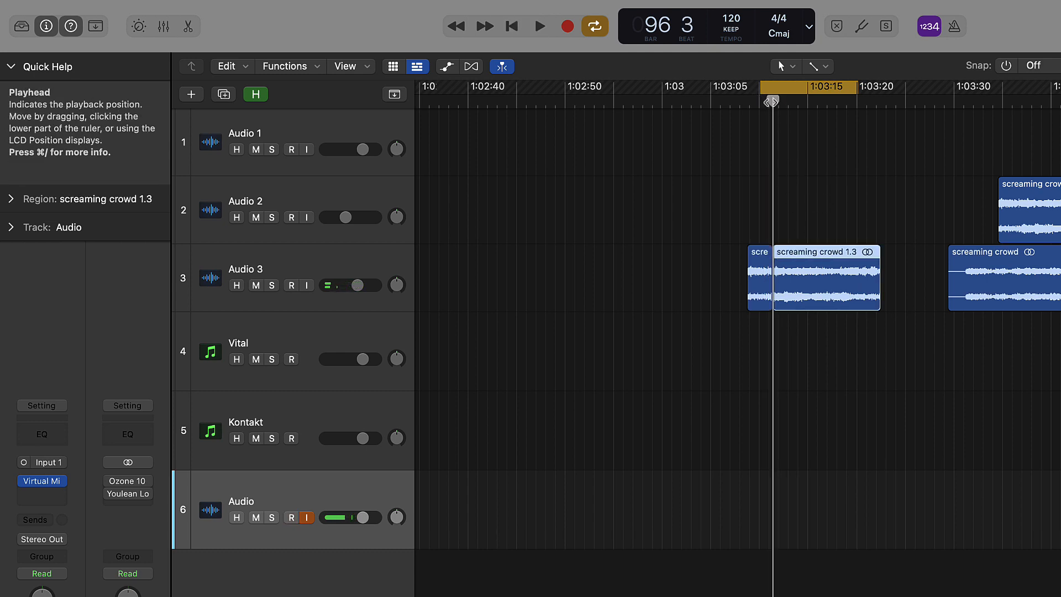
left_click_drag(774, 131, 862, 159)
key("super+t")
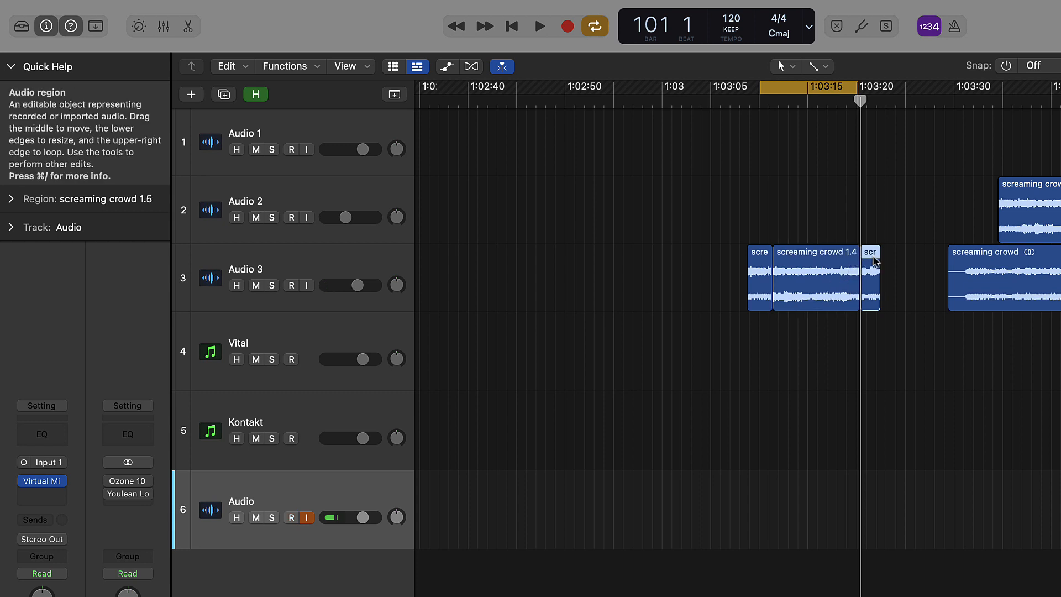
key("Delete")
left_click(760, 276)
key("Delete")
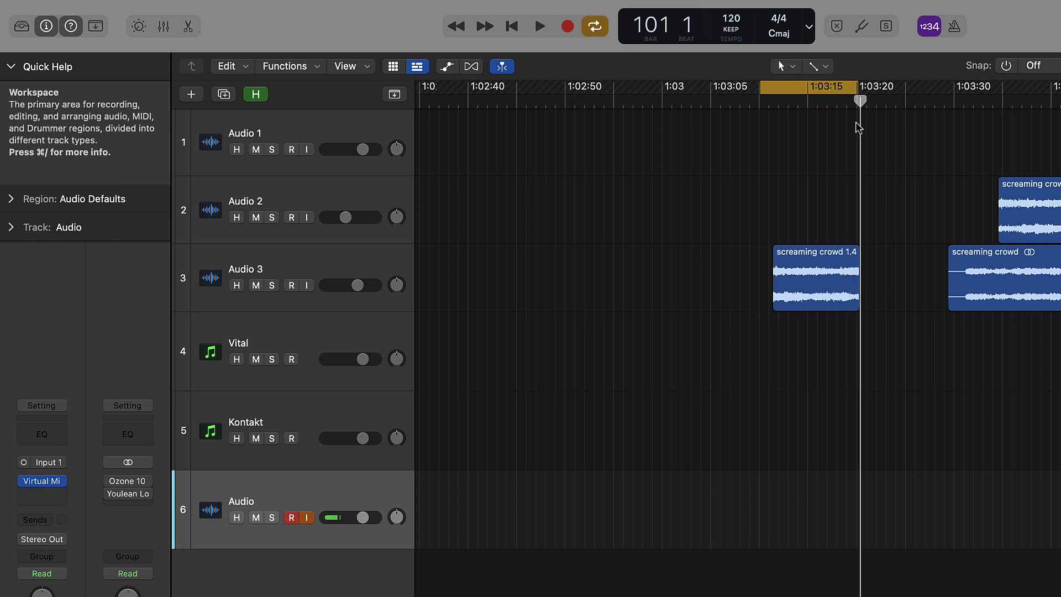
Split the trimmed screaming crowd region at bar 98 beat 1 and move its first piece to overlap the end of the second.
left_click(857, 104)
left_click_drag(856, 104, 799, 103)
left_click(805, 258)
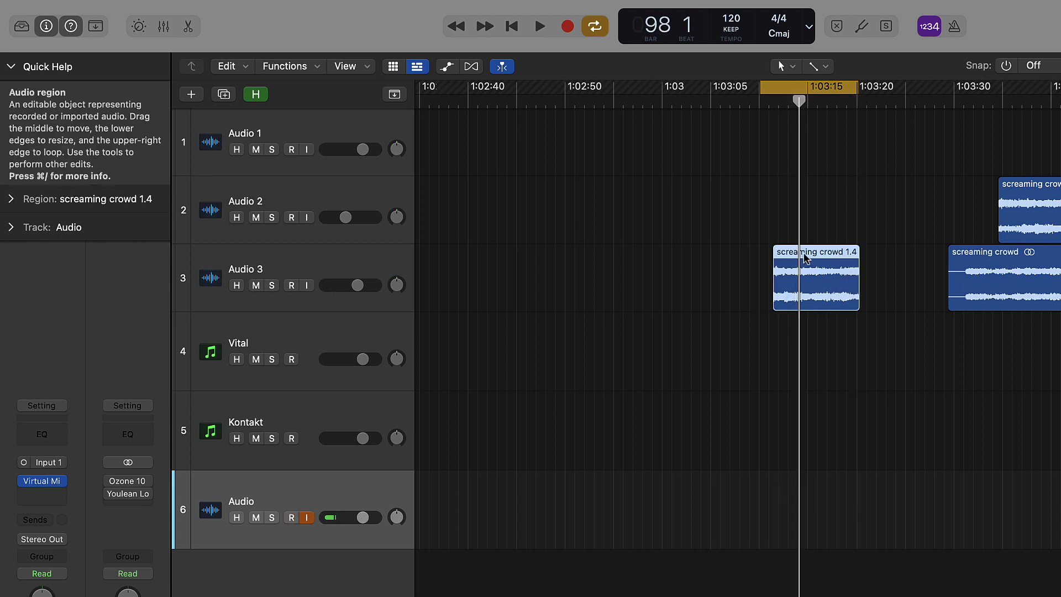
left_click_drag(781, 268, 859, 274)
Fit the cycle range to the two overlapping screaming crowd pieces on Audio 3 and play the loop.
left_click_drag(729, 257, 893, 277)
key("super+u")
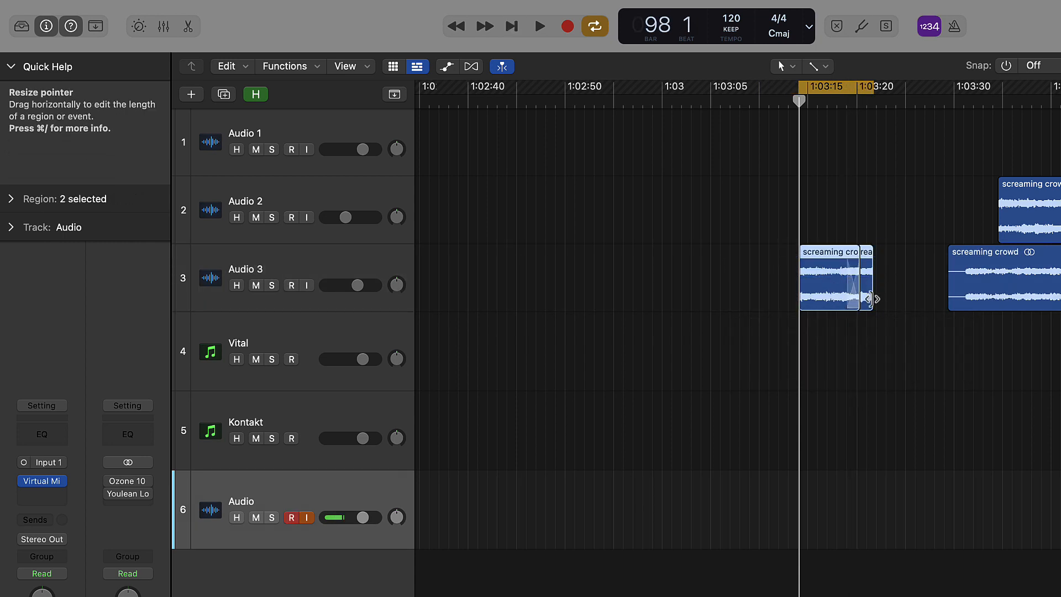
key("space")
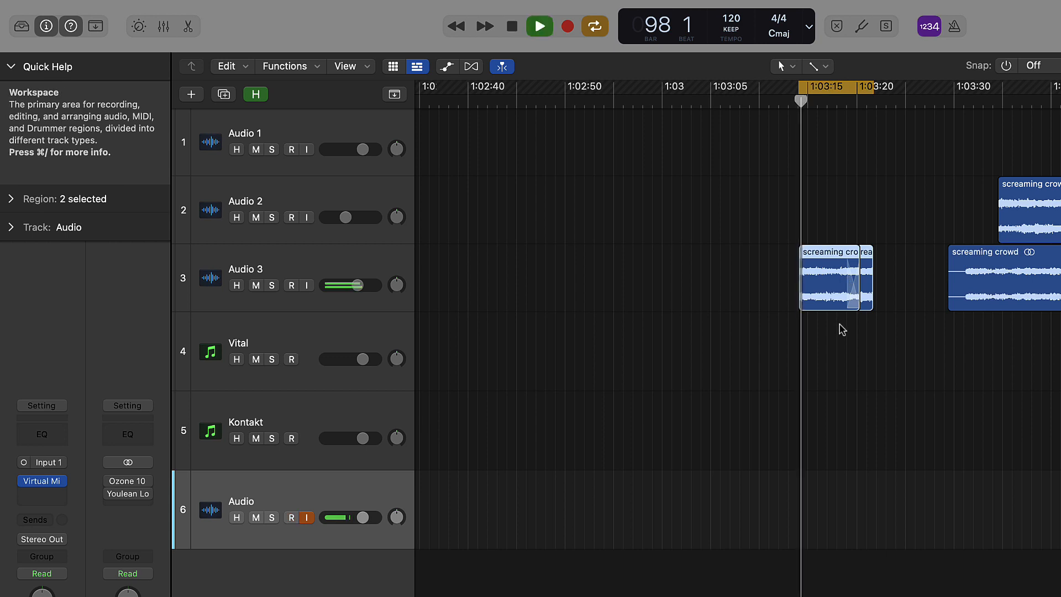
key("space")
Split the stacked screaming crowd regions on Audio 2 and Audio 3 at bar 109 beat 2 and delete both opening pieces.
scroll(824, 527, "right", 5)
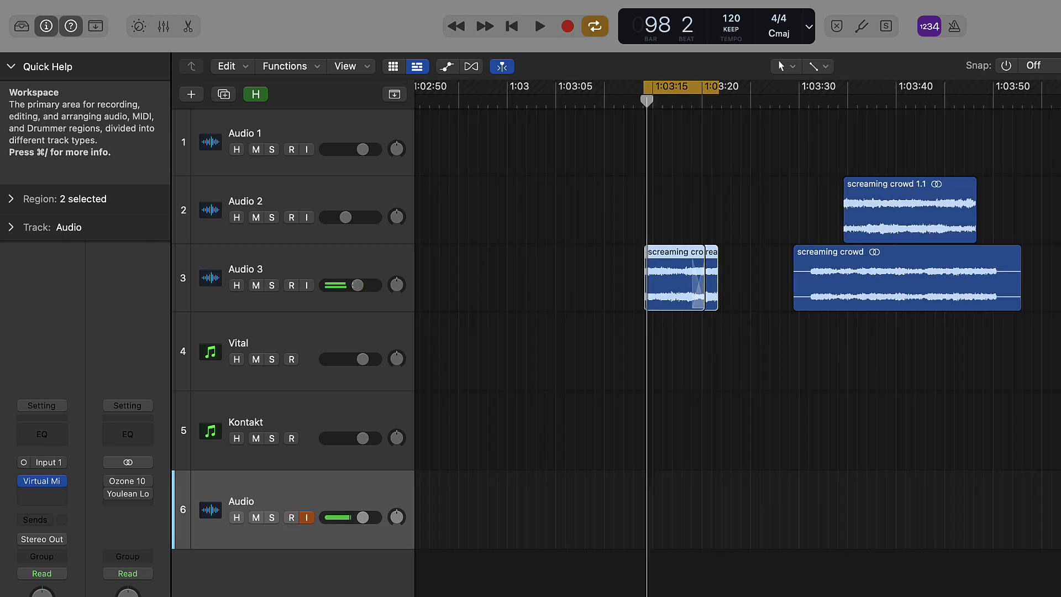
left_click(759, 102)
left_click(728, 268)
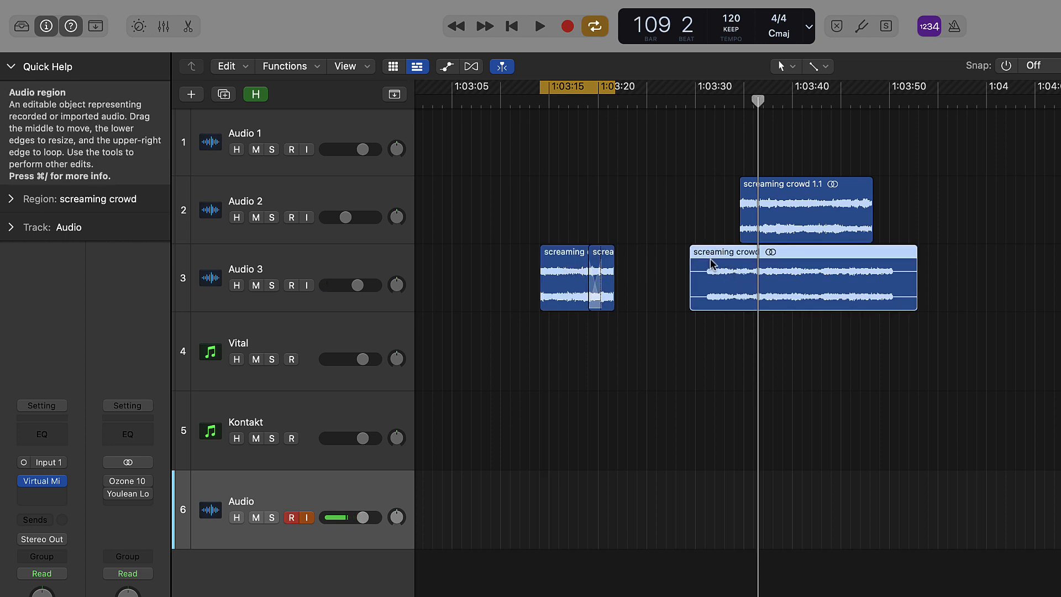
left_click(790, 188)
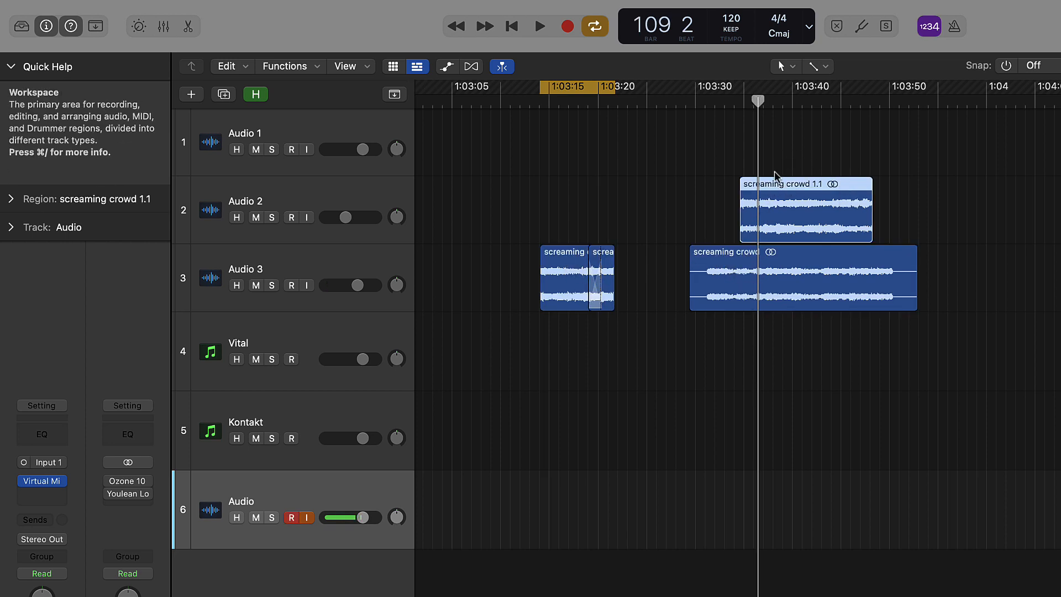
left_click_drag(719, 185, 893, 348)
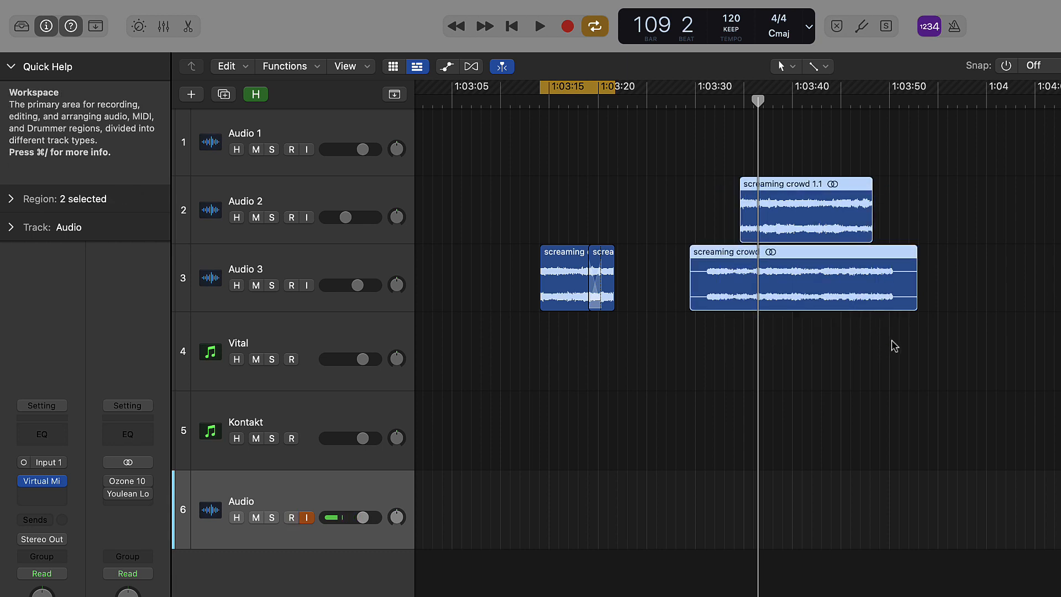
key("cmd+t")
left_click(718, 279)
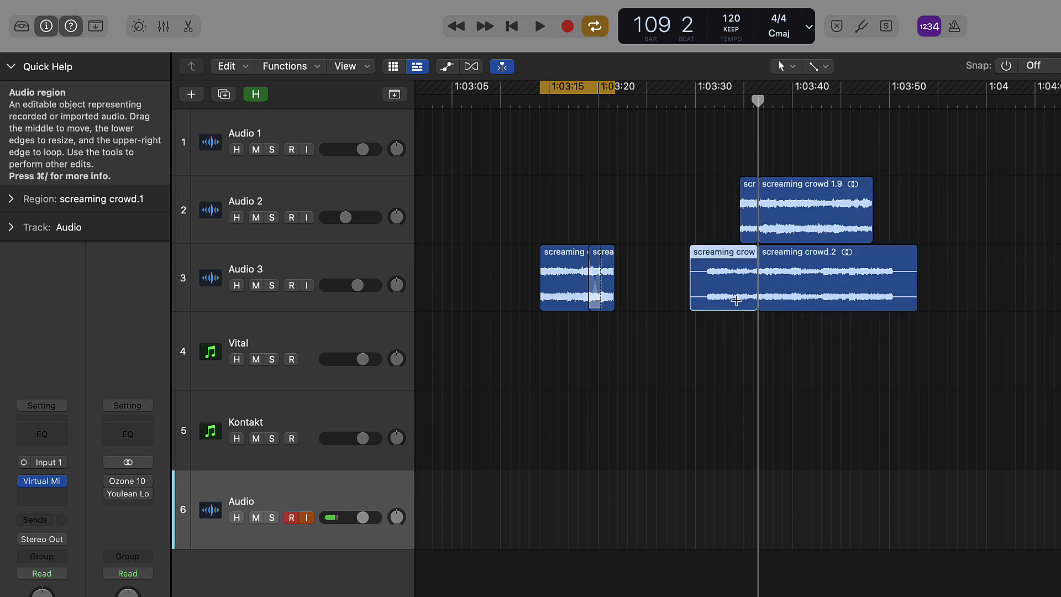
left_click_drag(700, 212, 748, 298)
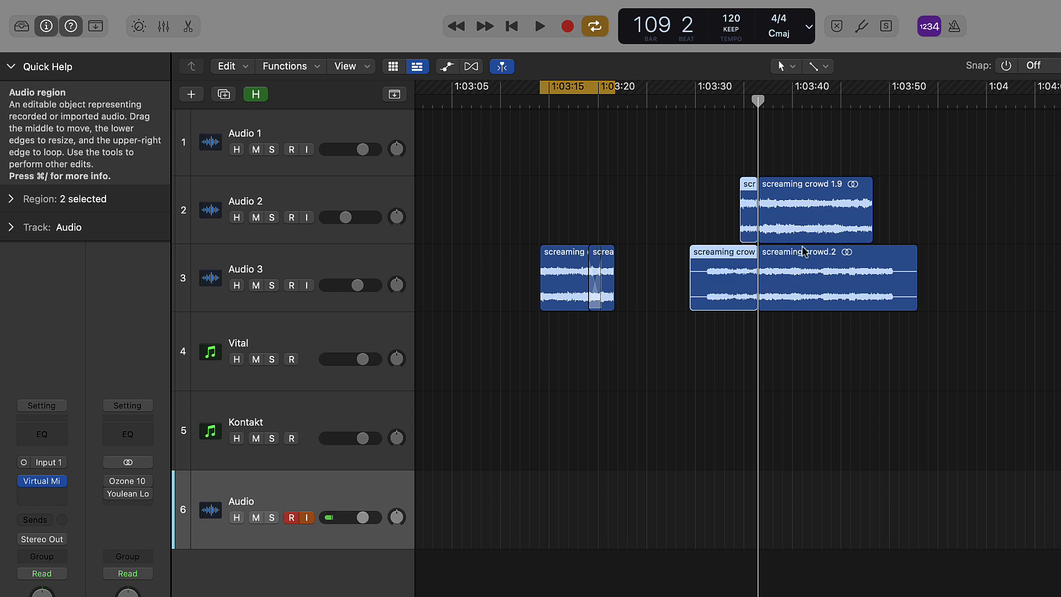
key("Delete")
Split the two stacked screaming crowd regions at bar 113 beat 2 and delete both end pieces.
left_click(836, 99)
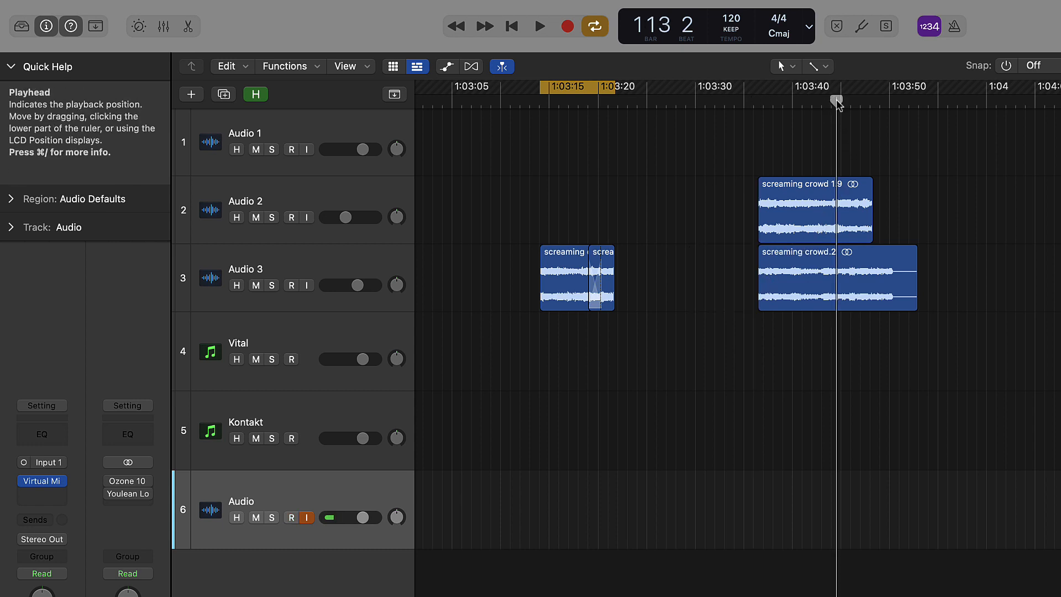
left_click_drag(903, 166, 854, 338)
left_click_drag(725, 186, 958, 323)
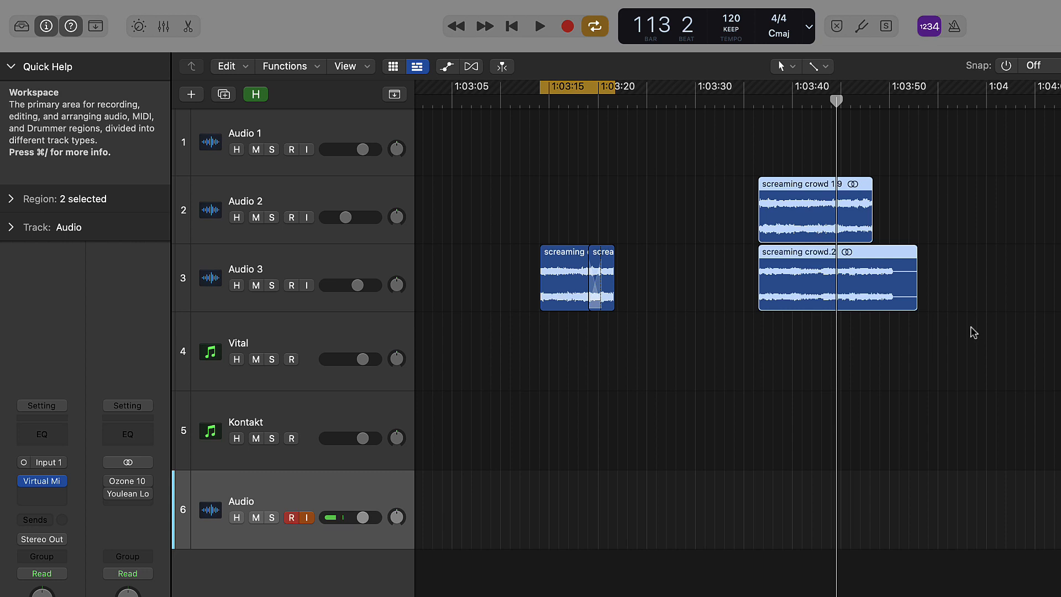
key("super+t")
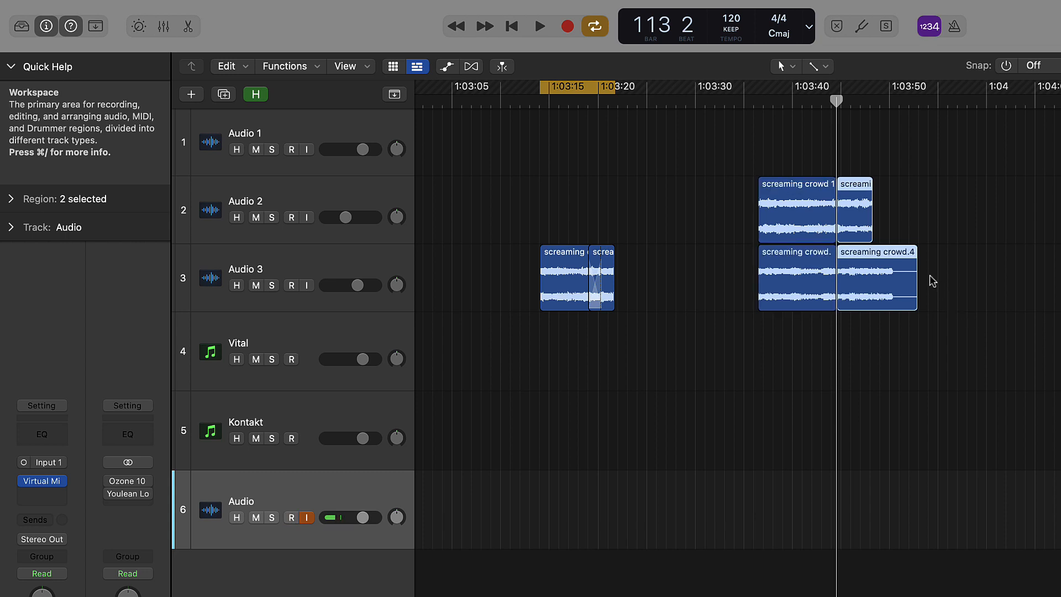
key("Delete")
Split both trimmed screaming crowd regions at bar 111 beat 3 and move their first pieces to overlap the ends of the second pieces.
left_click(803, 104)
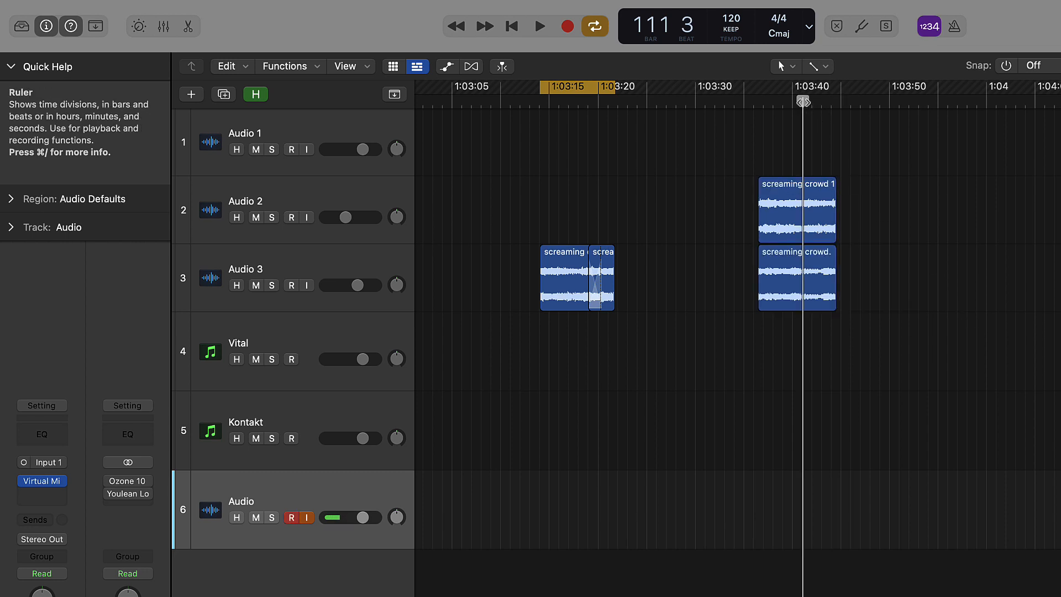
left_click_drag(751, 189, 813, 348)
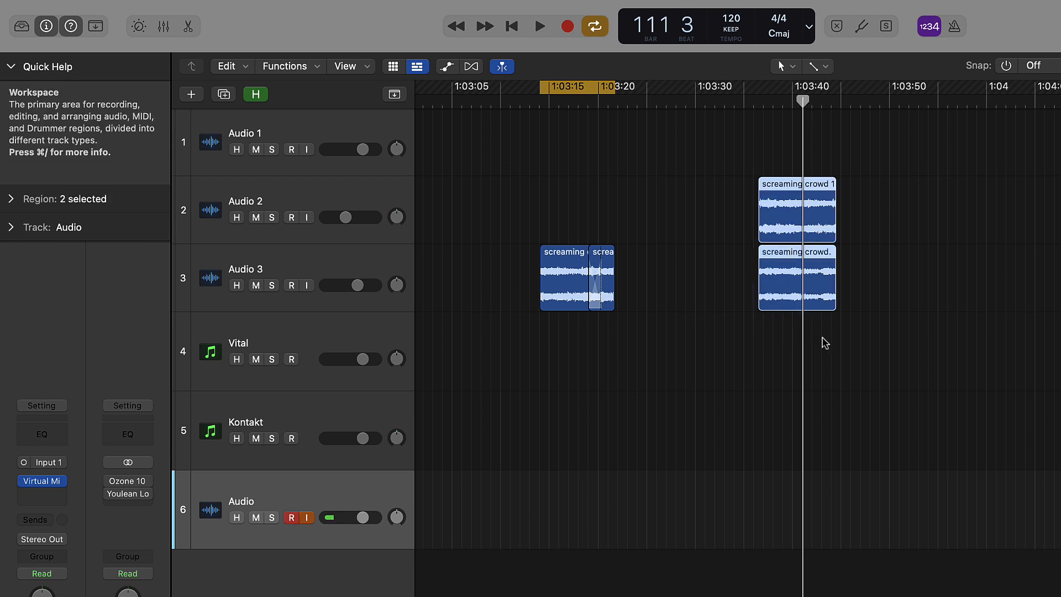
key("super+t")
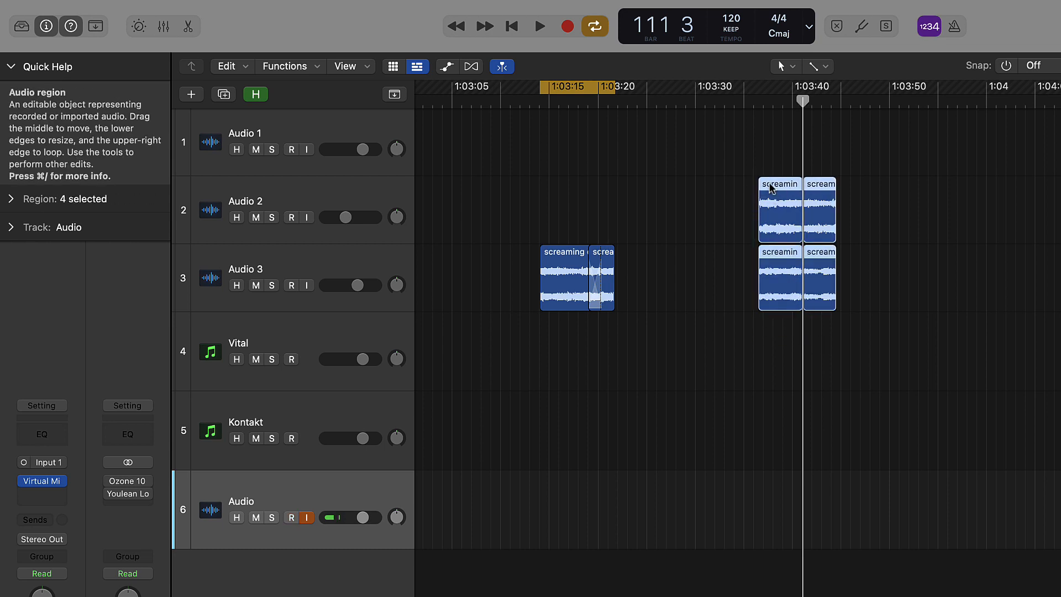
left_click(738, 175)
left_click_drag(740, 185, 782, 320)
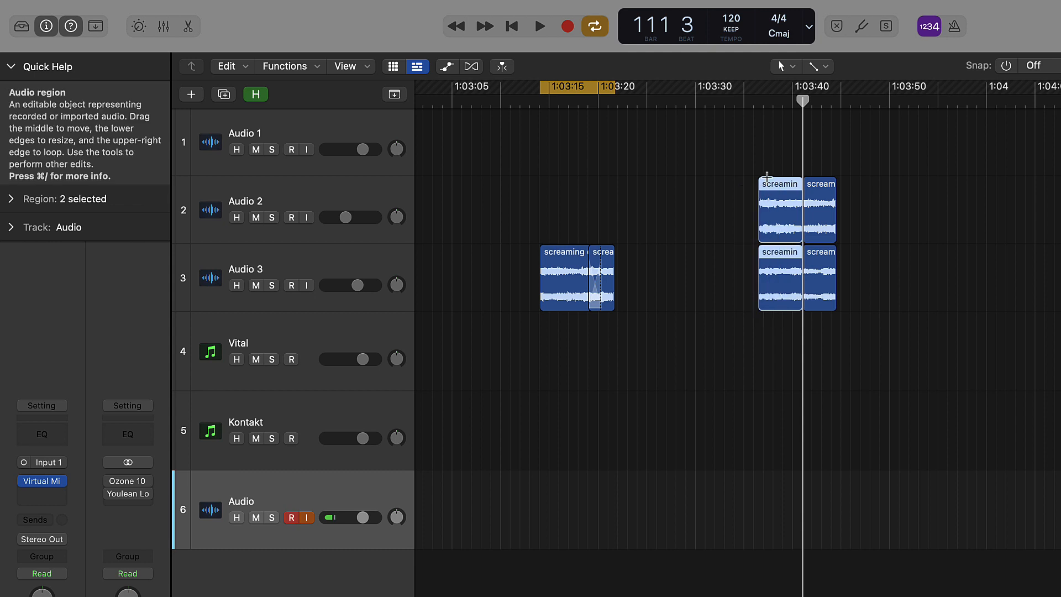
left_click_drag(766, 180, 835, 224)
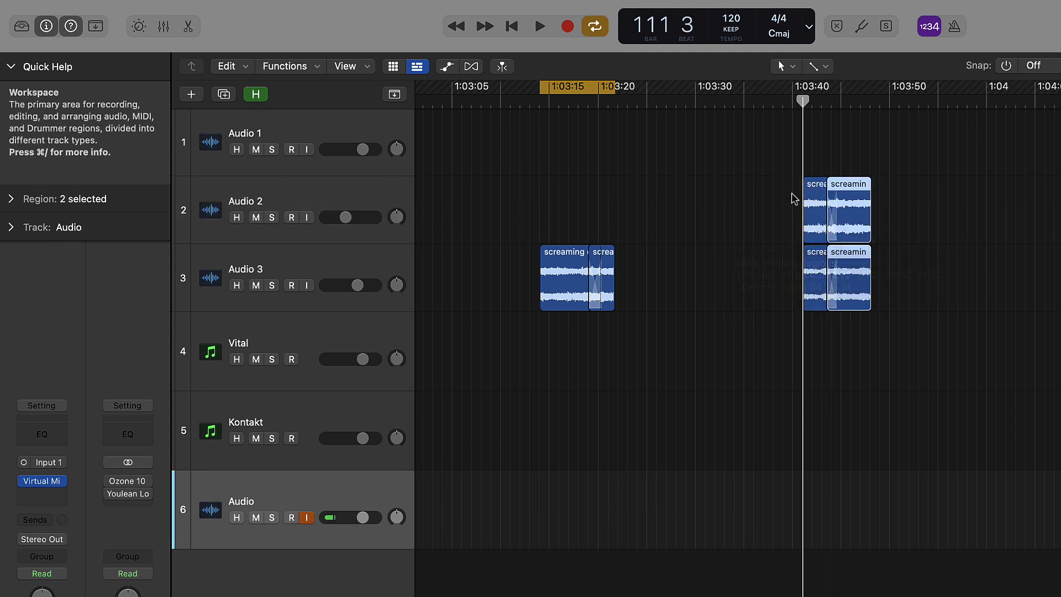
Fit the cycle range to the four overlapping screaming crowd pieces on Audio 2 and Audio 3 and play the loop.
left_click_drag(791, 192, 924, 331)
key("super+u")
key("space")
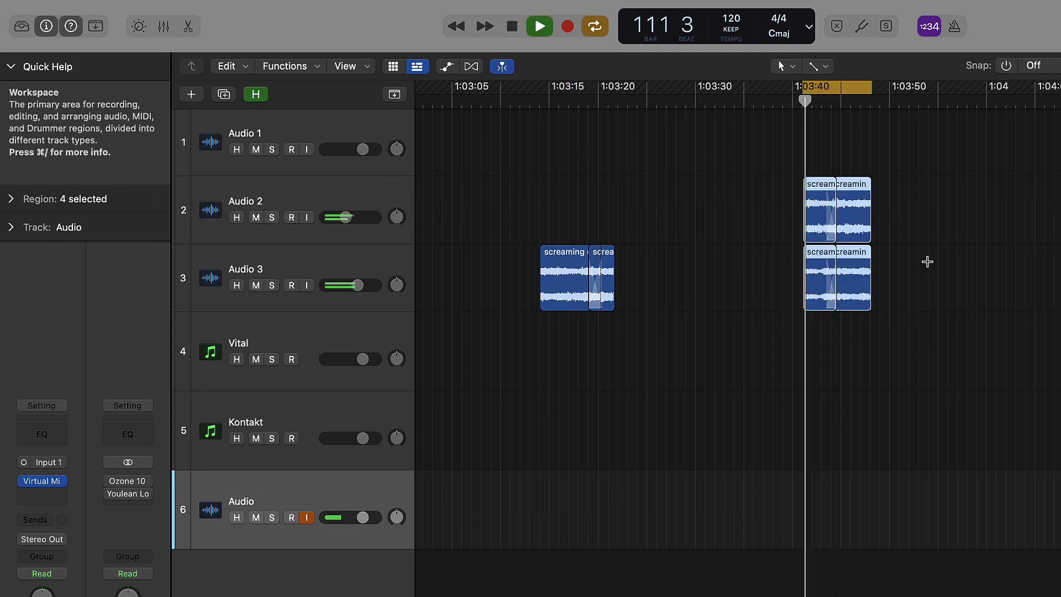
left_click(828, 101)
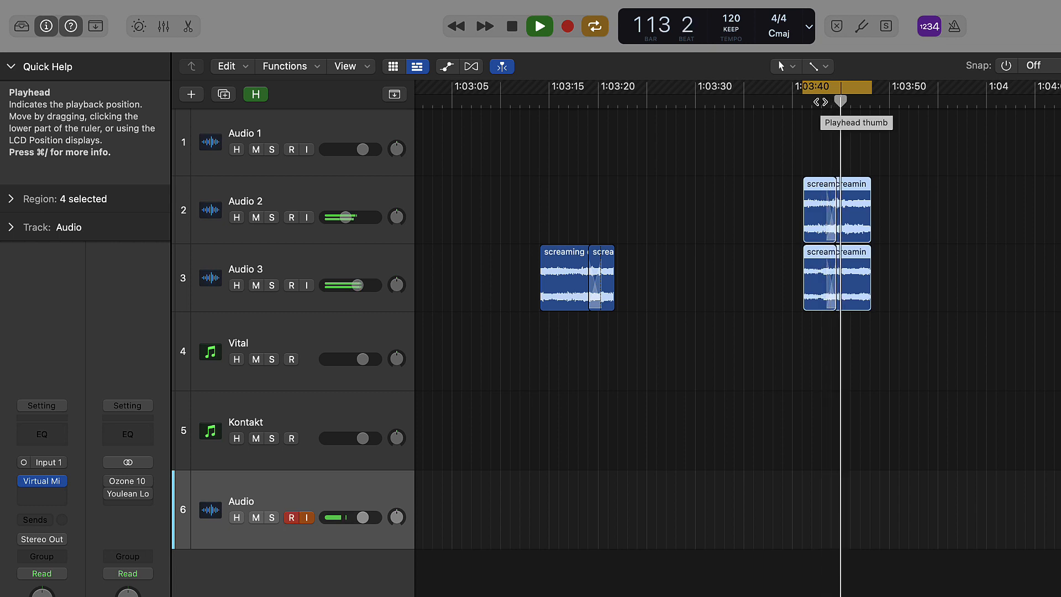
key("space")
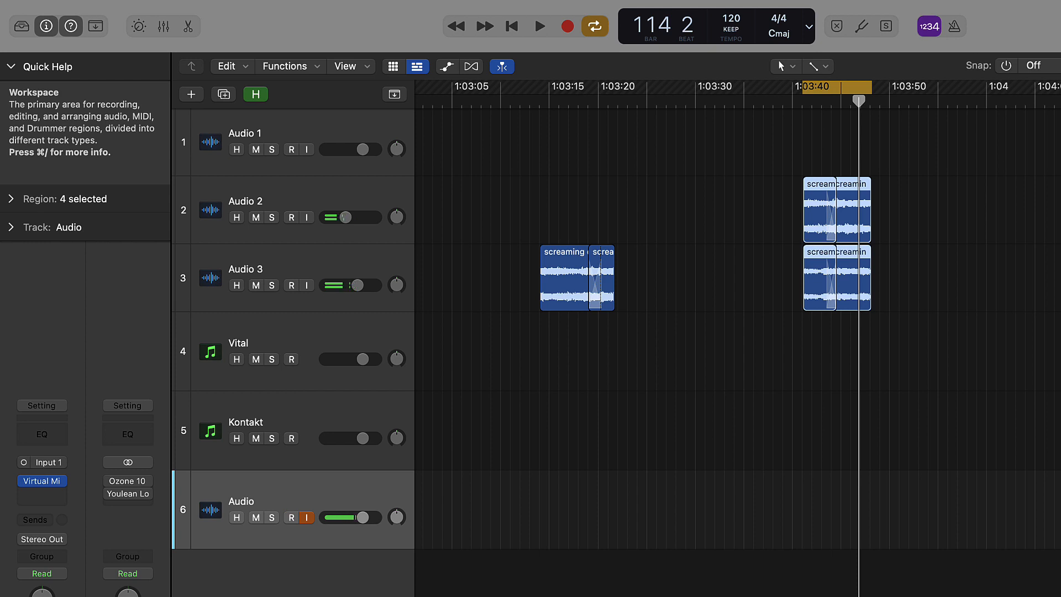
Audition the VEGEGras tall grass wind region on Audio 3 with a cycle range from about 1:04:32 to 1:05:01.
scroll(933, 448, "right", 6)
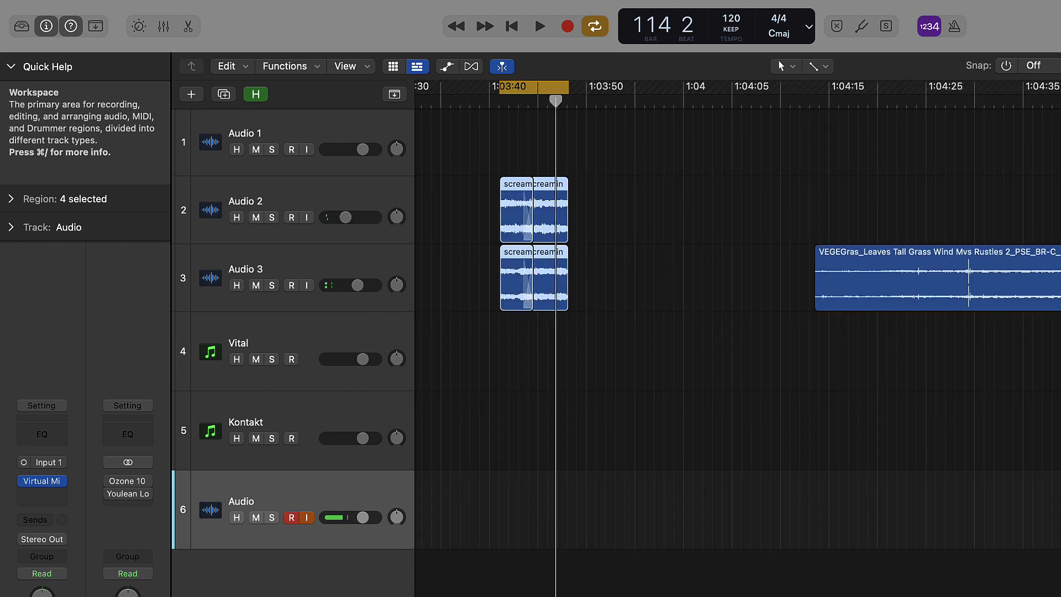
scroll(916, 447, "down", 4)
scroll(918, 452, "down", 1)
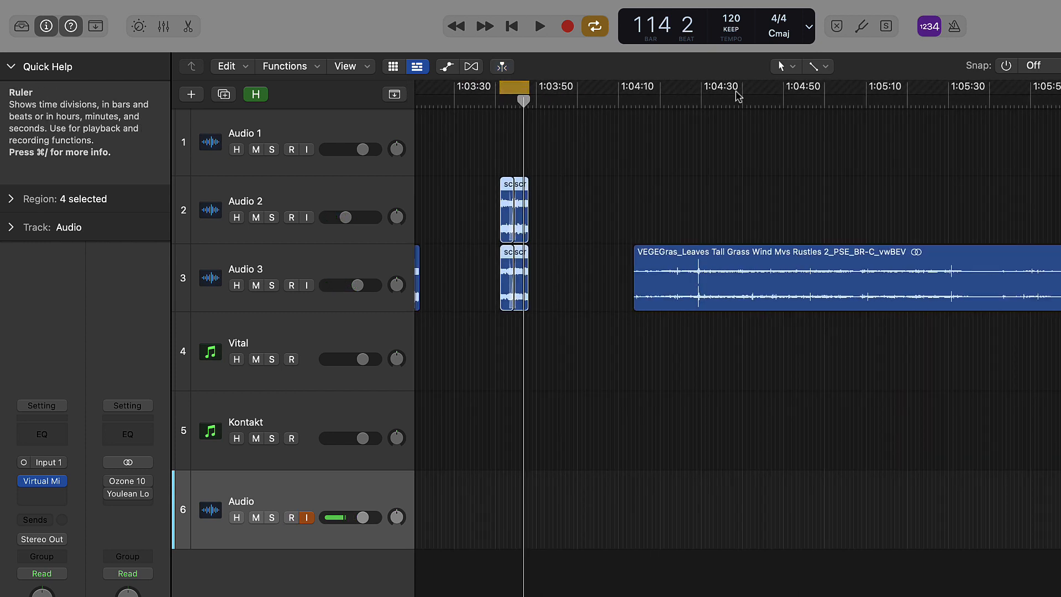
left_click_drag(733, 97, 851, 106)
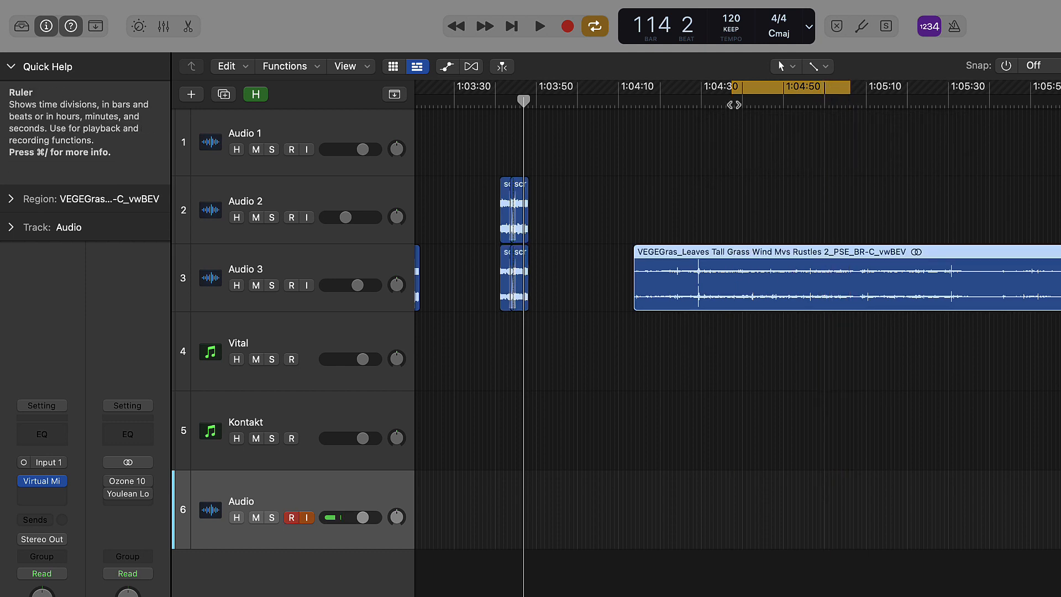
left_click(733, 102)
key("space")
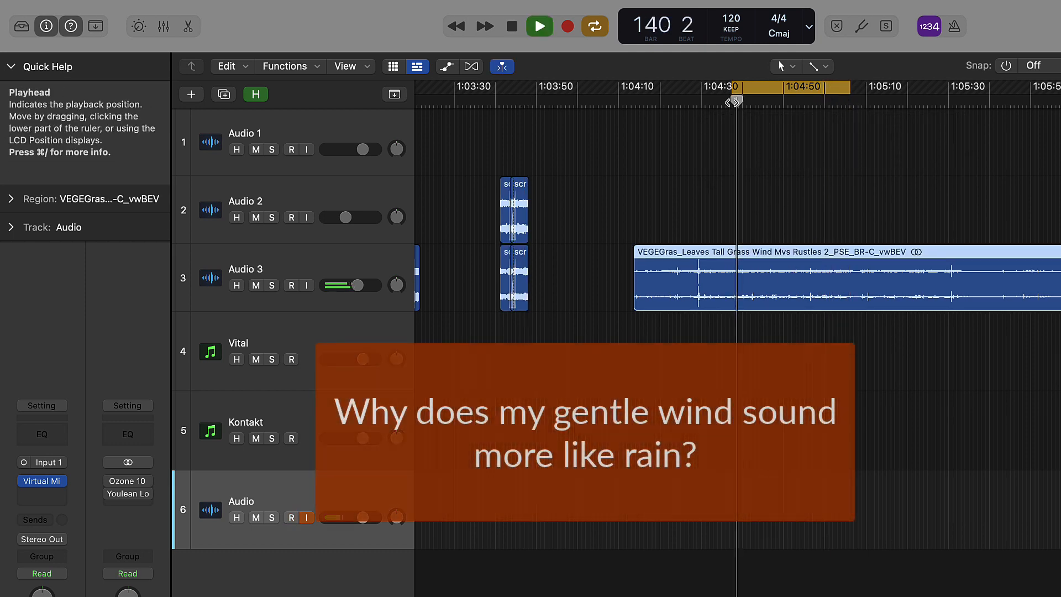
Trim the tall grass wind region by splitting it at about bar 140 beat 2 and bar 152 beat 4 and deleting both outer pieces.
key("super+t")
left_click(821, 105)
left_click_drag(822, 123, 838, 127)
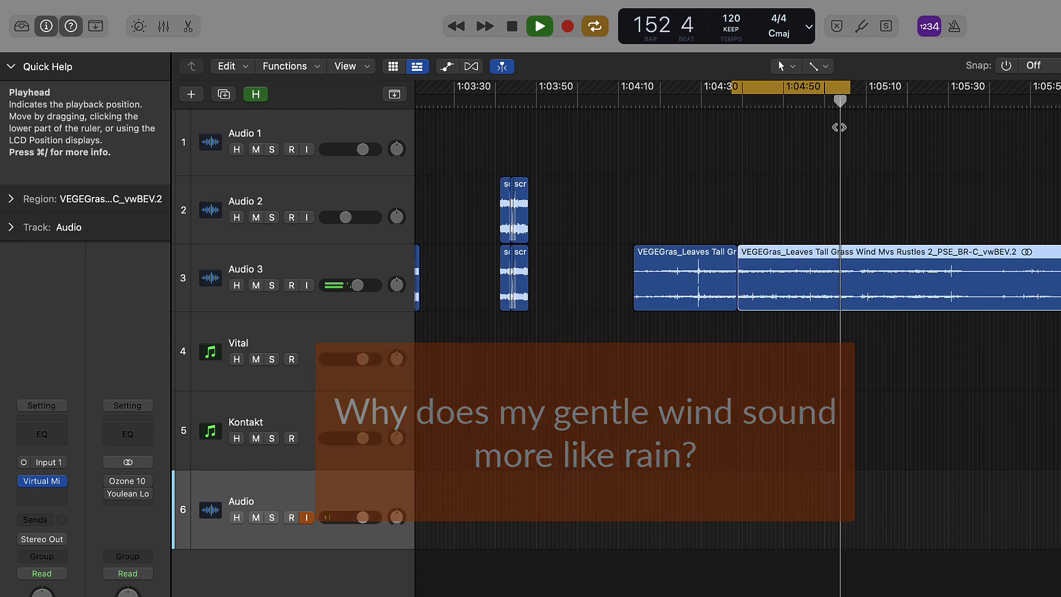
key("super+t")
key("Delete")
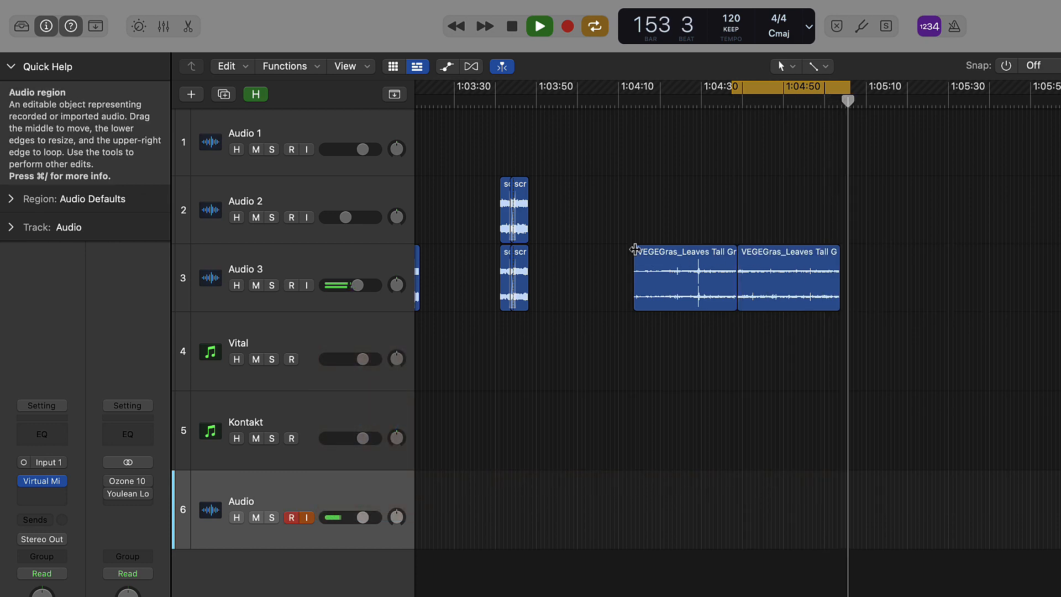
left_click(636, 249)
key("Delete")
Split the trimmed grass wind region at about bar 145 beat 2 and loop it with its first piece overlapping the end of the second.
left_click(767, 254)
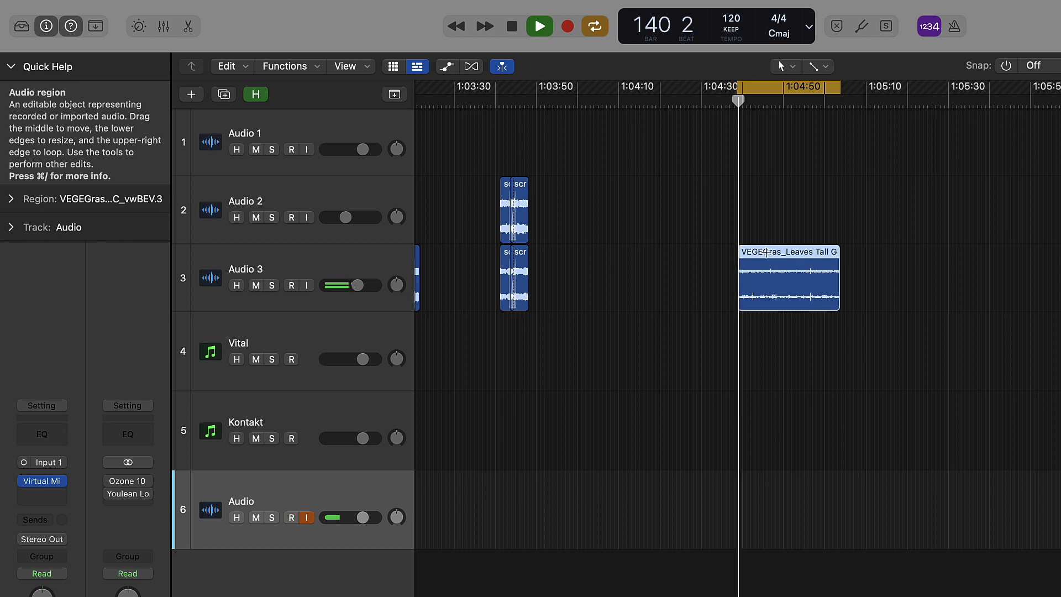
left_click(776, 102)
key("super+t")
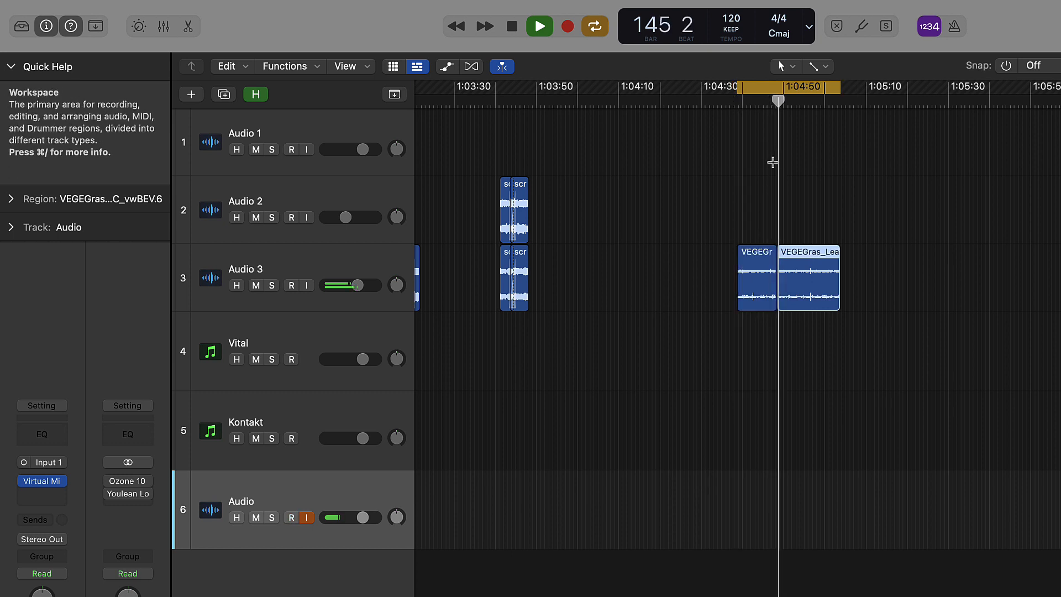
left_click_drag(762, 276, 919, 291)
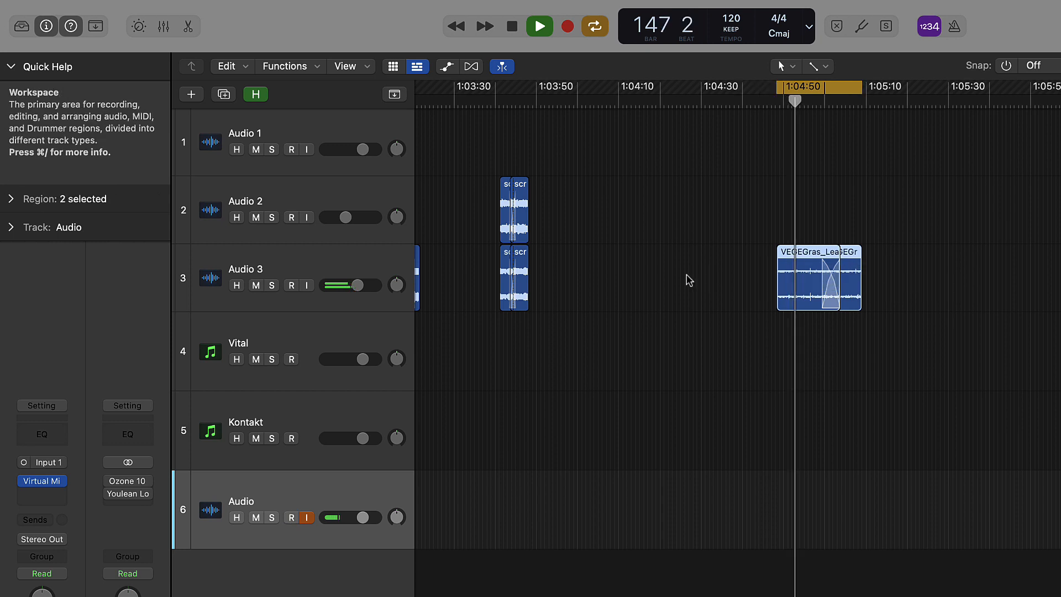
key("space")
Review the finished crossfaded loops by selecting the crowd walla, single screaming crowd, stacked screaming crowd and grass wind pairs in turn.
scroll(665, 267, "down", 5)
left_click_drag(469, 132, 653, 149)
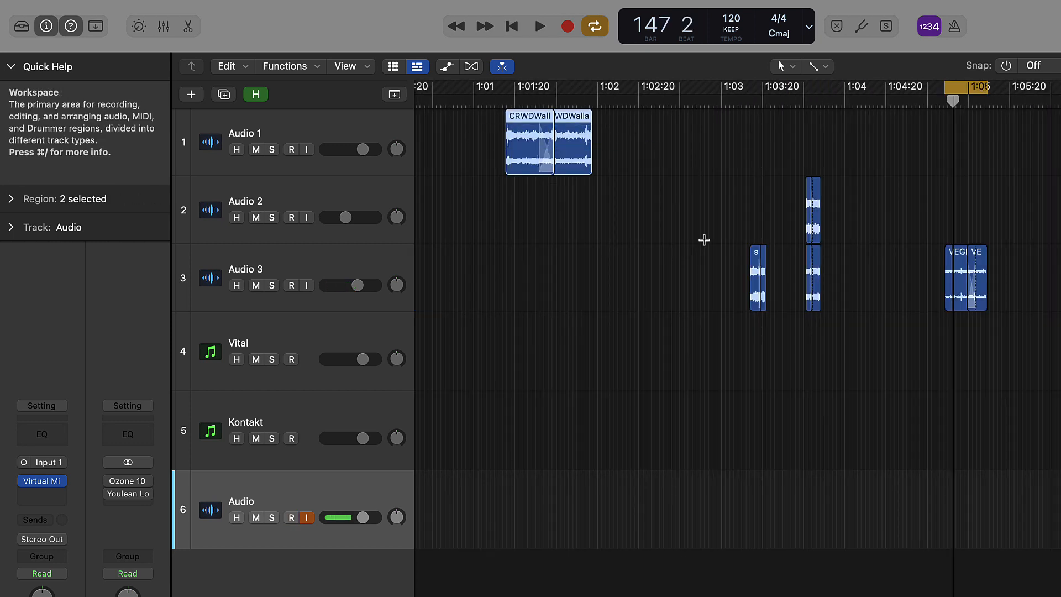
left_click_drag(722, 258, 777, 273)
left_click_drag(789, 186, 867, 289)
left_click_drag(924, 265, 1043, 280)
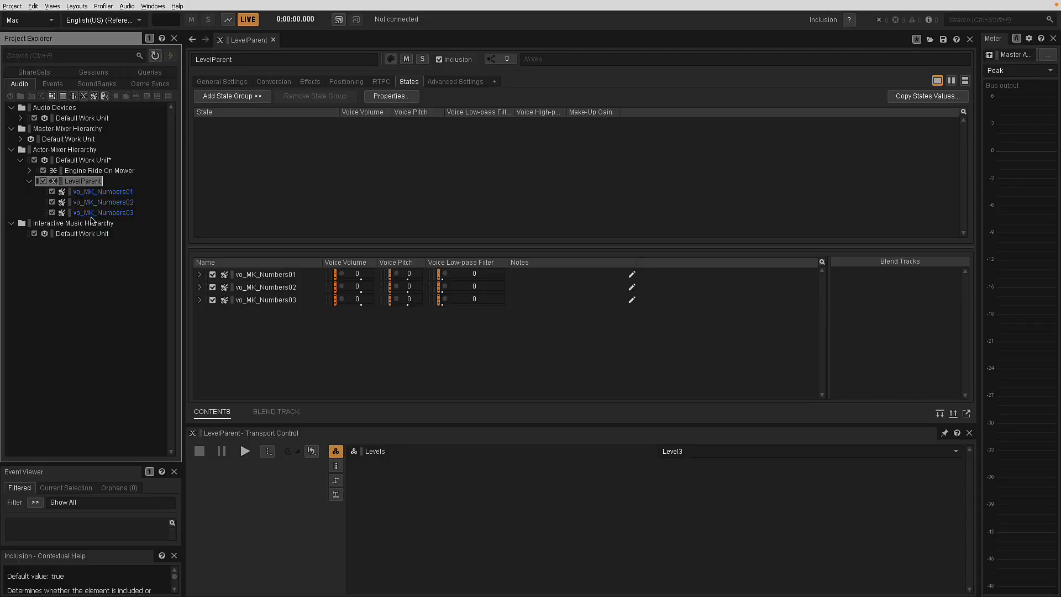
Switch to Wwise and check the Levels state volumes of vo_MK_Numbers03 and vo_MK_Numbers01.
left_click(92, 214)
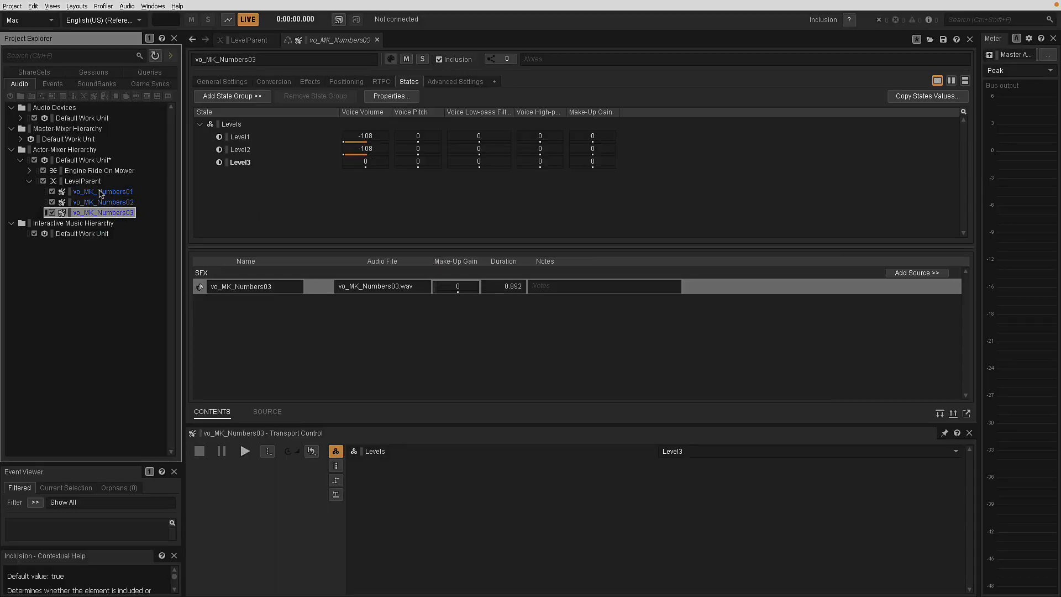
left_click(94, 192)
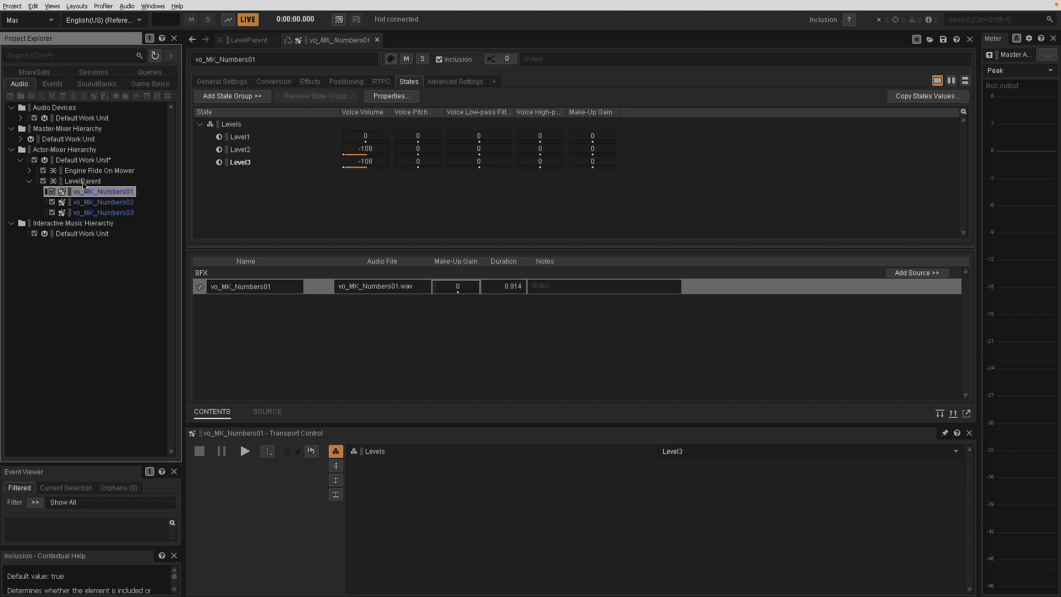
Play the LevelParent blend container while switching the Levels state to Level1 and Level2.
left_click(83, 181)
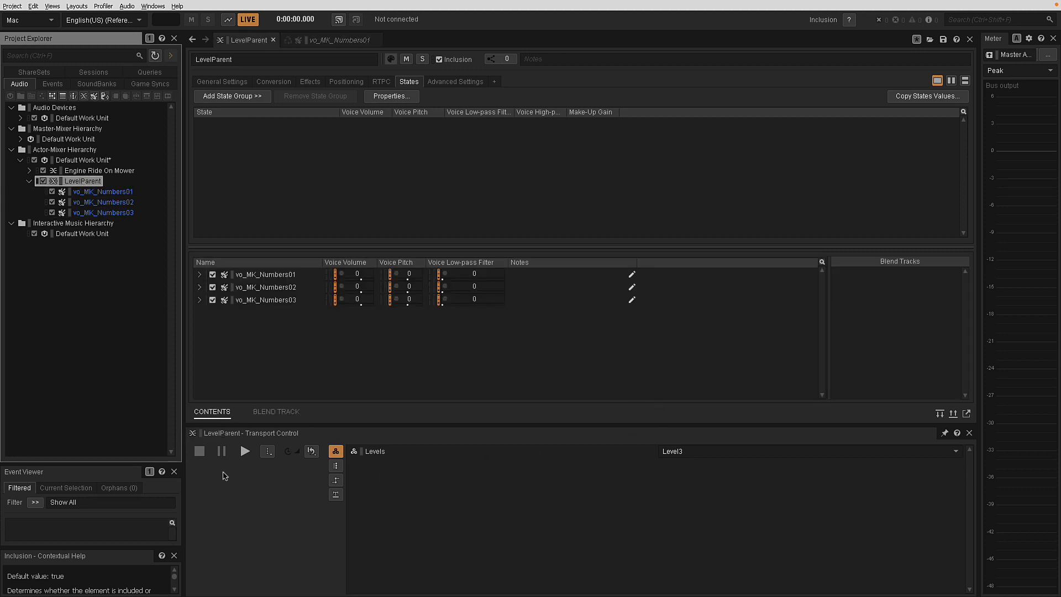
left_click(244, 452)
left_click(675, 452)
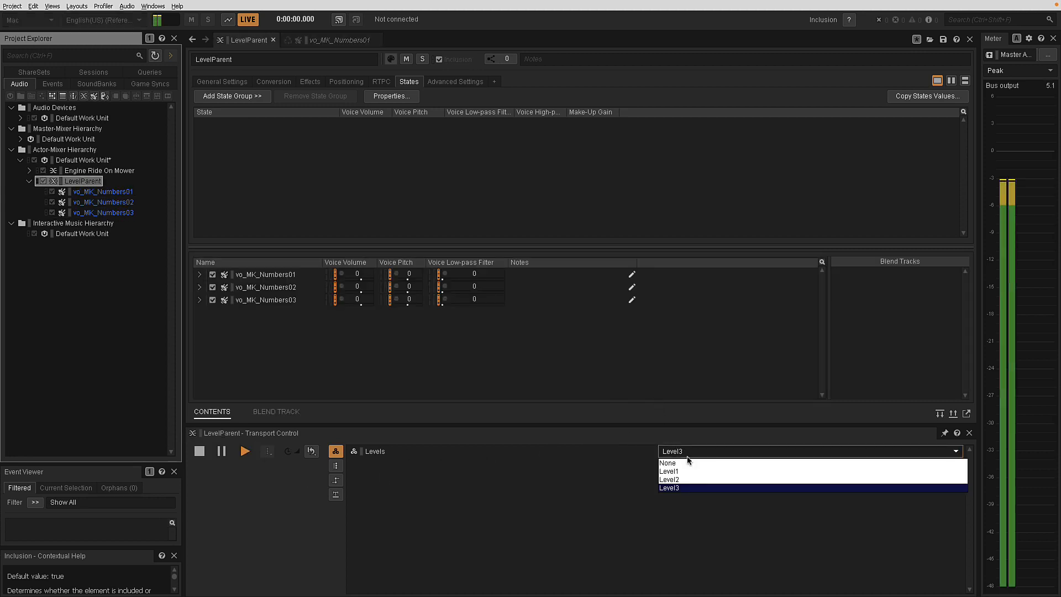
left_click(689, 472)
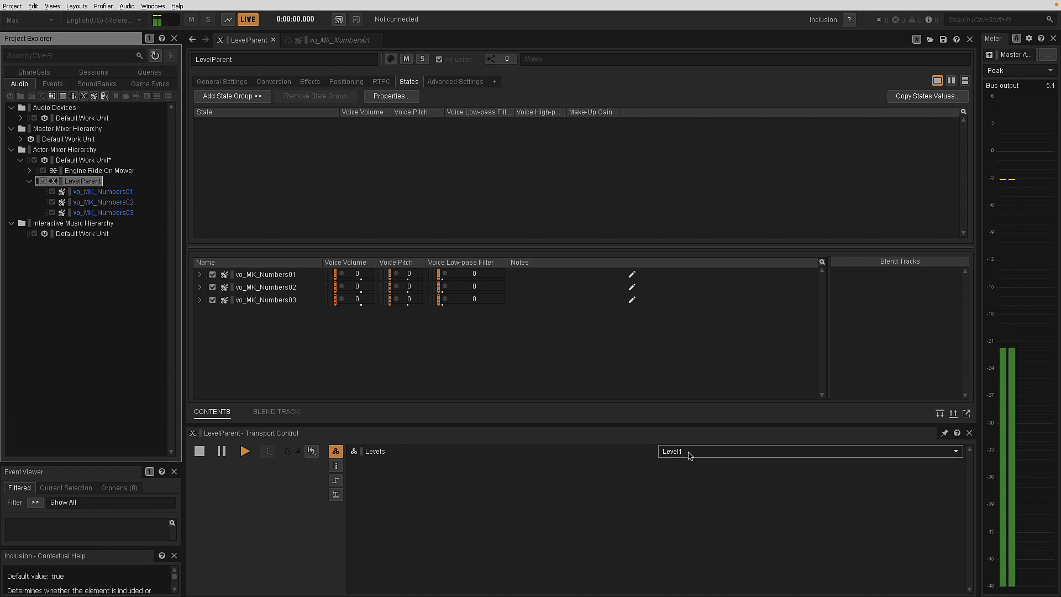
left_click(689, 453)
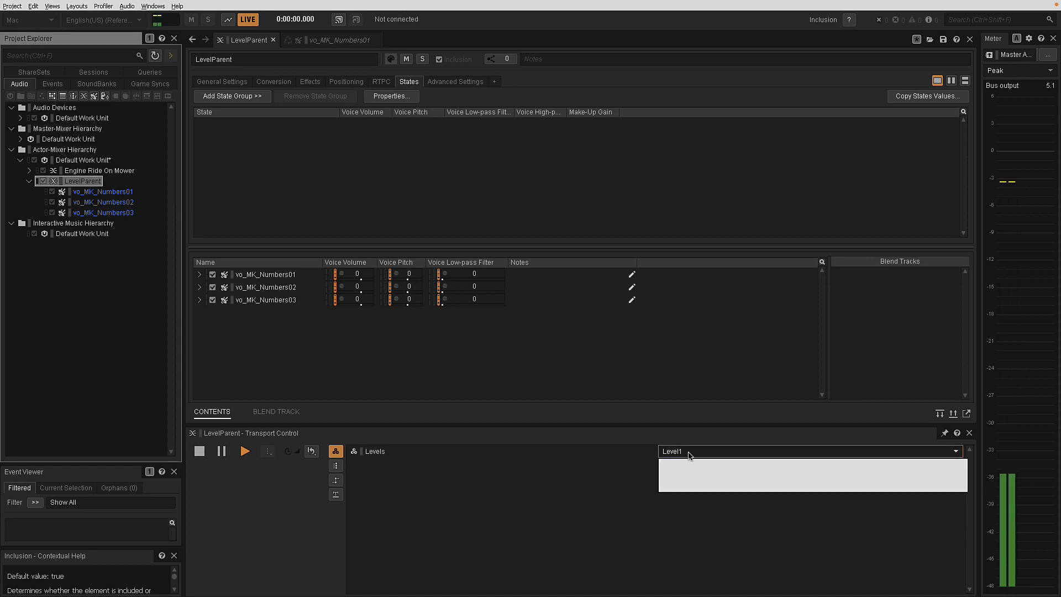
left_click(701, 479)
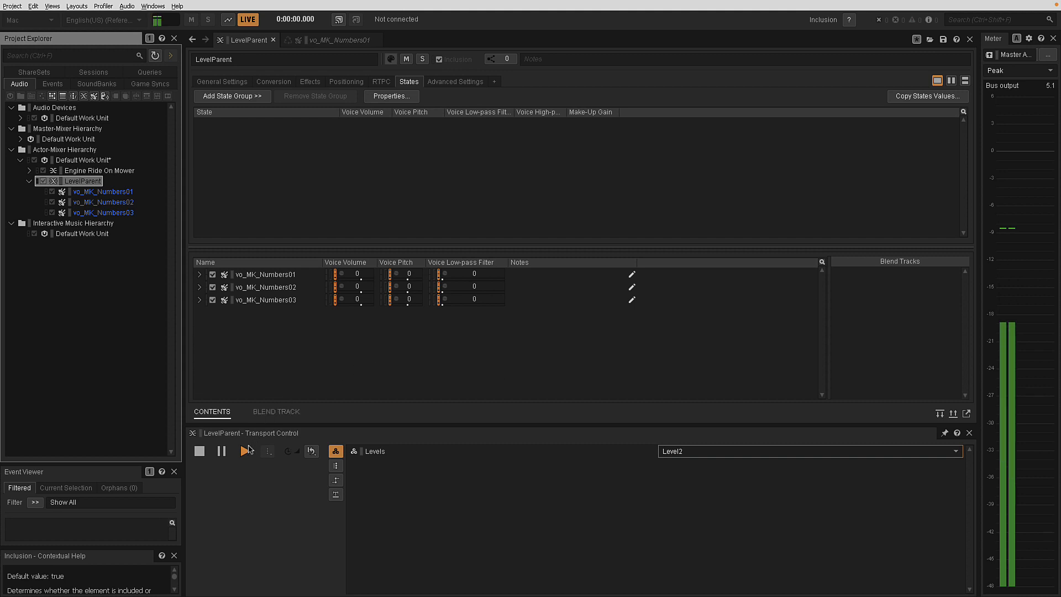
Stop the LevelParent playback and check the Levels state volumes of vo_MK_Numbers01.
left_click(200, 451)
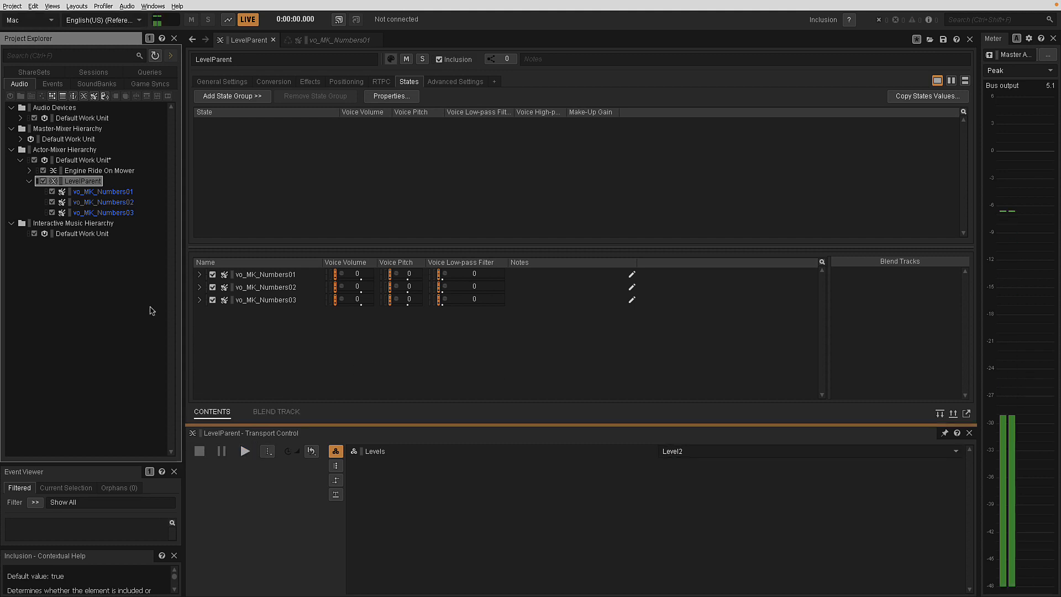
left_click(111, 192)
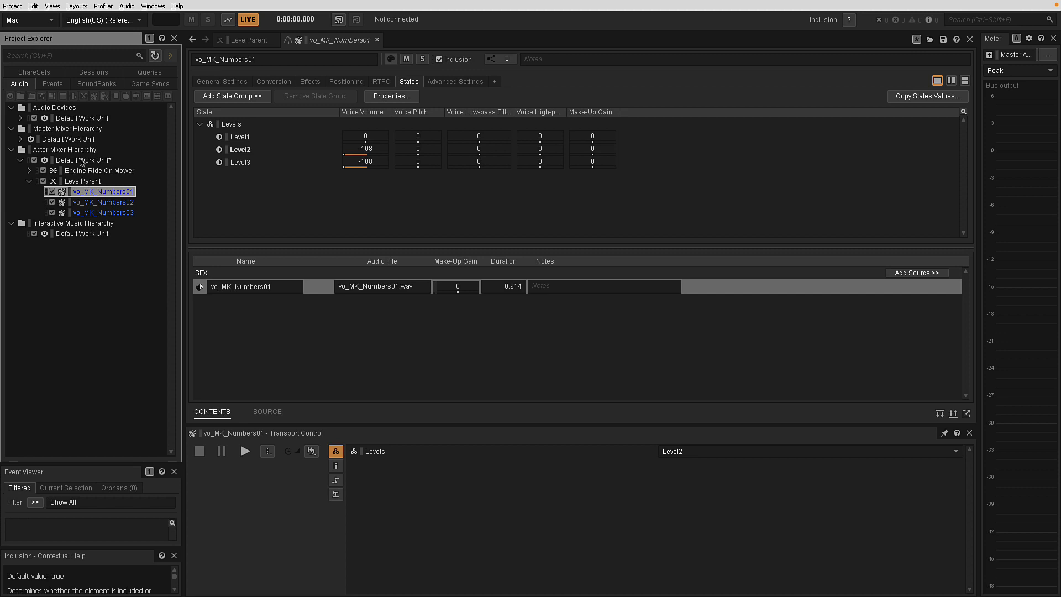
Create a Sound SFX named Level1 in the Actor-Mixer default work unit and import Level1Bg.wav as its audio source.
left_click(81, 160)
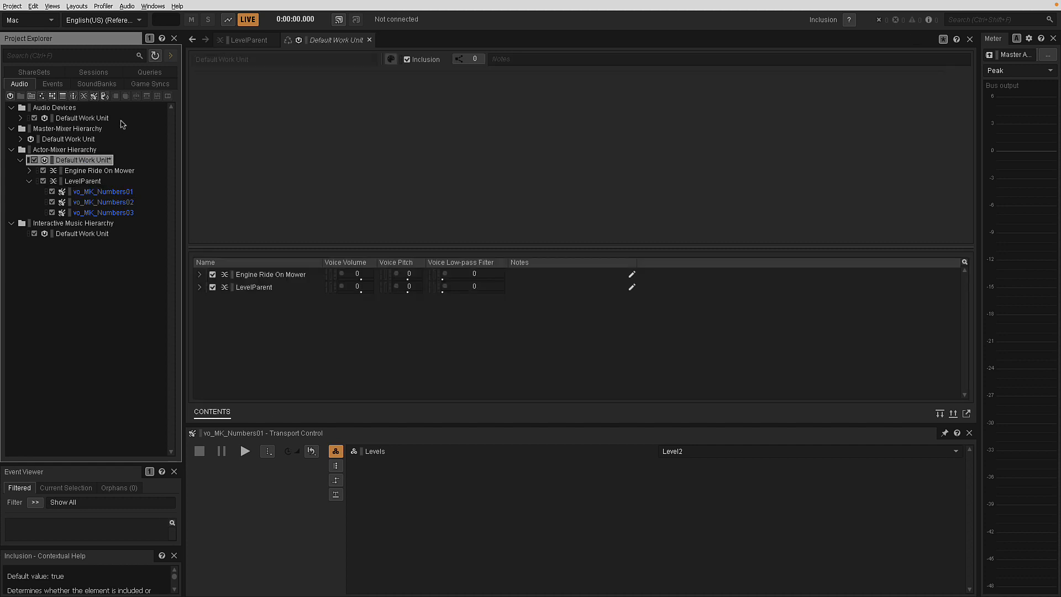
left_click(94, 97)
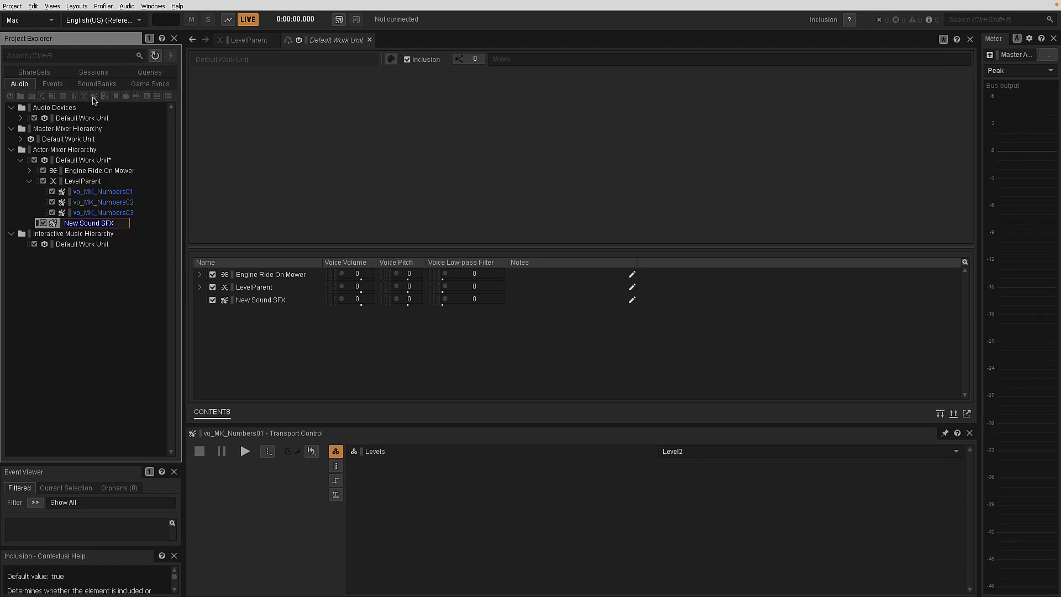
key("BackSpace")
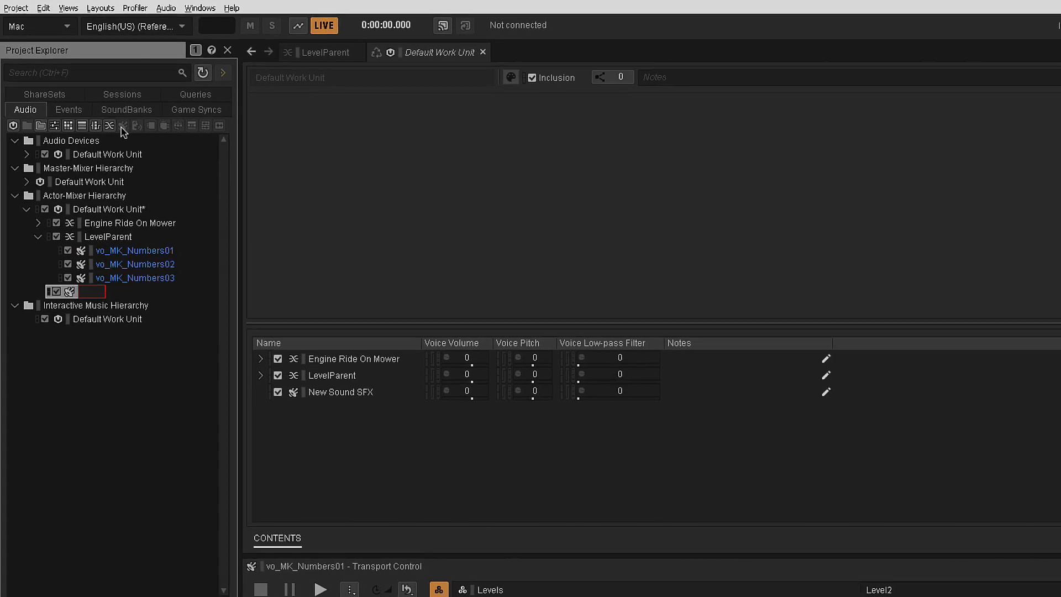
type("Level1")
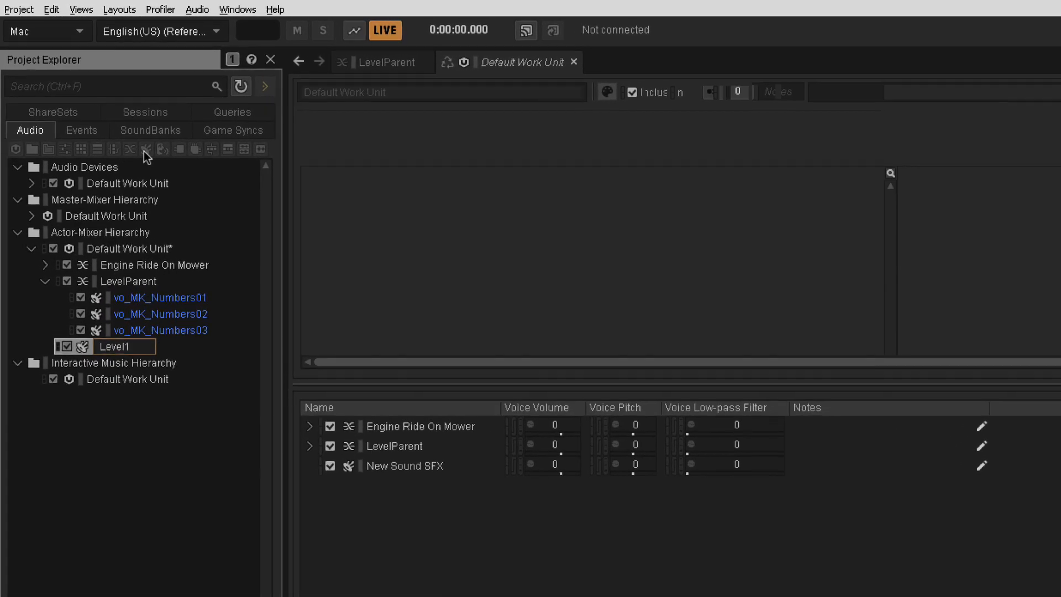
key("Return")
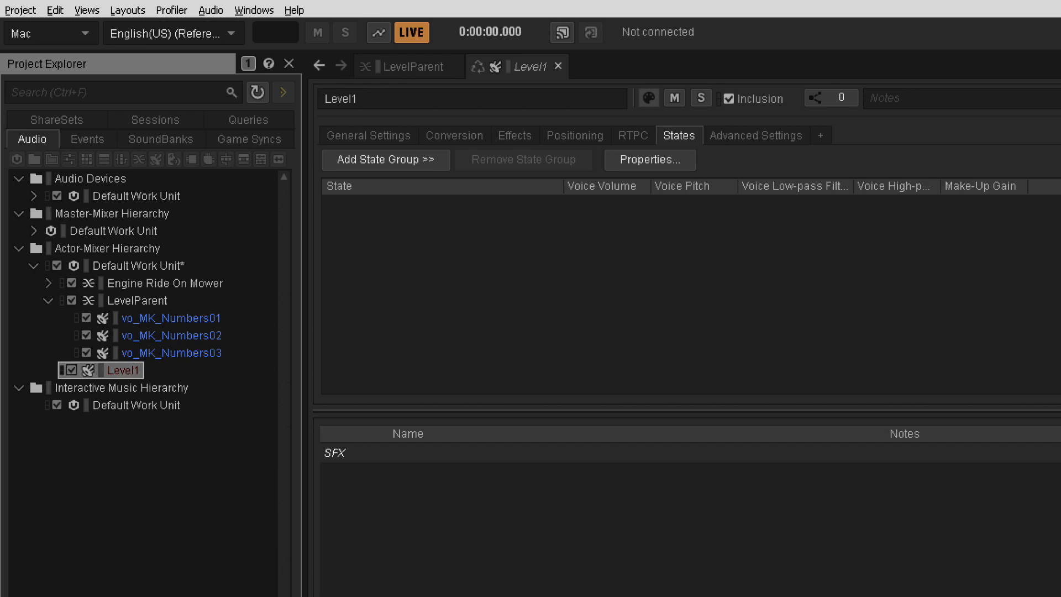
left_click_drag(5, 474, 121, 378)
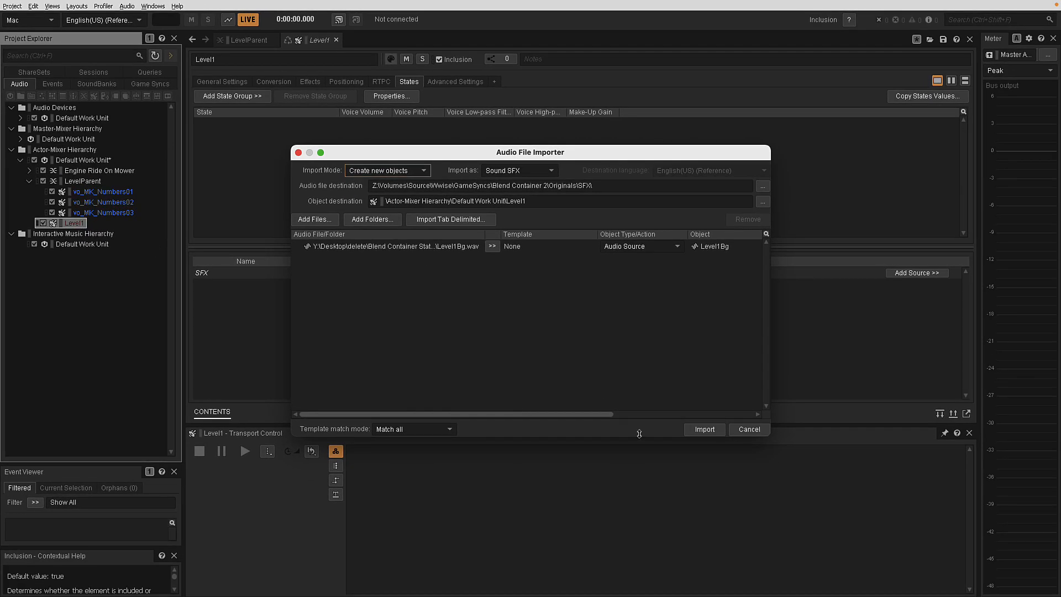
left_click(703, 432)
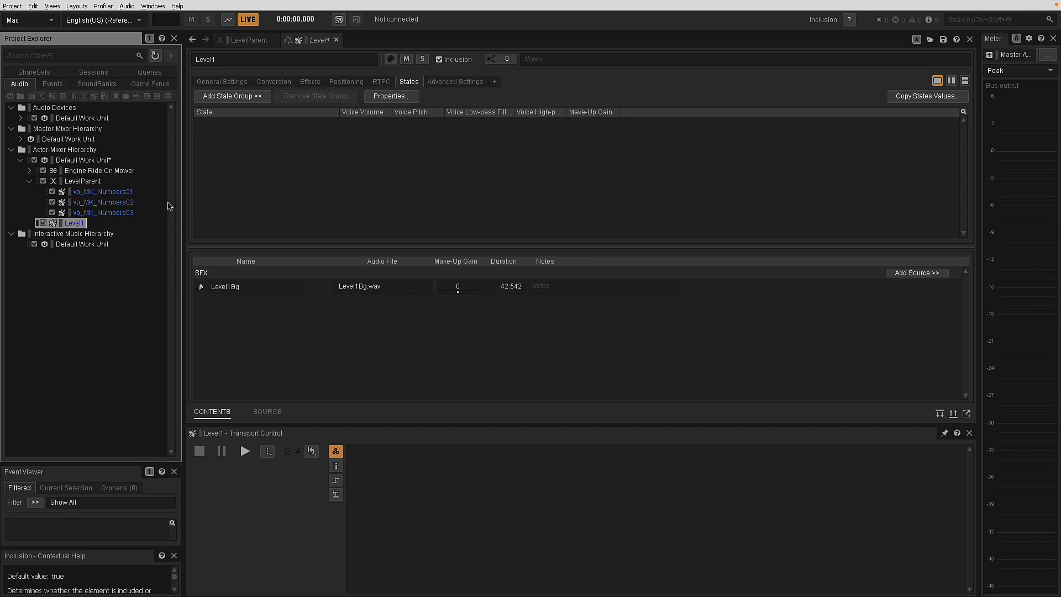
Set the Level1 sound's voice volume to -11 and audition it.
left_click(222, 82)
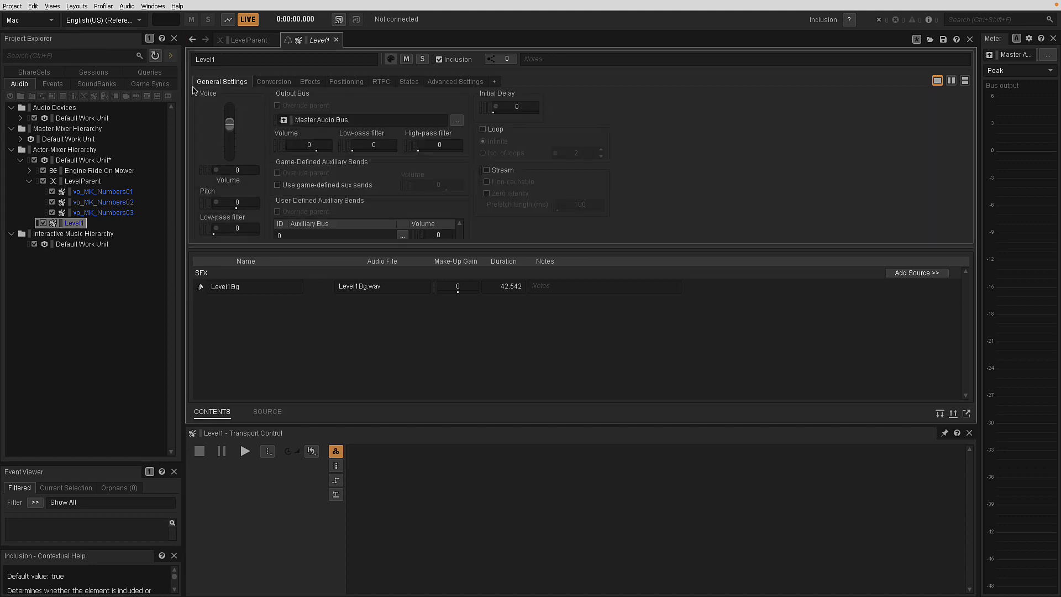
left_click(233, 170)
type("-10")
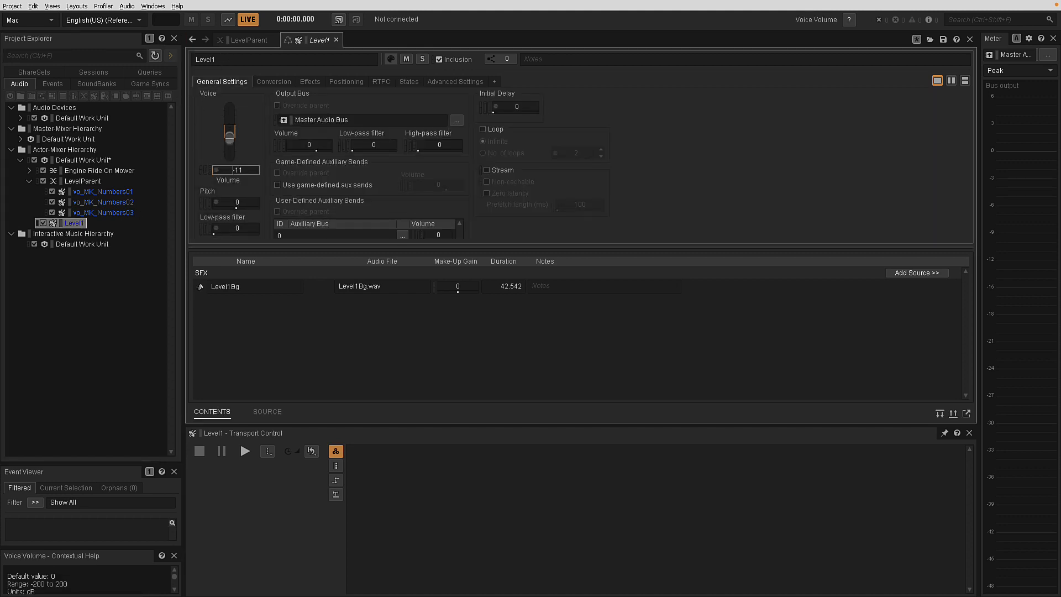
left_click(244, 452)
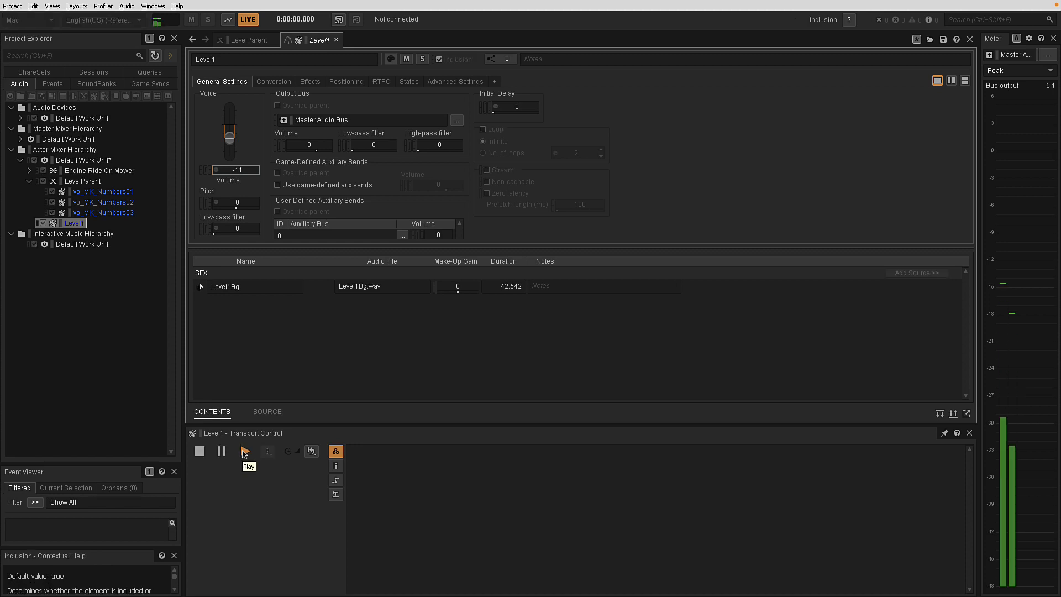
left_click(200, 451)
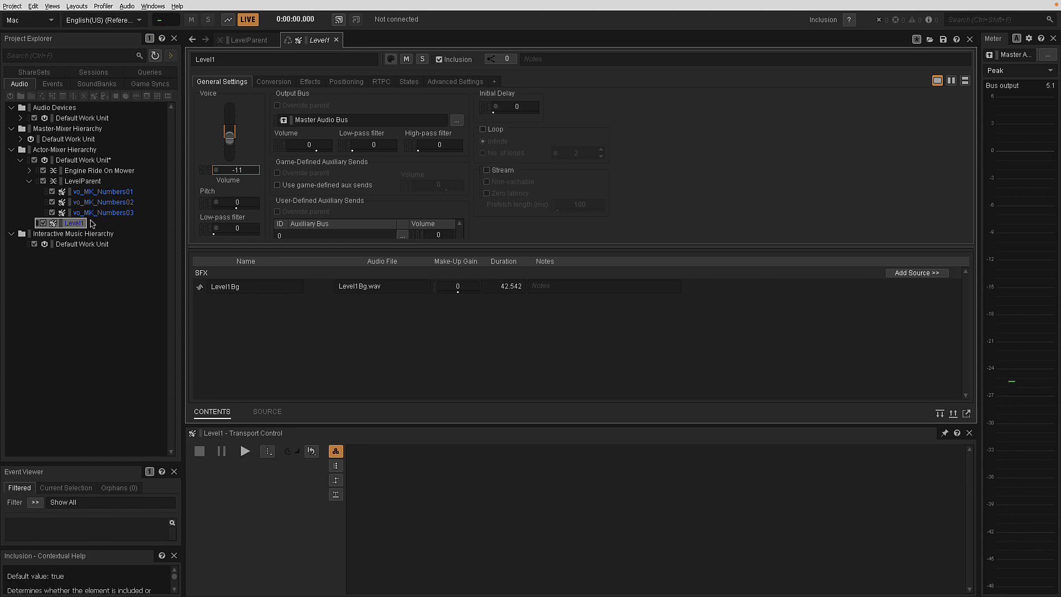
Enable infinite looping on the Level1 sound and play it briefly.
left_click(482, 129)
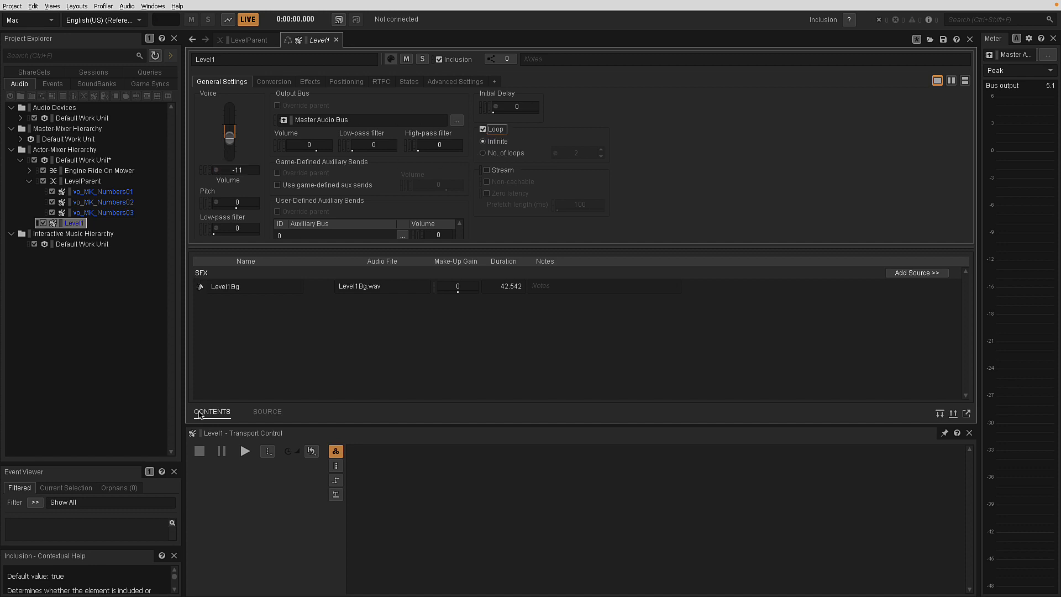
left_click(245, 451)
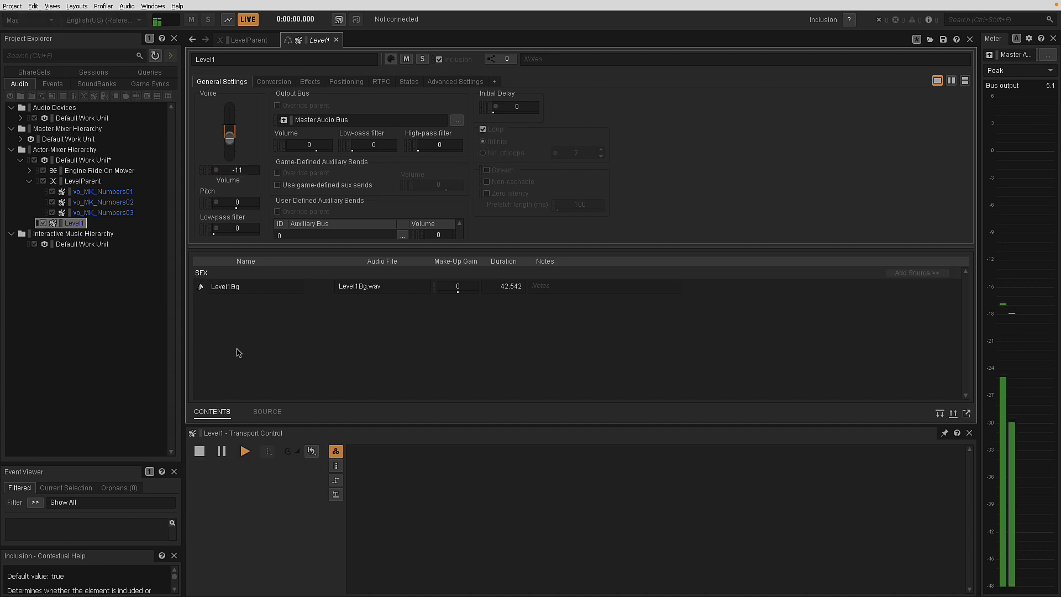
left_click(201, 451)
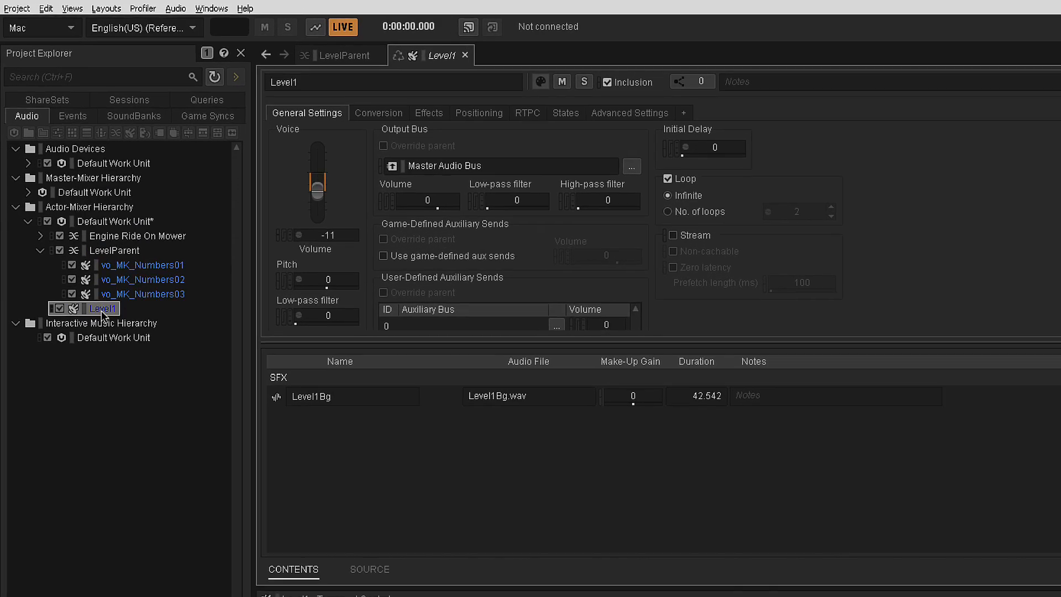
Move the Level1 sound into the LevelParent blend container and delete vo_MK_Numbers01 from it after checking its state volumes.
left_click_drag(116, 353, 139, 298)
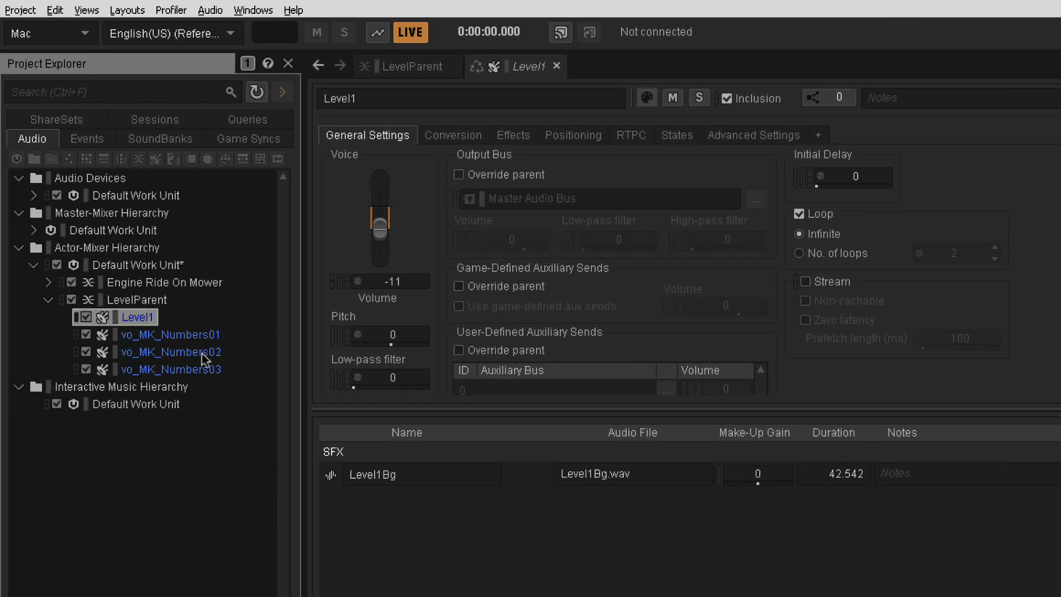
left_click(175, 338)
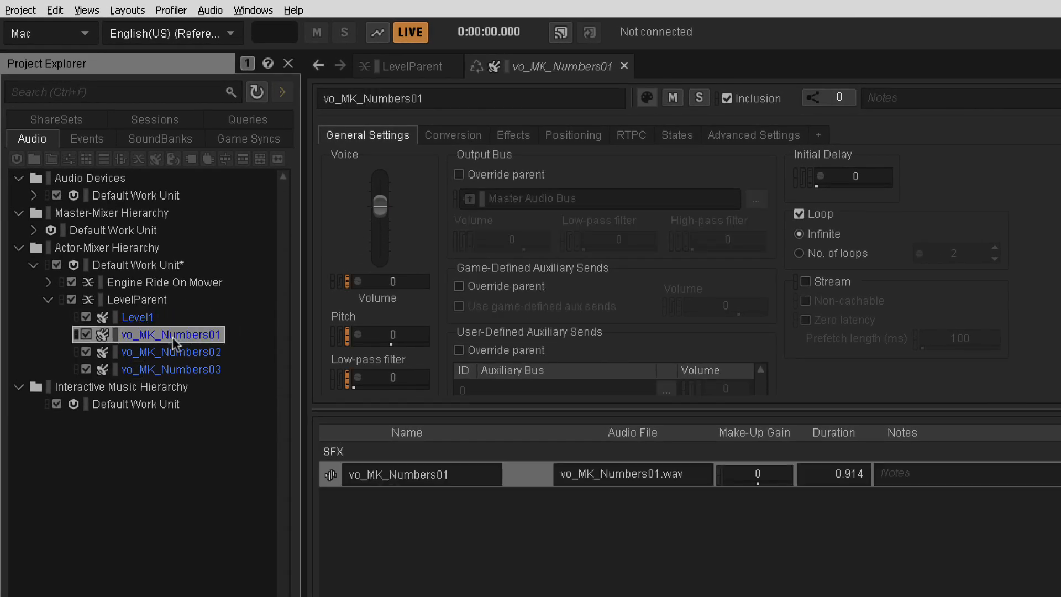
left_click(677, 136)
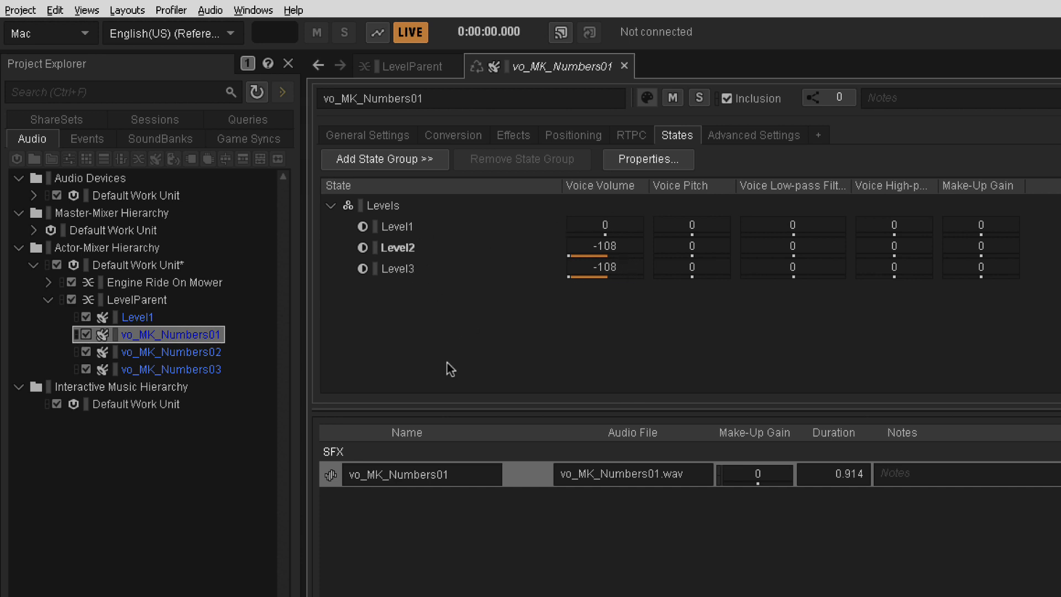
right_click(161, 338)
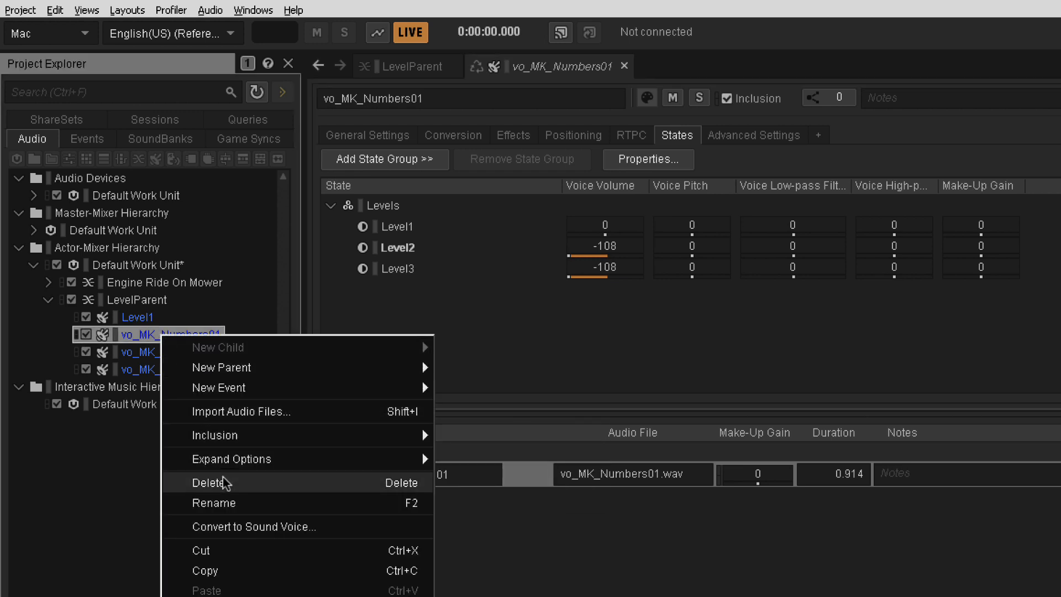
left_click(204, 481)
Add the Levels state group to the Level1 sound and set its voice volume to -108 for Level2 and Level3.
left_click(137, 316)
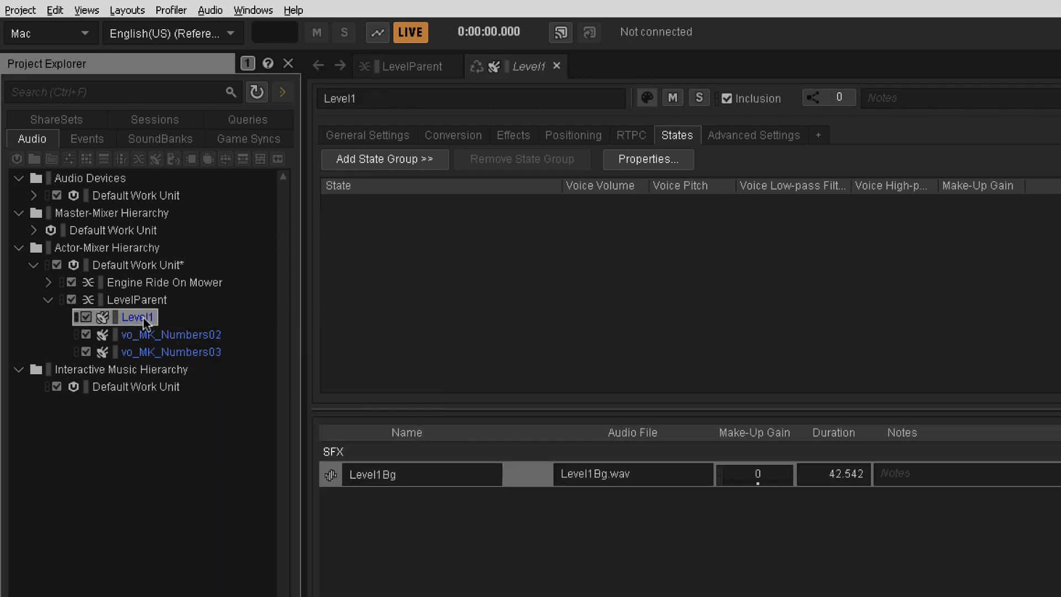
left_click(405, 160)
left_click(514, 186)
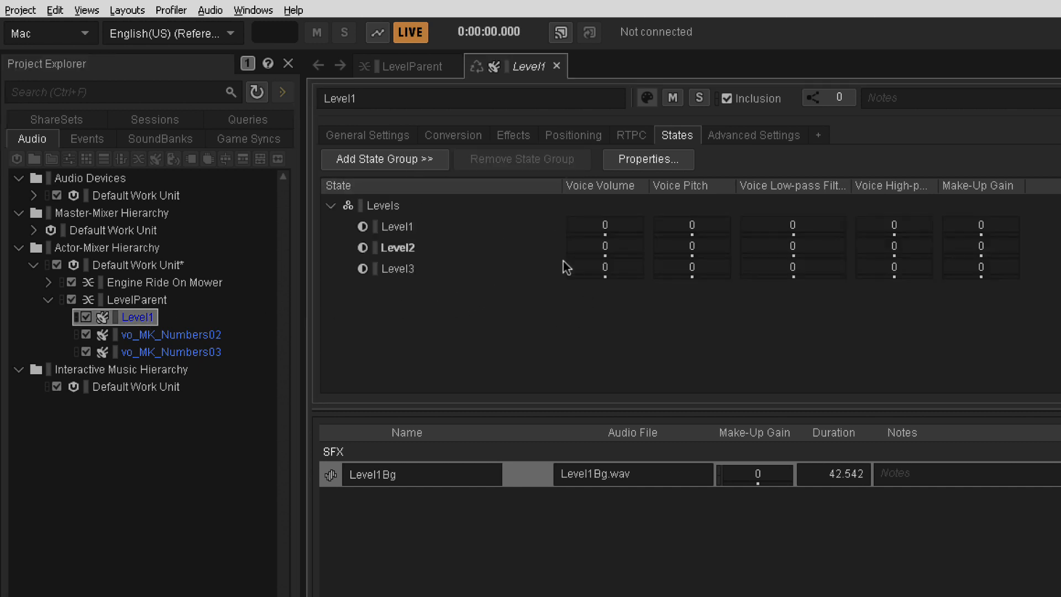
left_click_drag(605, 256, 518, 259)
left_click_drag(605, 278, 518, 279)
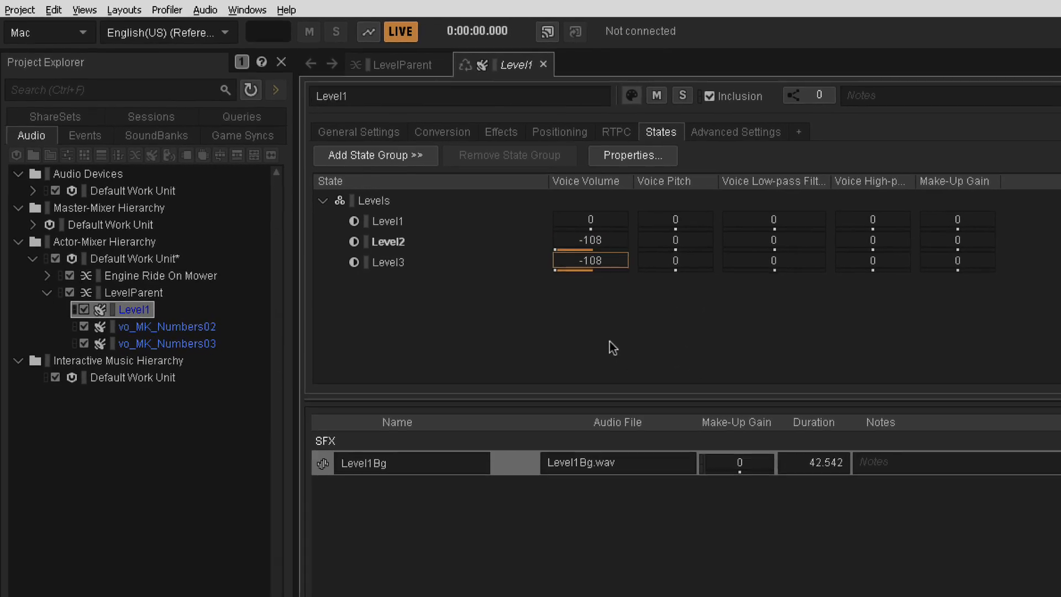
Play the LevelParent blend container and switch the Levels state to Level1.
left_click(139, 292)
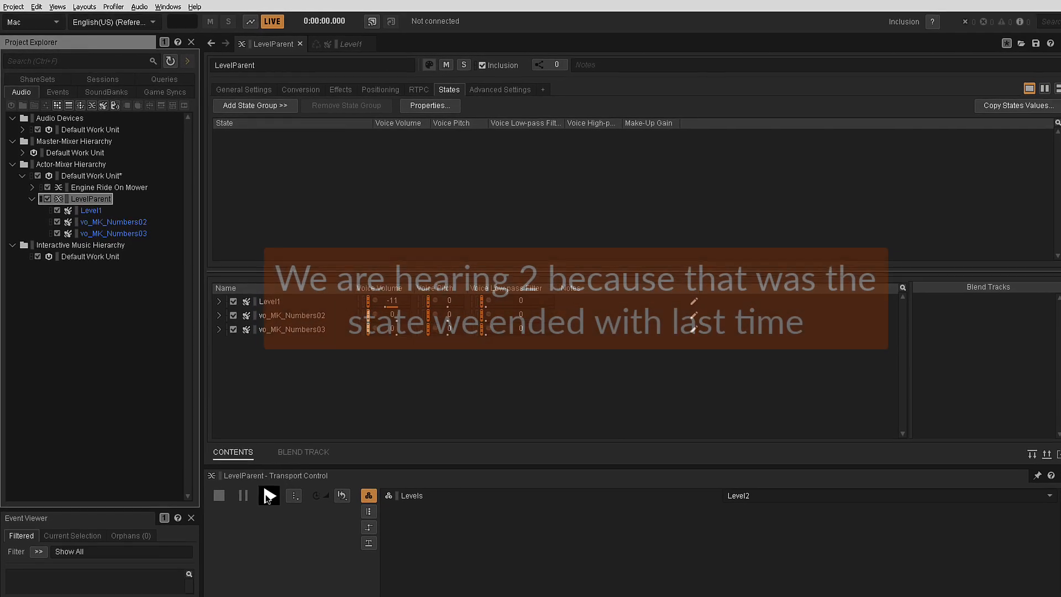
left_click(733, 475)
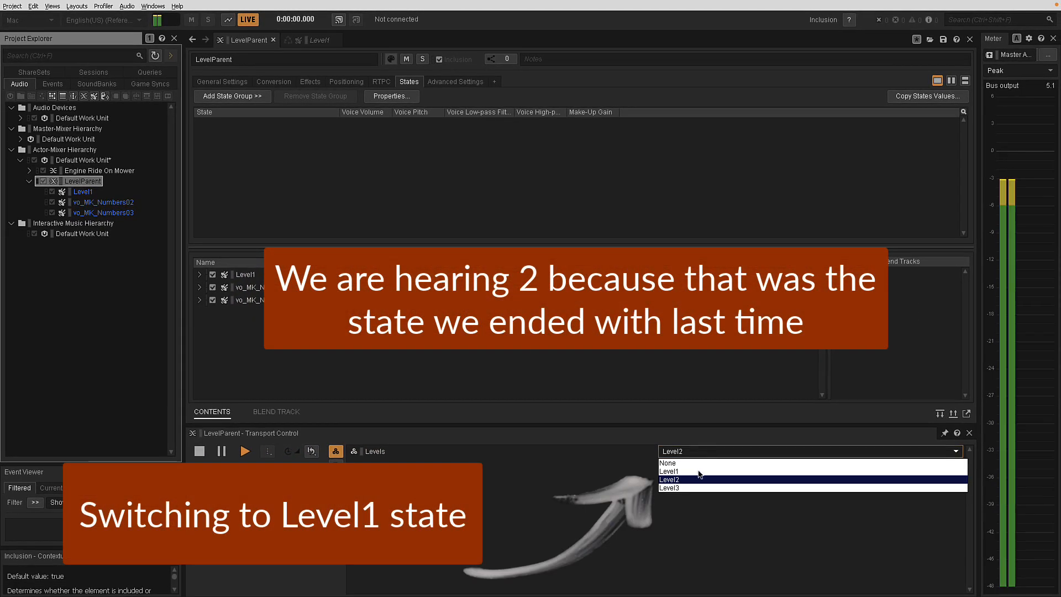
left_click(733, 497)
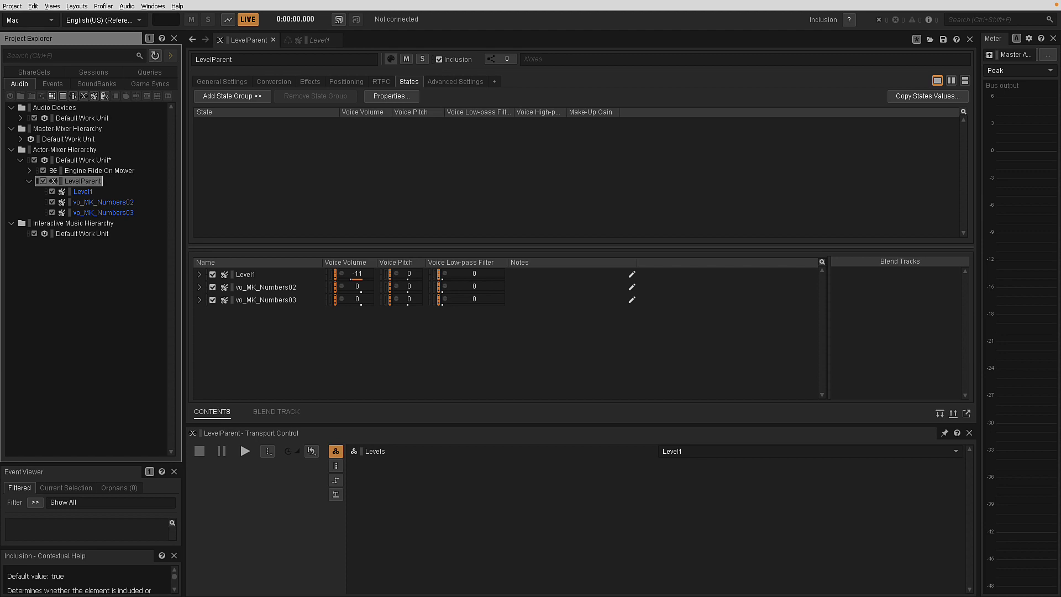
Create a blend container named Level2 in the Actor-Mixer default work unit.
left_click(82, 159)
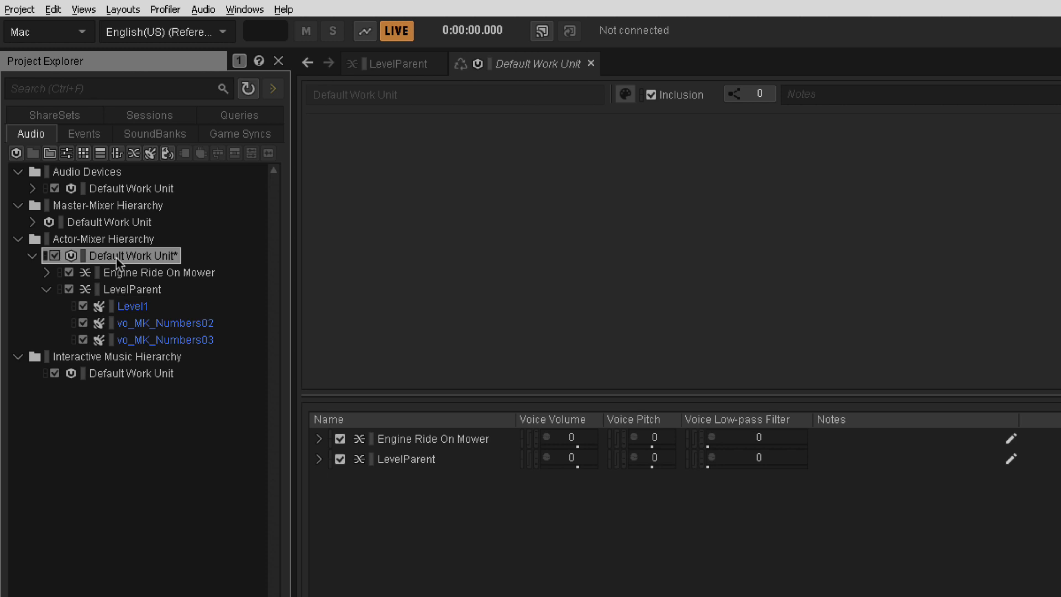
left_click(134, 154)
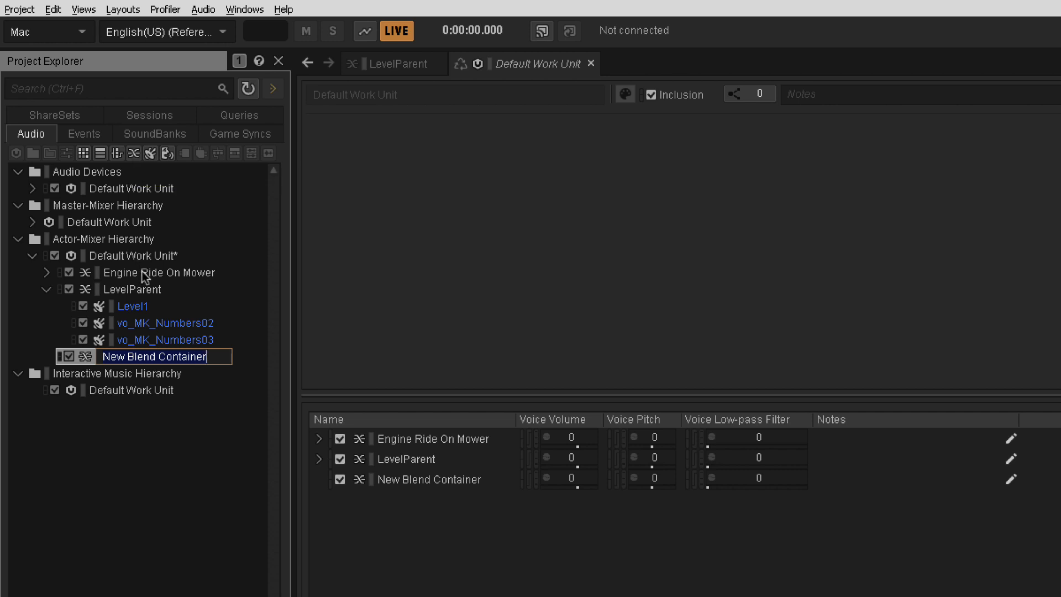
type("Level2")
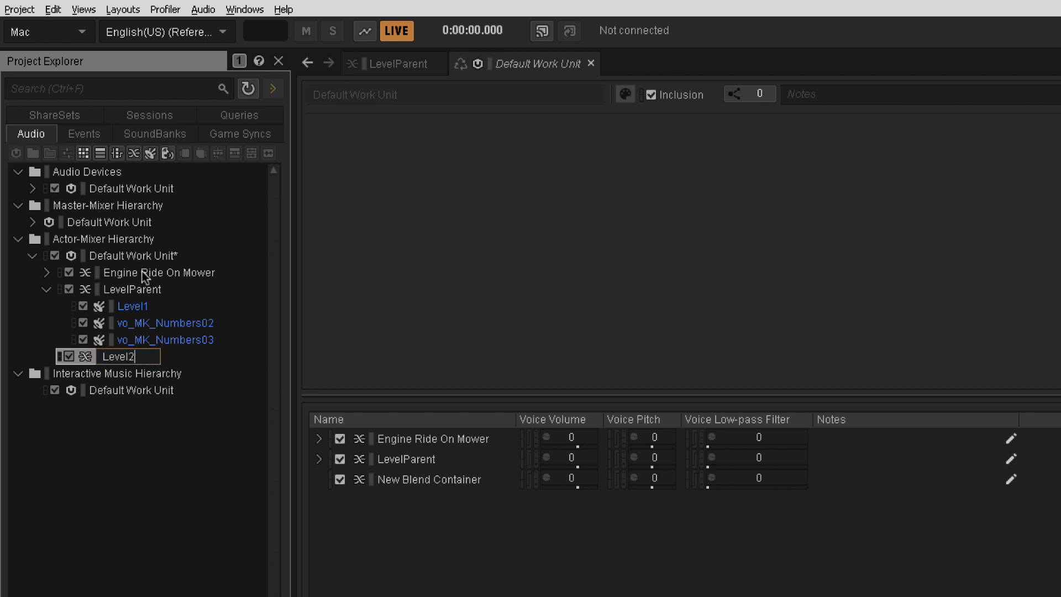
key("Return")
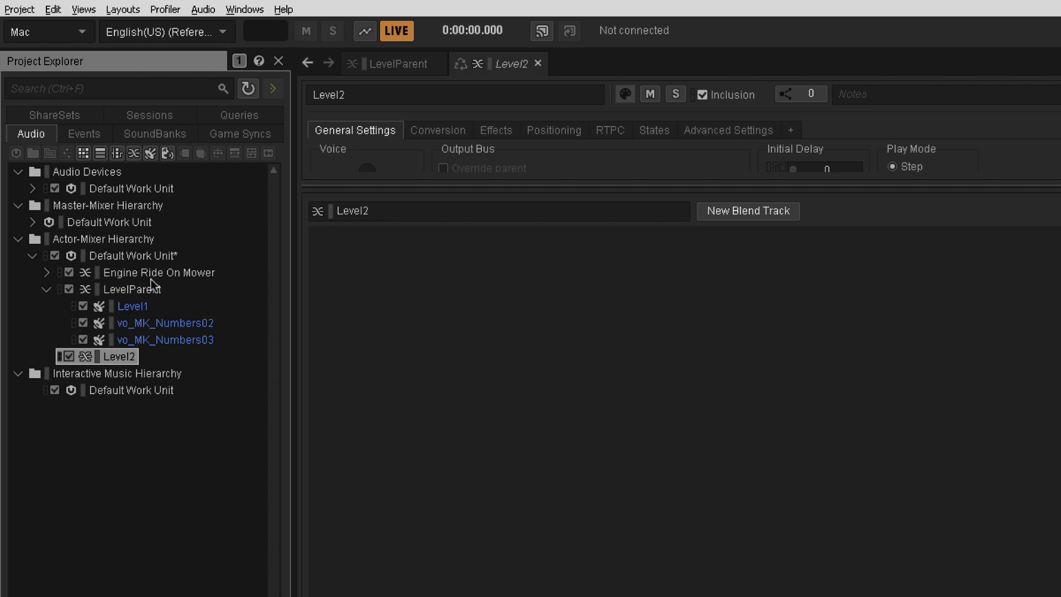
Copy vo_MK_Numbers02 and vo_MK_Numbers03 from LevelParent into the Level2 blend container.
left_click(164, 325)
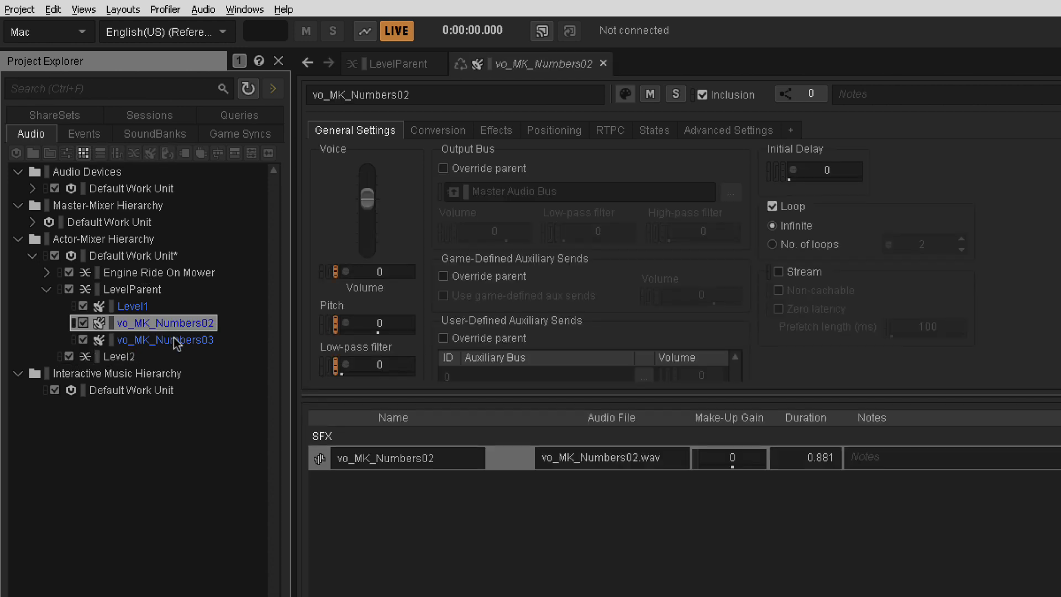
left_click(177, 341, "shift")
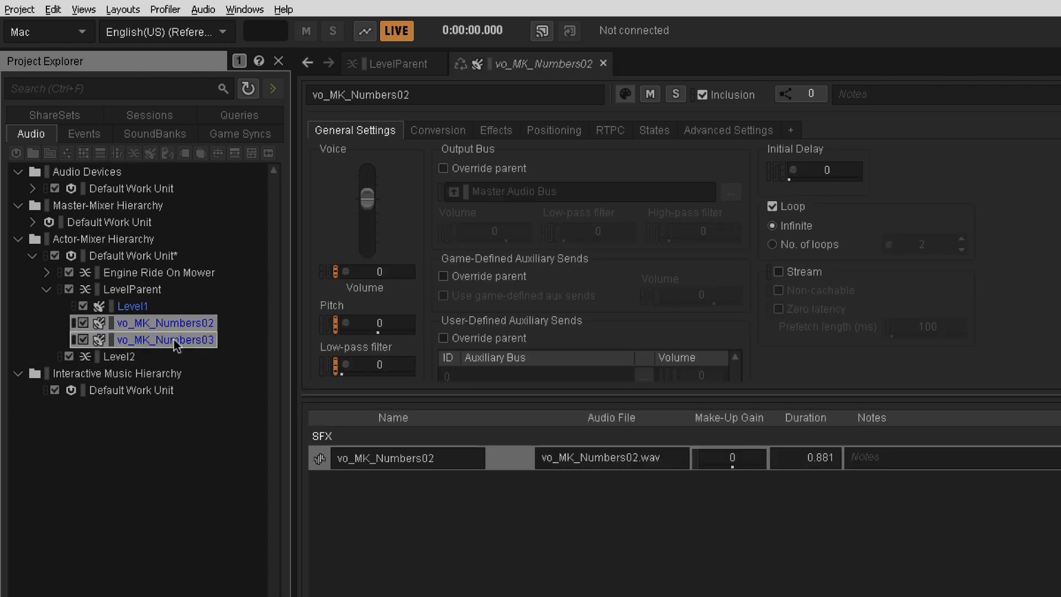
left_click(122, 355)
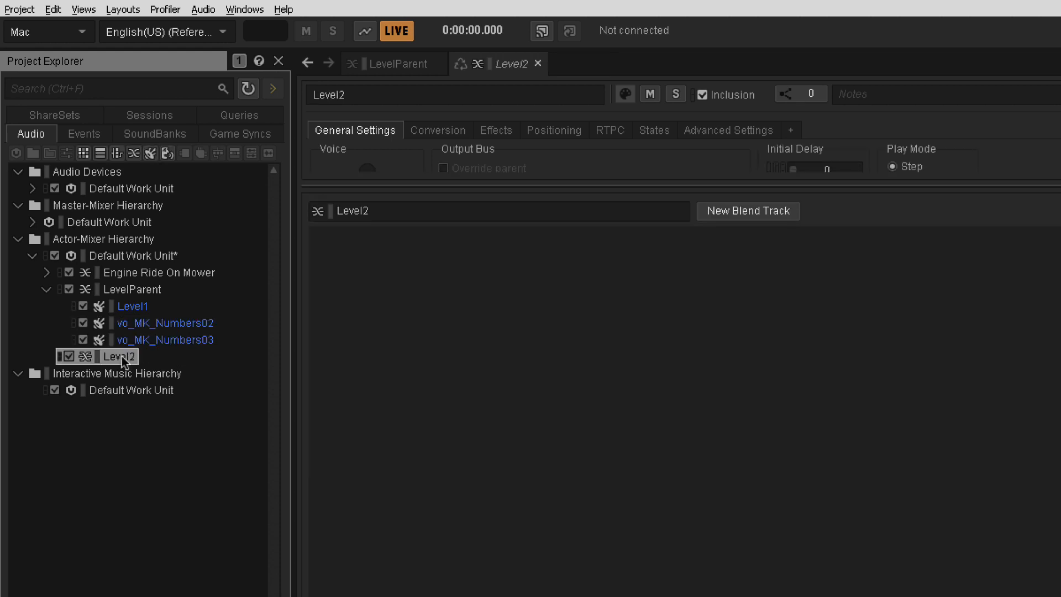
right_click(121, 355)
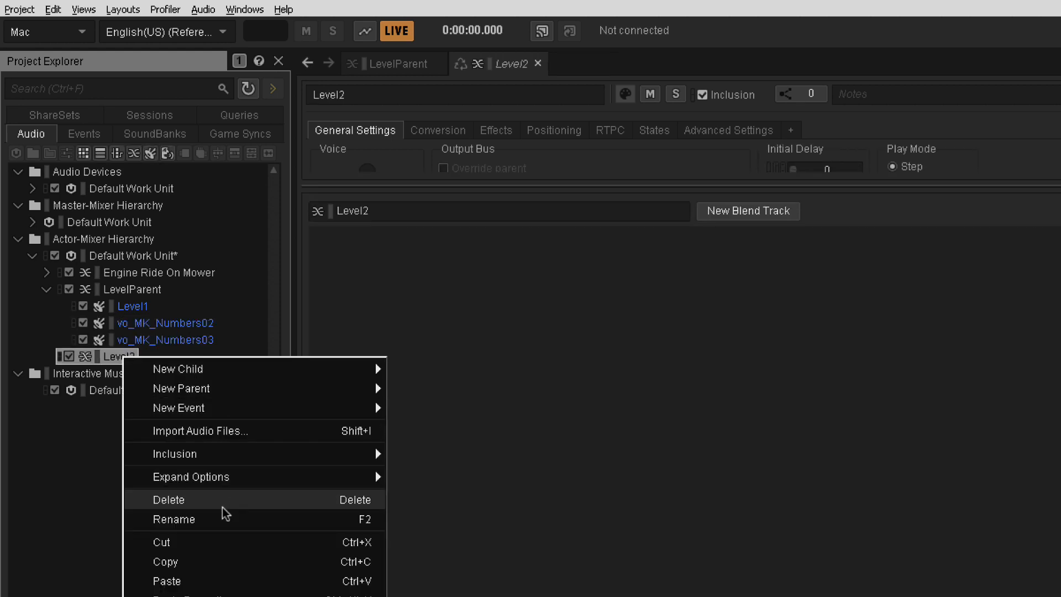
left_click(196, 577)
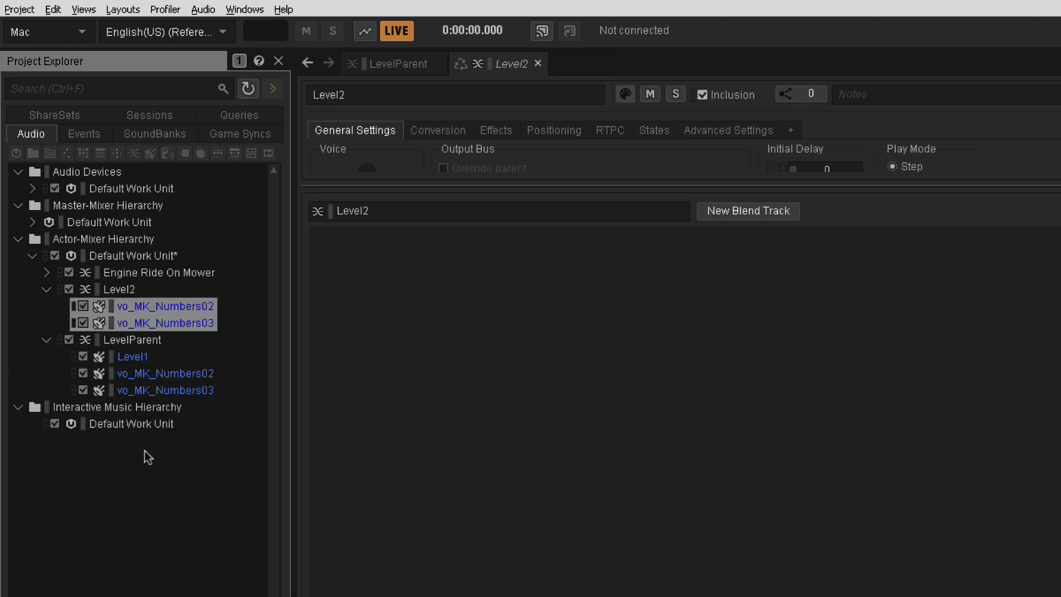
Remove the Levels state group from the vo_MK_Numbers02 and vo_MK_Numbers03 copies inside the Level2 blend container.
left_click(111, 290)
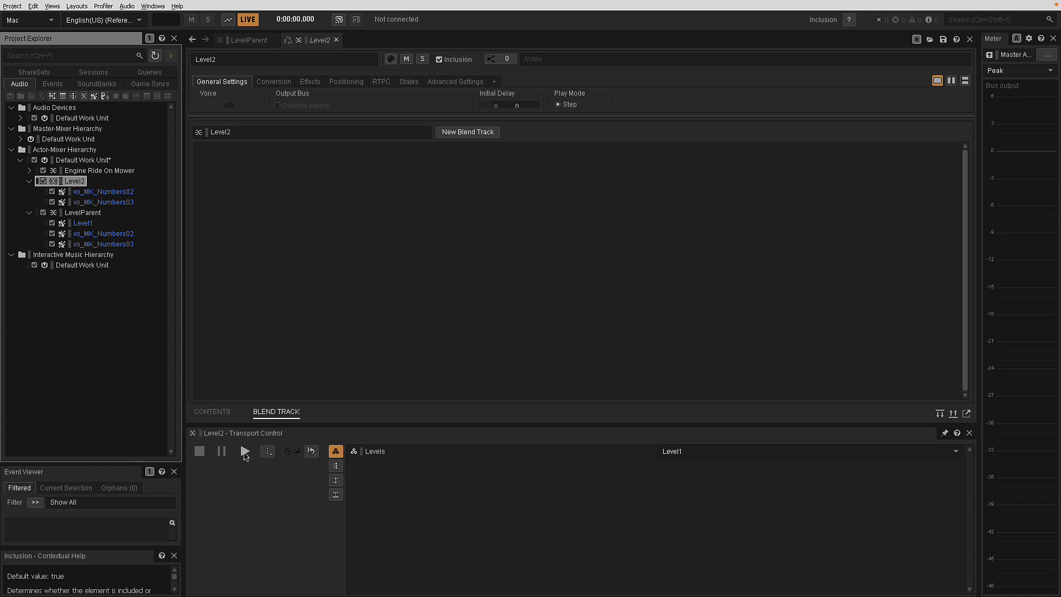
left_click(103, 192)
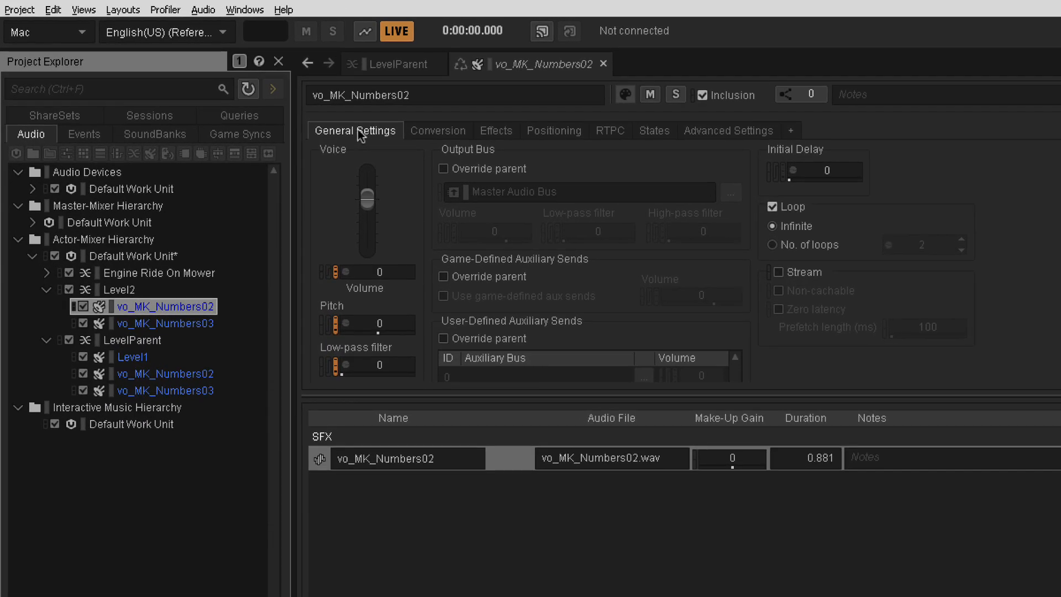
left_click(652, 131)
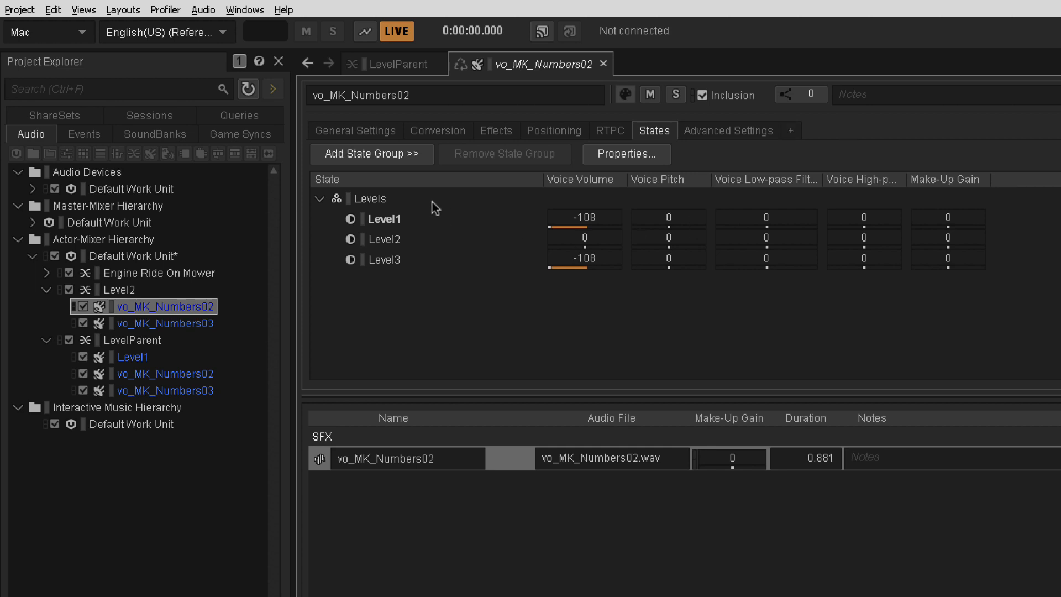
right_click(383, 195)
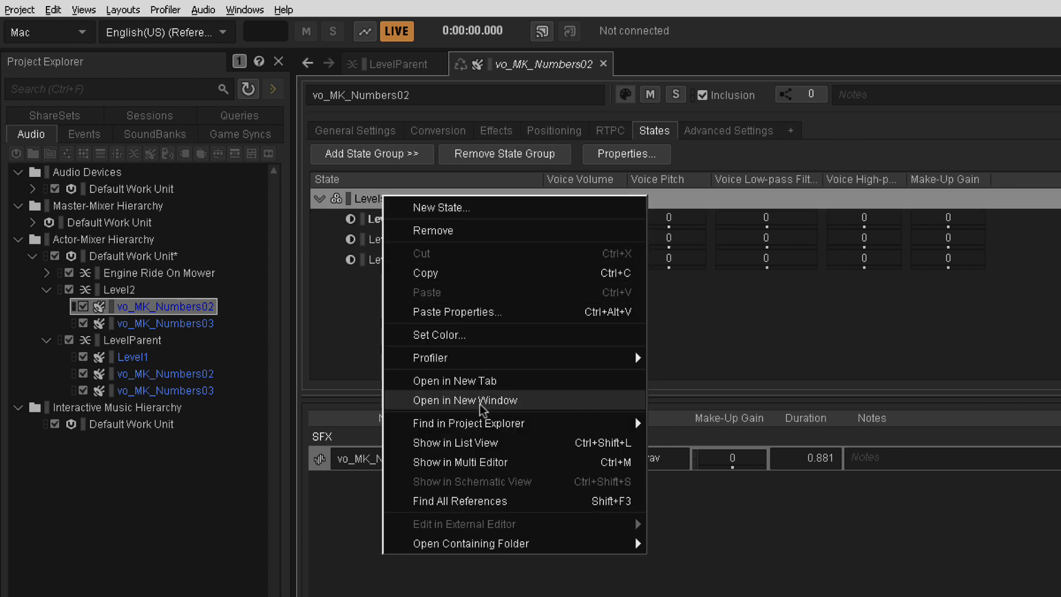
left_click(451, 231)
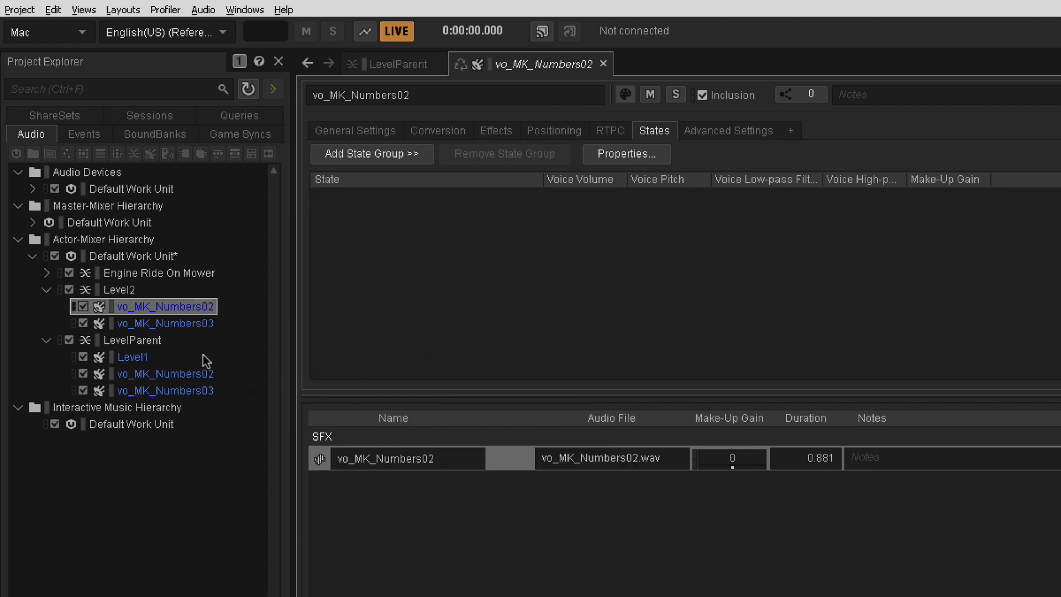
left_click(181, 322)
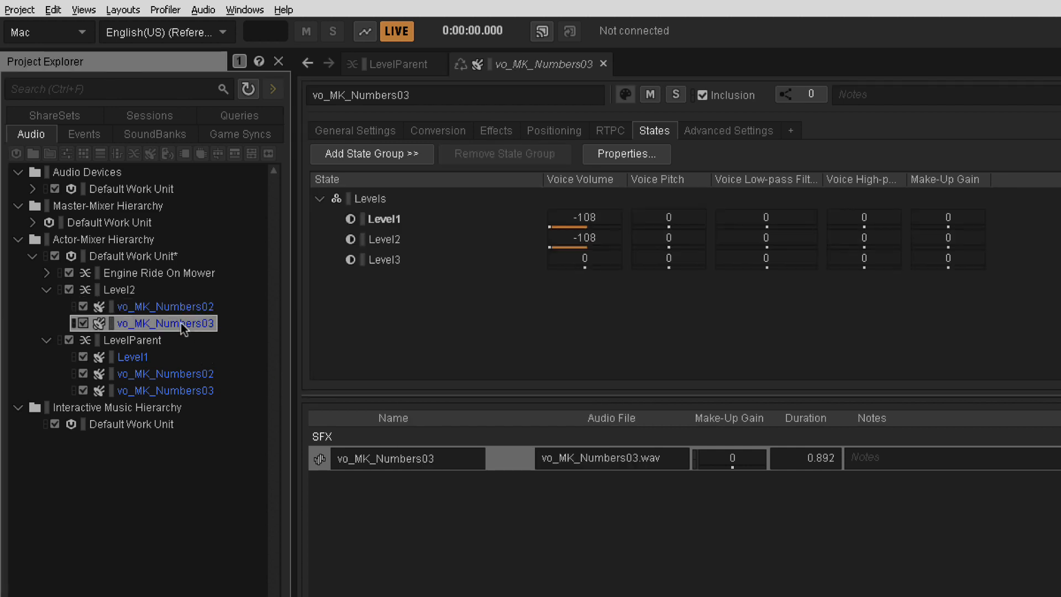
right_click(370, 200)
left_click(416, 232)
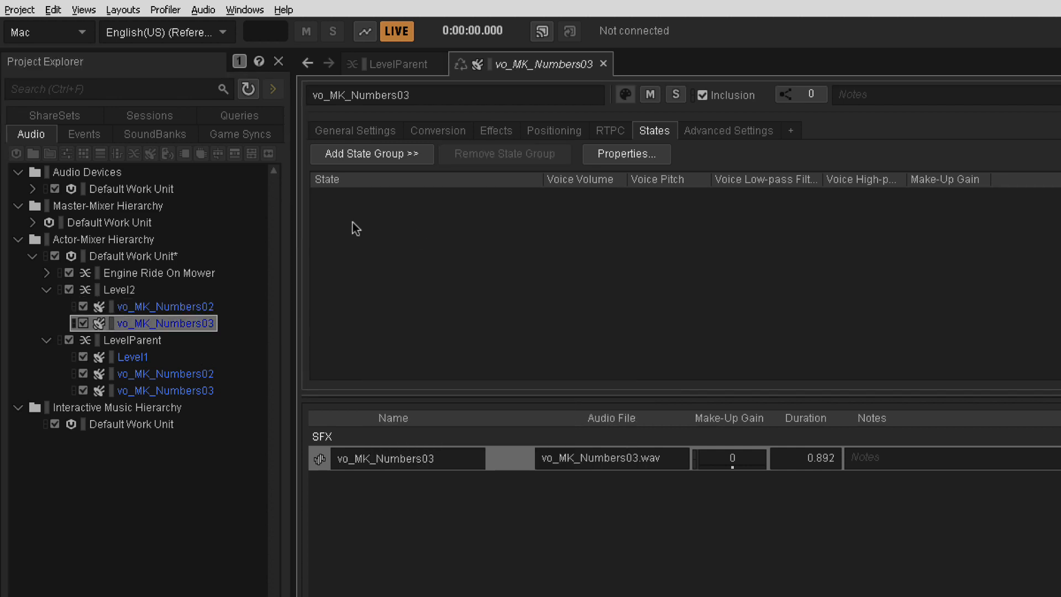
left_click(176, 305)
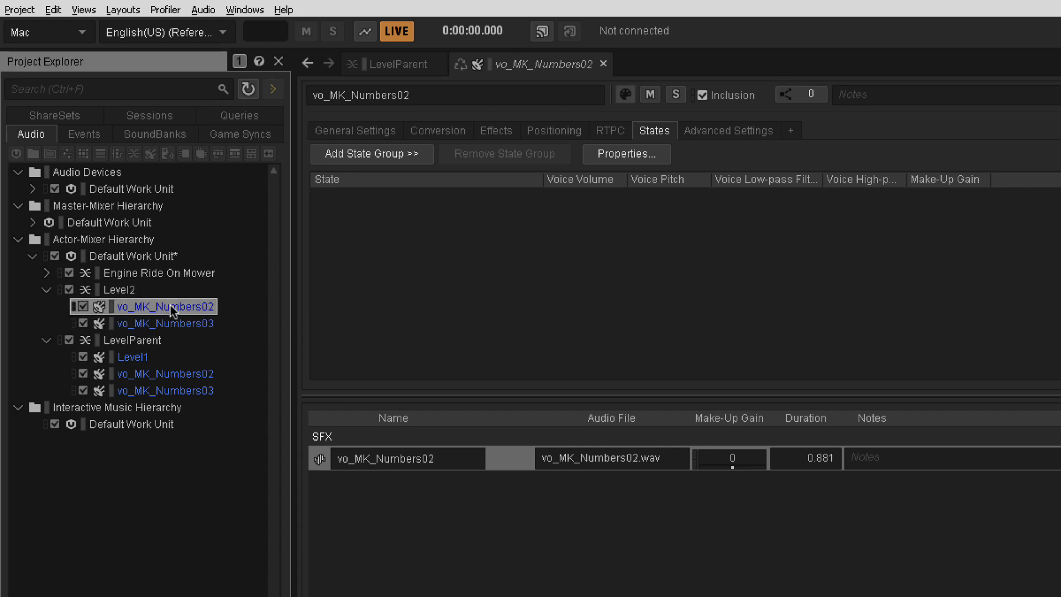
Play the Level2 blend container to audition both sounds together, and stop playback.
left_click(116, 290)
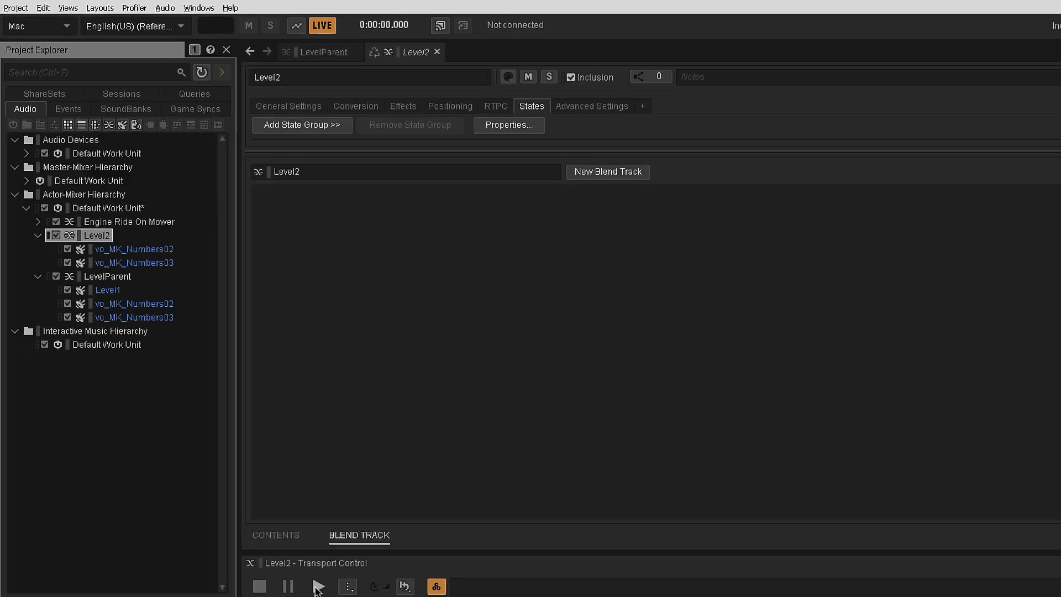
left_click(245, 452)
left_click(201, 454)
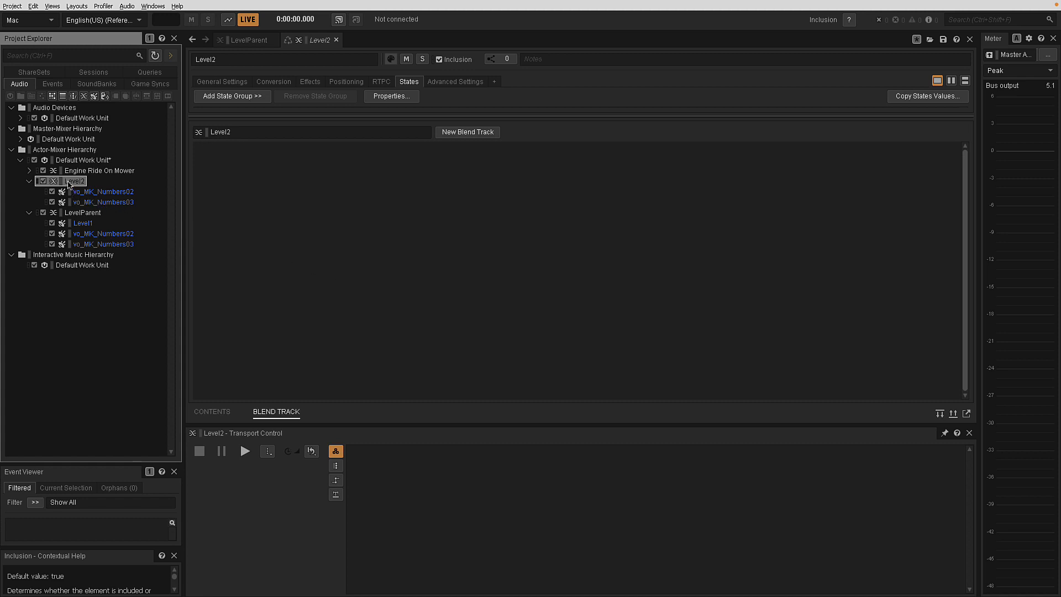
Add a blend track named Level2Blend to the Level2 container and enable its crossfade.
left_click(212, 411)
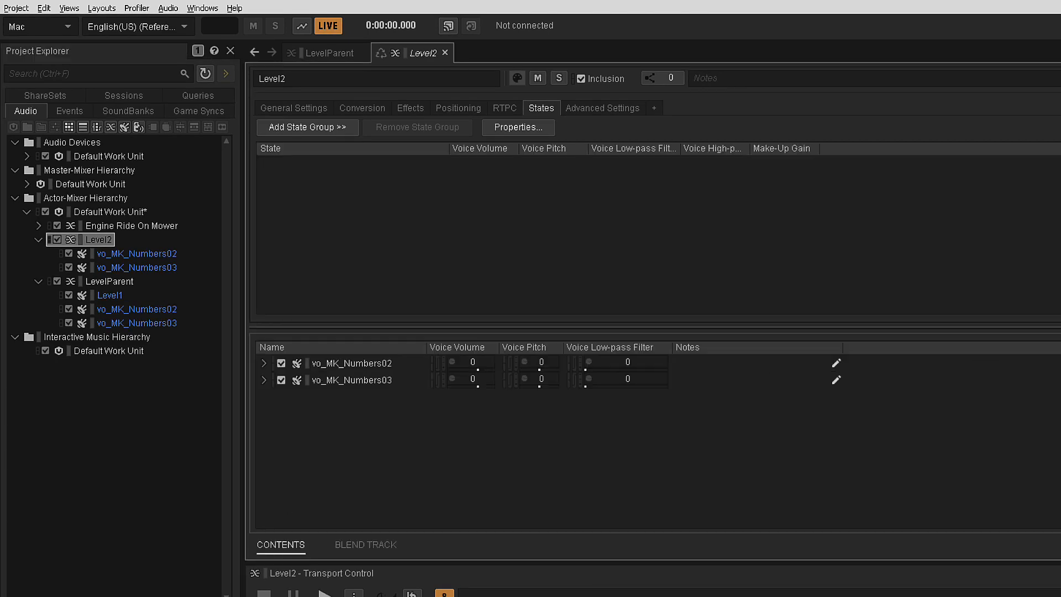
left_click(373, 547)
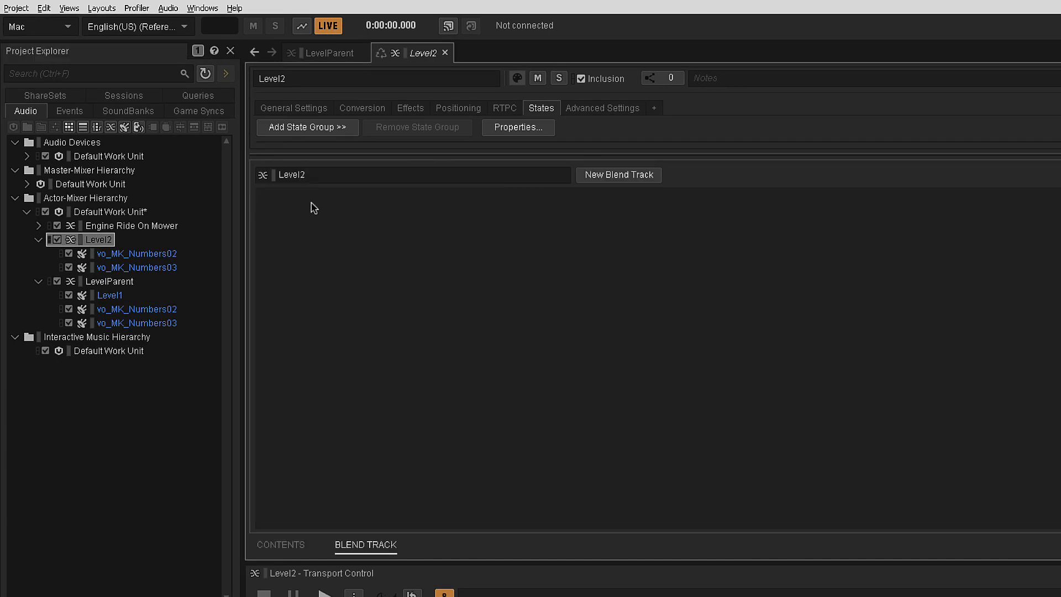
left_click(612, 171)
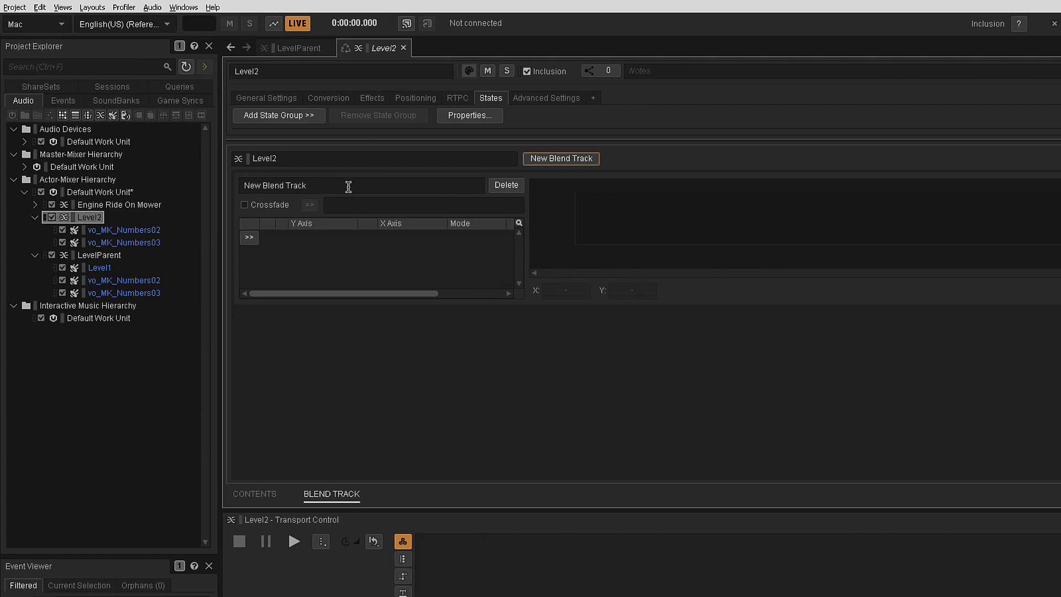
type("Level")
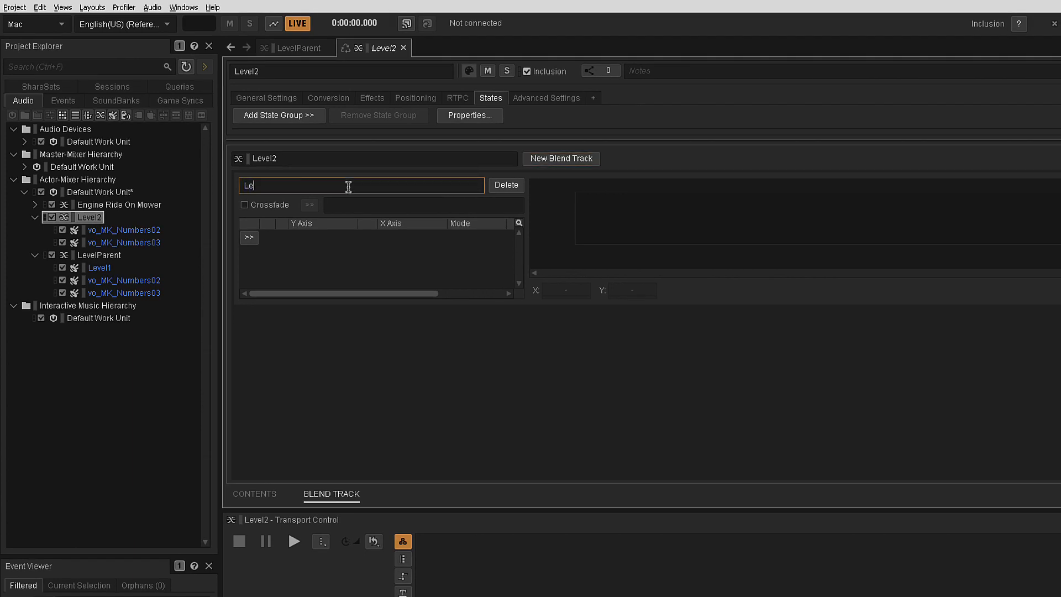
type("2Blend")
left_click(244, 204)
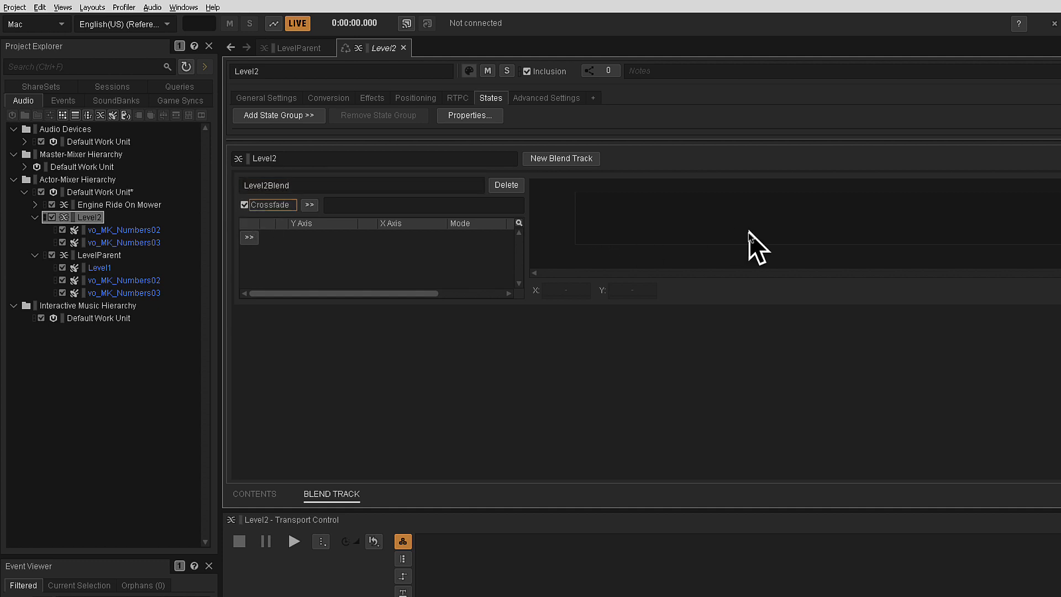
Assign vo_MK_Numbers02 and vo_MK_Numbers03 to the Level2Blend track.
left_click(252, 494)
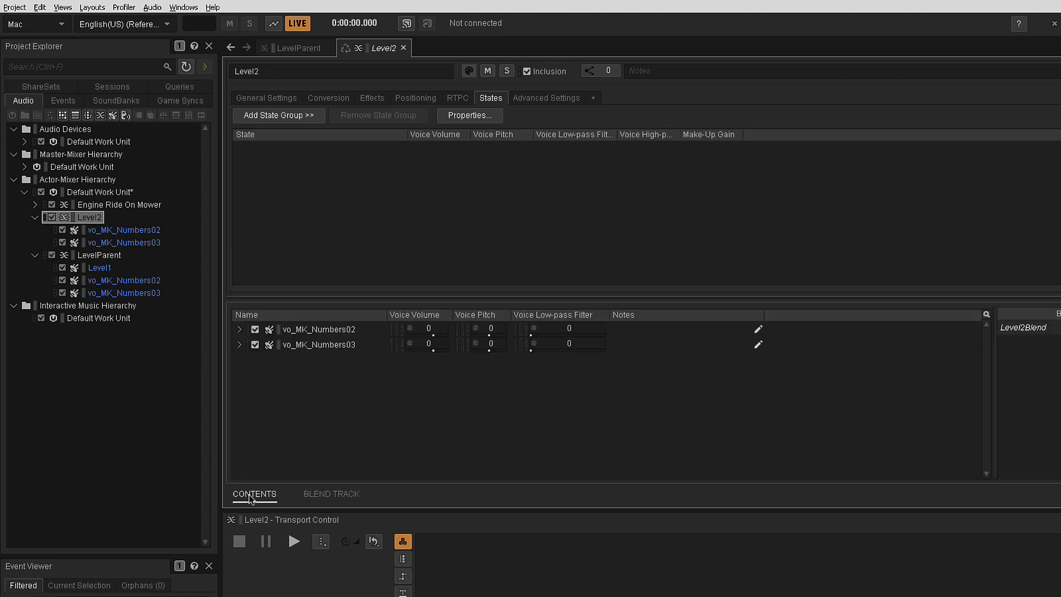
left_click(300, 331)
left_click(306, 344, "shift")
left_click_drag(303, 333, 1022, 329)
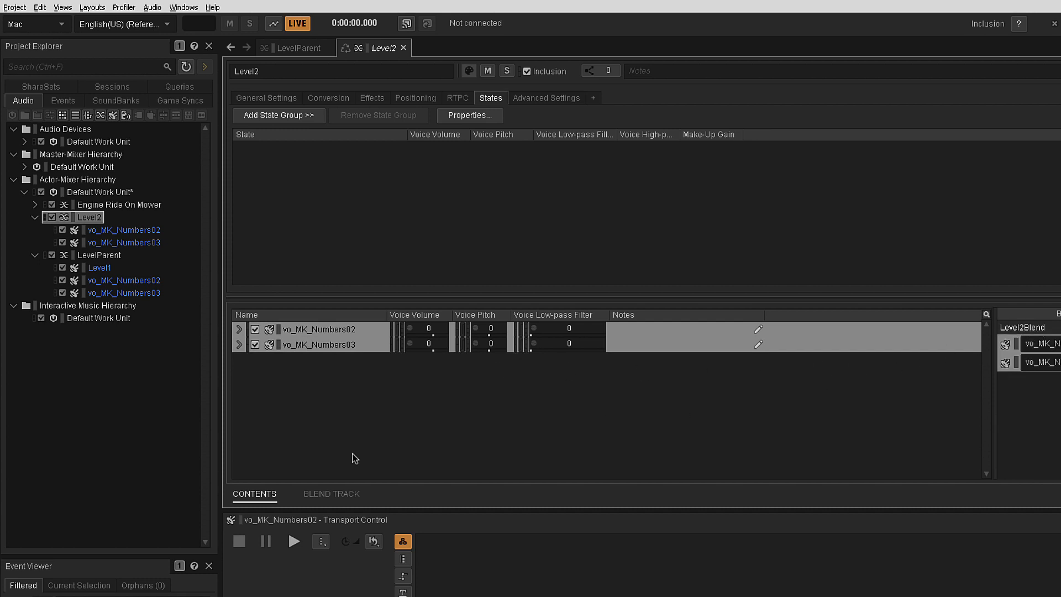
Create a game parameter named FightIntensity in the Default Work Unit as the Level2Blend crossfade parameter.
left_click(324, 494)
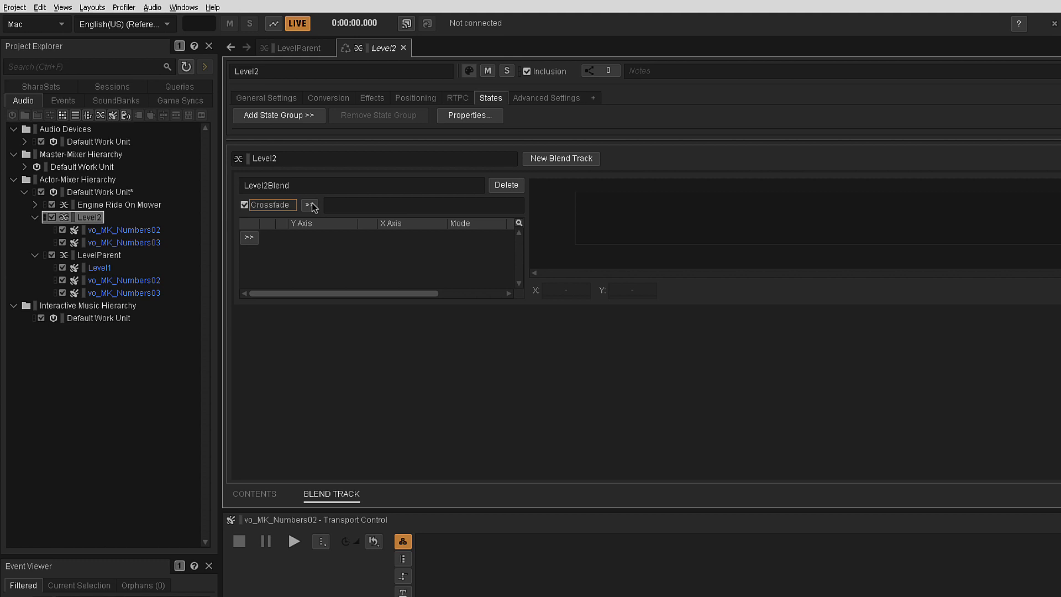
left_click(311, 204)
mouse_move(367, 210)
left_click(500, 210)
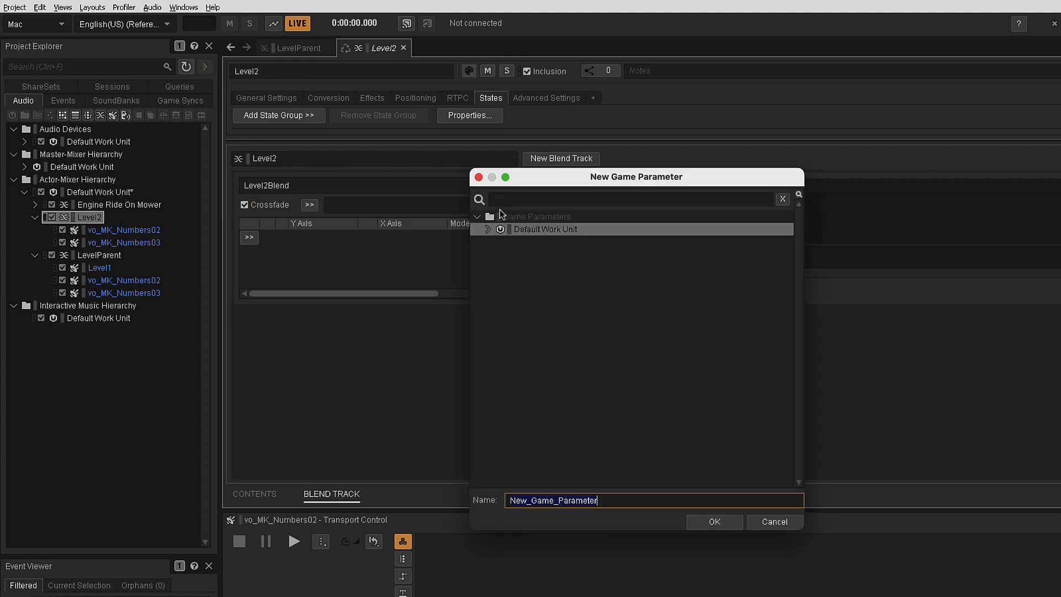
type("FightIntensity")
key("Return")
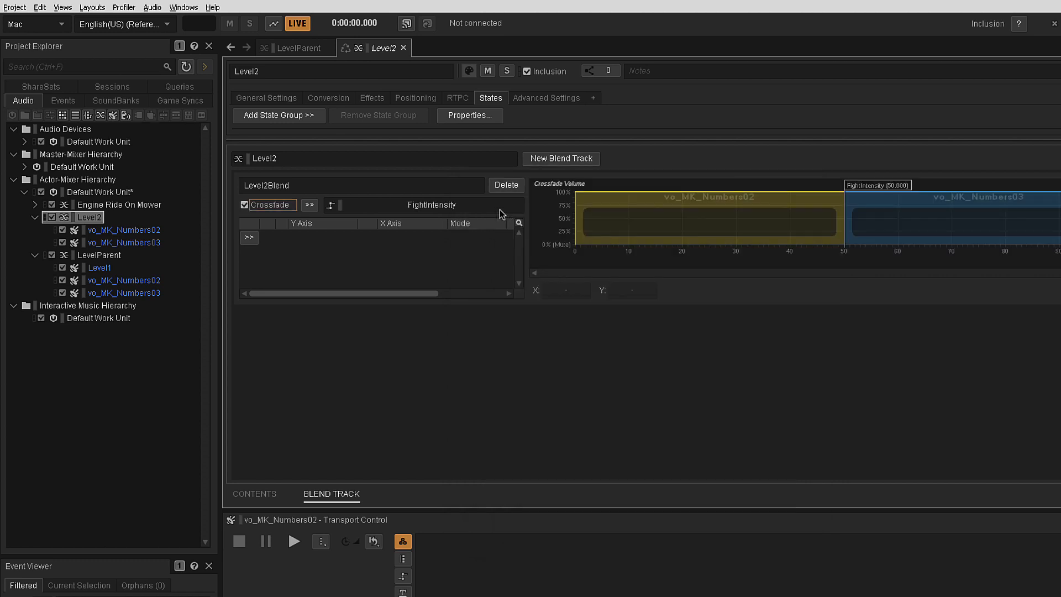
Overlap the two Level2Blend sounds, starting vo_MK_Numbers03 at about 36.7 and ending vo_MK_Numbers02 at about 61.6 on the FightIntensity axis.
left_click(711, 207)
left_click(861, 207)
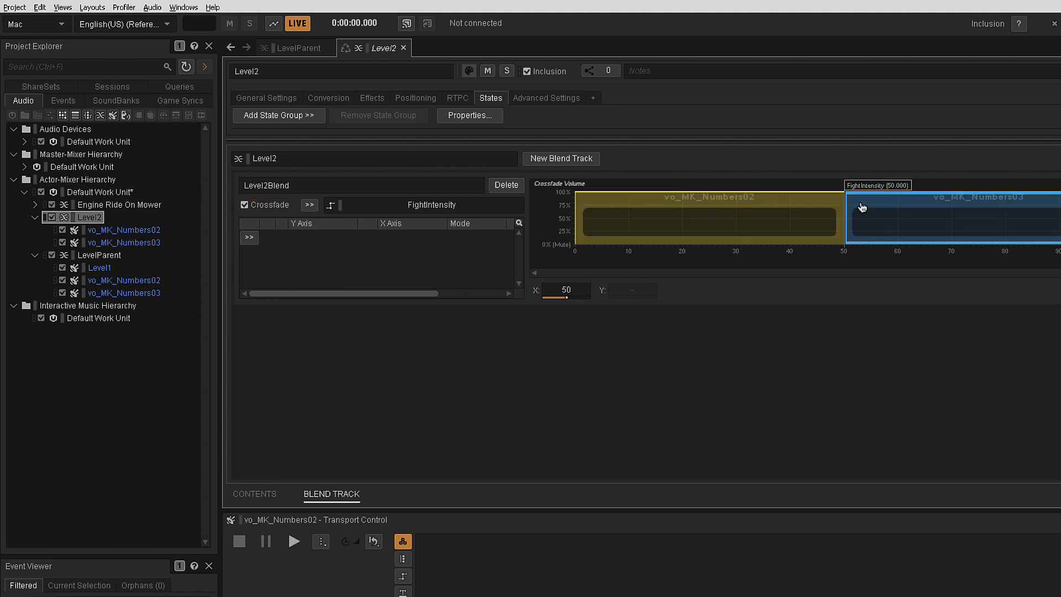
left_click_drag(845, 215, 773, 216)
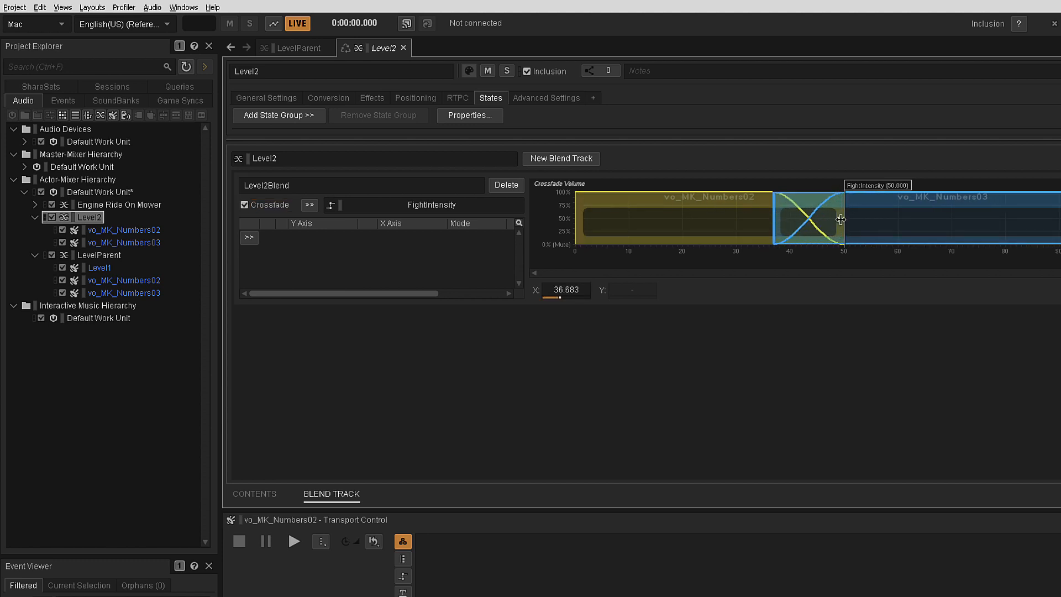
left_click(843, 221)
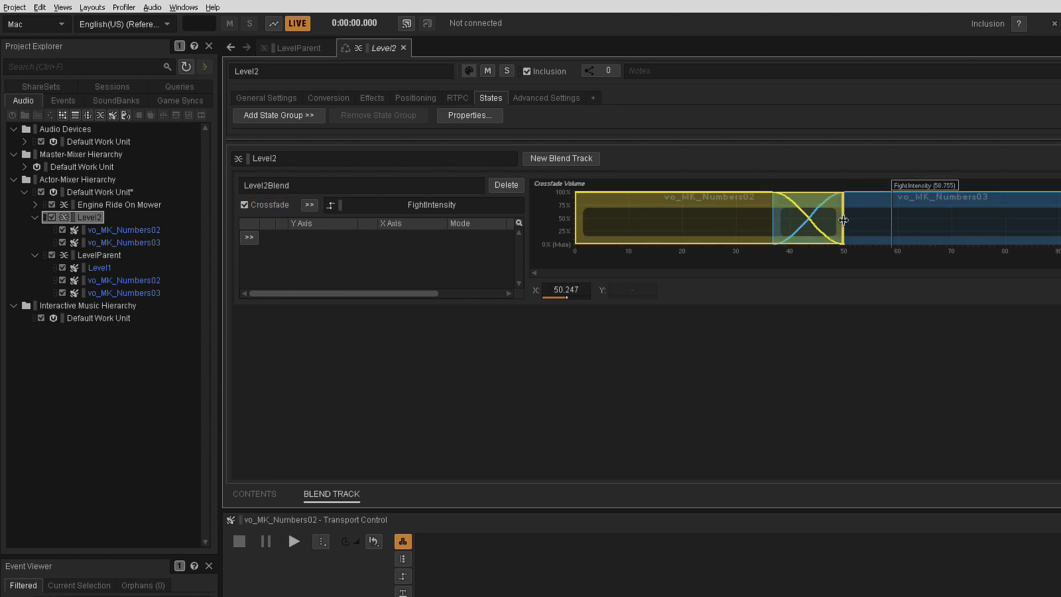
left_click_drag(843, 221, 906, 220)
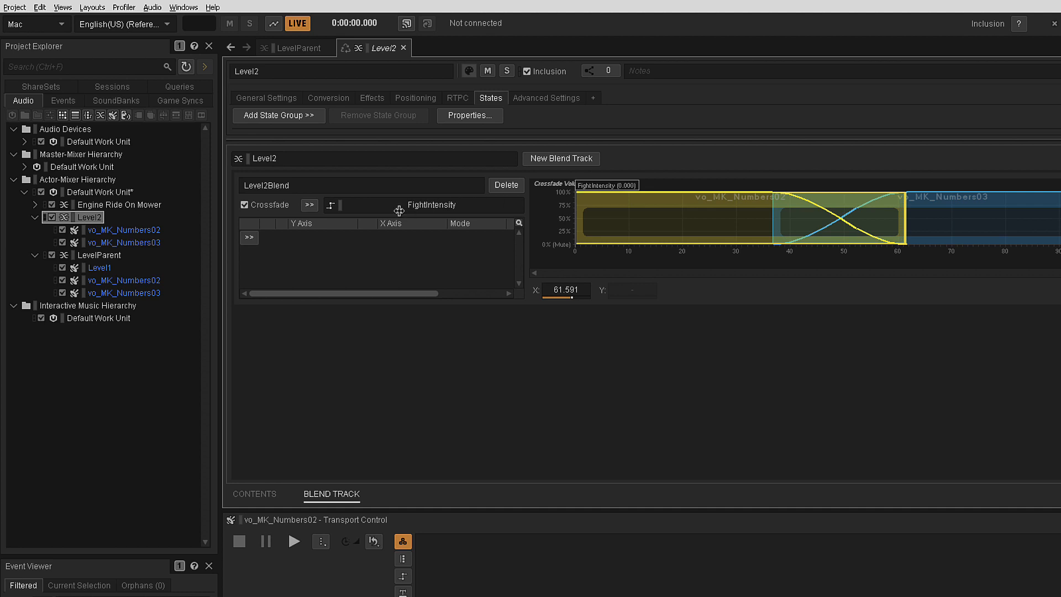
Play the Level2 blend container and sweep the FightIntensity value to audition the crossfade between its sounds.
left_click(249, 496)
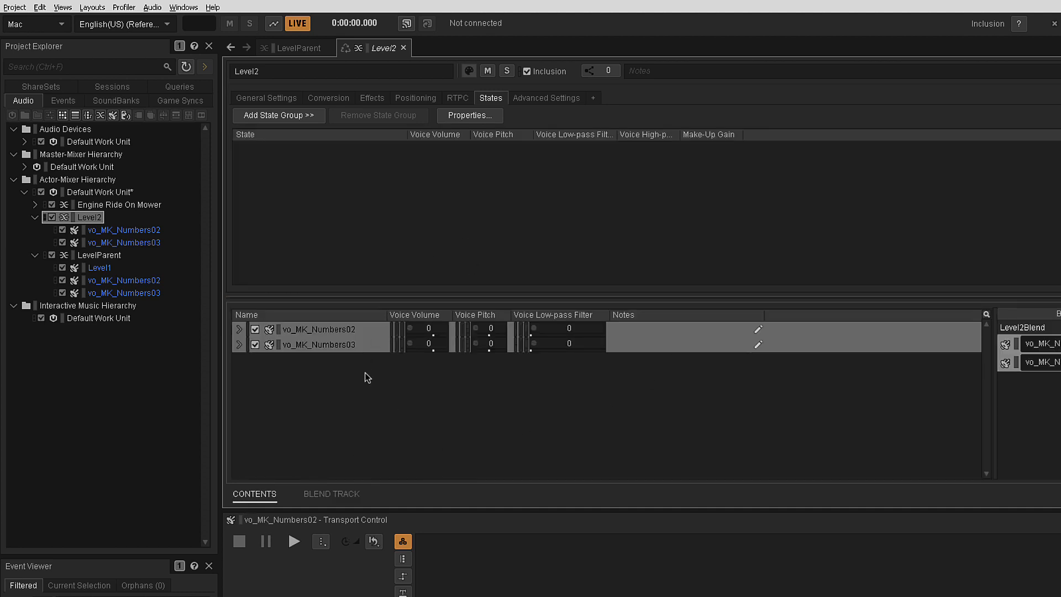
left_click(337, 362)
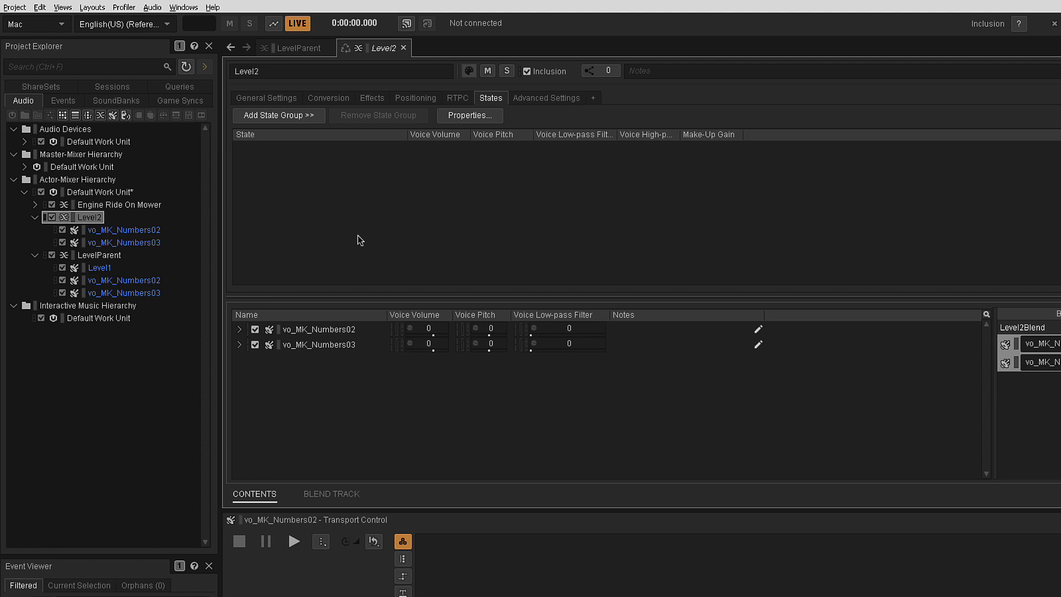
left_click(338, 493)
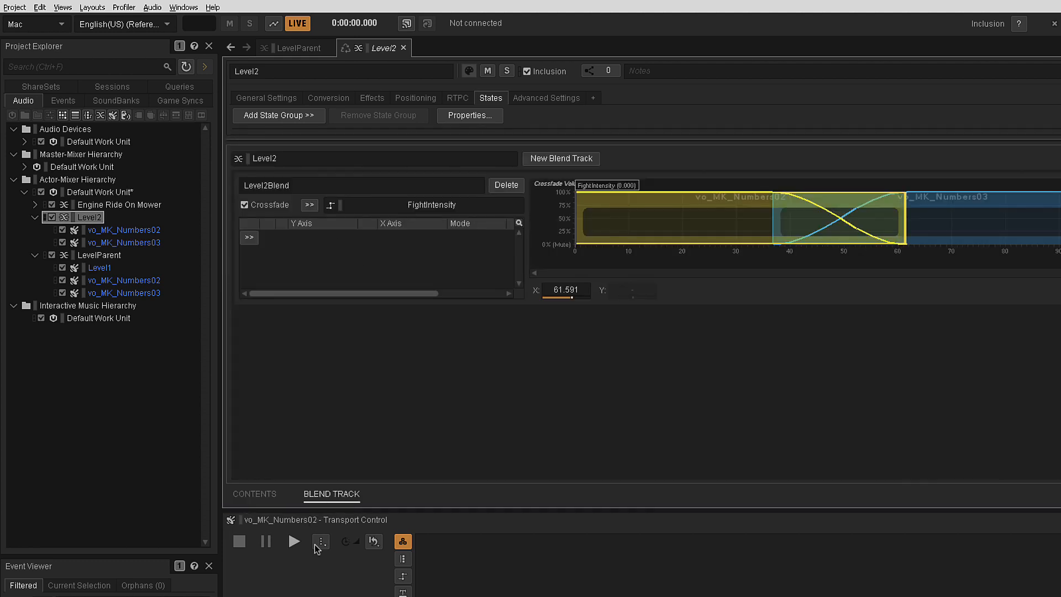
left_click(78, 215)
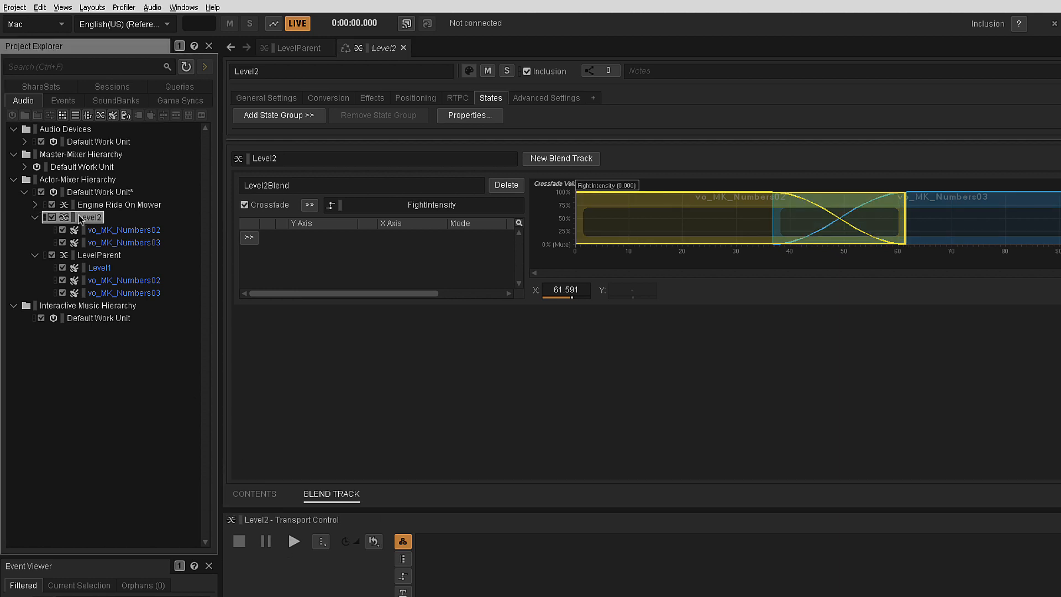
left_click(293, 541)
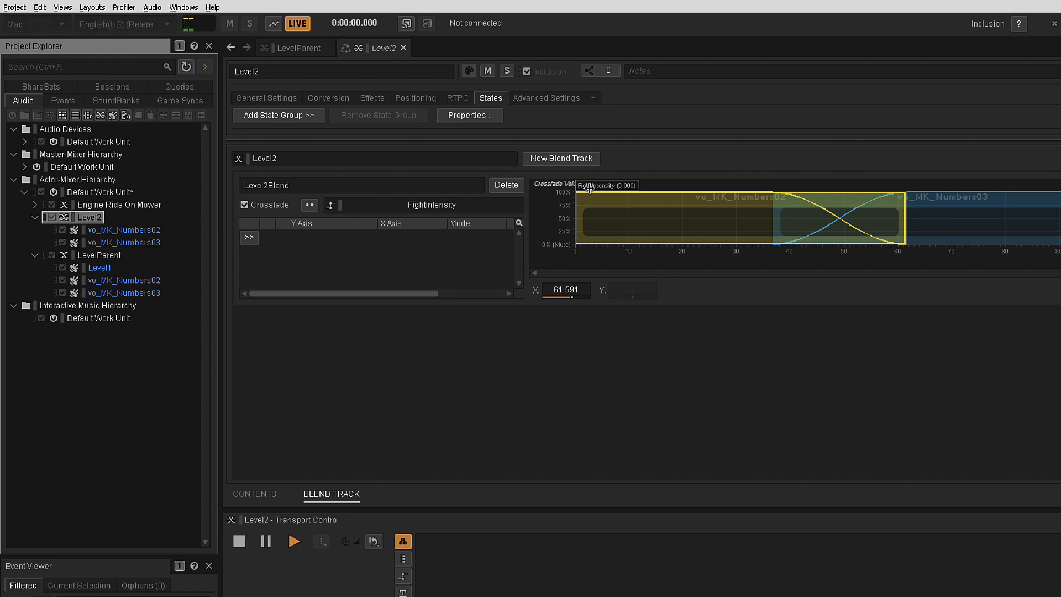
left_click_drag(590, 187, 573, 218)
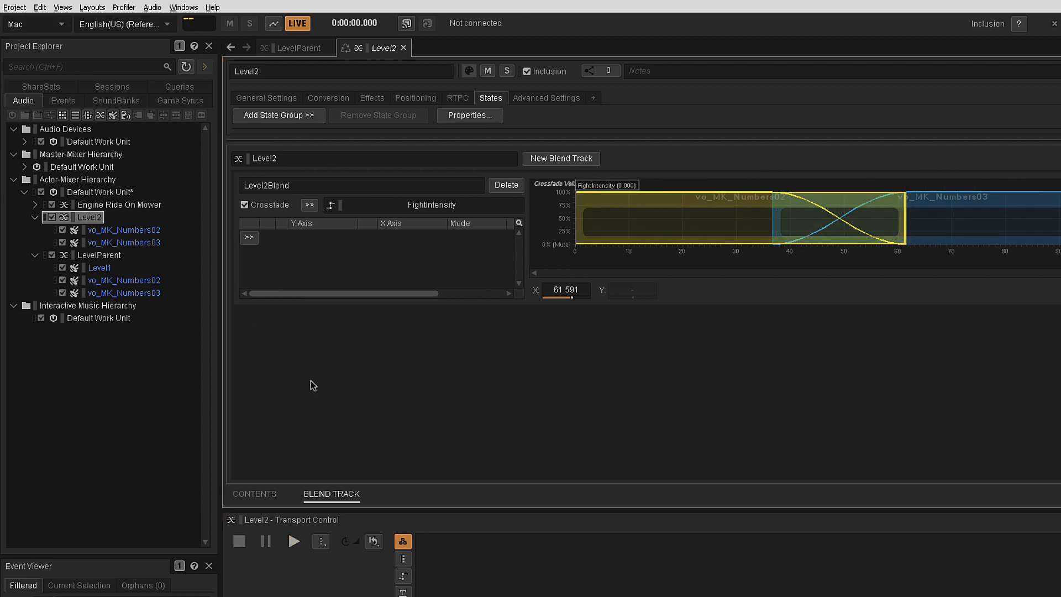
Move the Level2 blend container into LevelParent and collapse it in the hierarchy.
left_click(78, 217)
left_click_drag(88, 258, 90, 258)
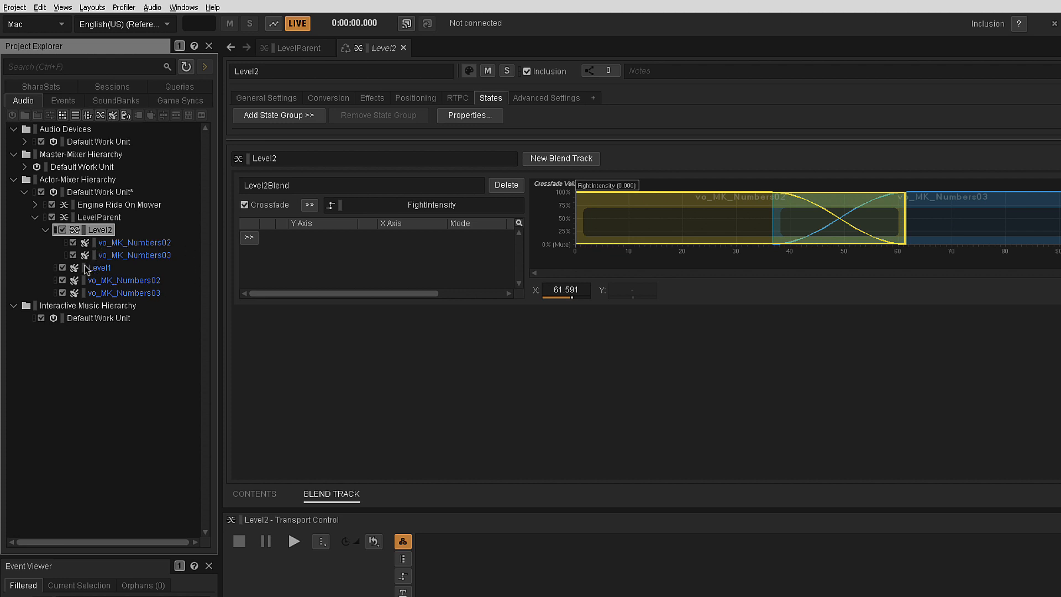
left_click(45, 230)
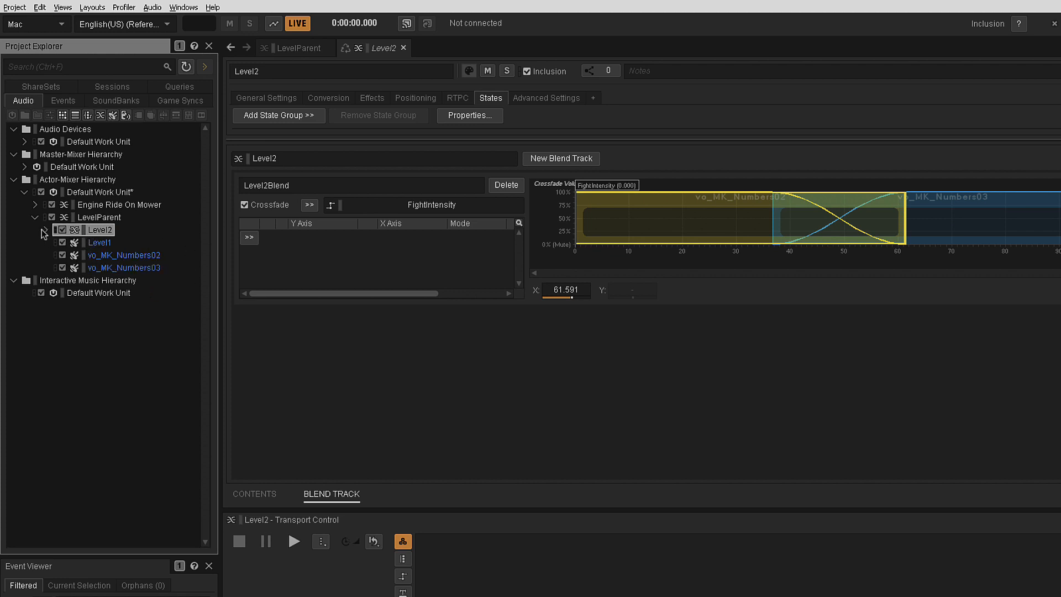
Move LevelParent's own vo_MK_Numbers02 sound out into the Actor-Mixer Default Work Unit, and select LevelParent.
left_click(116, 256)
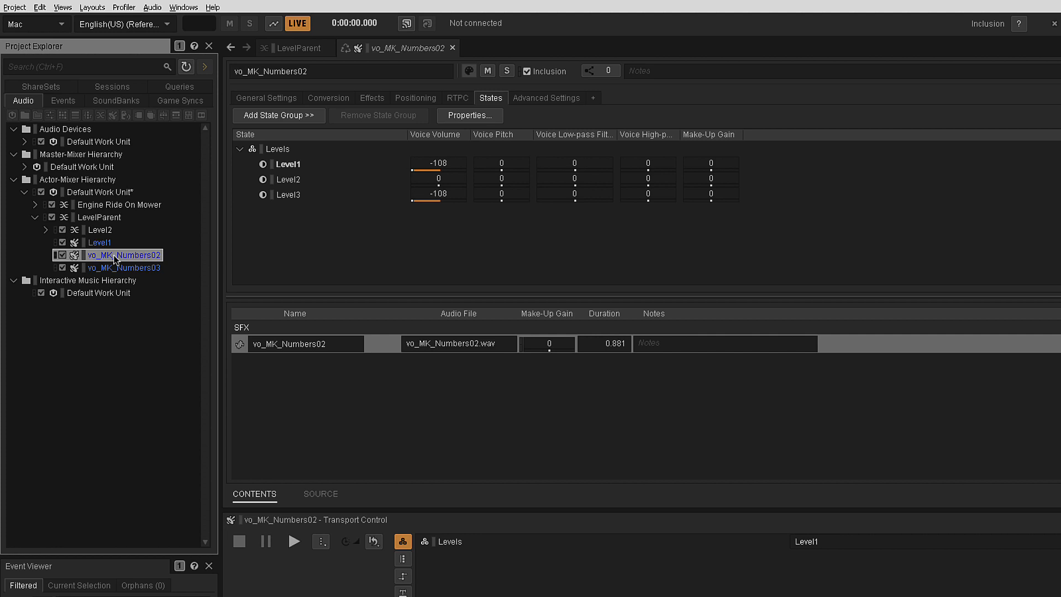
left_click_drag(85, 192, 85, 190)
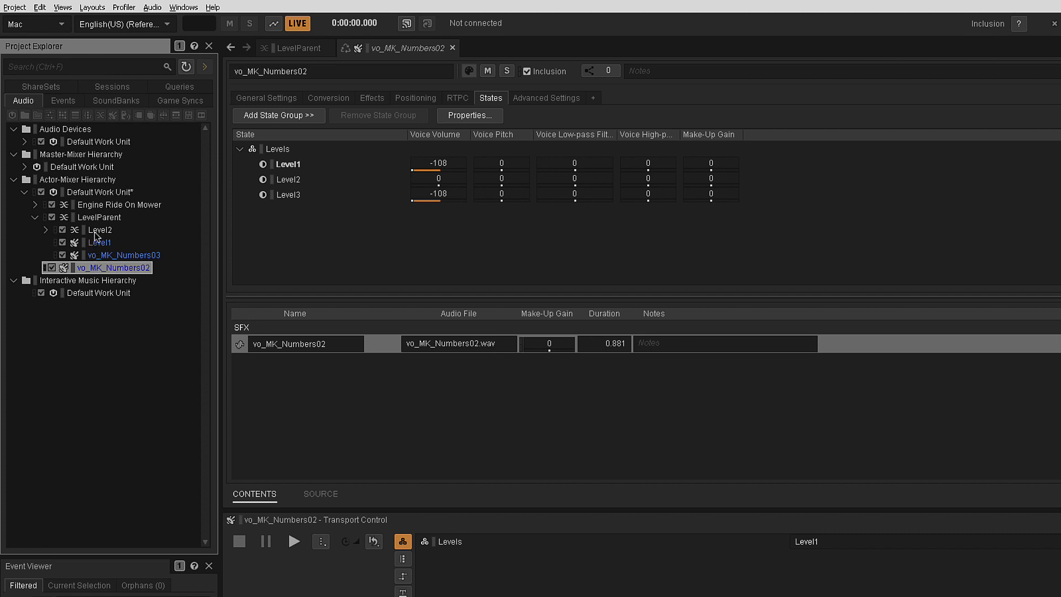
left_click(94, 218)
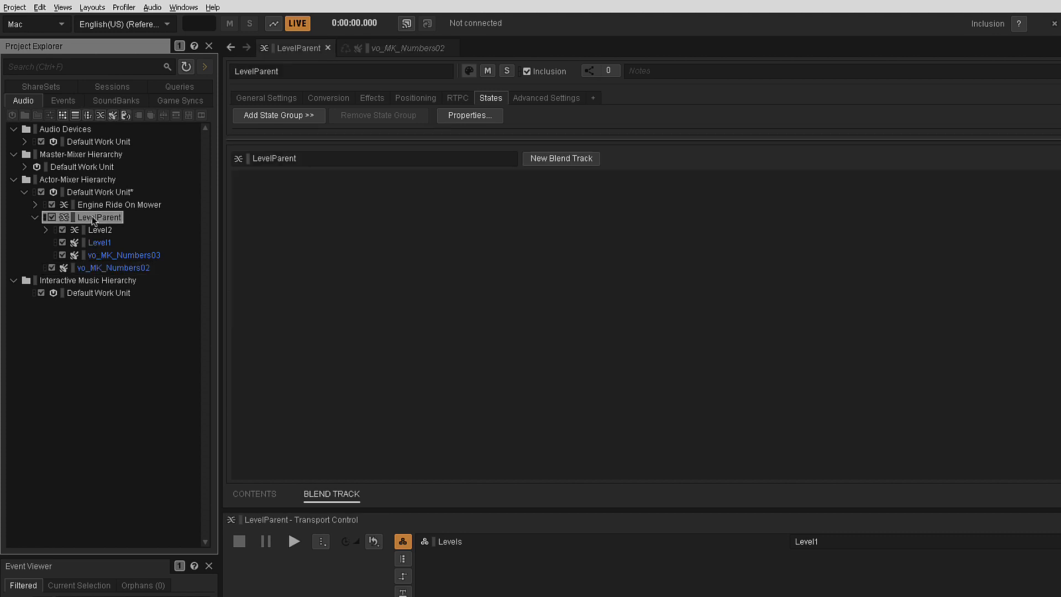
Add the Levels state group to the Level2 blend container nested in LevelParent.
left_click(100, 231)
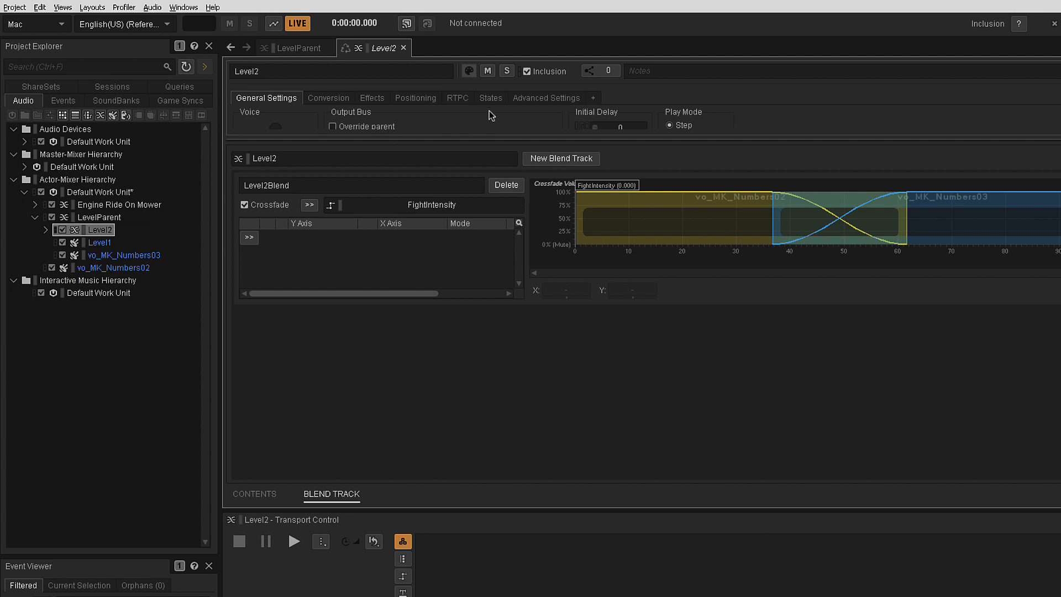
left_click(491, 99)
left_click(256, 493)
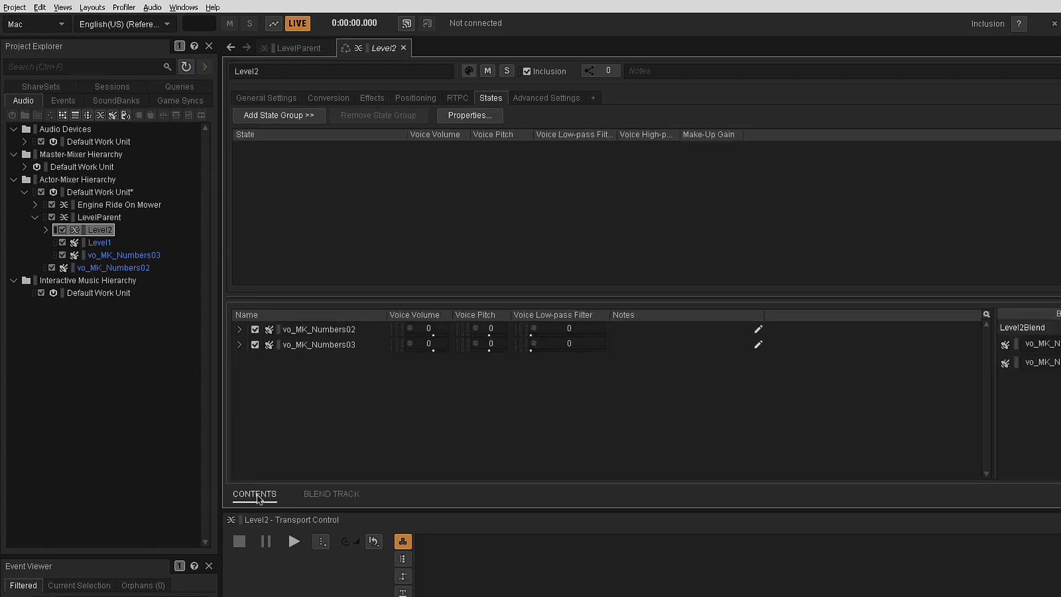
left_click(274, 116)
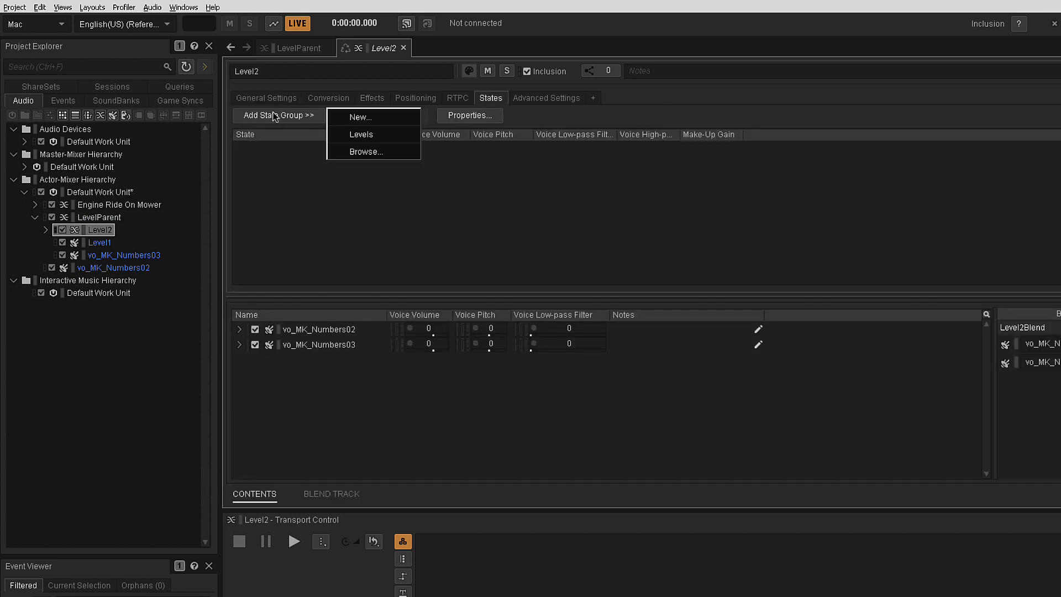
left_click(362, 135)
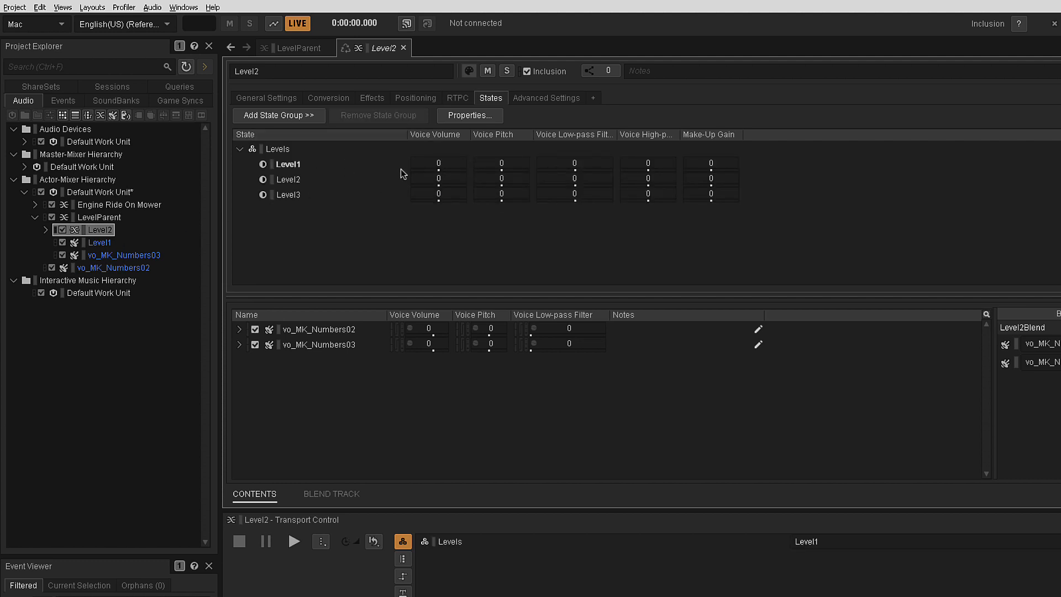
Set Level2's Voice Volume to -108 for both the Level1 and Level3 states.
left_click(439, 165)
left_click_drag(438, 170, 373, 176)
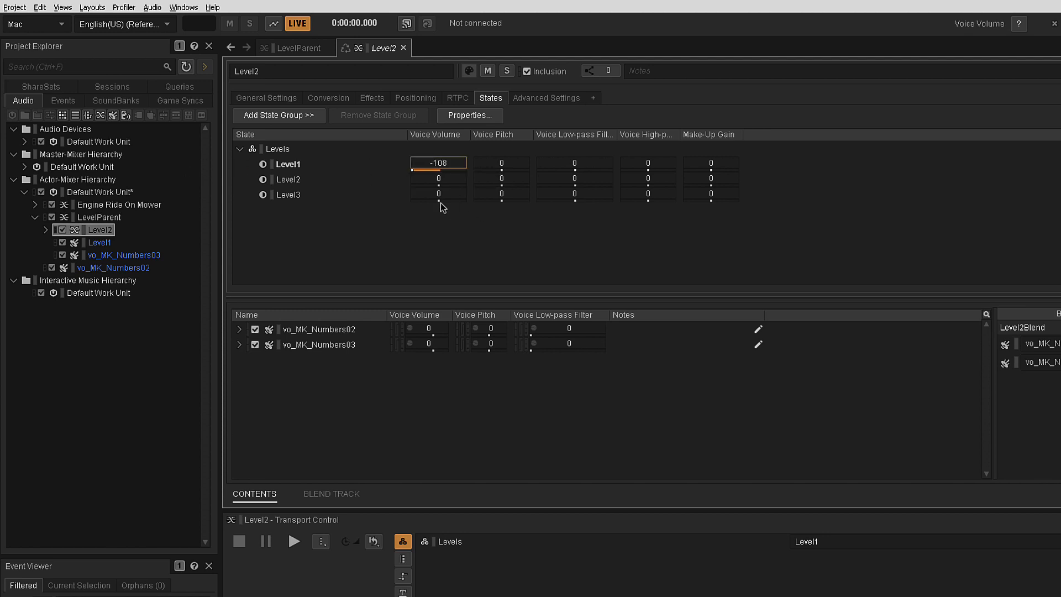
left_click_drag(440, 202, 373, 209)
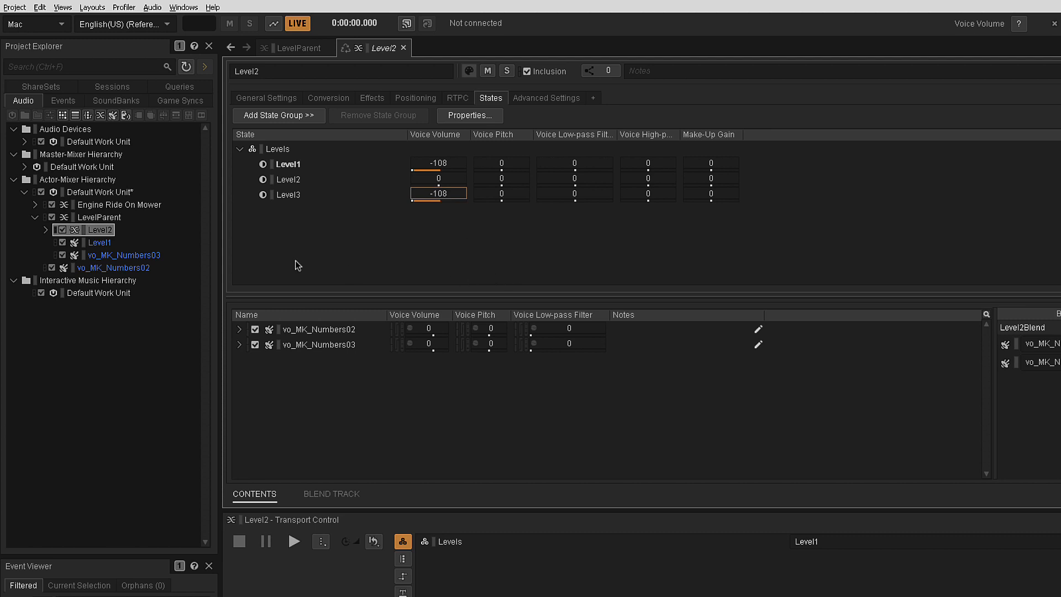
Enlarge LevelParent's Transport Control, pin it to that container, and set its Levels state to Level1.
left_click(104, 218)
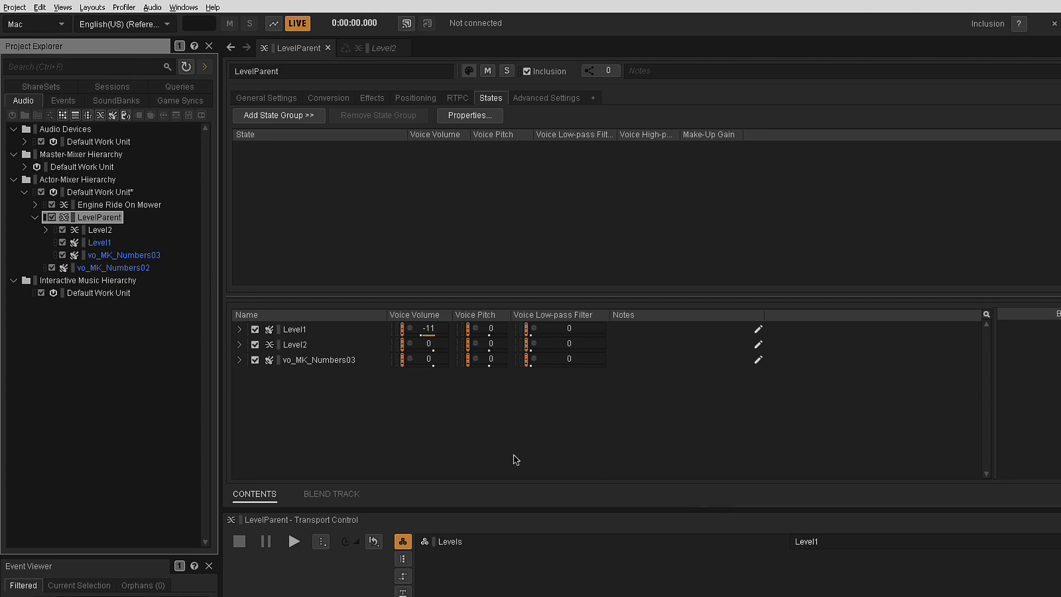
left_click_drag(521, 297, 521, 238)
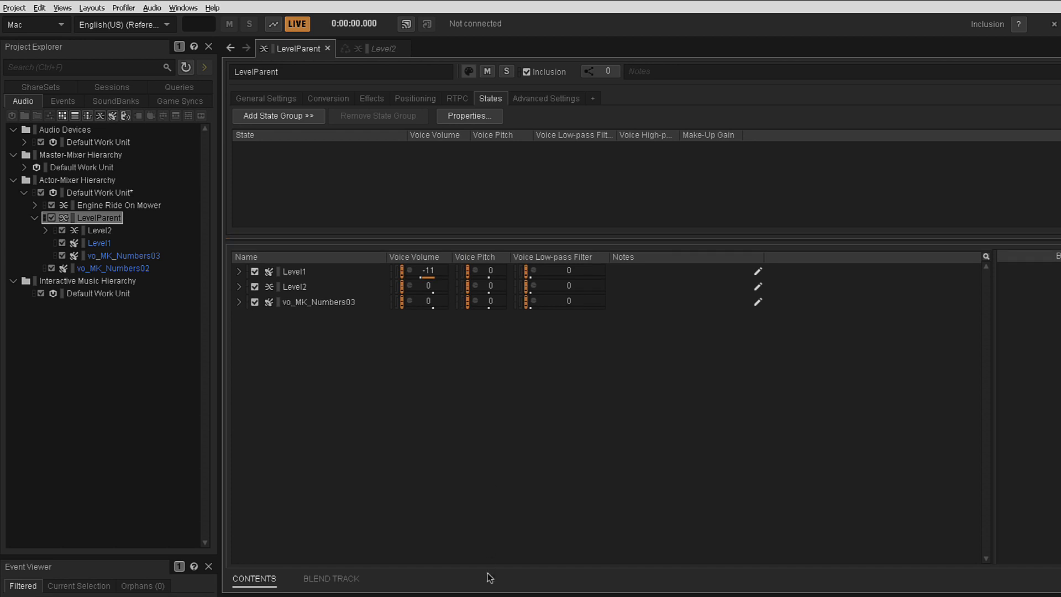
left_click_drag(497, 592, 477, 304)
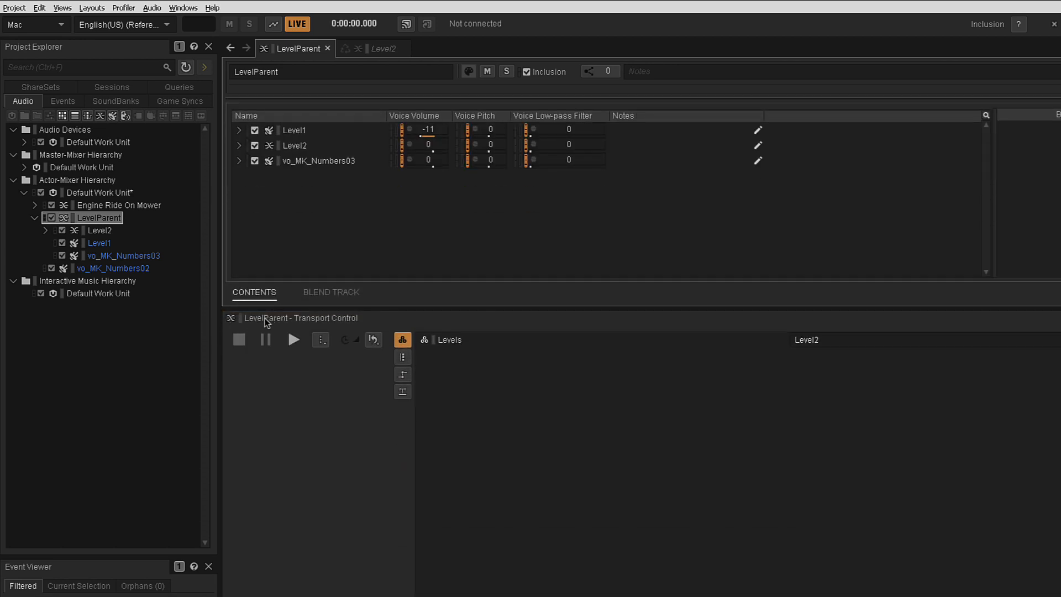
left_click(945, 265)
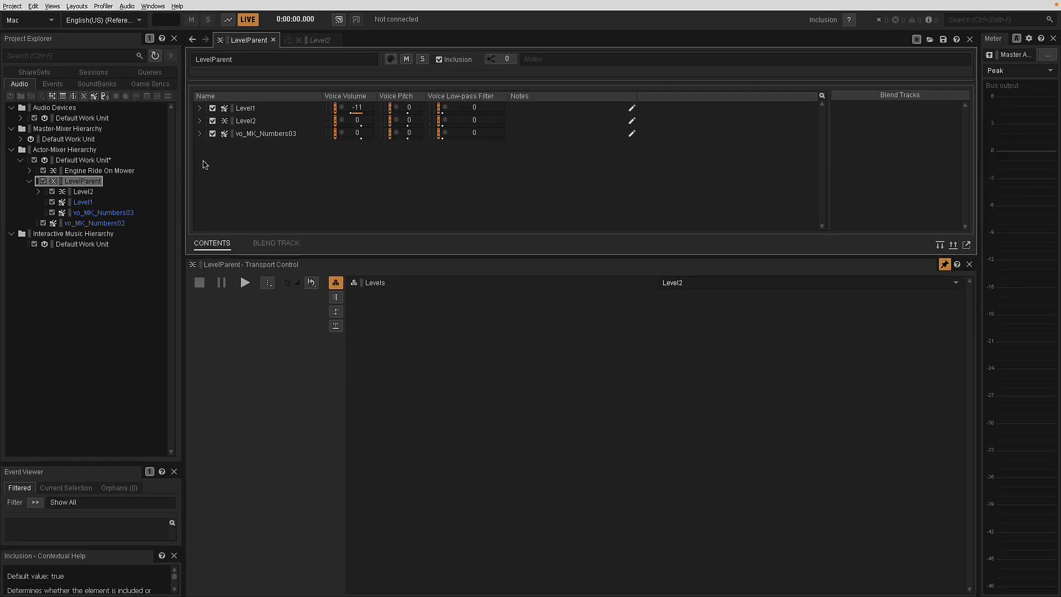
left_click(703, 283)
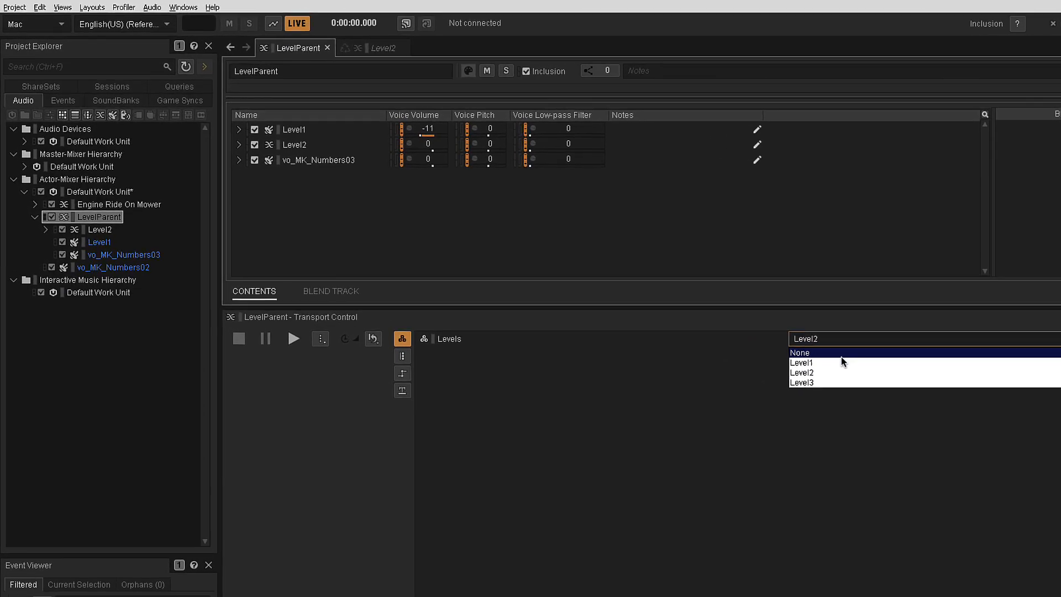
left_click(842, 362)
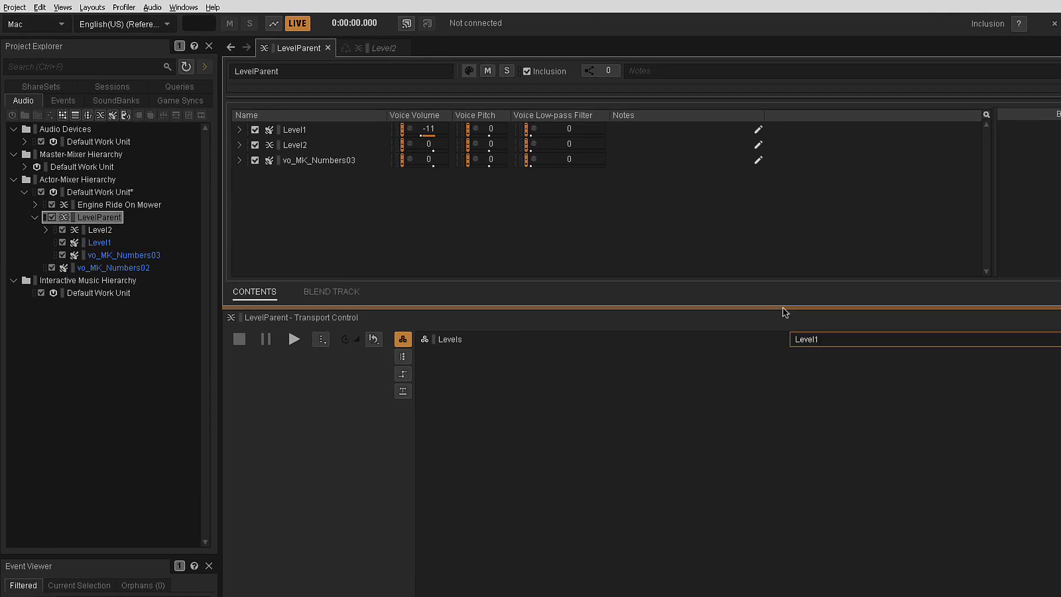
With Level2's blend track displayed, play LevelParent through the Level1, Level2 and Level3 states, sweeping FightIntensity in Level2, and stop playback.
left_click(100, 231)
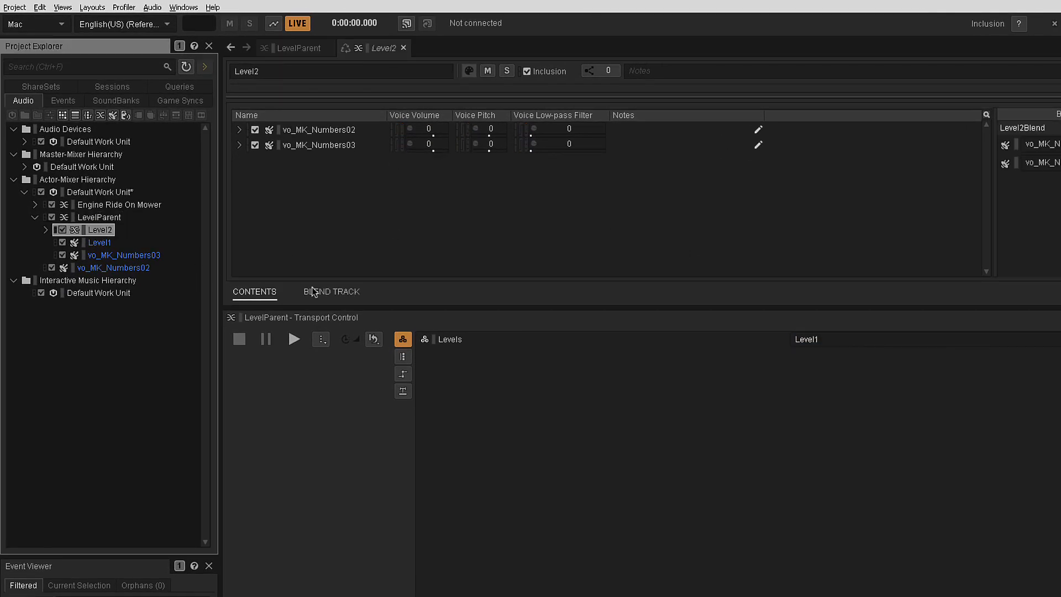
left_click(333, 293)
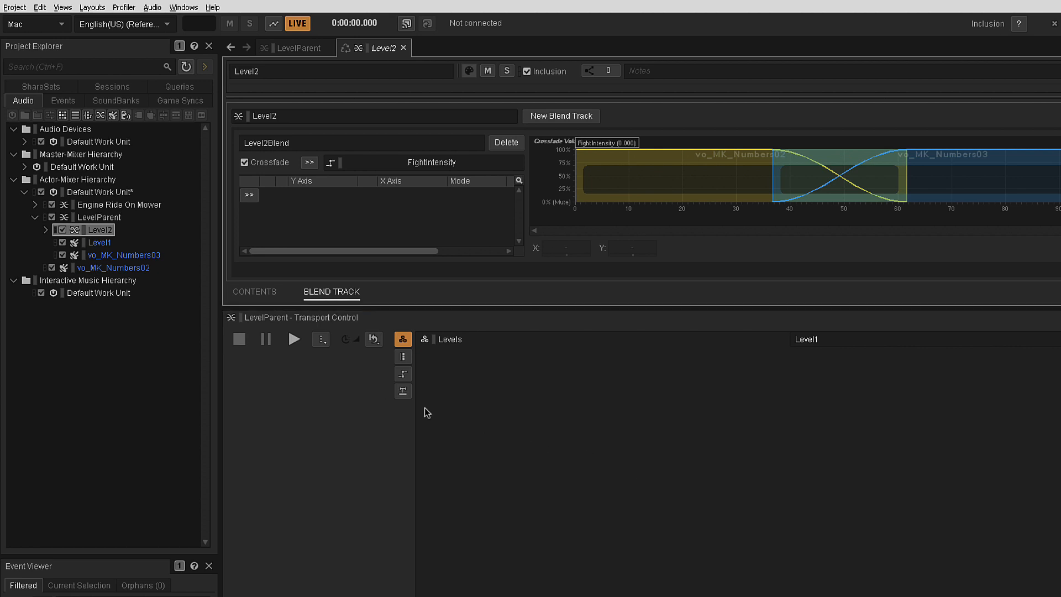
left_click(293, 339)
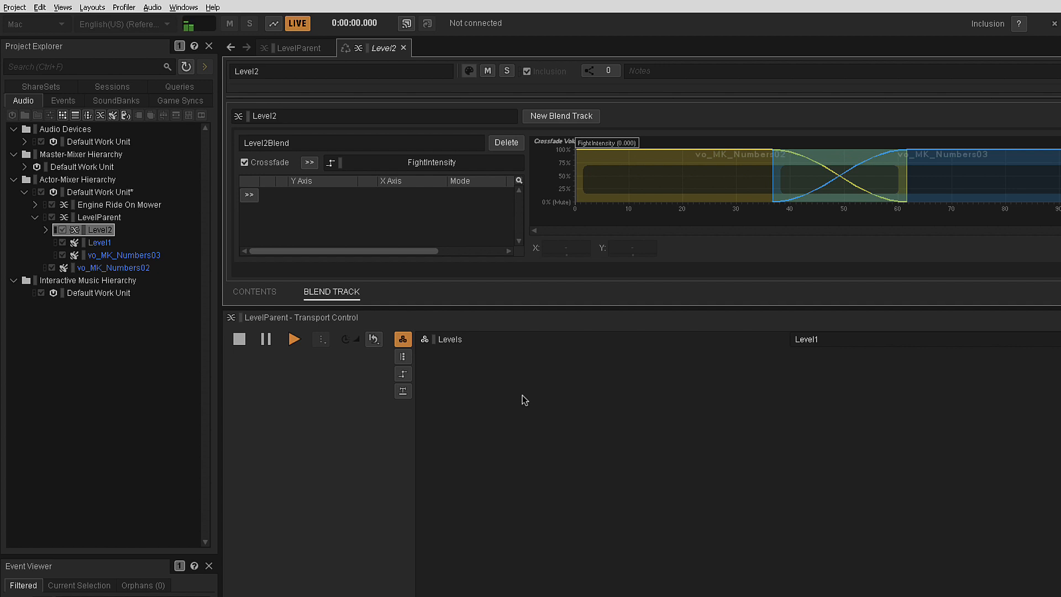
left_click(840, 342)
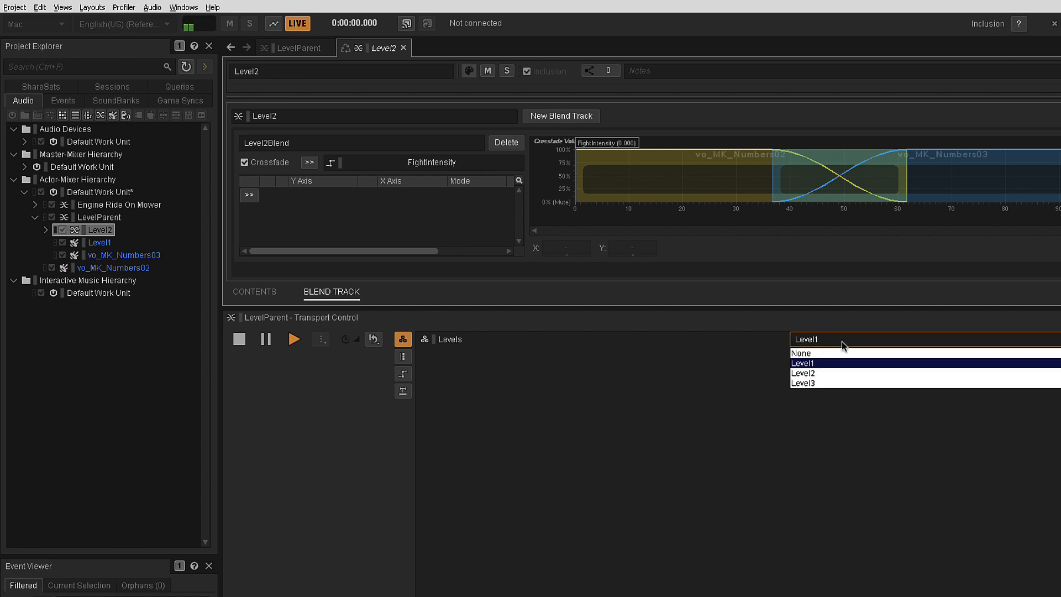
left_click(849, 373)
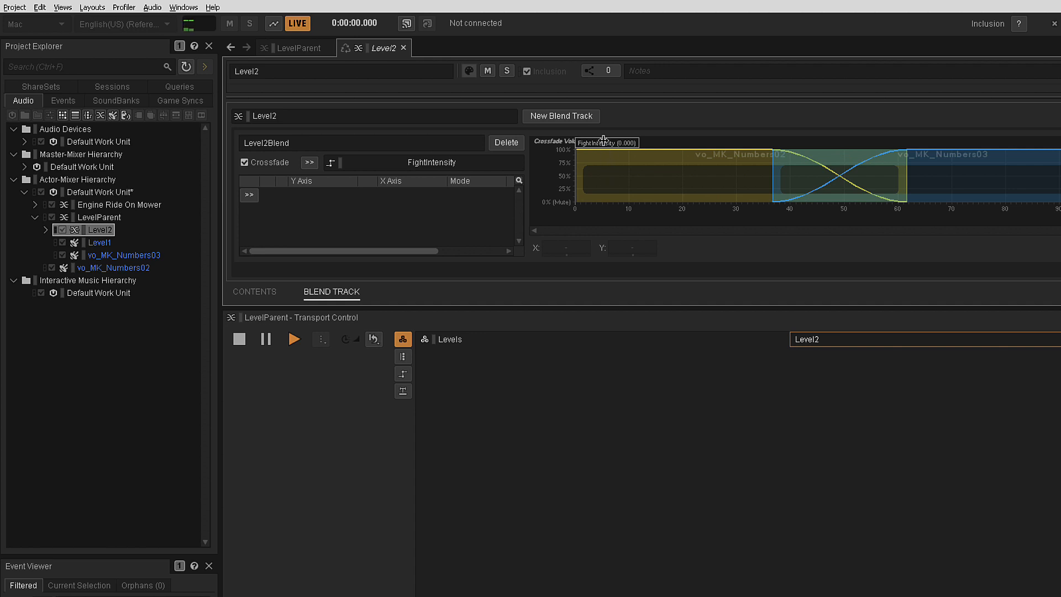
mouse_move(603, 140)
left_mouse_down()
mouse_move(1001, 179)
mouse_move(861, 157)
mouse_move(569, 149)
left_mouse_up()
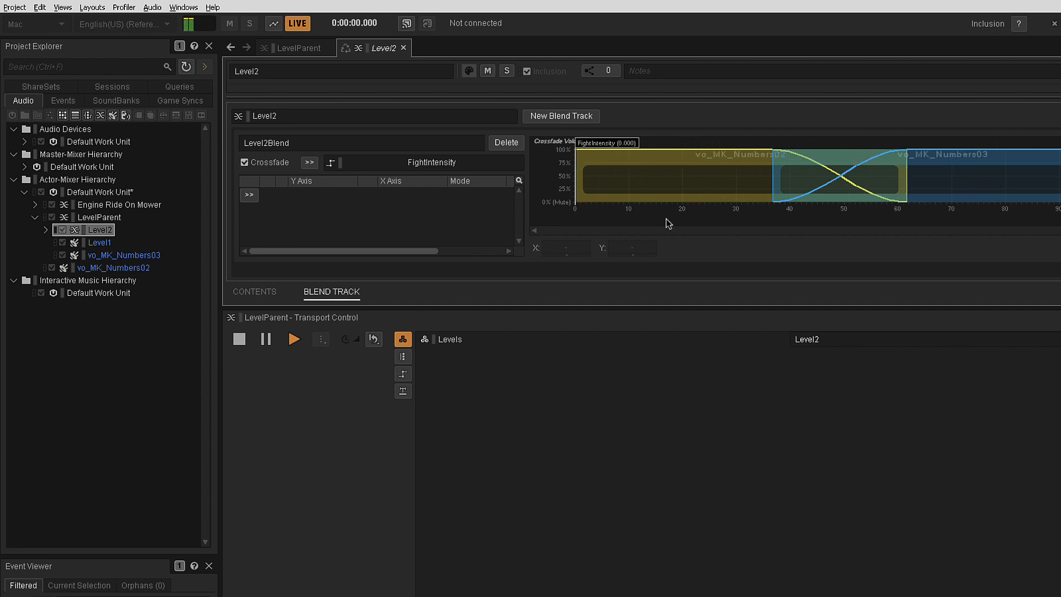
left_click(820, 336)
left_click(830, 381)
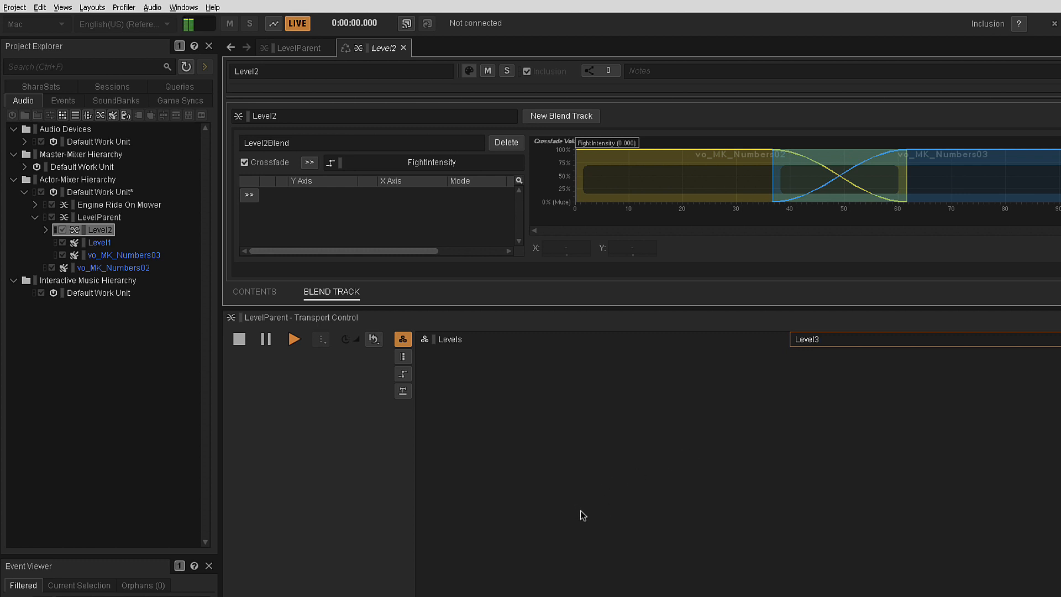
left_click(238, 339)
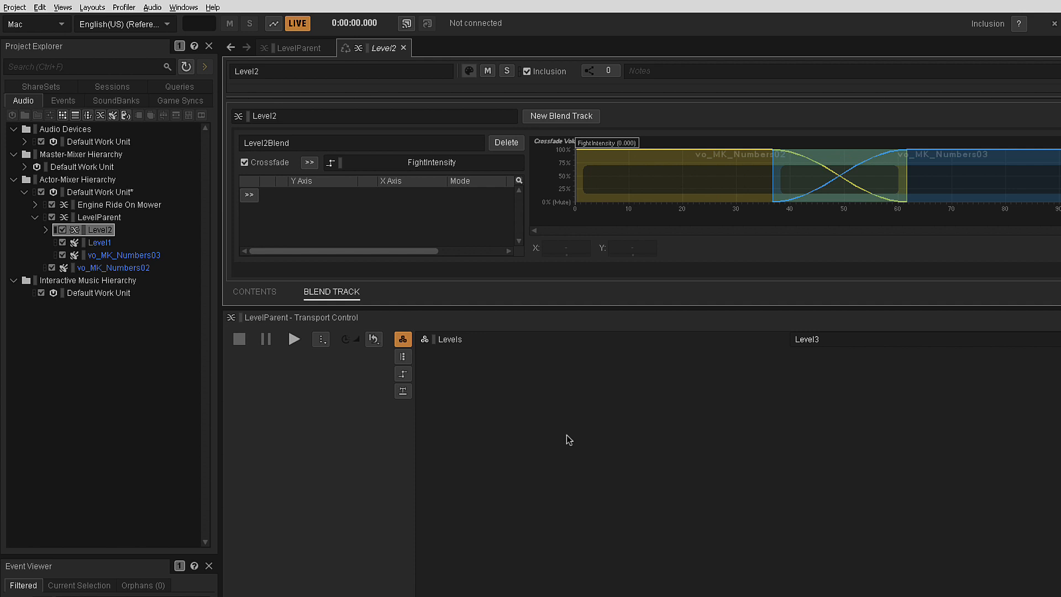
Move vo_MK_Numbers03 out of the Level2 blend container into the Actor-Mixer Default Work Unit.
left_click_drag(542, 307, 550, 553)
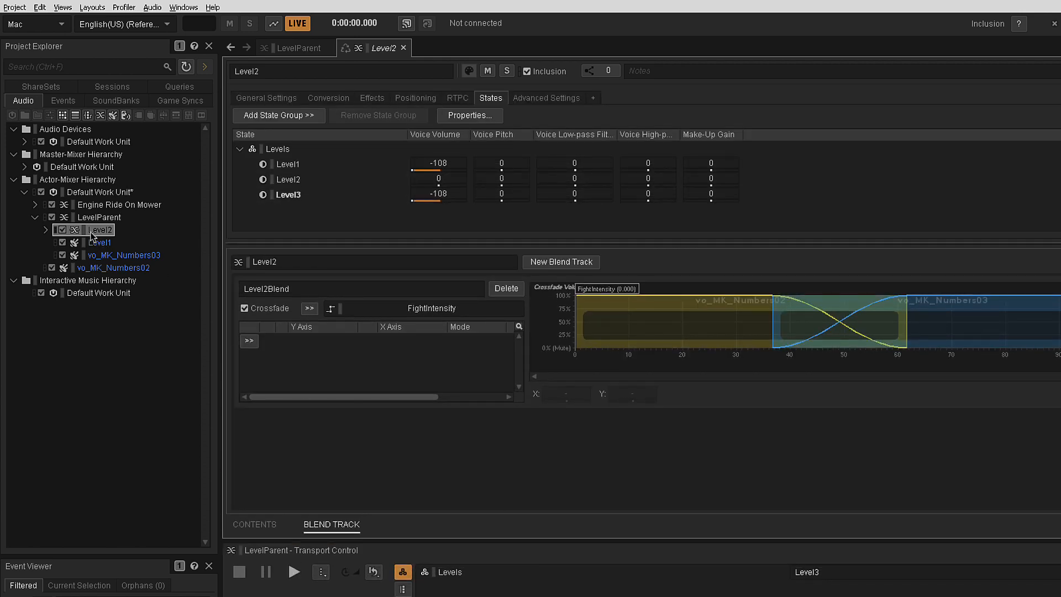
left_click(46, 230)
left_click(133, 243)
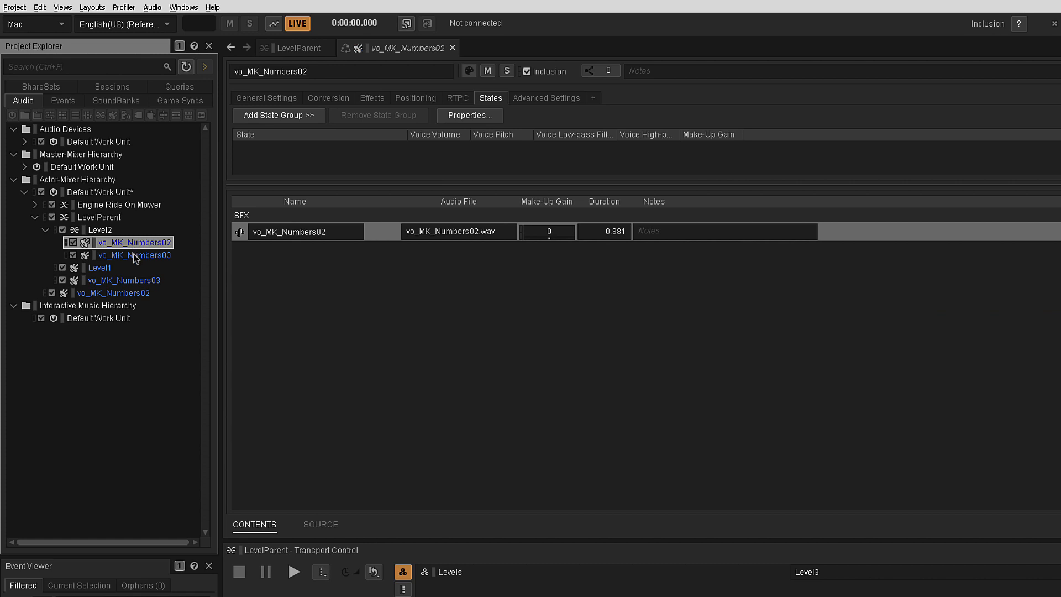
left_click(135, 255, "shift")
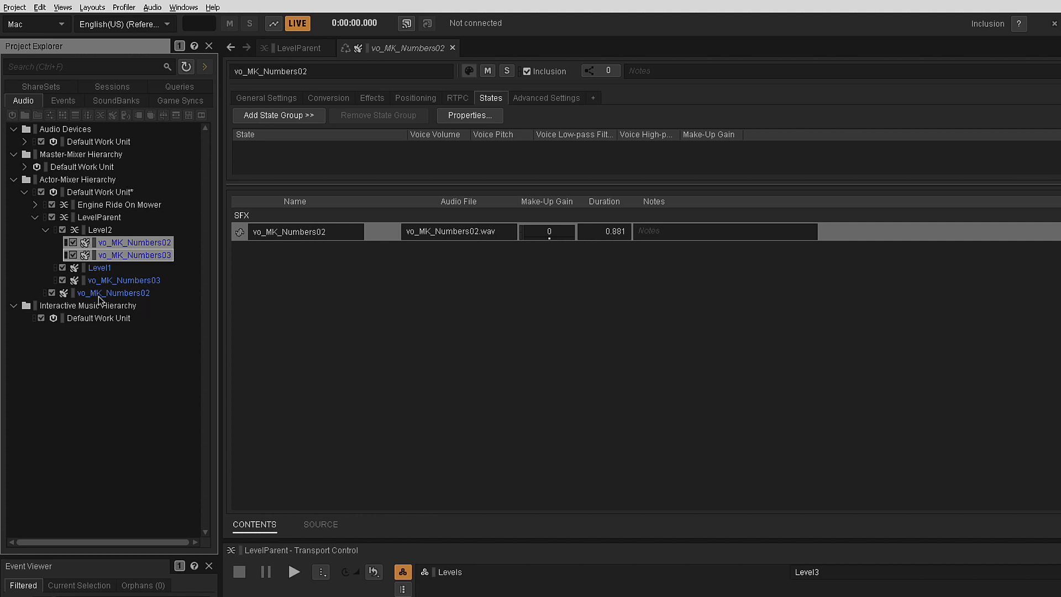
left_click(150, 261)
left_click(142, 260)
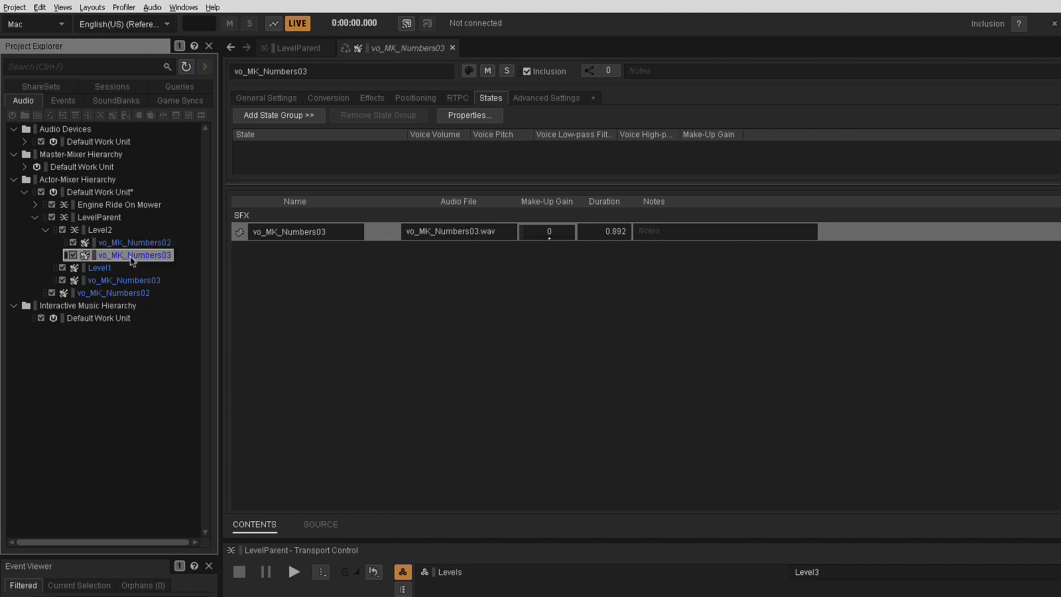
left_click_drag(96, 191, 96, 190)
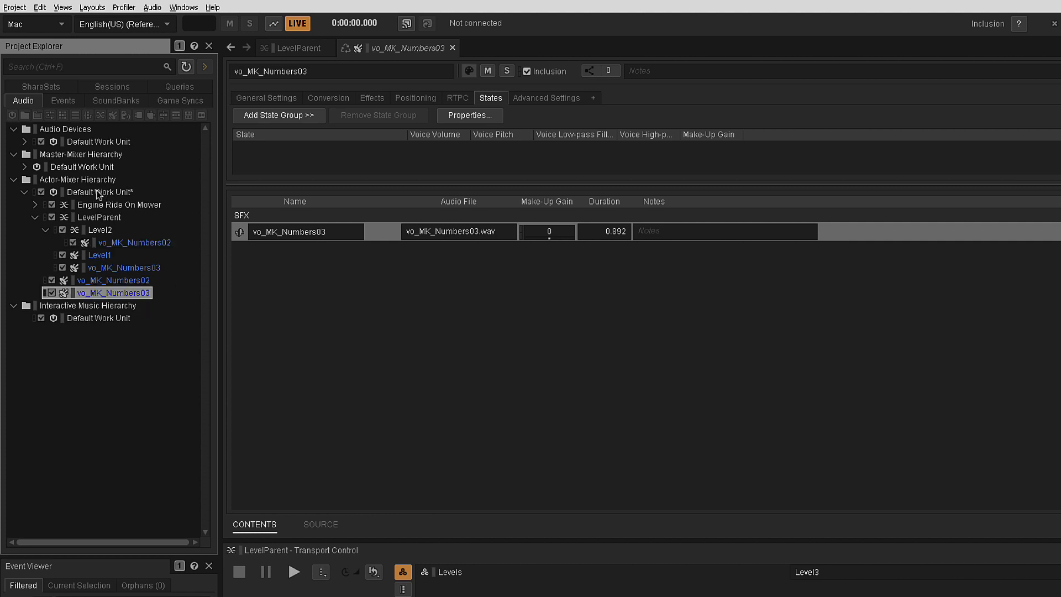
Delete vo_MK_Numbers02 from Level2 and import Level2aBg.wav and Level2bBg.wav into the container as Sound SFX.
left_click(156, 246)
right_click(156, 242)
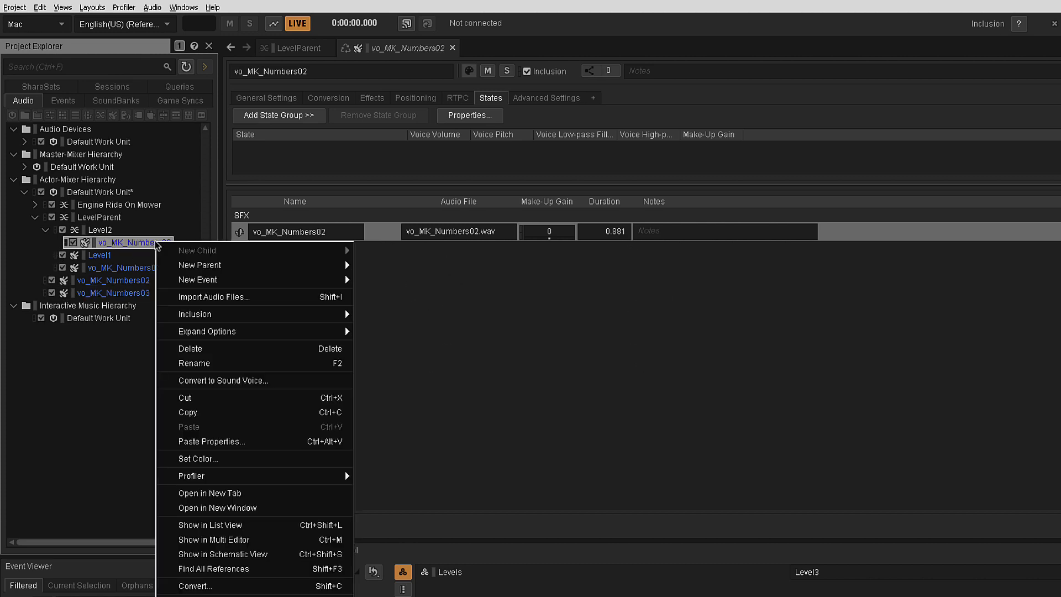
left_click(221, 349)
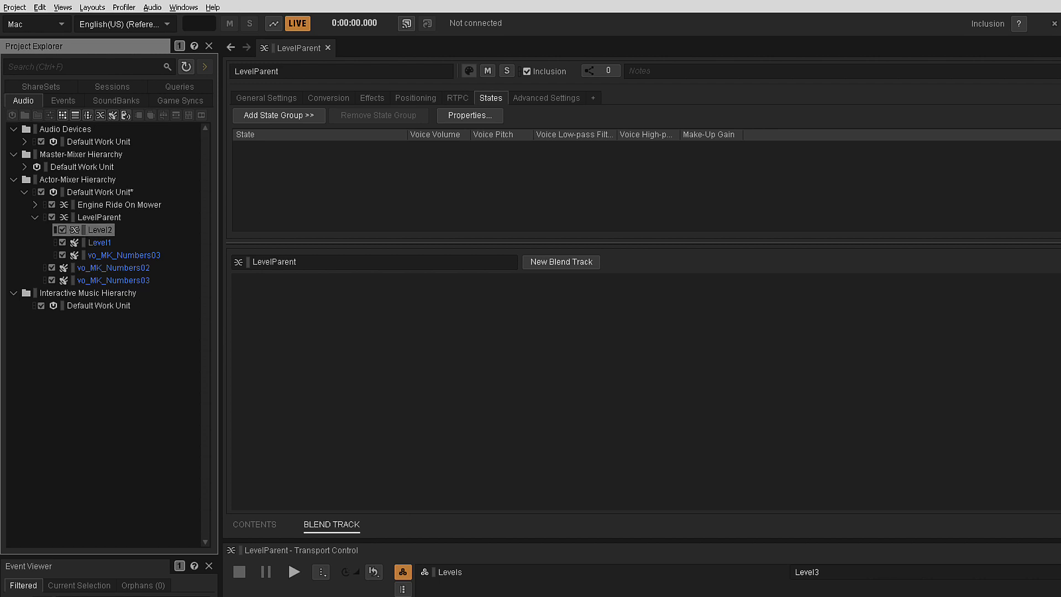
left_click_drag(4, 379, 104, 234)
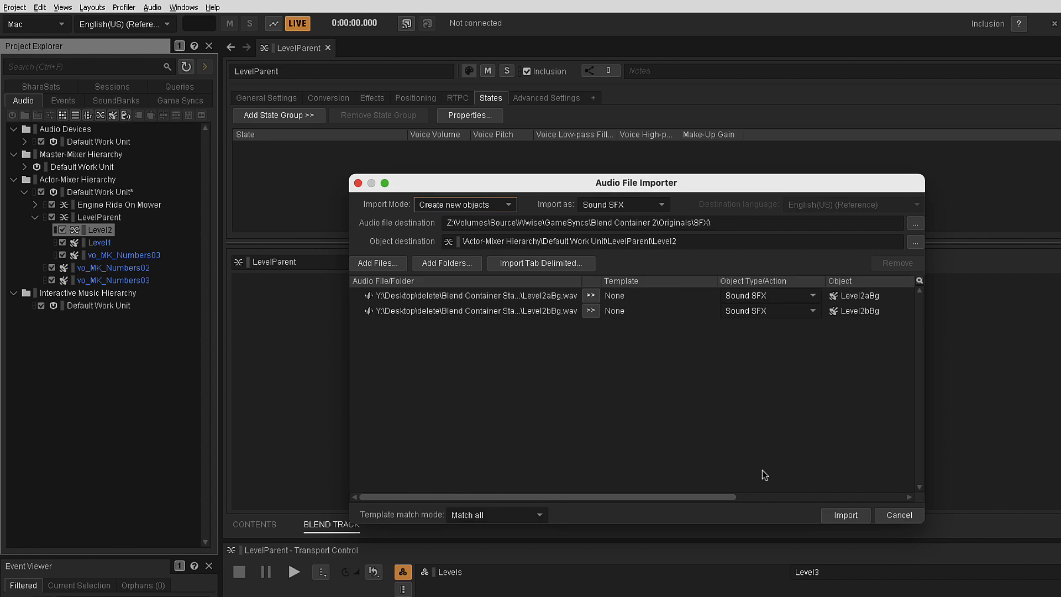
left_click(846, 515)
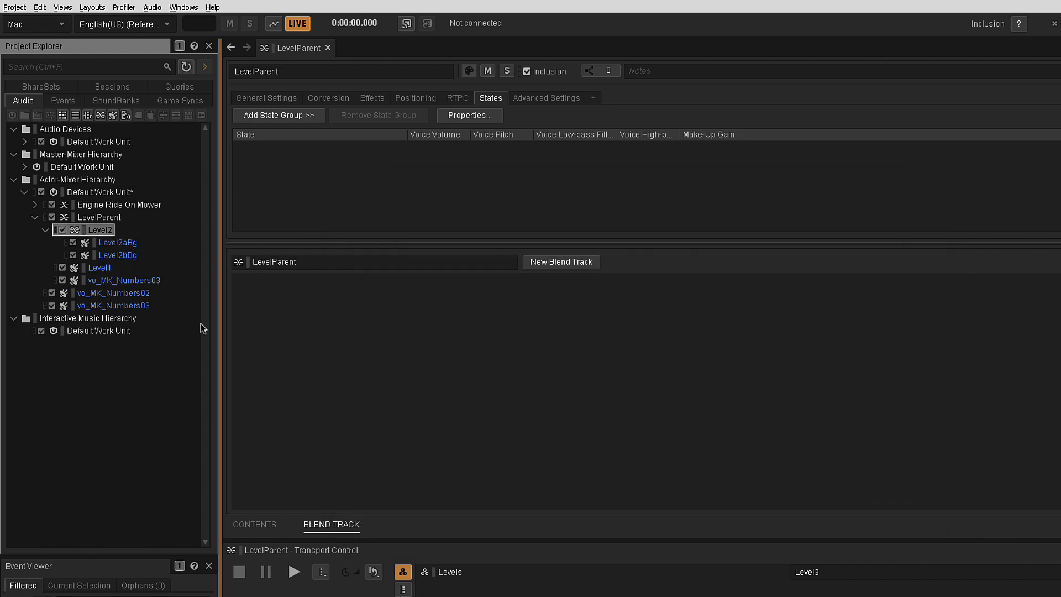
Enable infinite looping on both the Level2aBg and Level2bBg sounds.
left_click(118, 243)
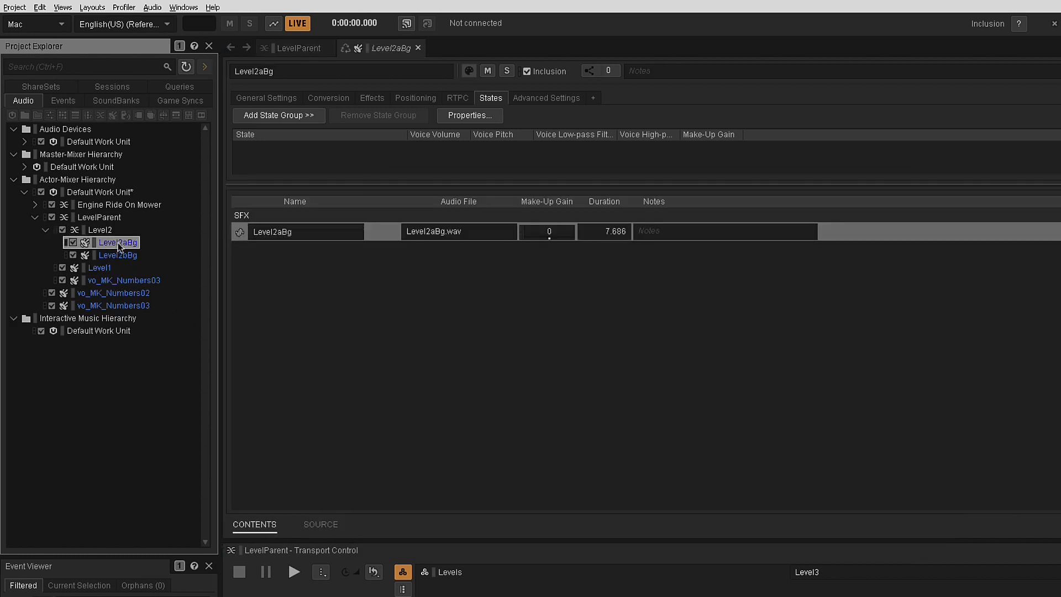
left_click(266, 98)
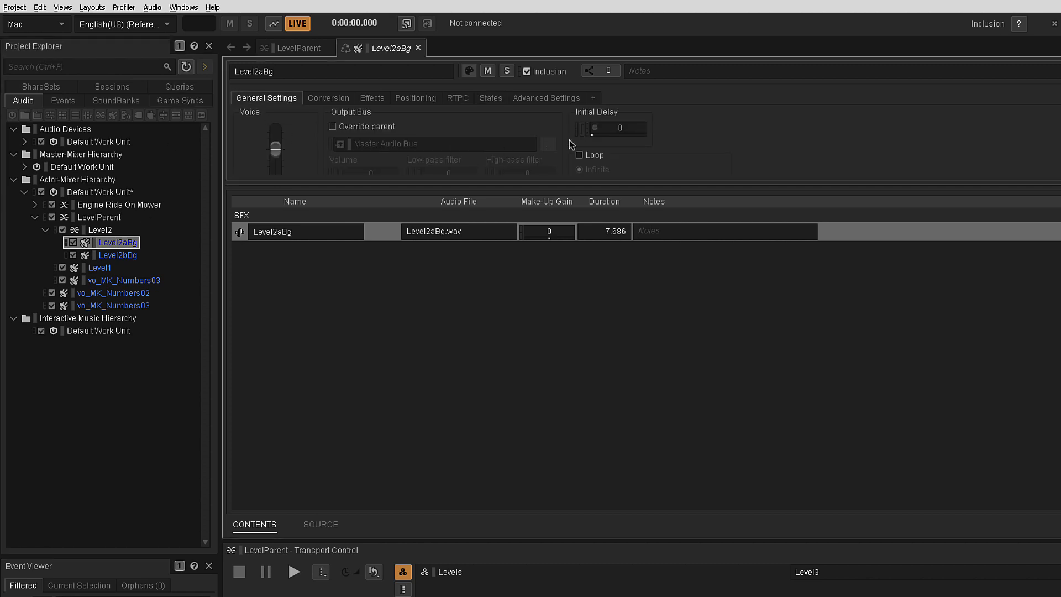
left_click_drag(308, 181, 325, 311)
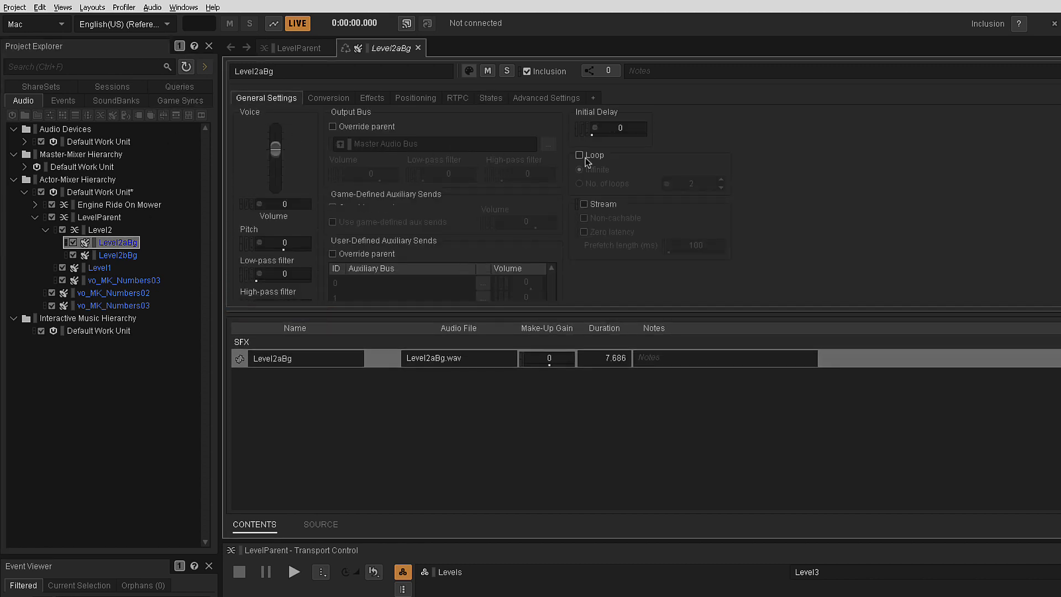
left_click(113, 255)
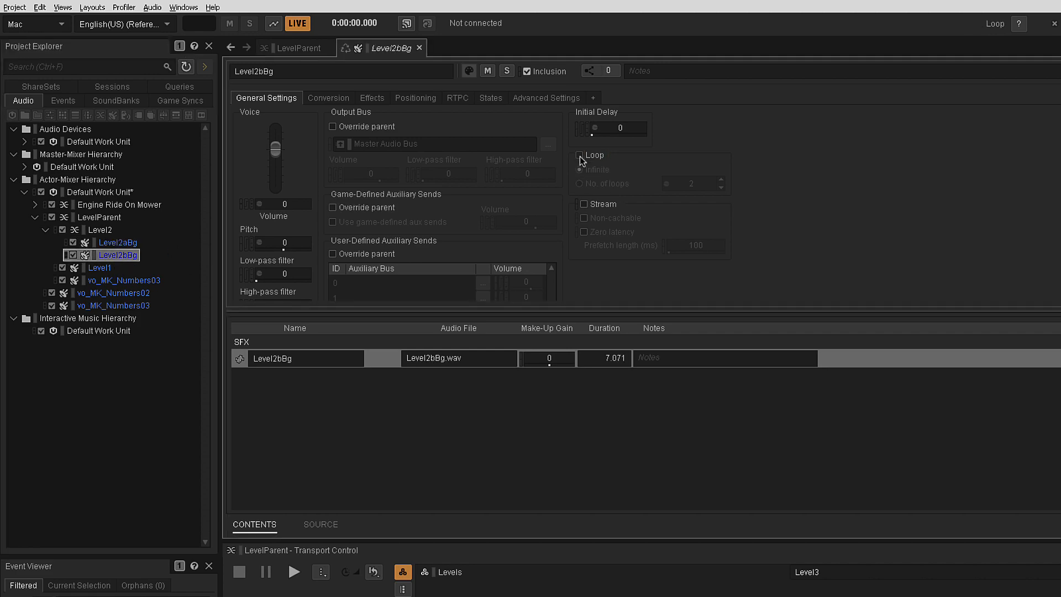
left_click(579, 155)
left_click(114, 243)
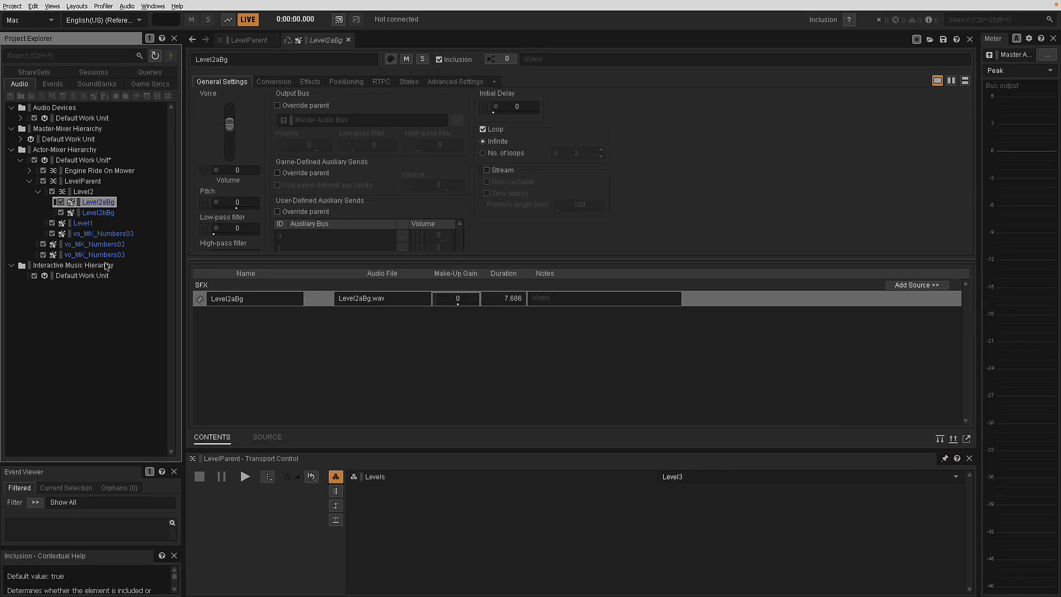
Set the Levels state to Level2 for playback and audition the Level2aBg sound.
left_click(244, 478)
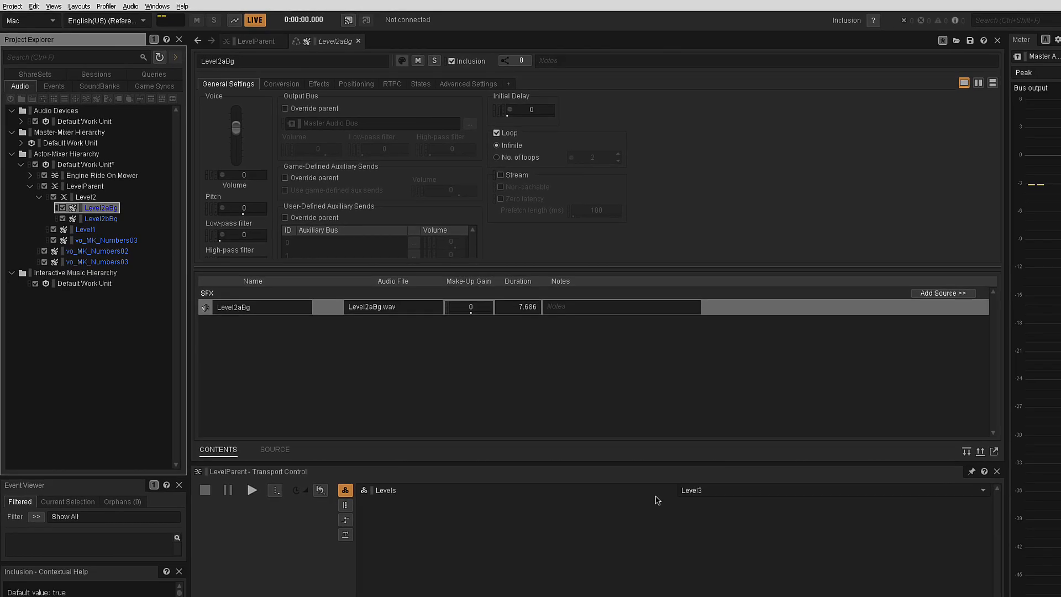
left_click(709, 491)
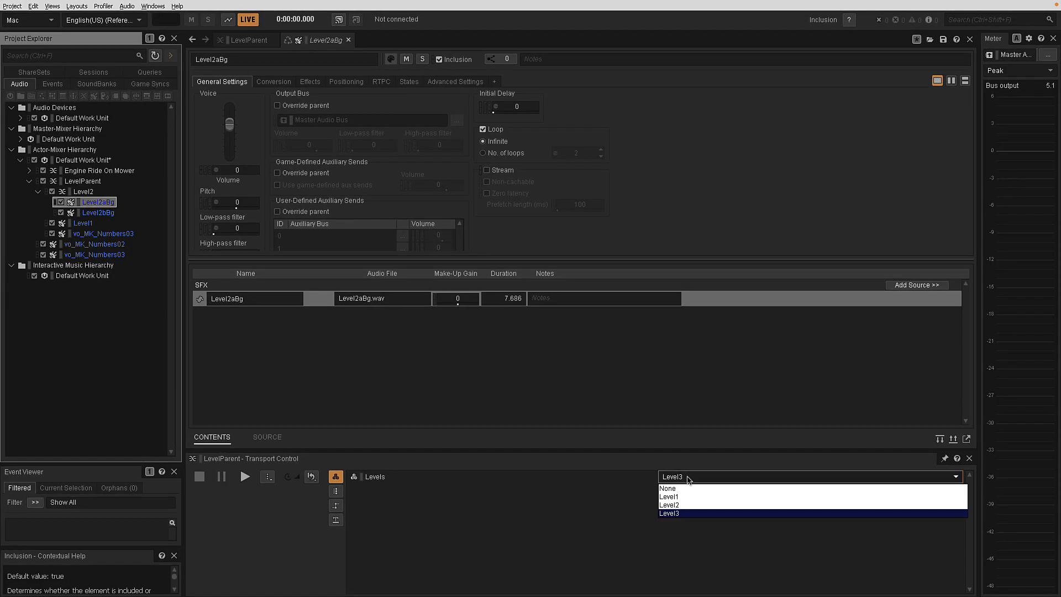
left_click(685, 505)
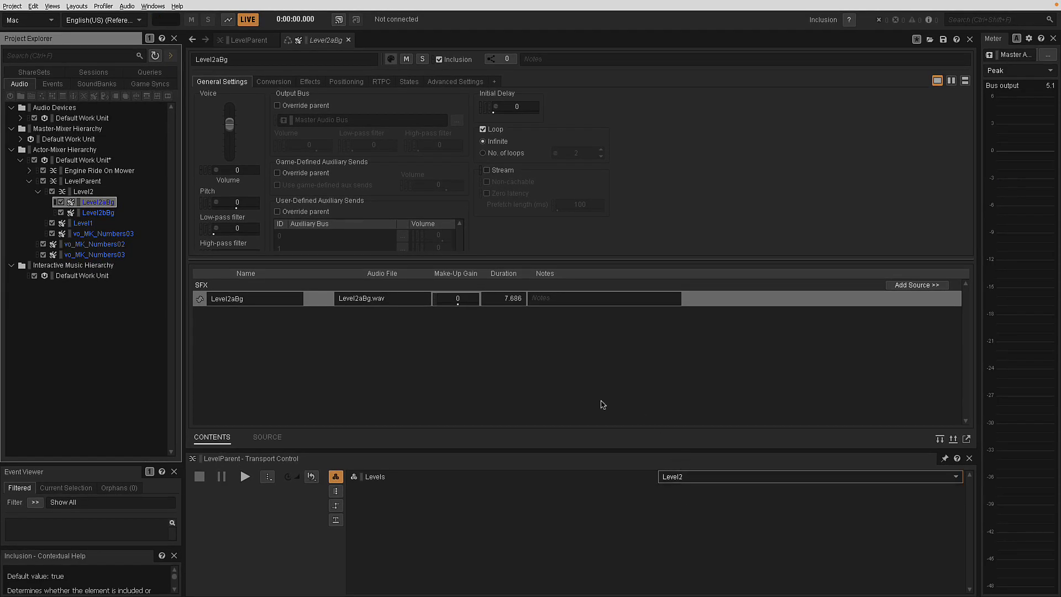
left_click(245, 476)
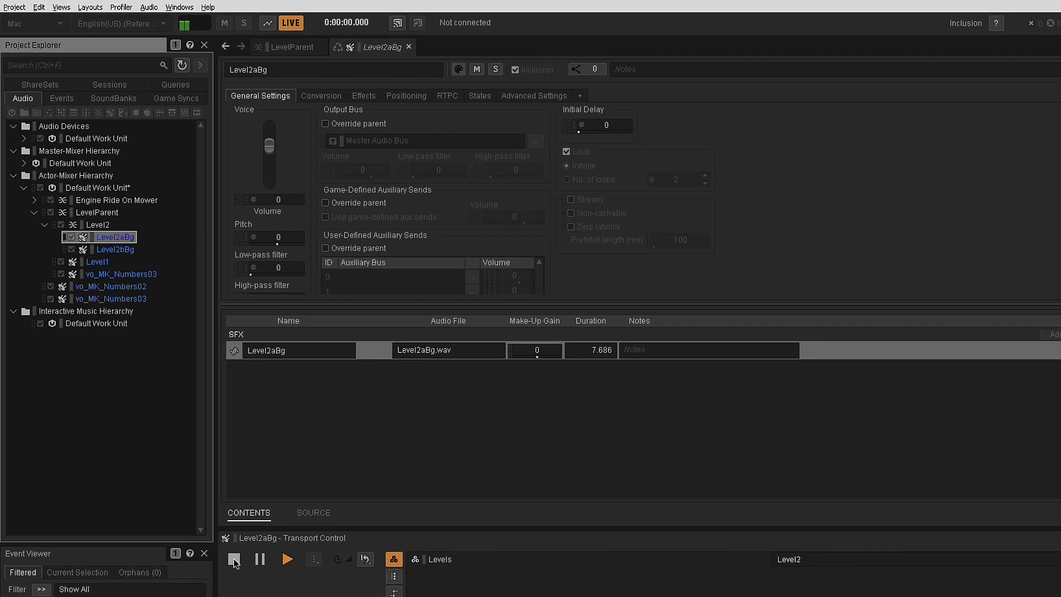
left_click(234, 560)
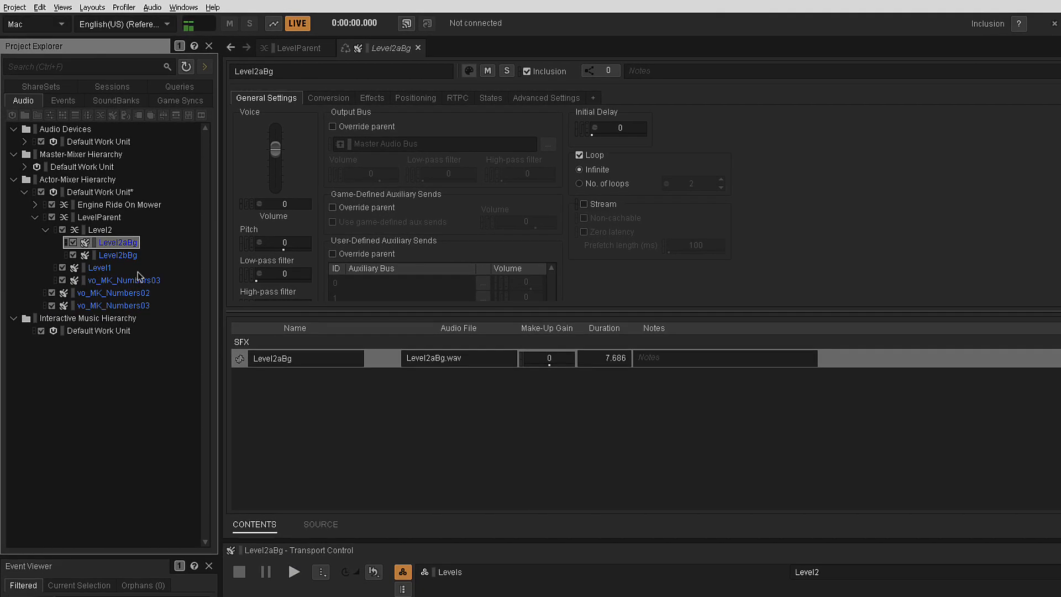
Audition the Level2bBg sound and stop playback.
left_click(115, 249)
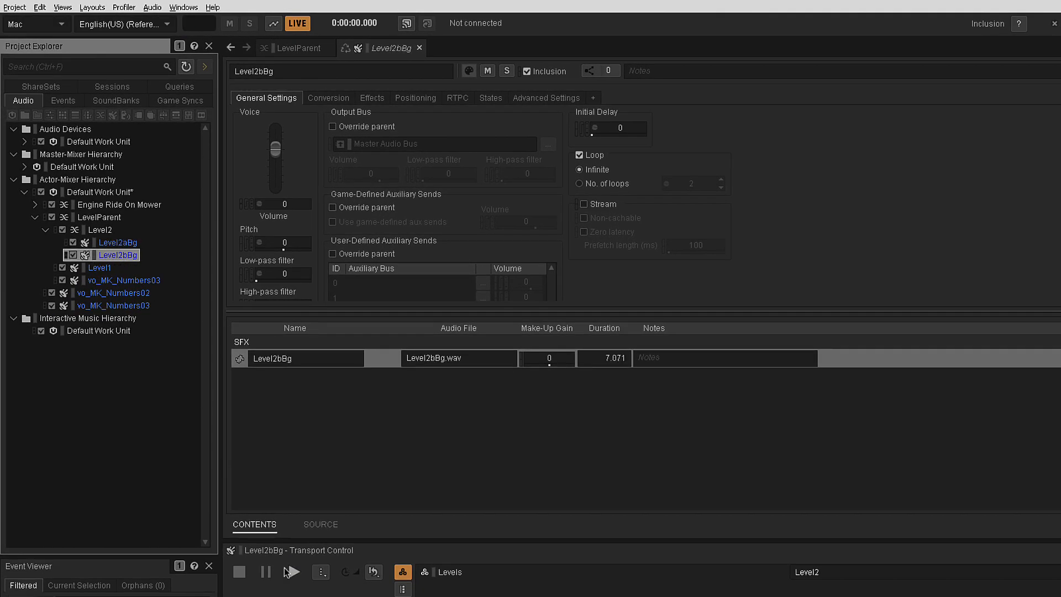
left_click(293, 571)
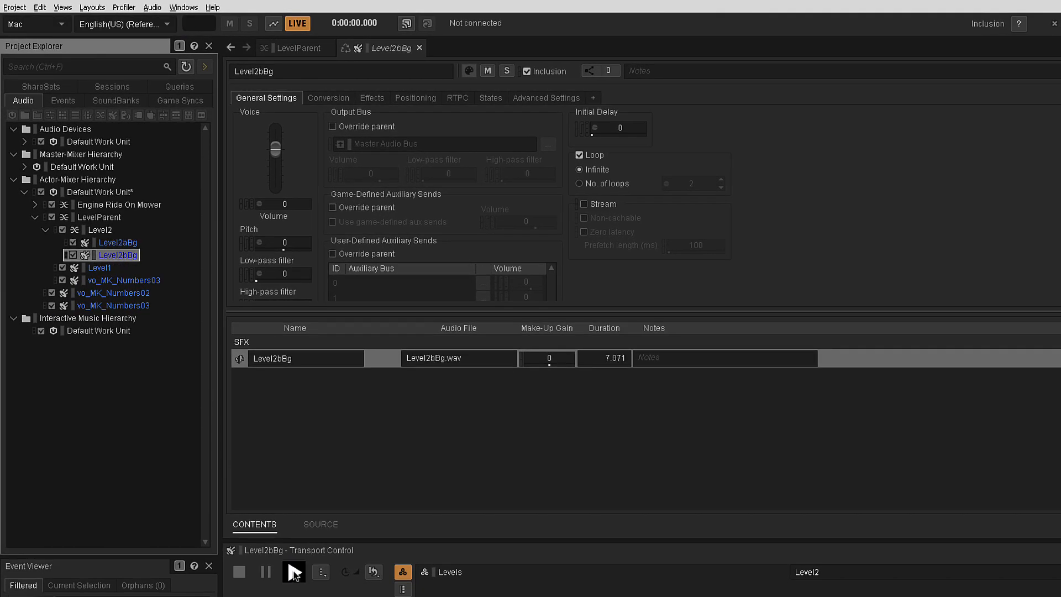
left_click(239, 572)
Assign Level2aBg and Level2bBg to the Level2Blend track and overlap them in a crossfade from about 41 to 63.7 FightIntensity.
left_click(118, 243)
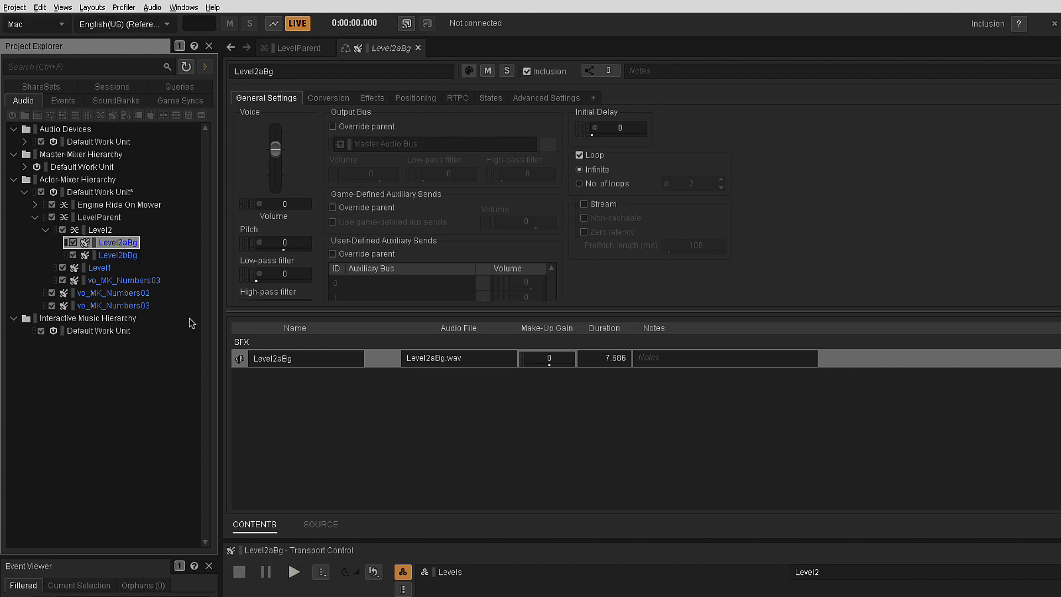
left_click(327, 524)
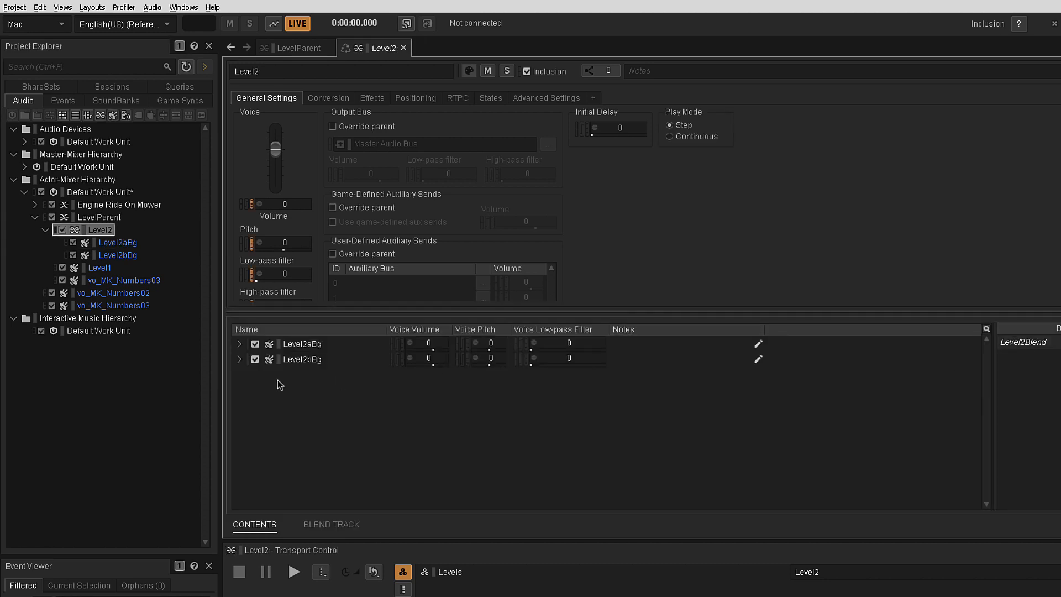
left_click(302, 346)
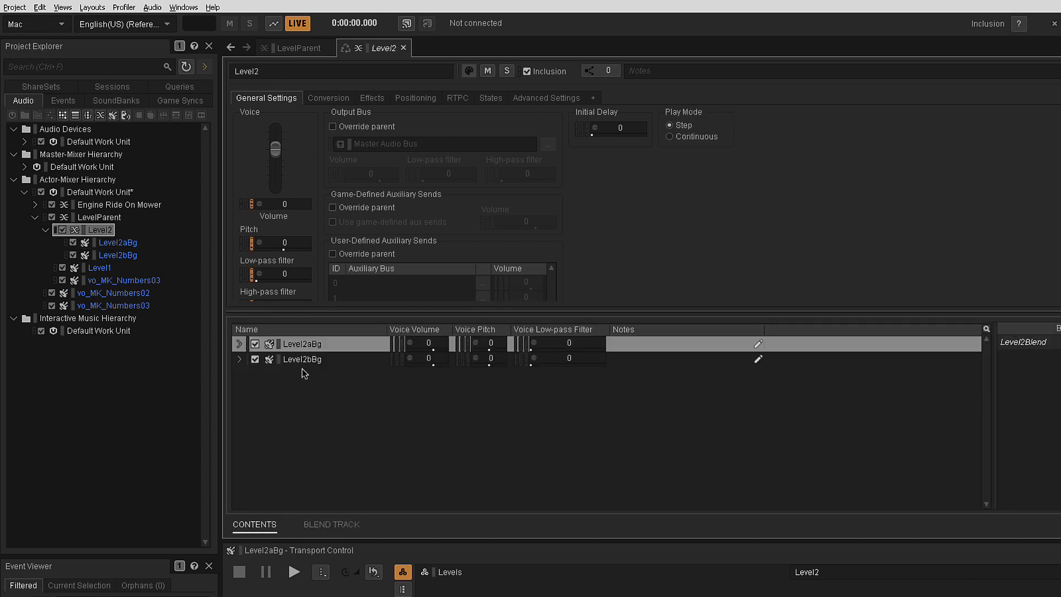
left_click(300, 359, "shift")
left_click_drag(301, 359, 1035, 338)
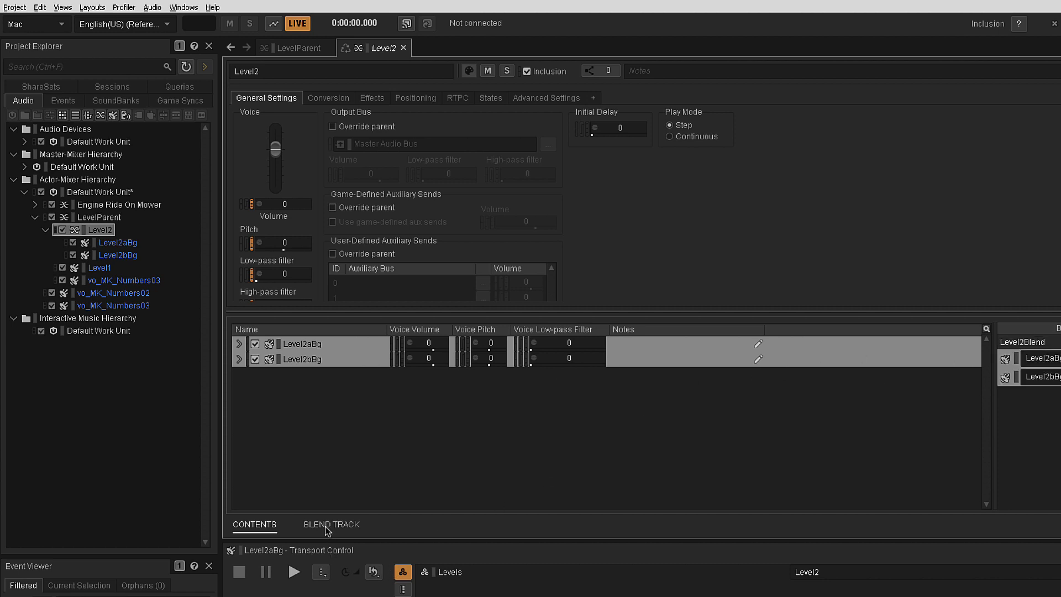
left_click(331, 524)
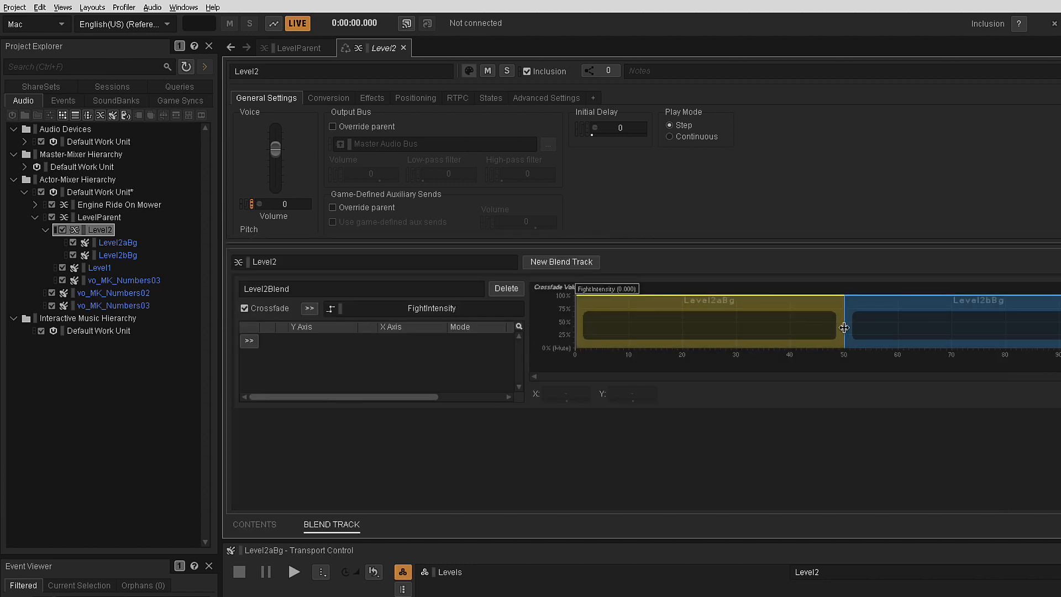
left_click_drag(843, 328, 917, 329)
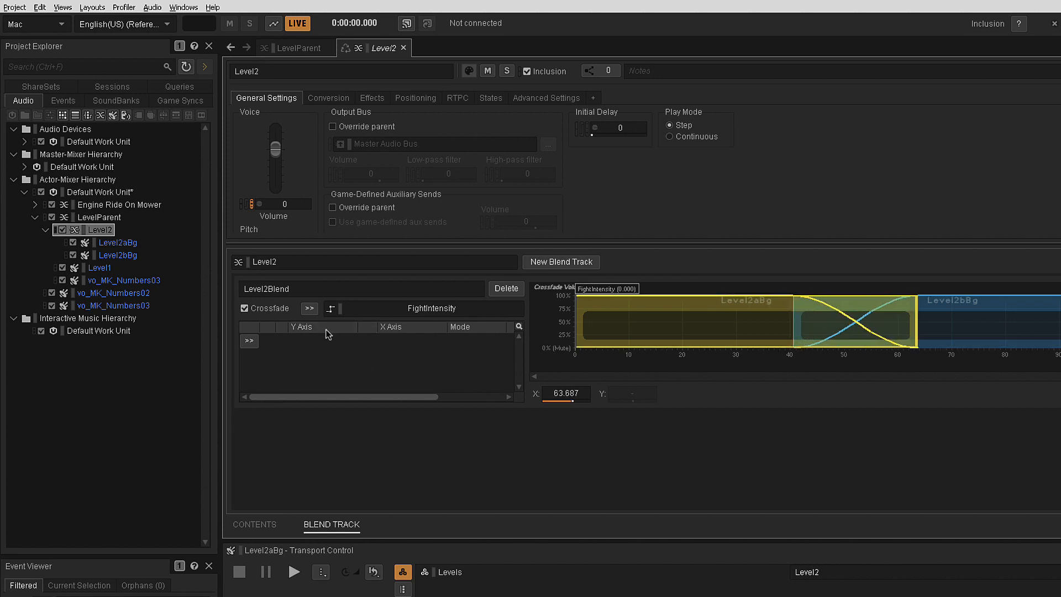
Play the Level2 container, sweep FightIntensity up and back to 0 to audition the crossfade, and stop playback.
left_click(96, 231)
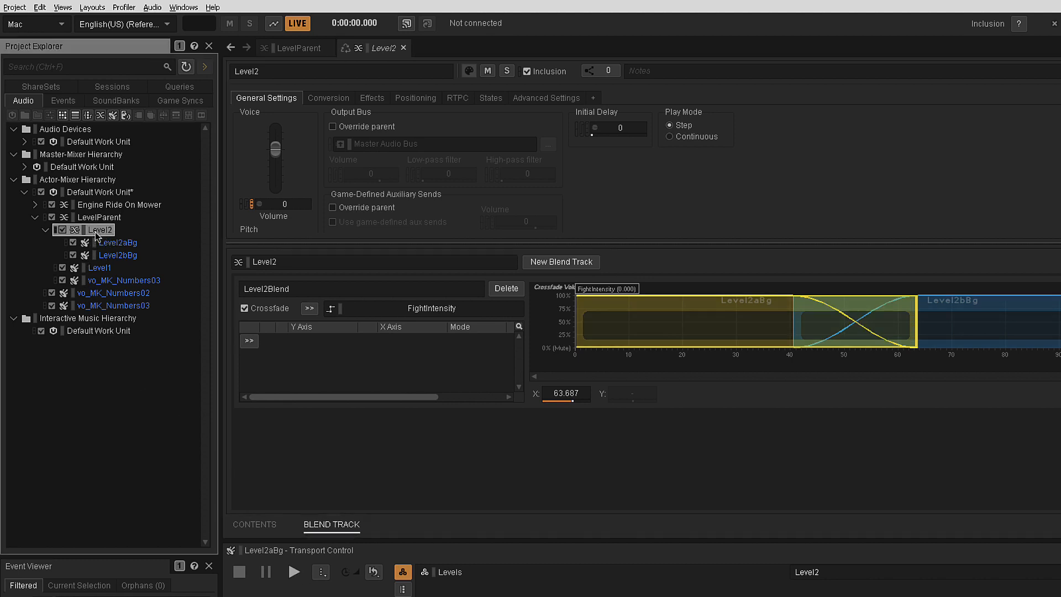
left_click(291, 572)
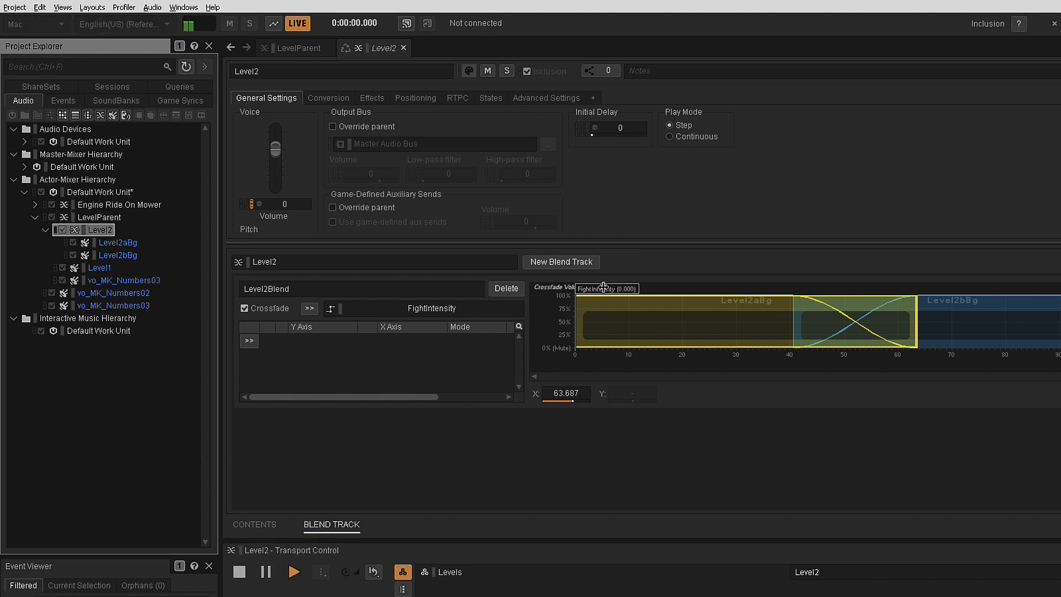
left_click_drag(599, 306, 732, 309)
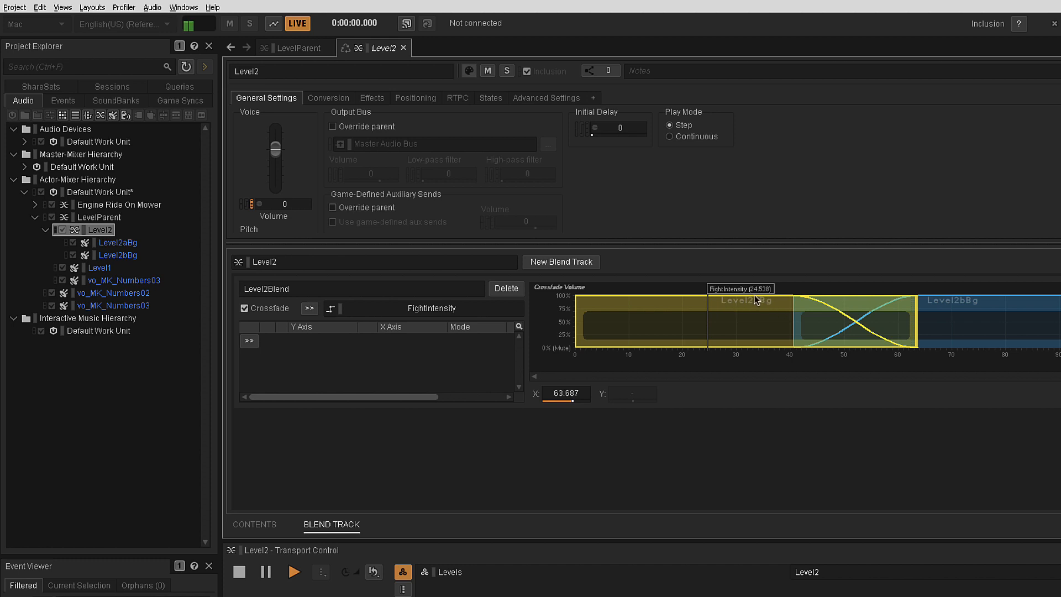
left_click_drag(744, 289, 594, 306)
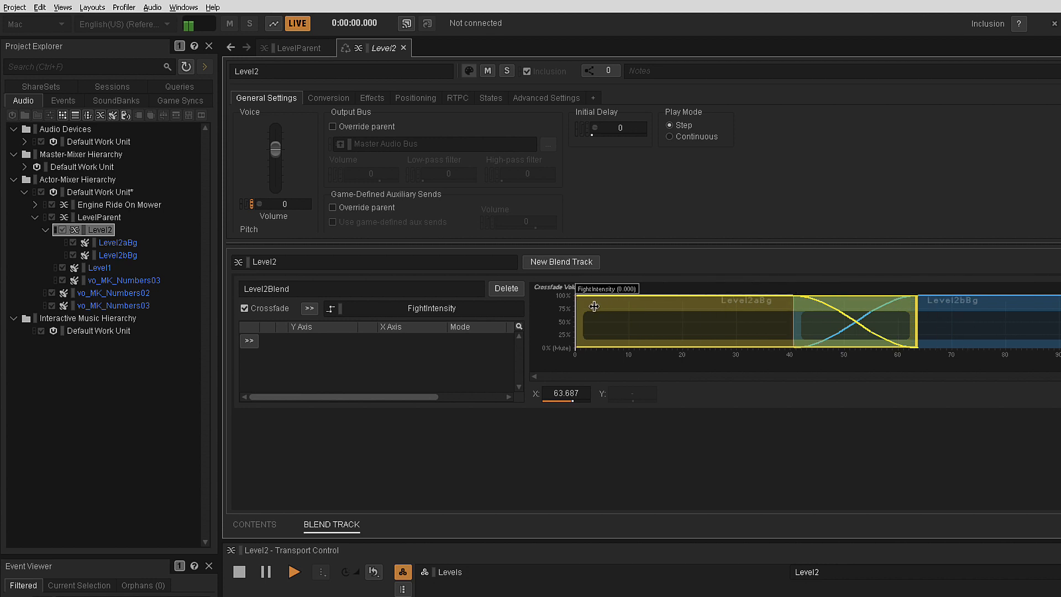
left_click(239, 571)
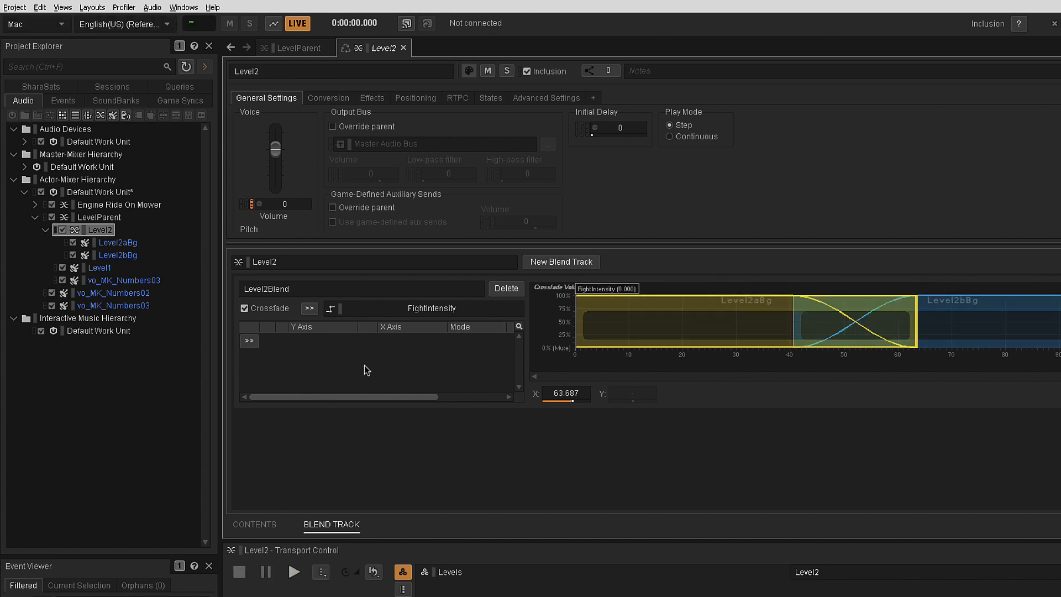
Add a Voice Volume curve to the Level2Blend track, driven by the FightIntensity game parameter.
left_click(249, 340)
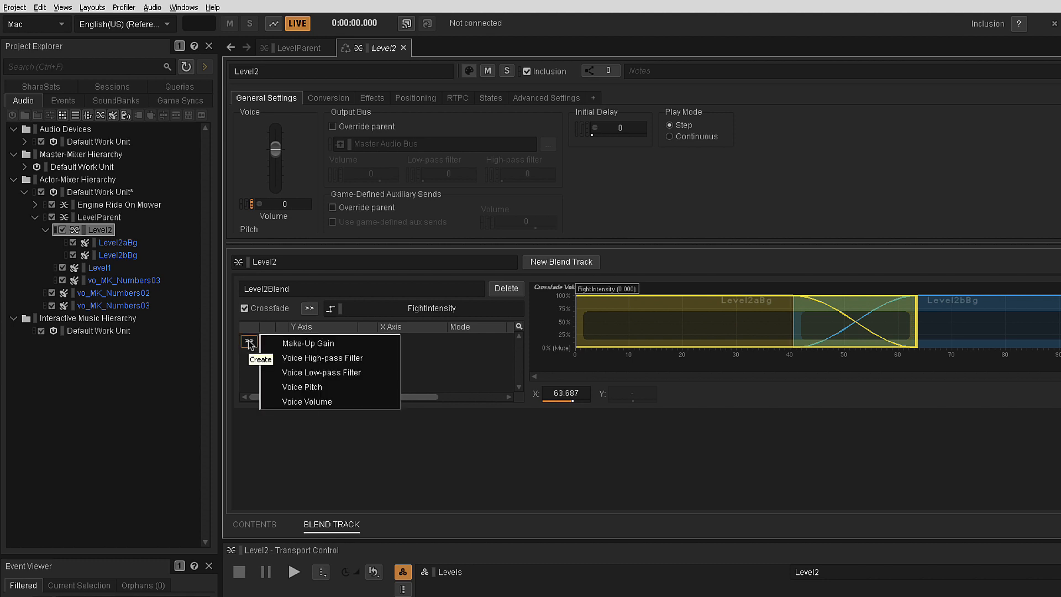
left_click(326, 402)
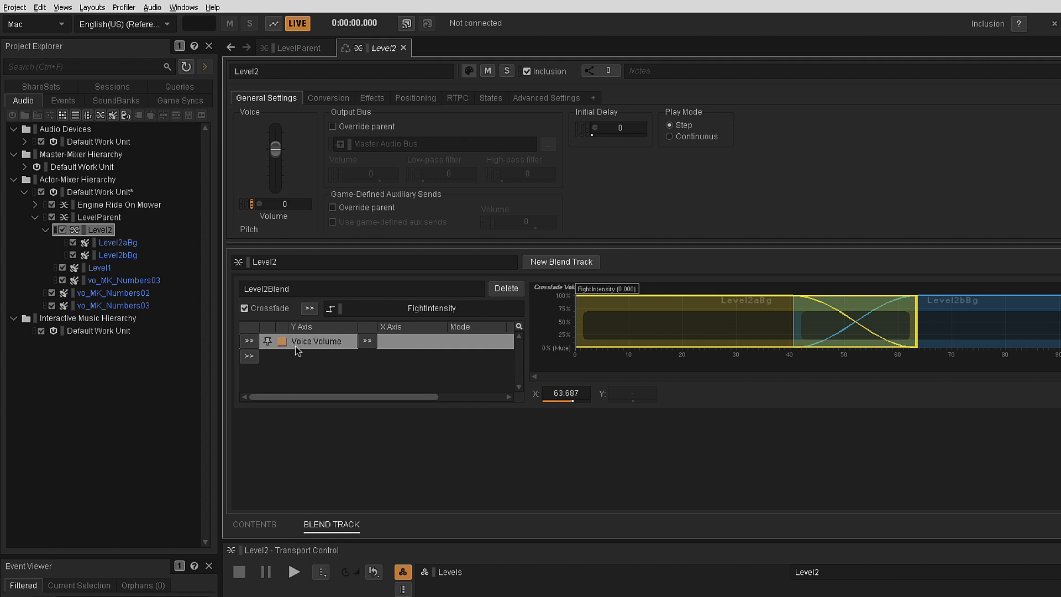
left_click(367, 342)
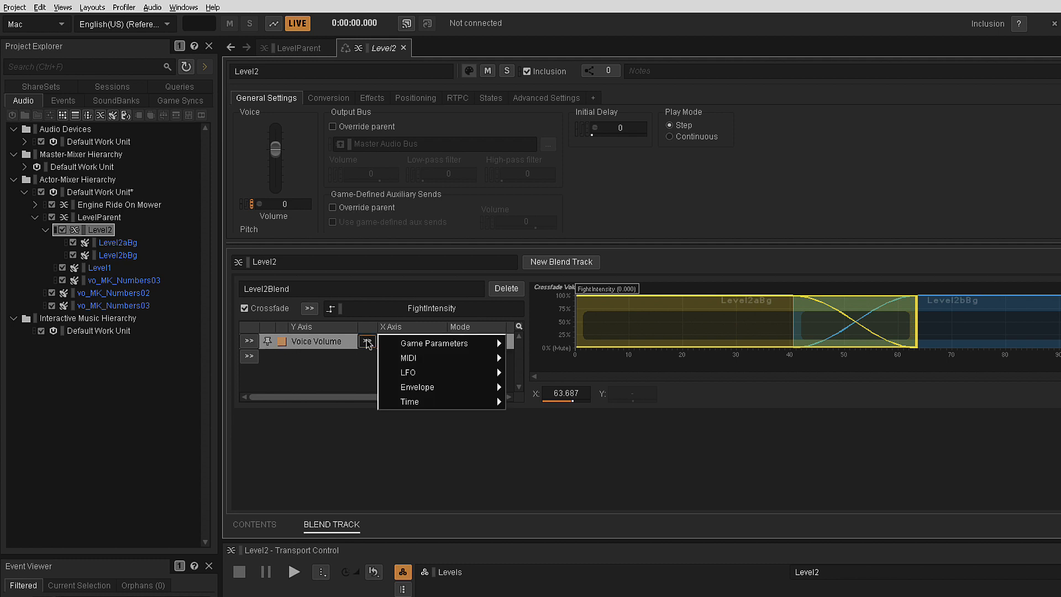
mouse_move(438, 343)
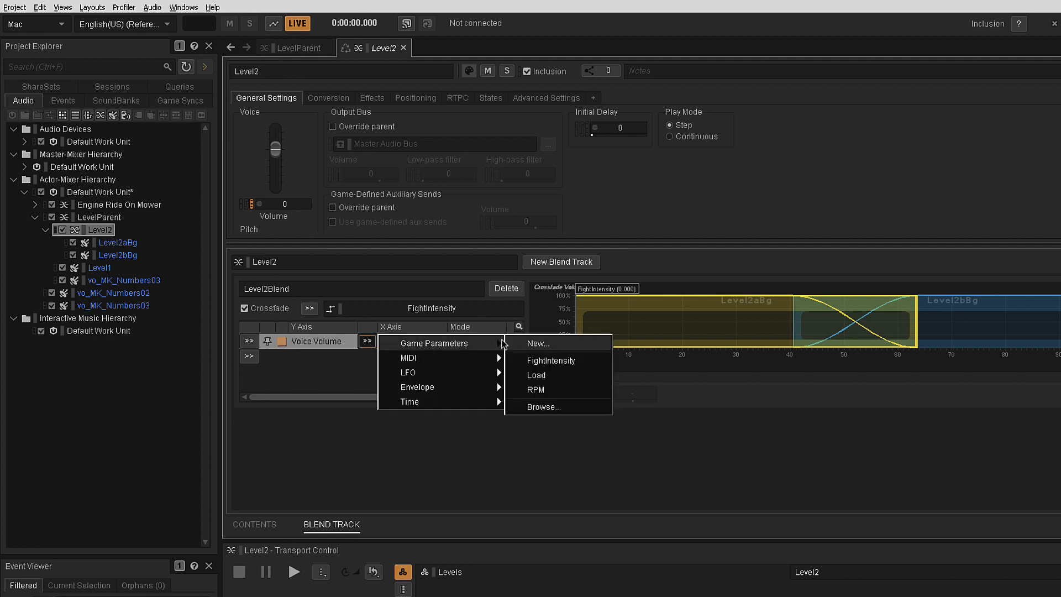
left_click(539, 365)
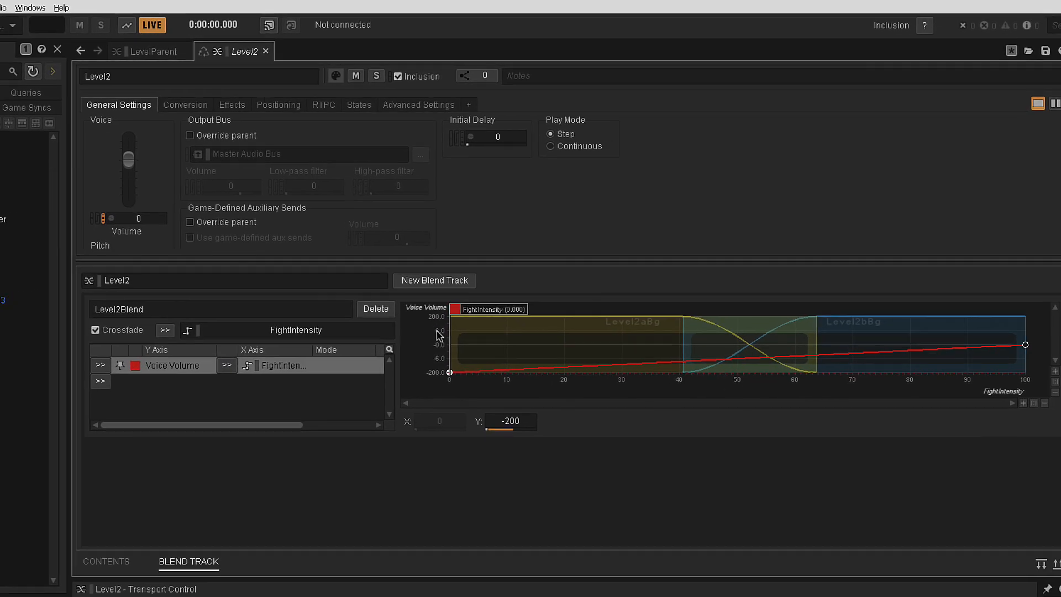
Shape the Voice Volume curve with points at about -9 at 0, -4 at 43.9, 0.15 at 45.7 and 2.5 at 100 FightIntensity.
left_click_drag(449, 372, 393, 367)
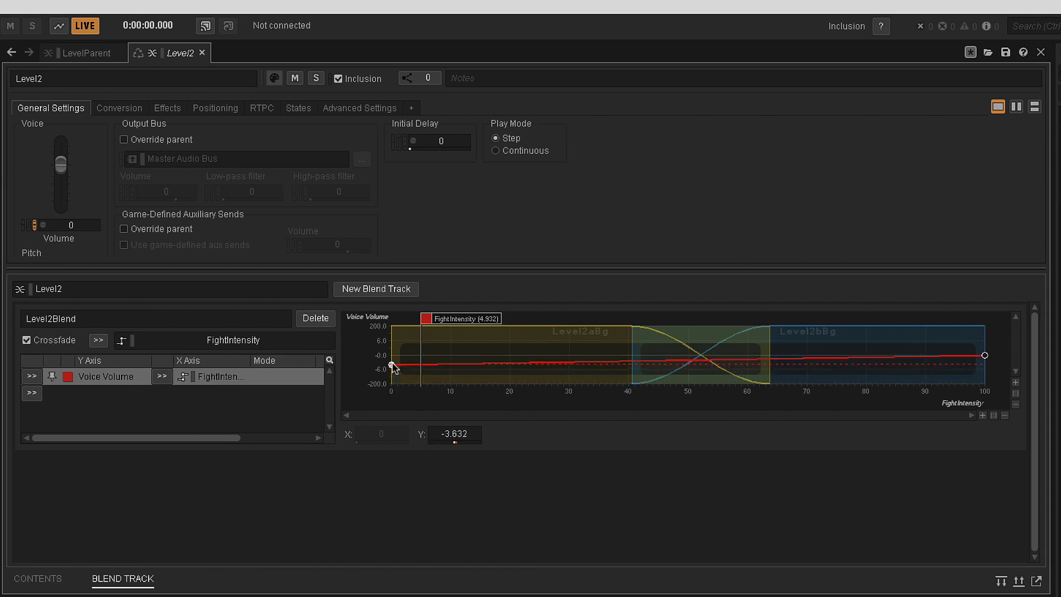
double_click(662, 362)
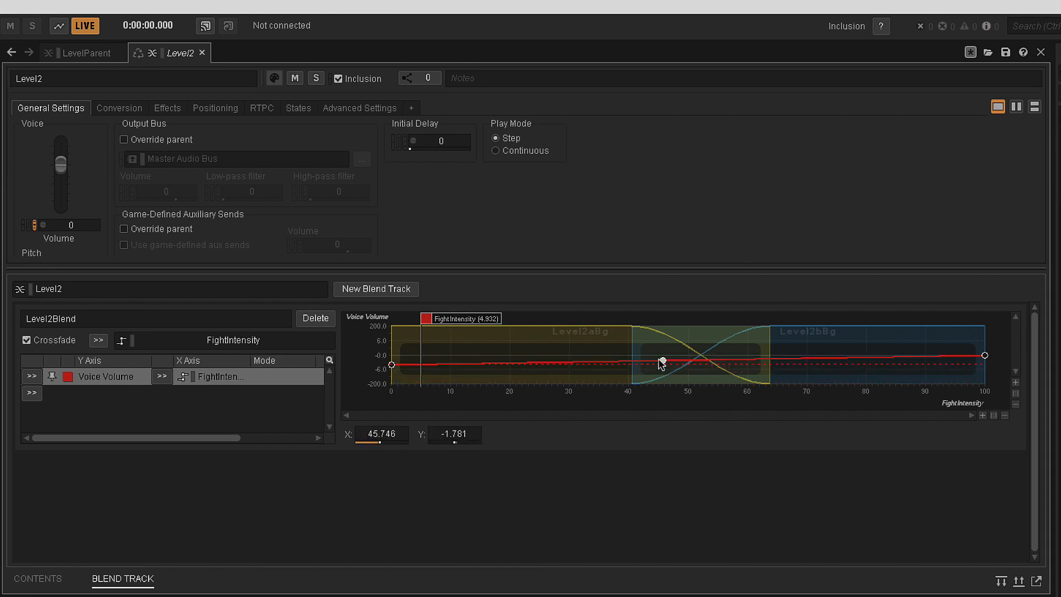
double_click(653, 361)
left_click_drag(651, 363, 651, 367)
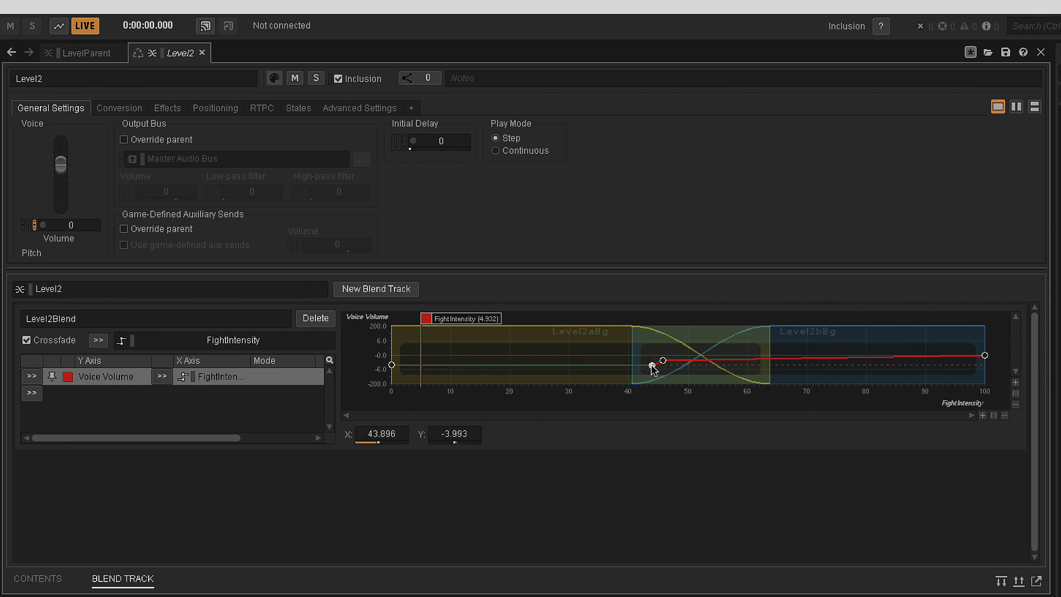
left_click(392, 365)
left_click_drag(391, 367, 392, 369)
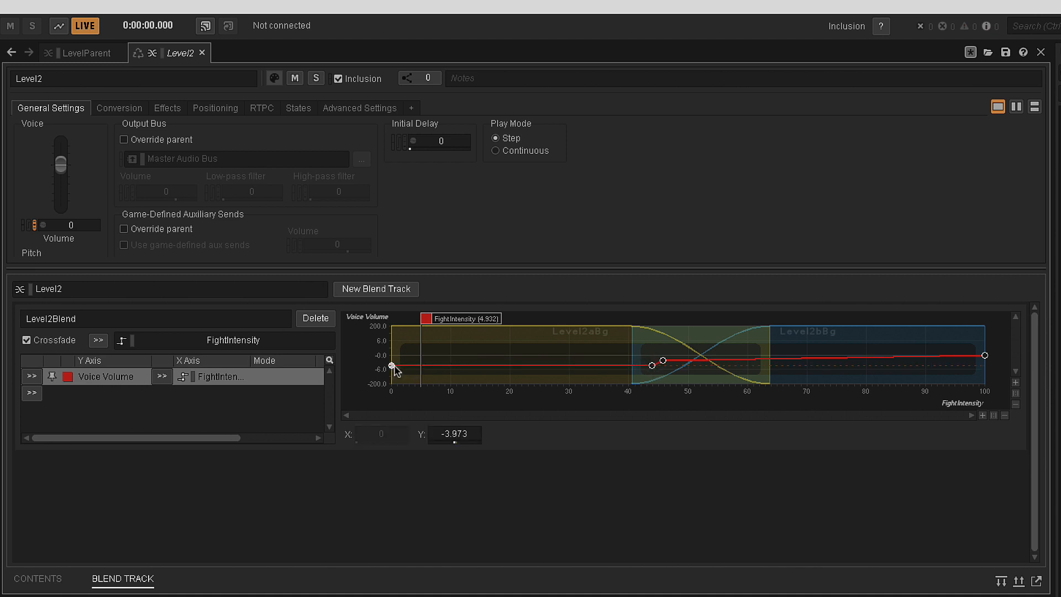
left_click(663, 361)
left_click_drag(663, 360, 663, 355)
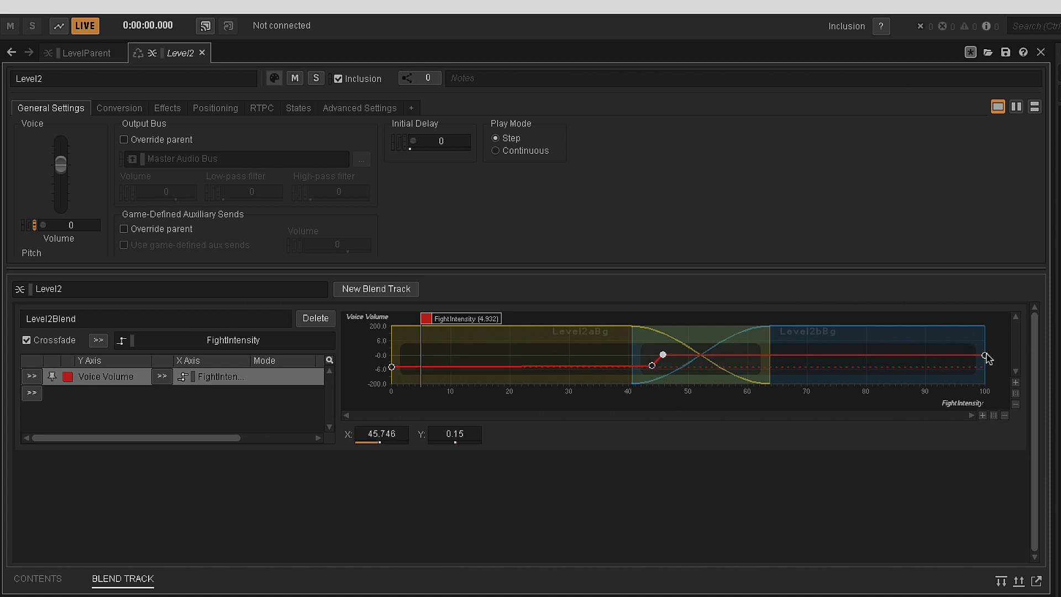
left_click_drag(985, 355, 985, 348)
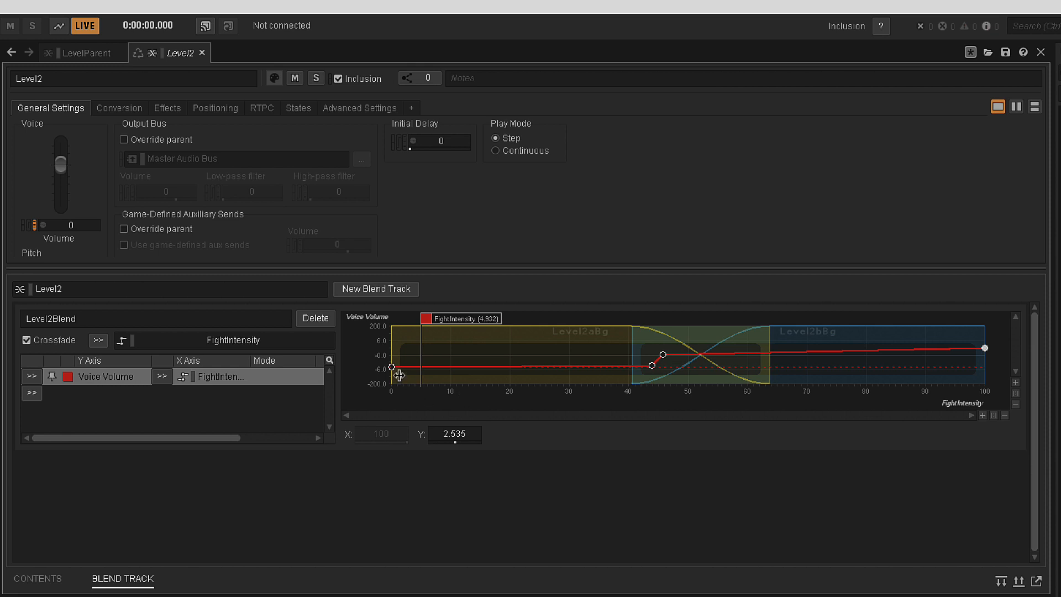
left_click_drag(392, 367, 392, 374)
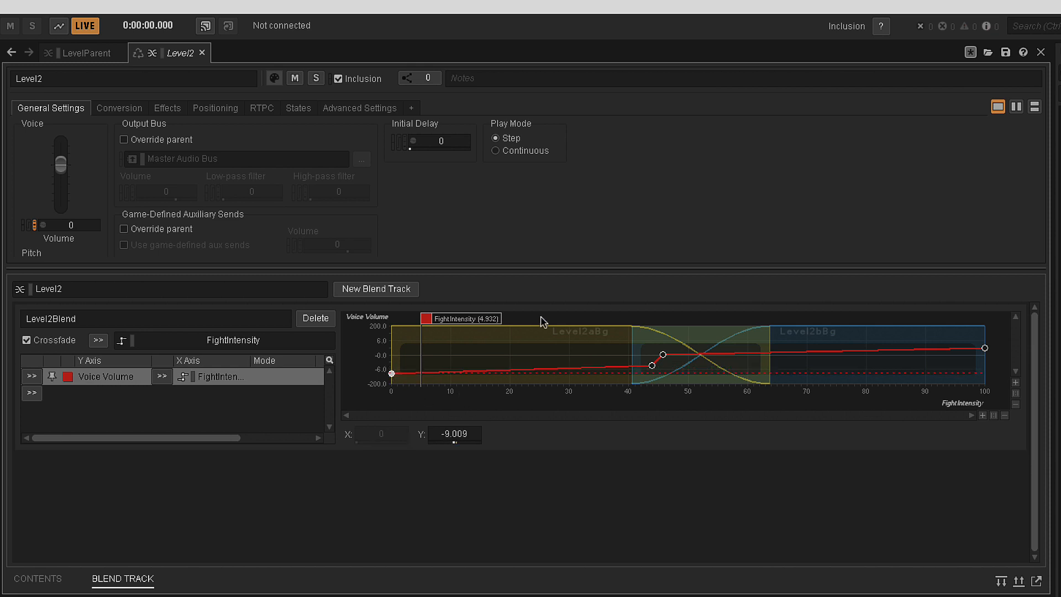
Play Level2 and move the FightIntensity marker to audition the blend with its volume curve.
left_click(83, 596)
left_click_drag(426, 318, 391, 372)
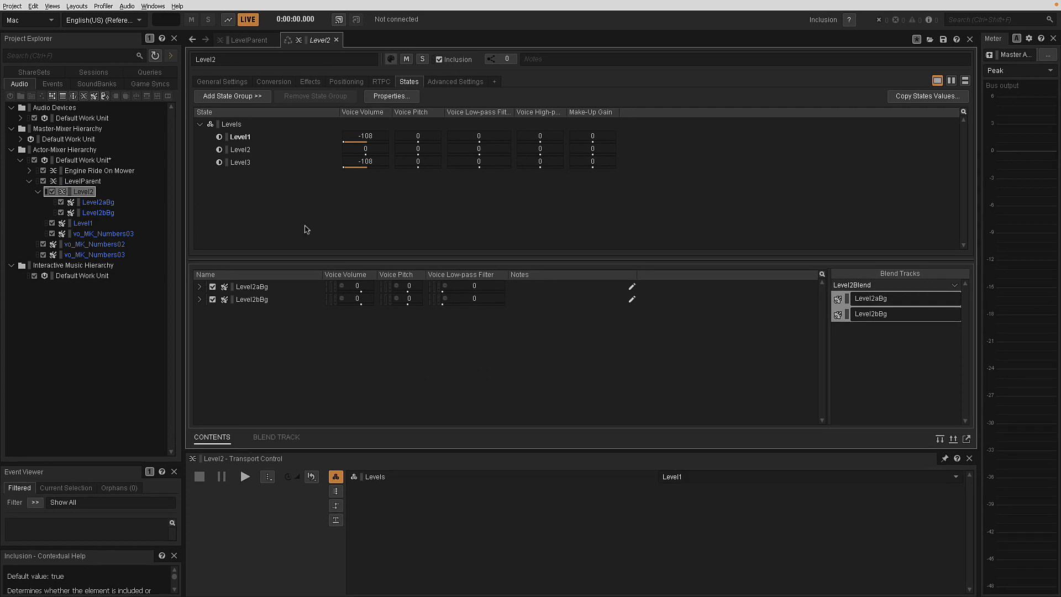
Pin LevelParent in an enlarged Transport Control and open the Level2 container for editing.
left_click(83, 182)
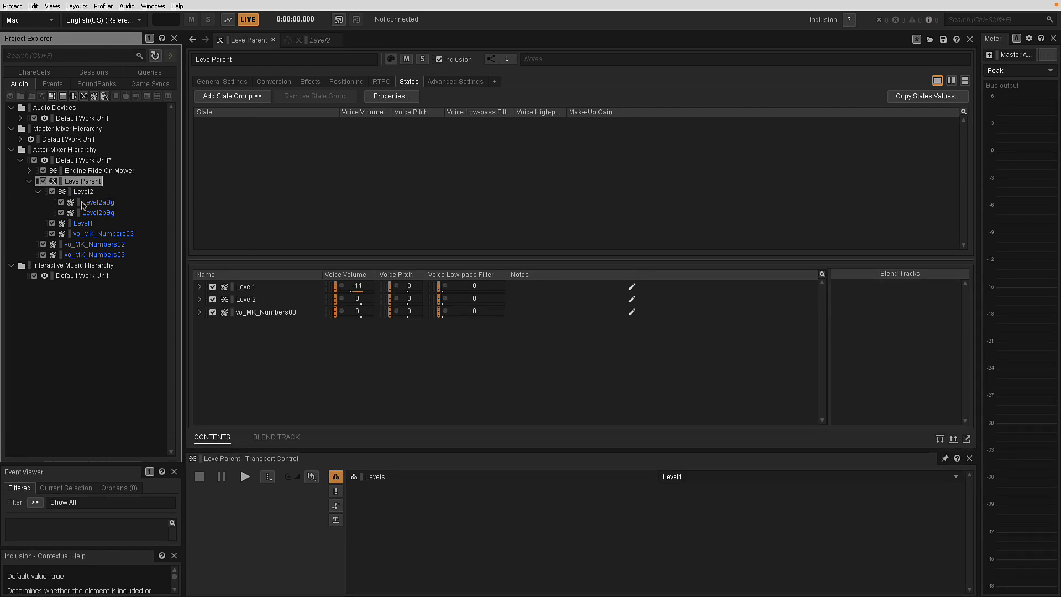
left_click(945, 459)
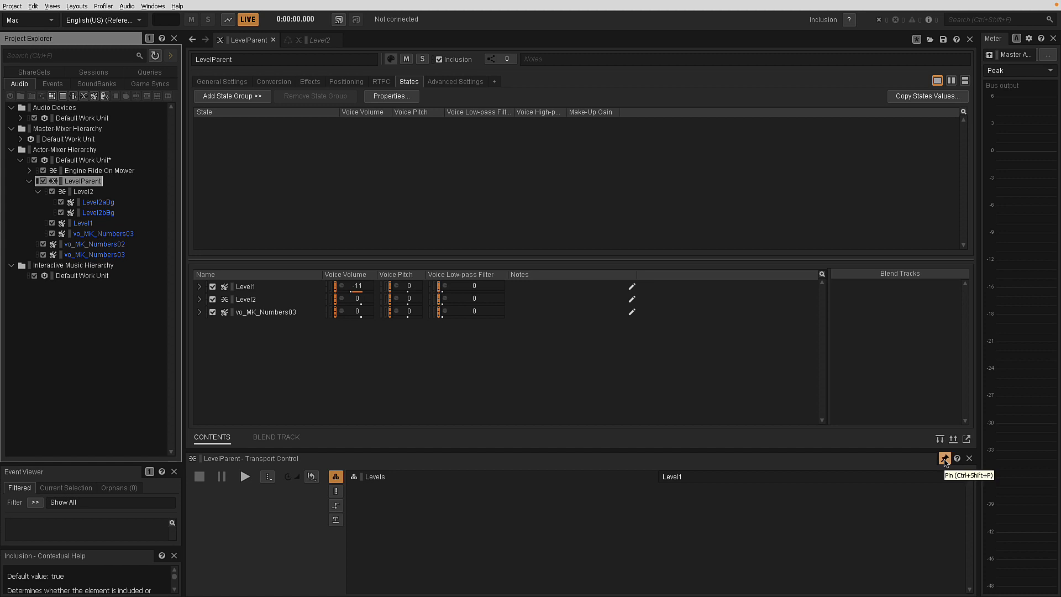
left_click_drag(867, 453, 240, 294)
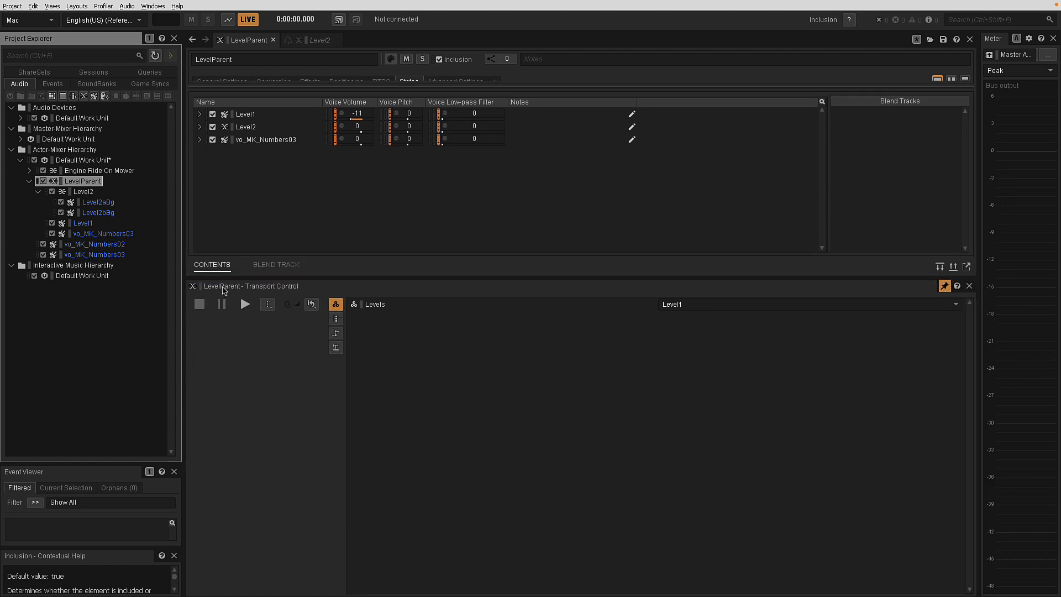
left_click(80, 192)
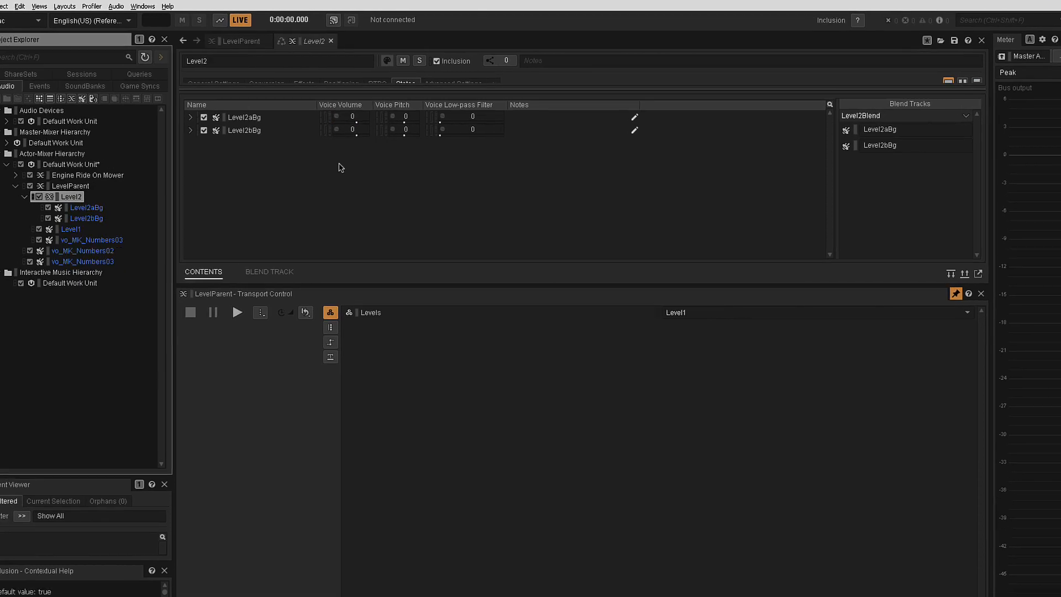
Play LevelParent in the Level2 state and raise FightIntensity to about 85 on Level2's blend track.
left_click(269, 271)
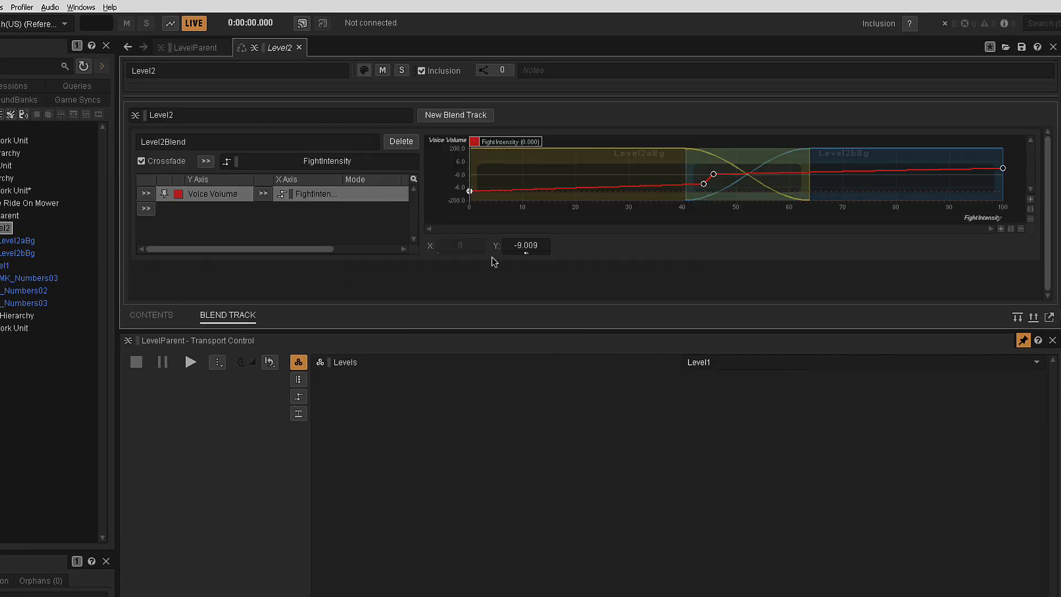
left_click(189, 362)
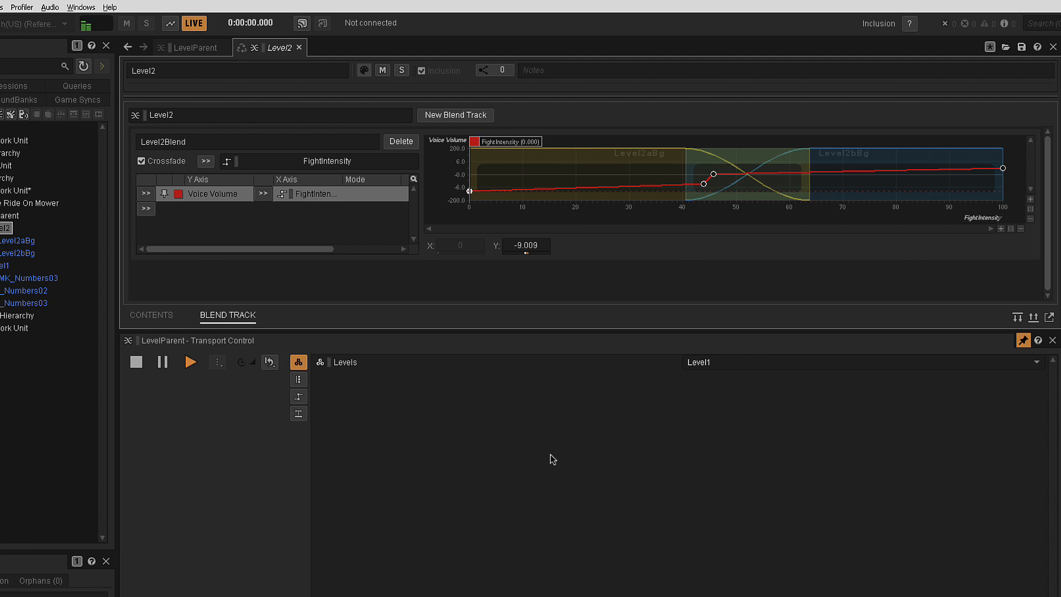
left_click(740, 364)
left_click(745, 396)
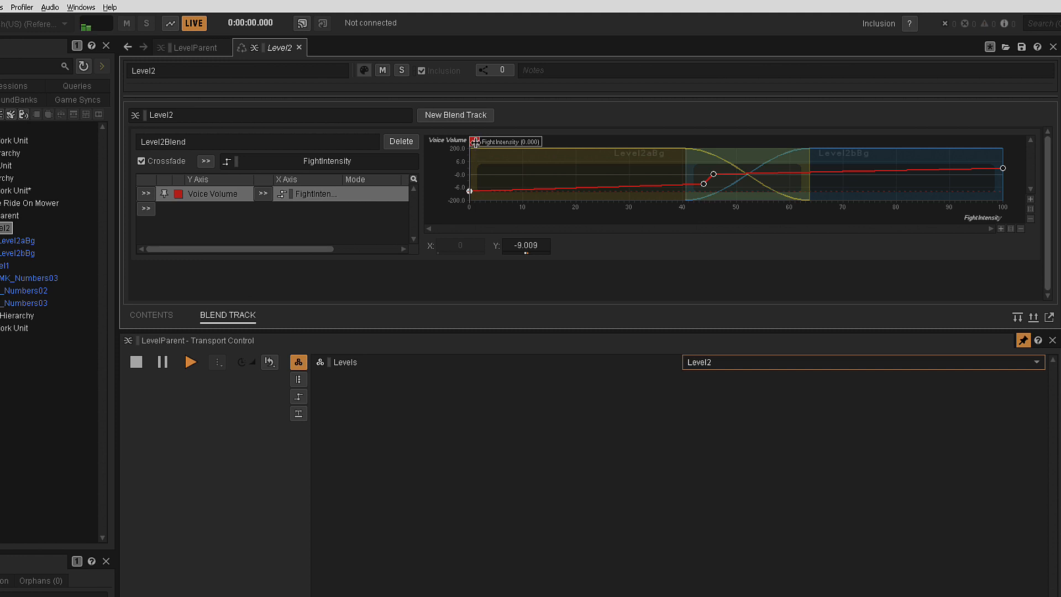
left_click_drag(475, 142, 913, 237)
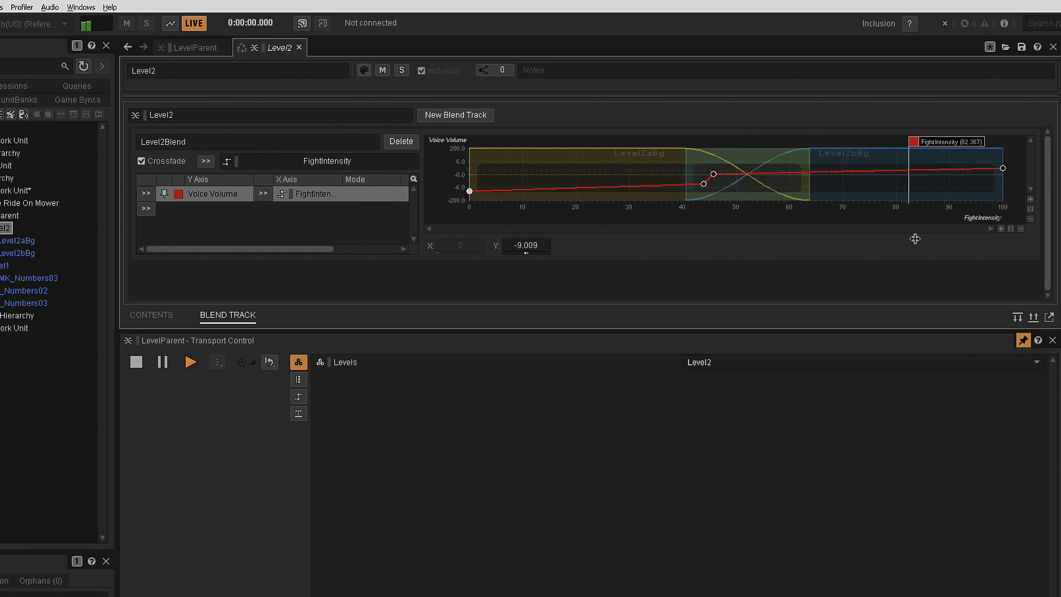
Switch the playing LevelParent to the Level1 state to audition the change, and stop playback.
left_click(803, 362)
left_click(765, 391)
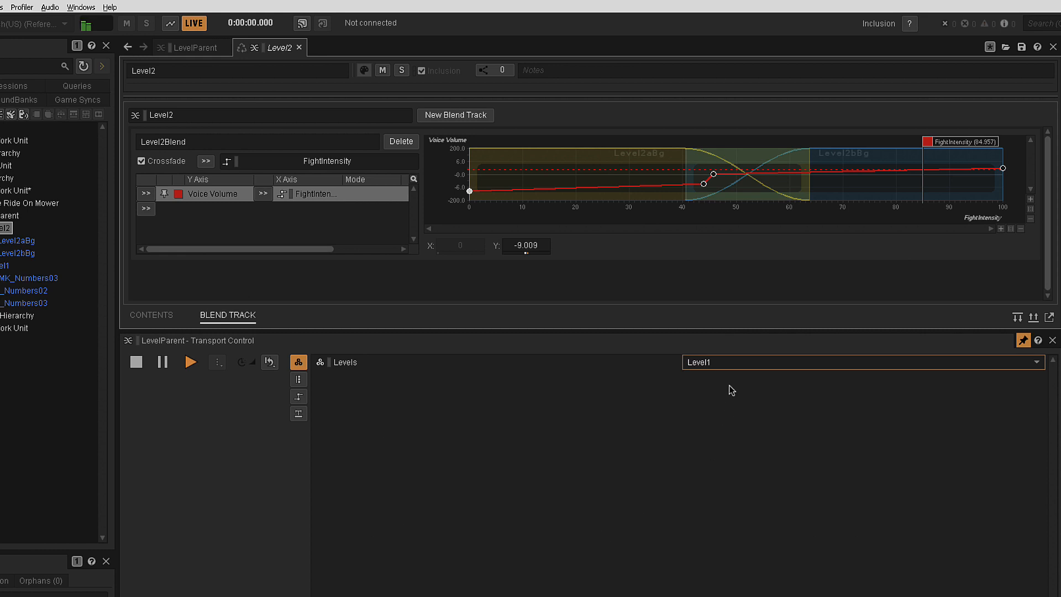
left_click(732, 363)
left_click(729, 407)
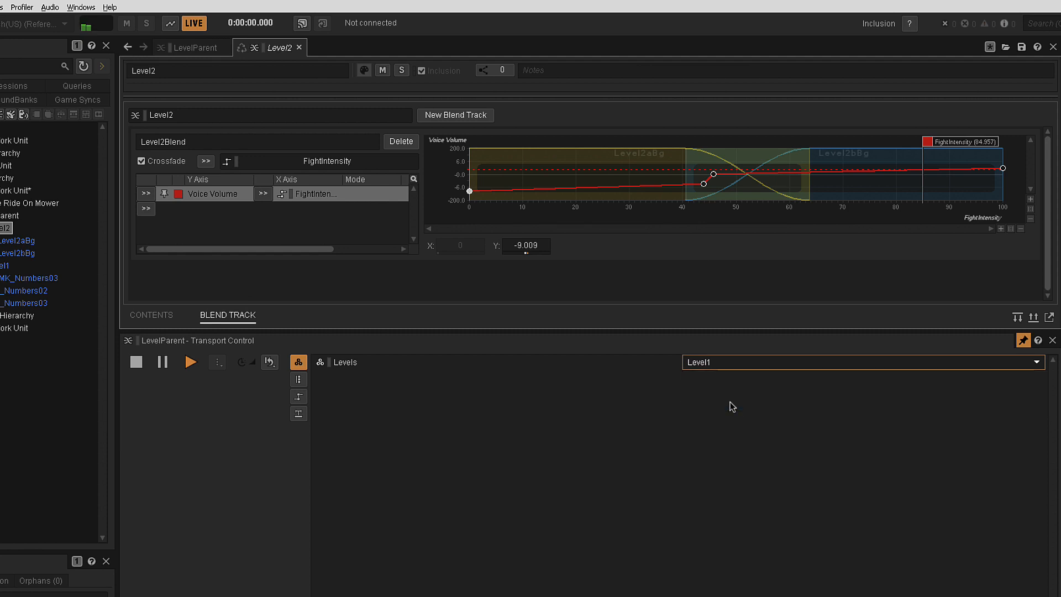
left_click(136, 362)
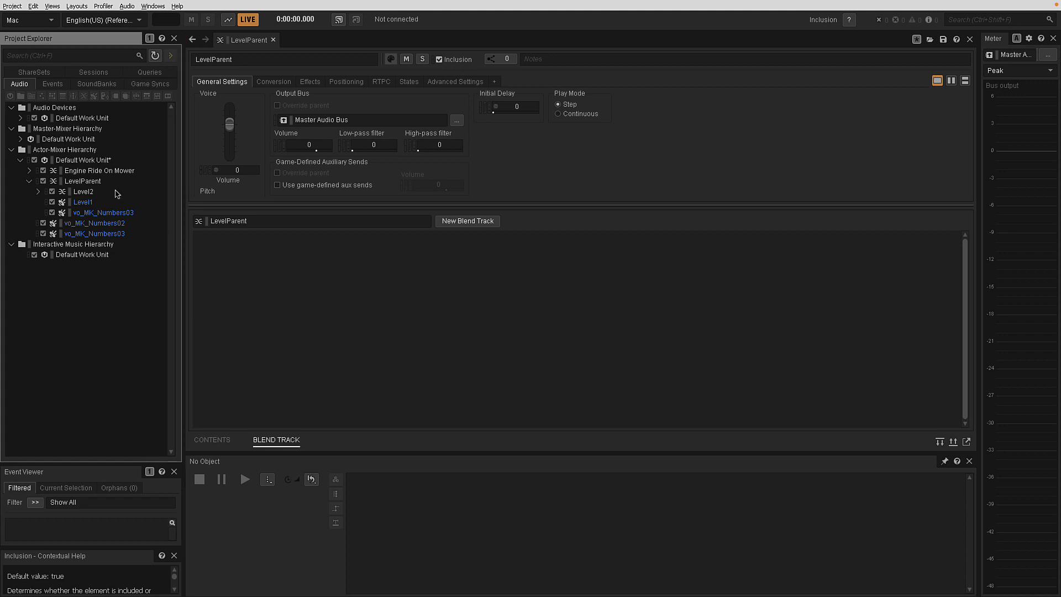
Create a blend container named Level3 in the Actor-Mixer Hierarchy's Default Work Unit.
left_click(73, 159)
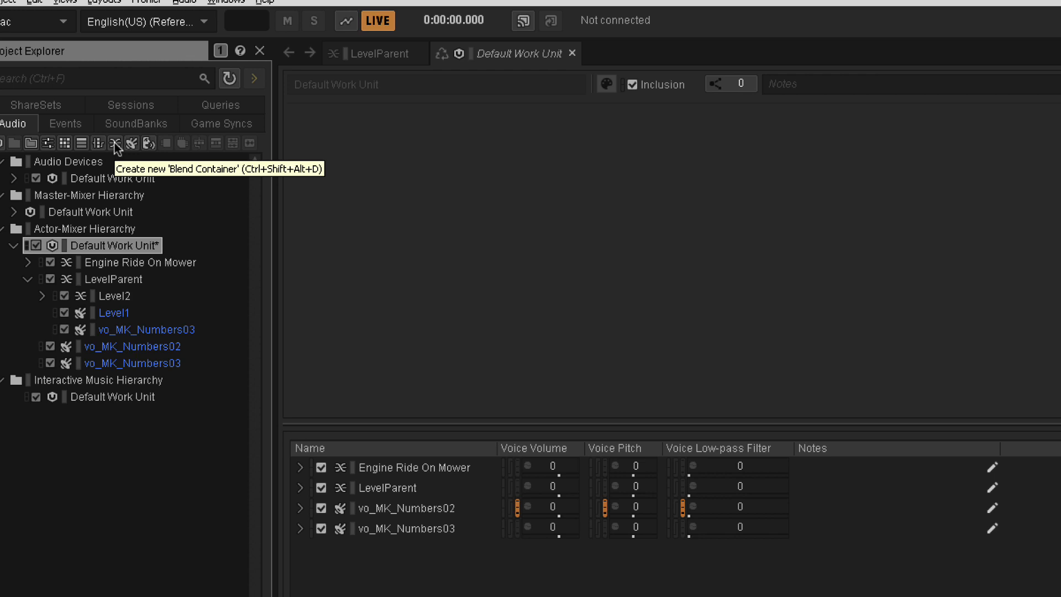
left_click(115, 143)
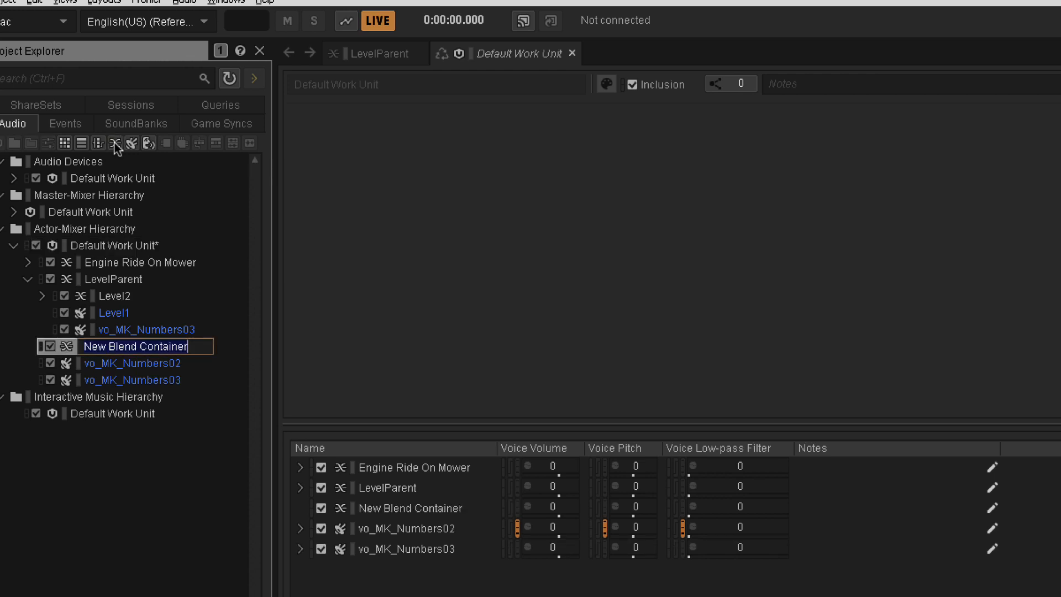
type("Level3")
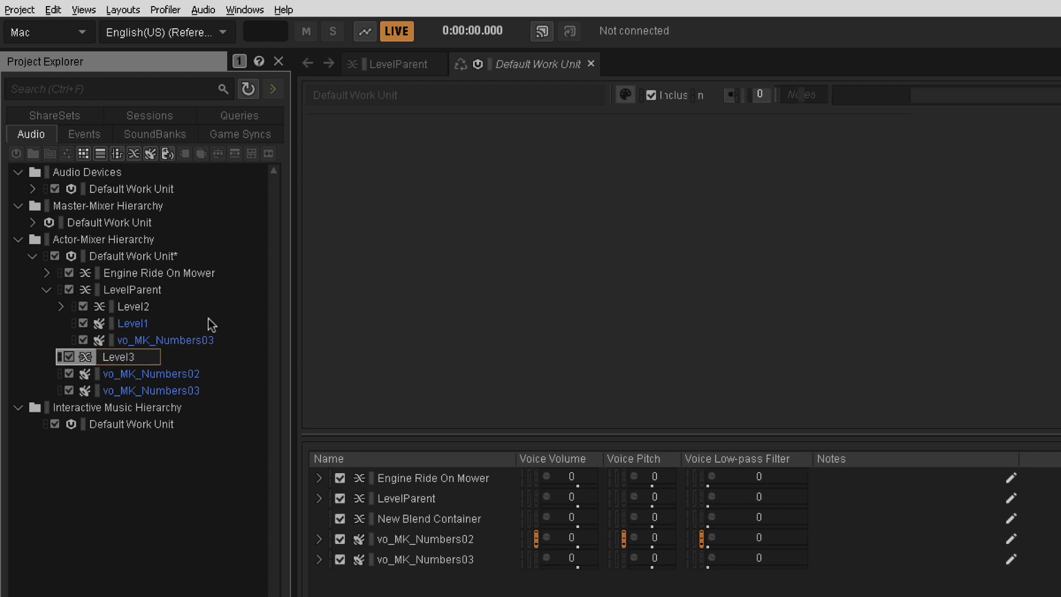
key("Return")
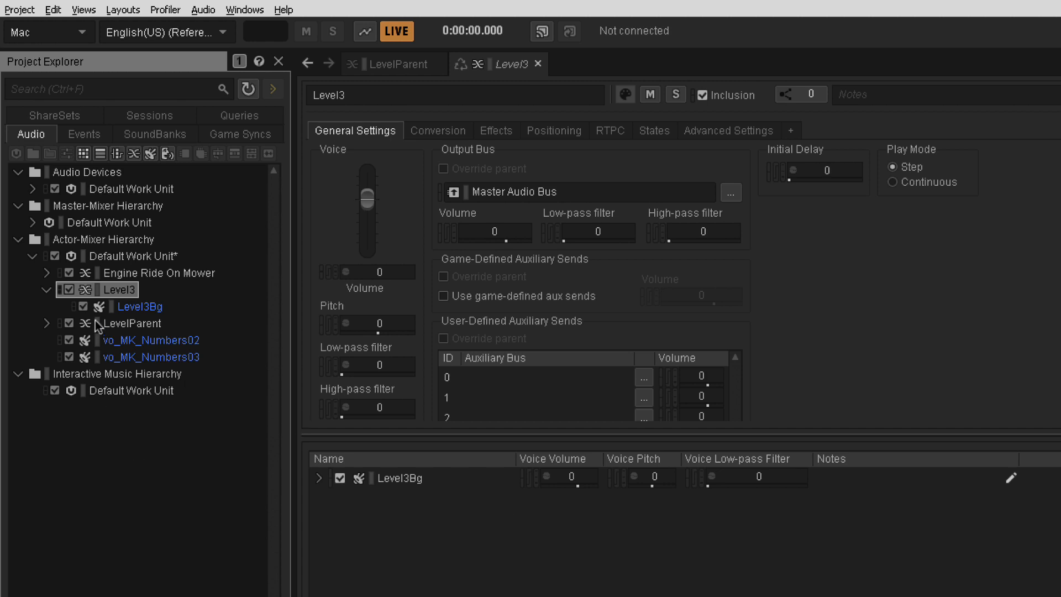
Create a random container named Bird1 in the Actor-Mixer Hierarchy's Default Work Unit.
left_click(102, 256)
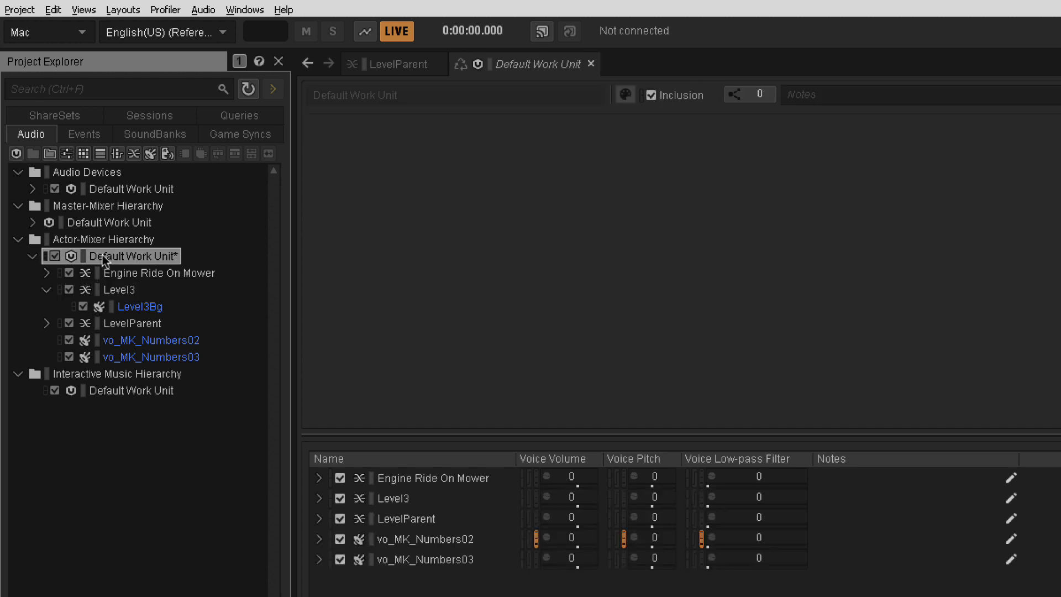
left_click(85, 150)
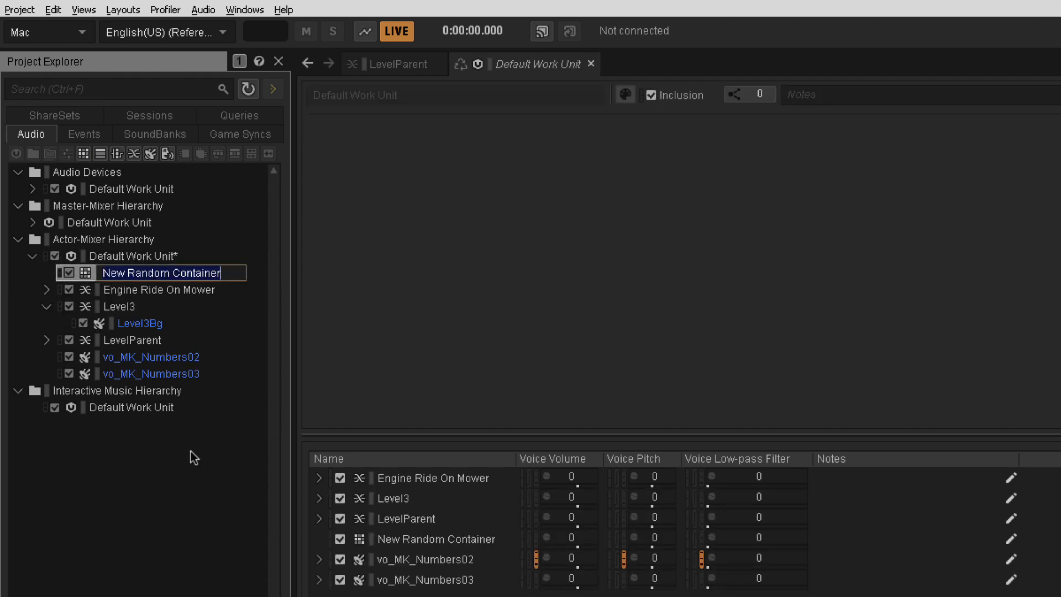
type("Bird")
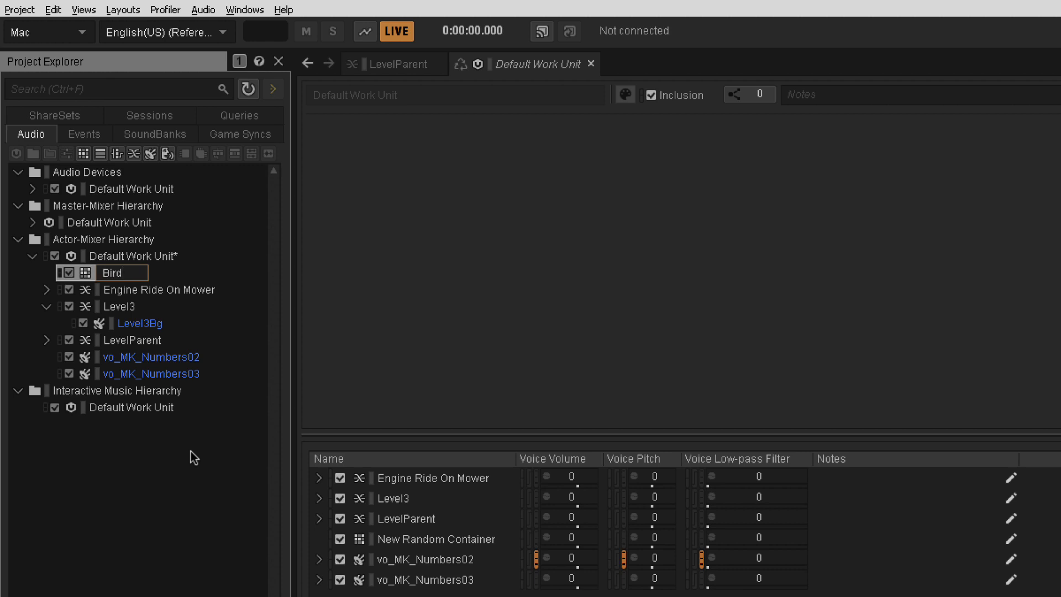
type("1")
key("Return")
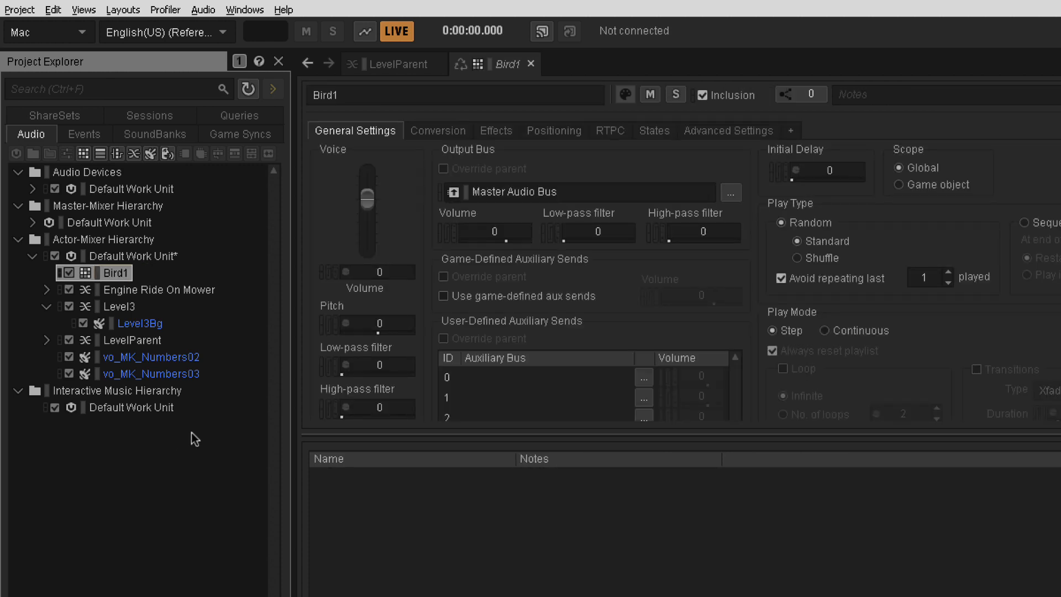
Move the vo_MK_Numbers02 and vo_MK_Numbers03 sounds into the Bird1 random container.
left_click(156, 360)
left_click(156, 372, "shift")
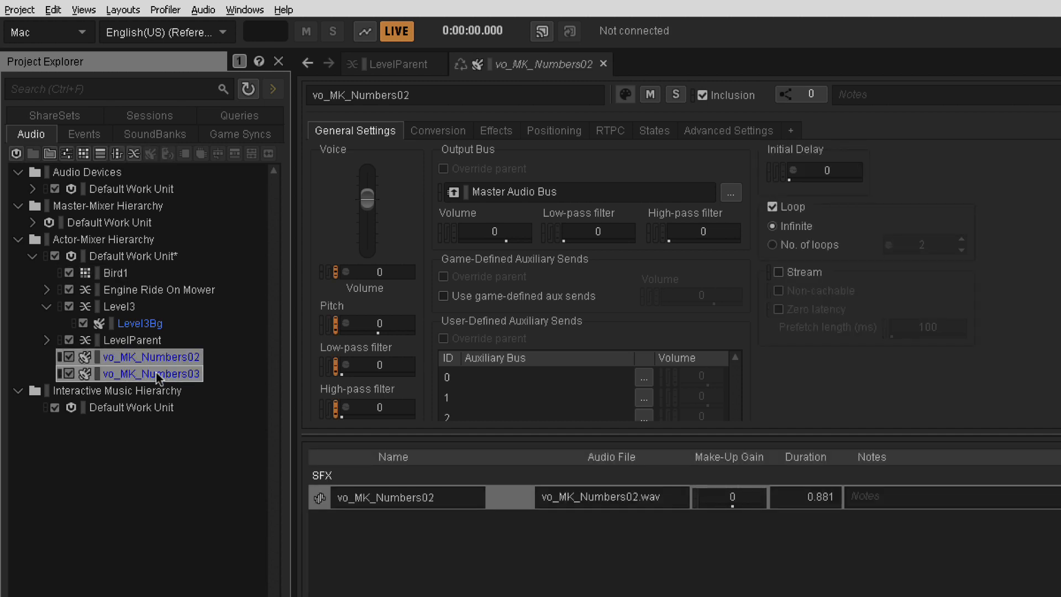
left_click_drag(128, 339, 115, 276)
left_click(115, 273)
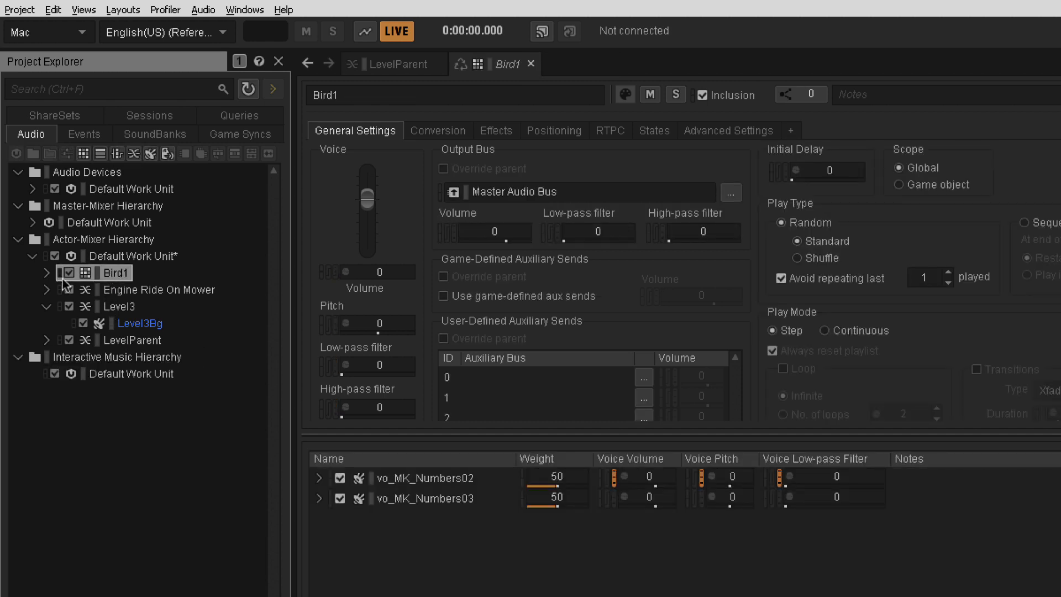
Turn off looping for both vo_MK_Numbers02 and vo_MK_Numbers03 inside Bird1.
left_click(47, 273)
left_click(156, 290)
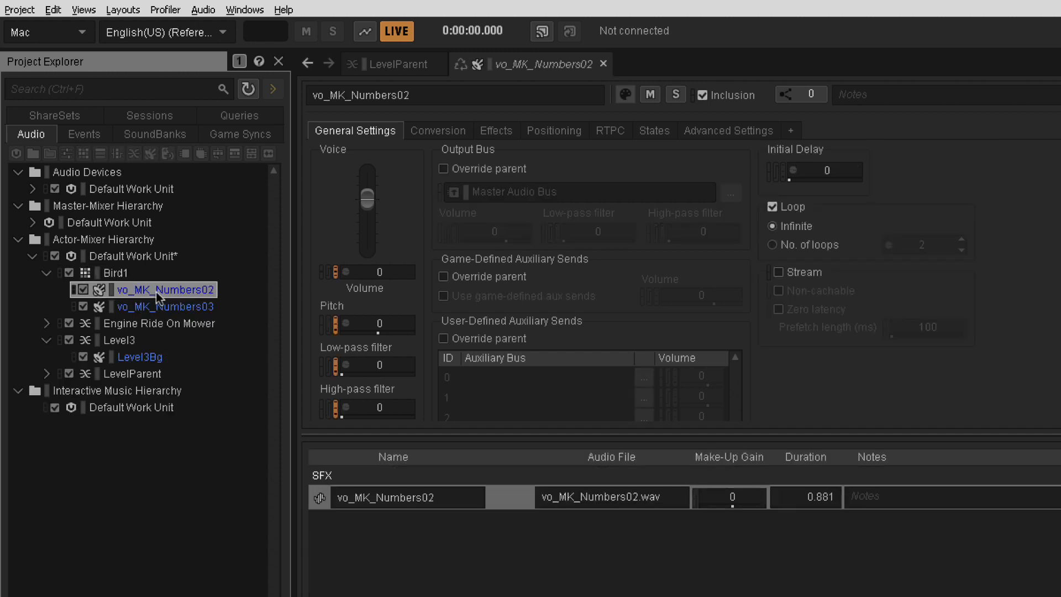
left_click(772, 208)
left_click(194, 307)
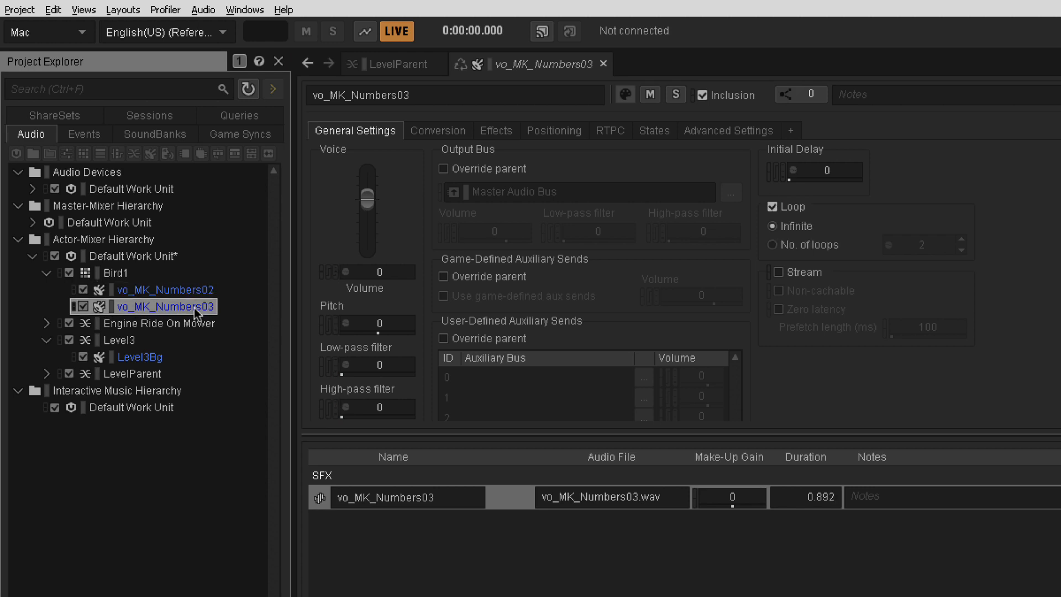
left_click(772, 208)
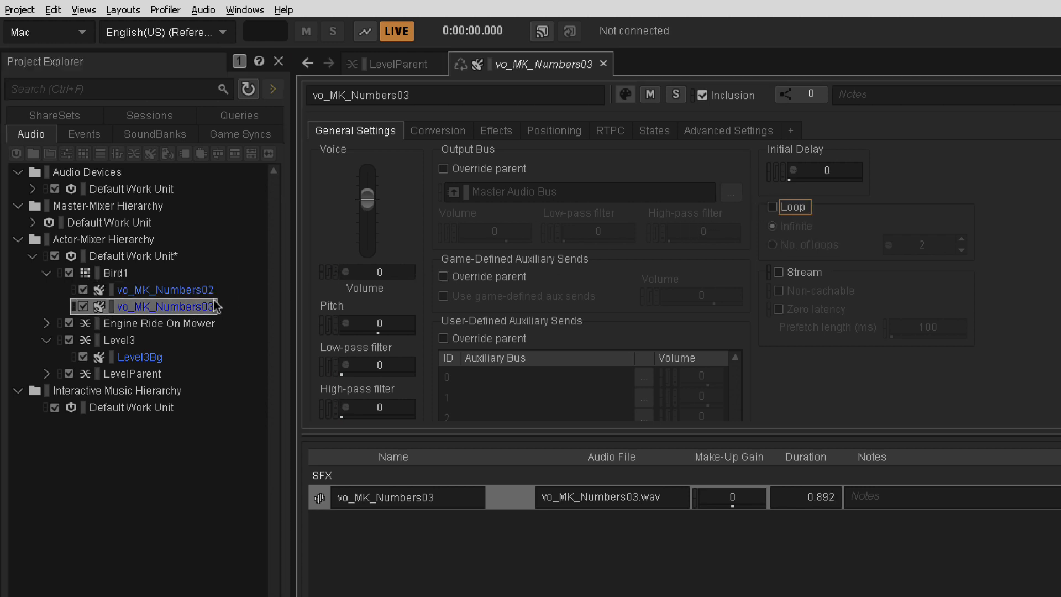
Remove the Levels state group from vo_MK_Numbers02 and check the state settings of both Bird1 sounds.
left_click(164, 293)
left_click(654, 131)
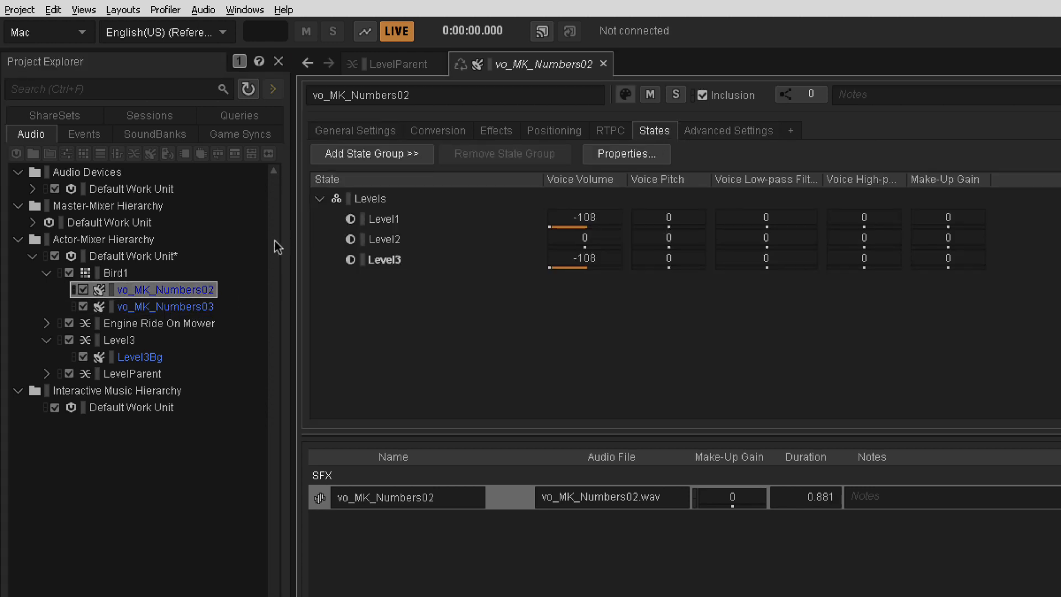
left_click(356, 154)
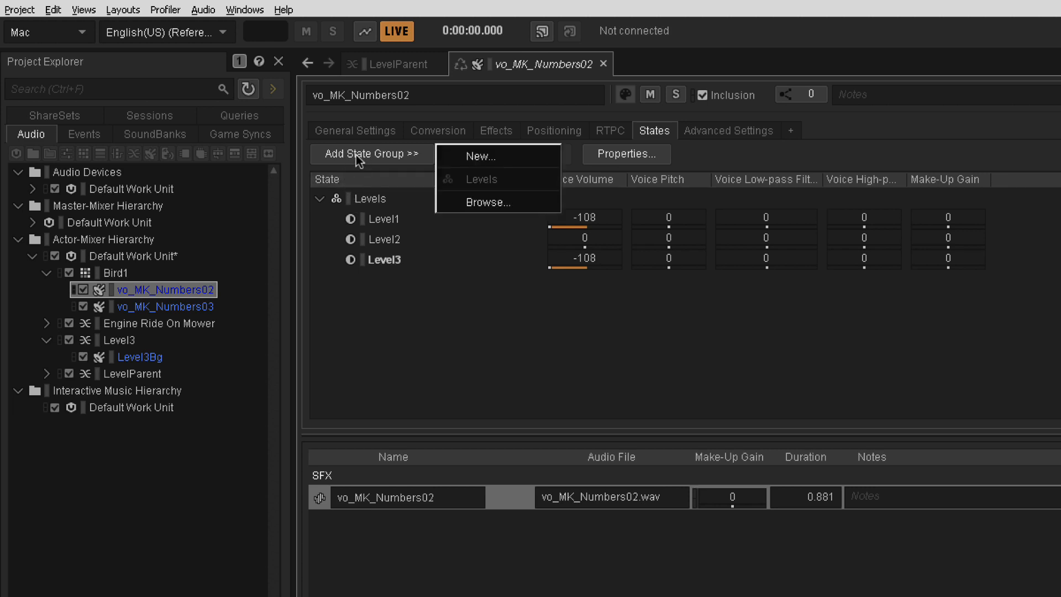
left_click(360, 197)
right_click(360, 197)
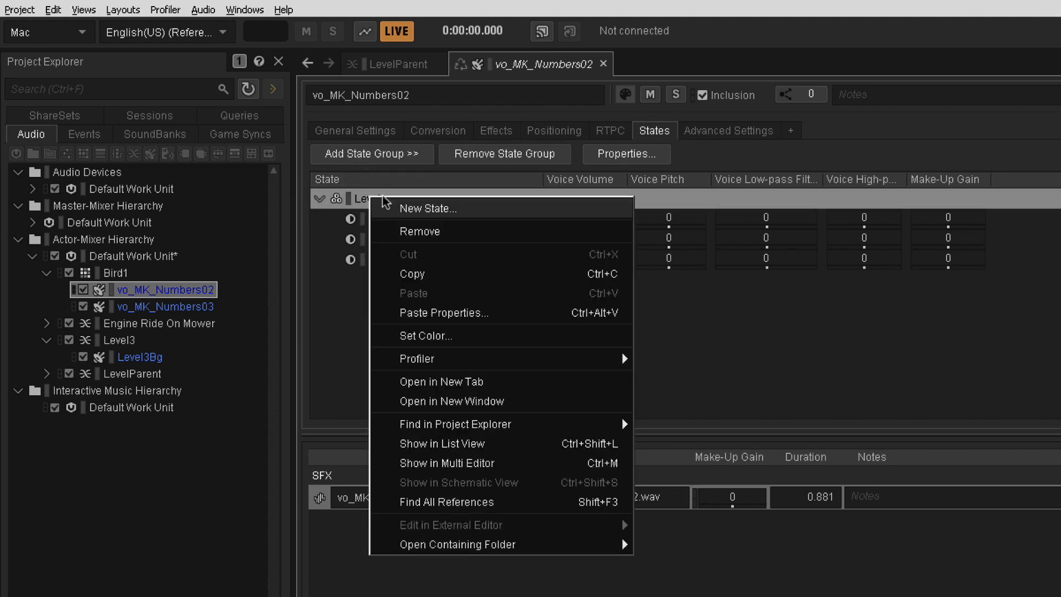
left_click(422, 228)
left_click(190, 307)
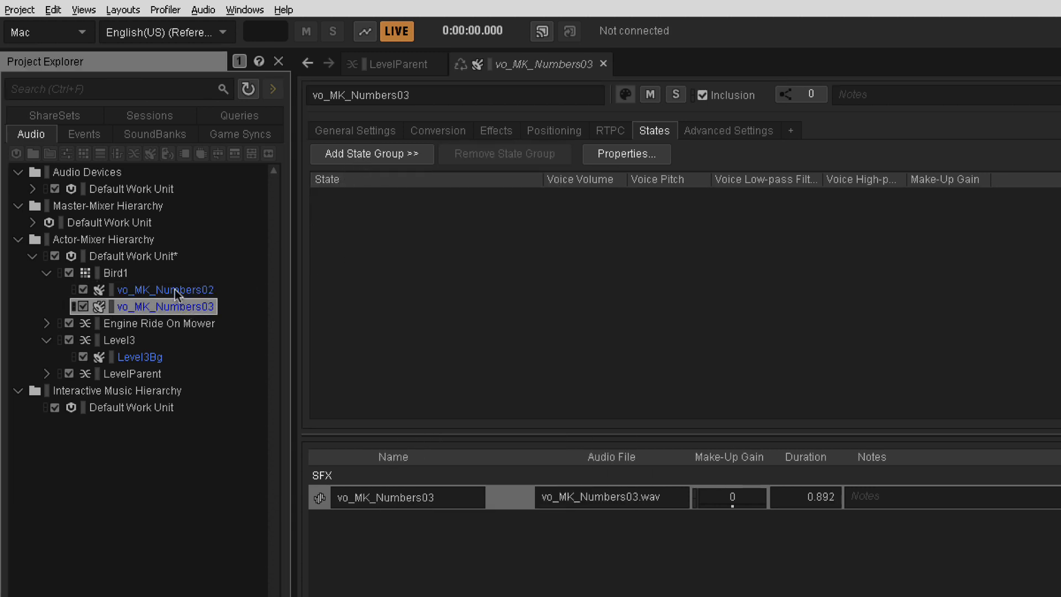
left_click(175, 289)
left_click(177, 307)
left_click(174, 291)
left_click(177, 306)
left_click(170, 291)
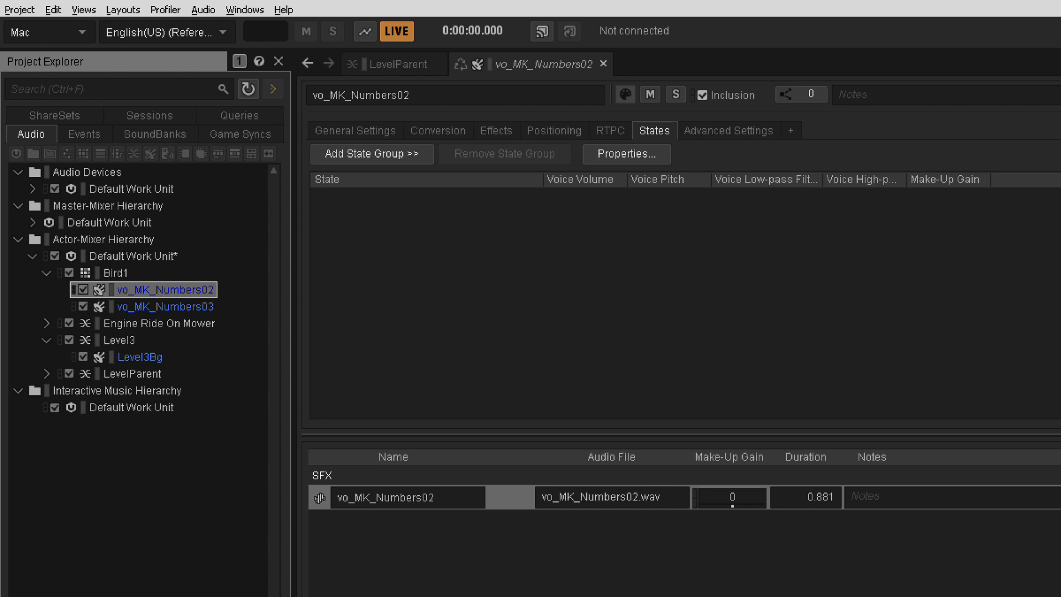
Import vo_MK_Numbers01 into the Bird1 random container and play Bird1.
left_click_drag(0, 381, 142, 293)
left_click(116, 275)
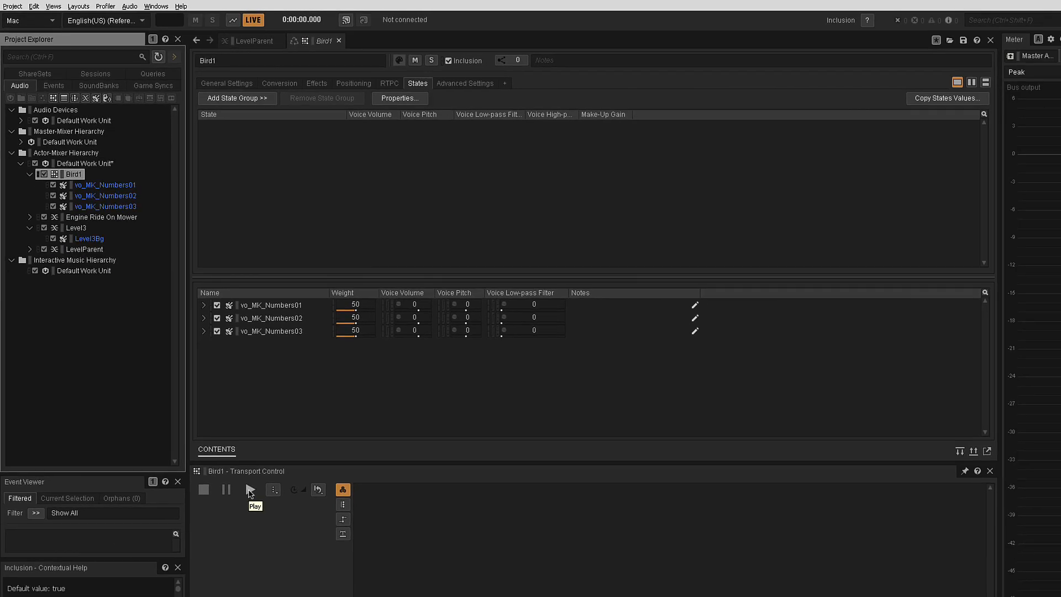
left_click(244, 479)
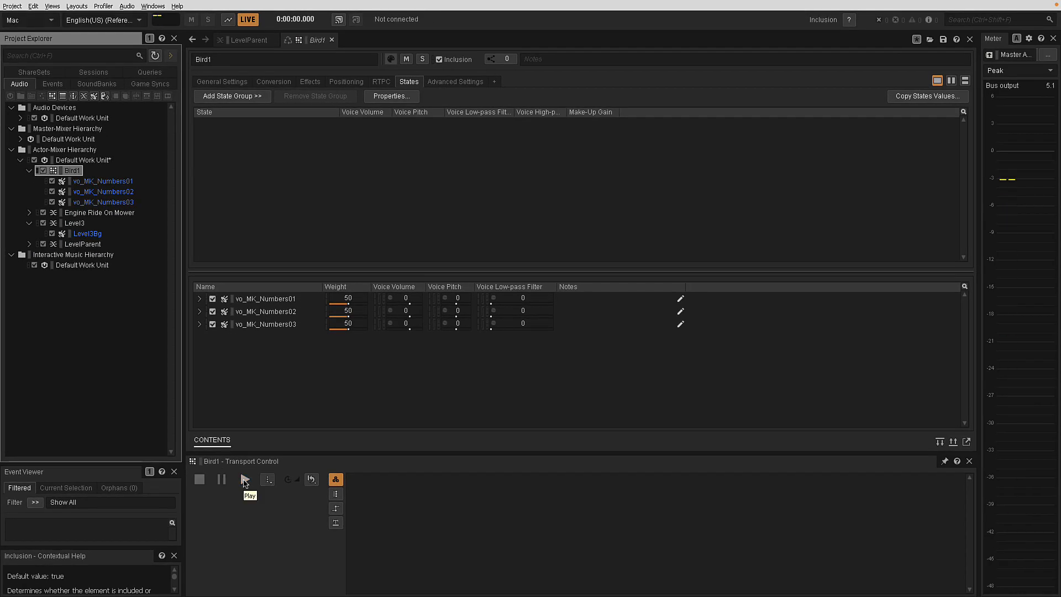
Set Bird1's voice volume to -13 and play it several times to audition the random selection.
left_click(221, 82)
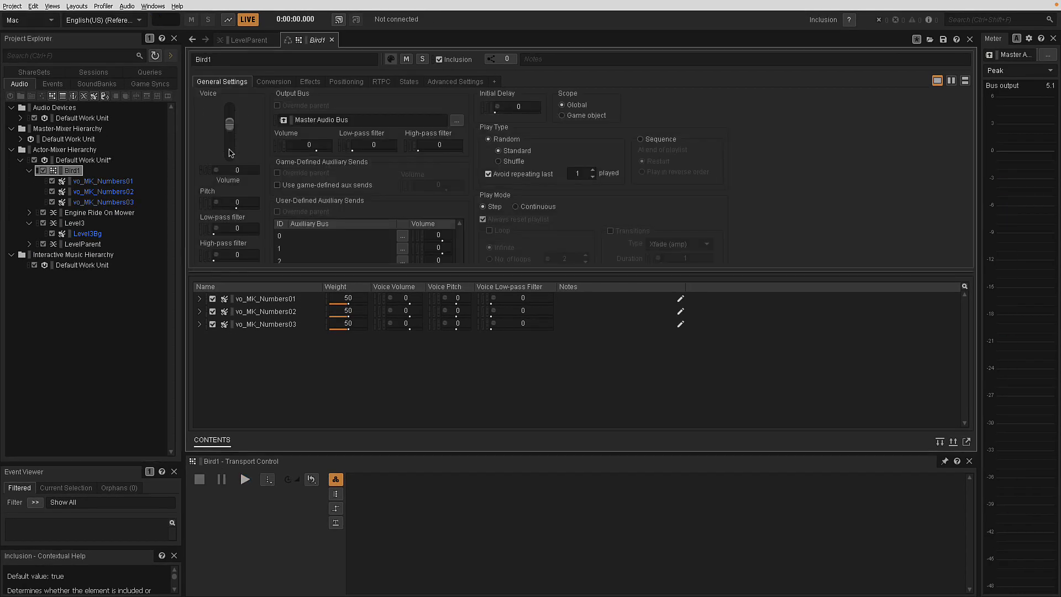
left_click(244, 479)
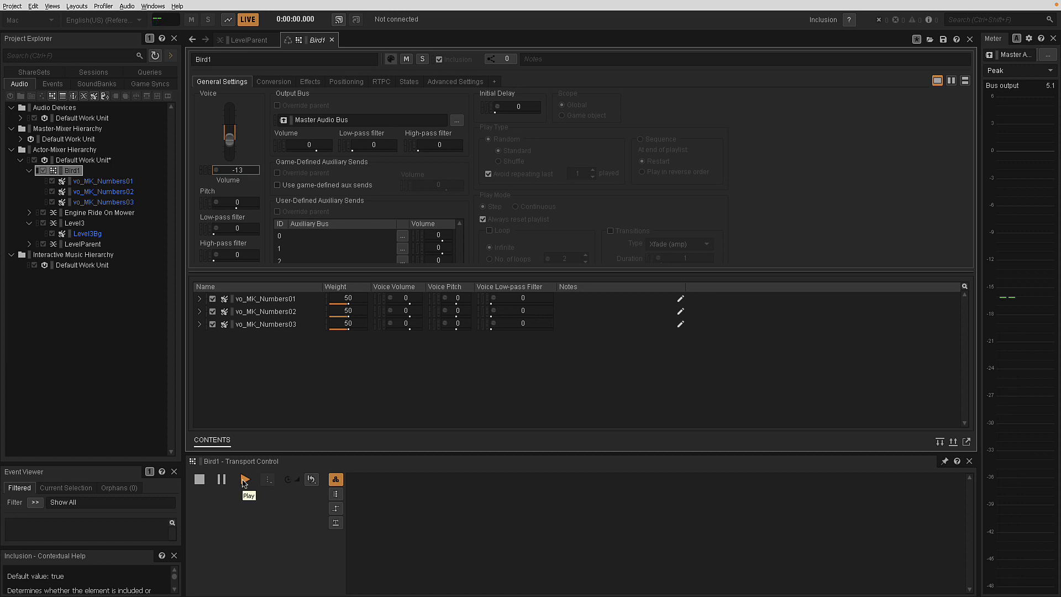
left_click(244, 479)
left_click(245, 480)
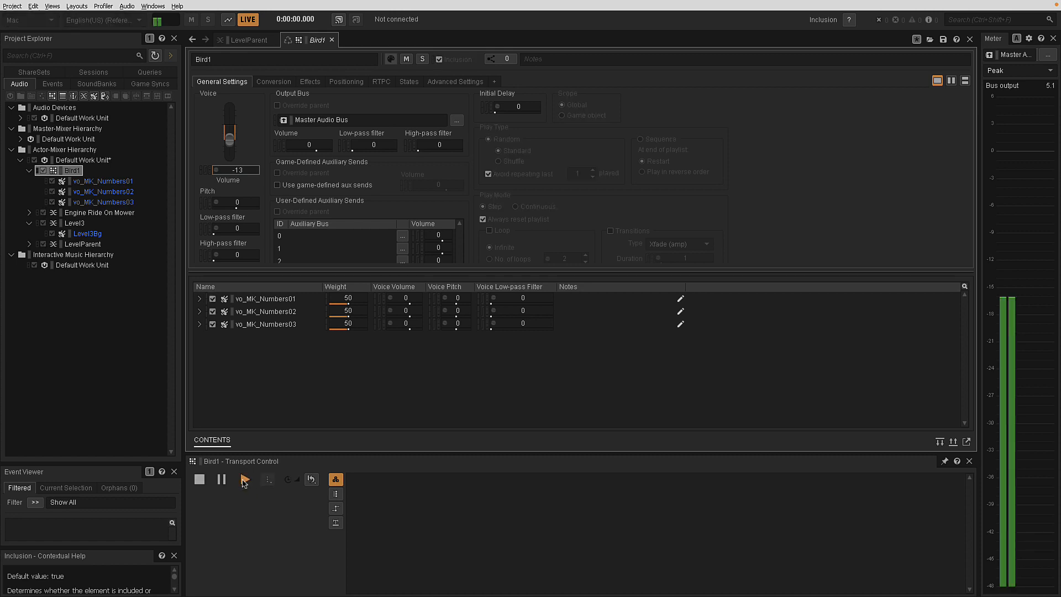
left_click(244, 480)
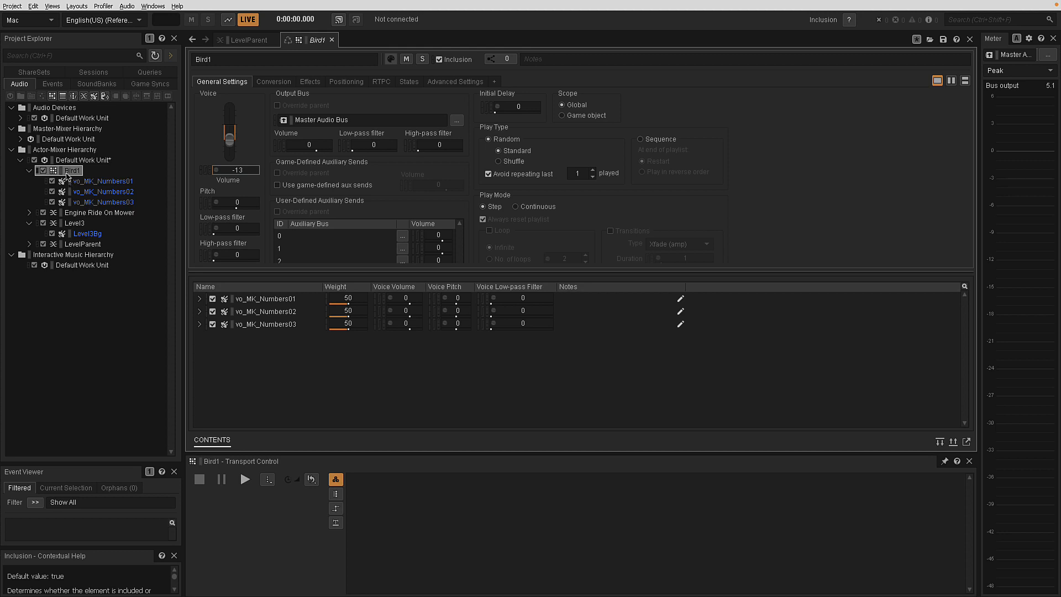
Create a sequence container named Birds directly under the Actor-Mixer Hierarchy's Default Work Unit.
left_click(29, 170)
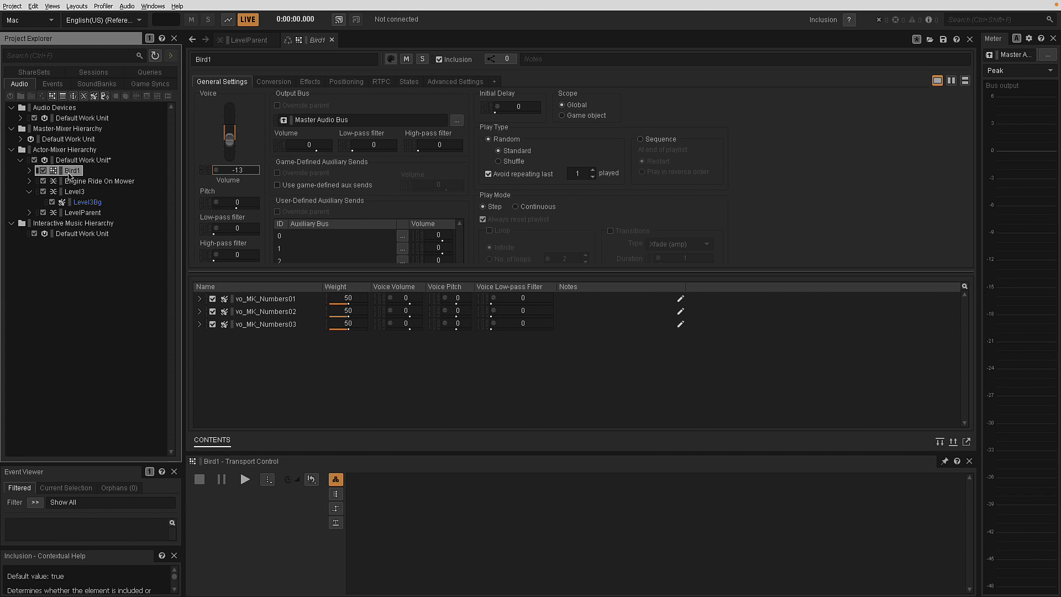
left_click(73, 162)
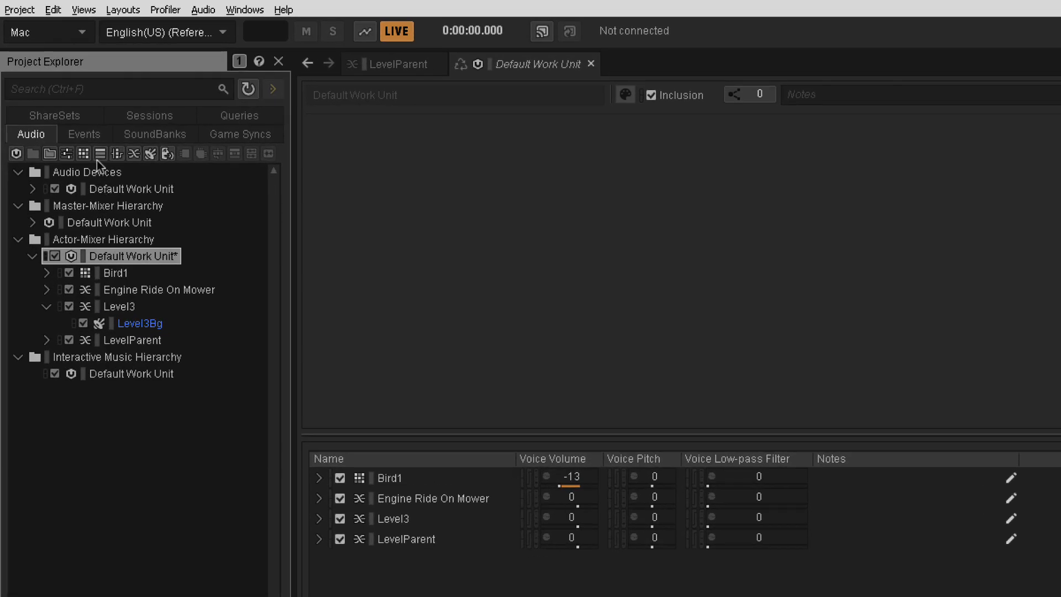
left_click(98, 158)
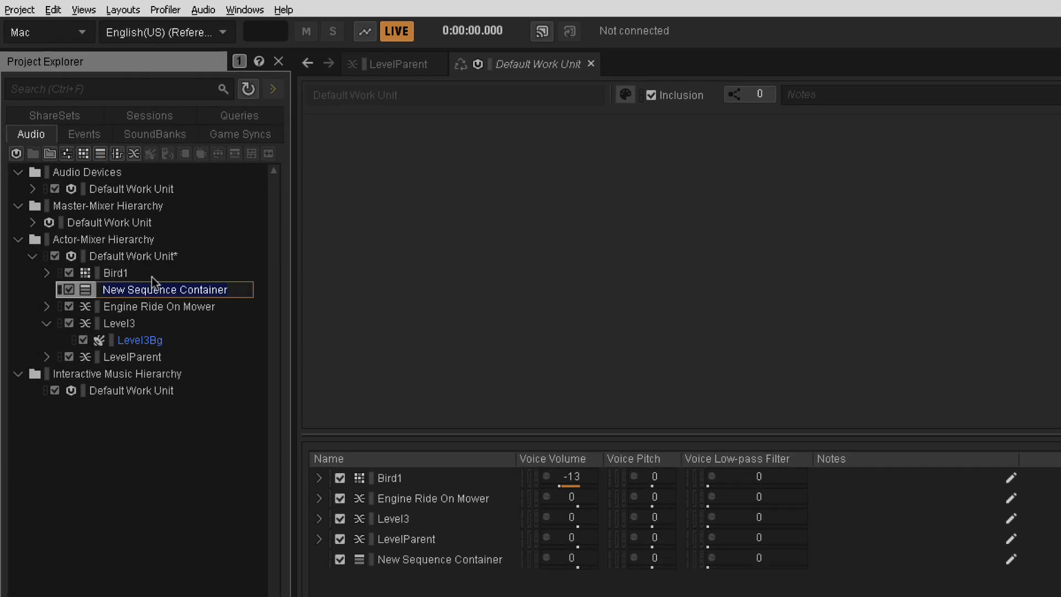
type("Birds")
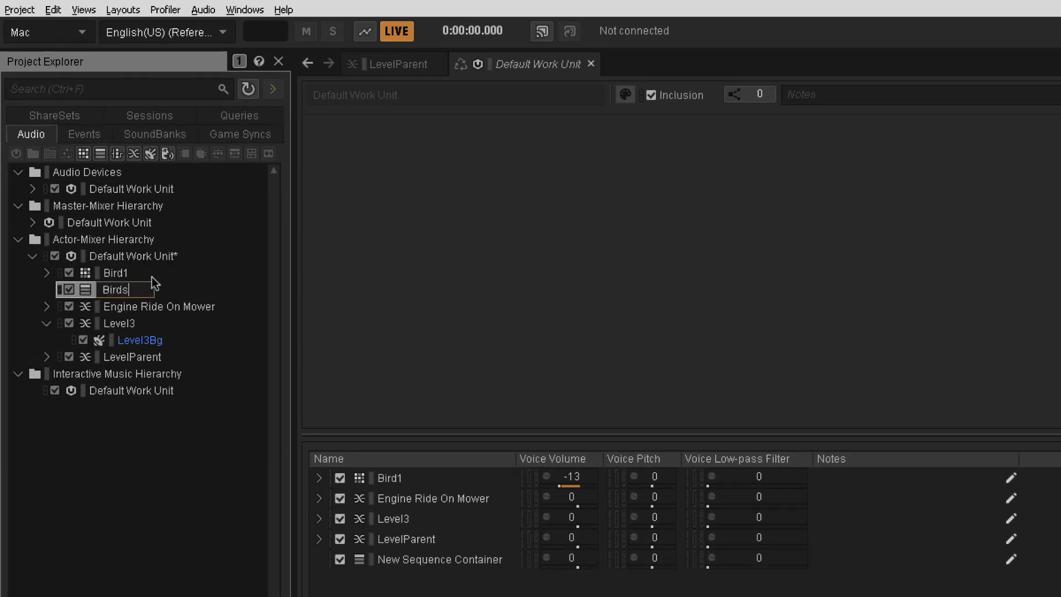
key("Return")
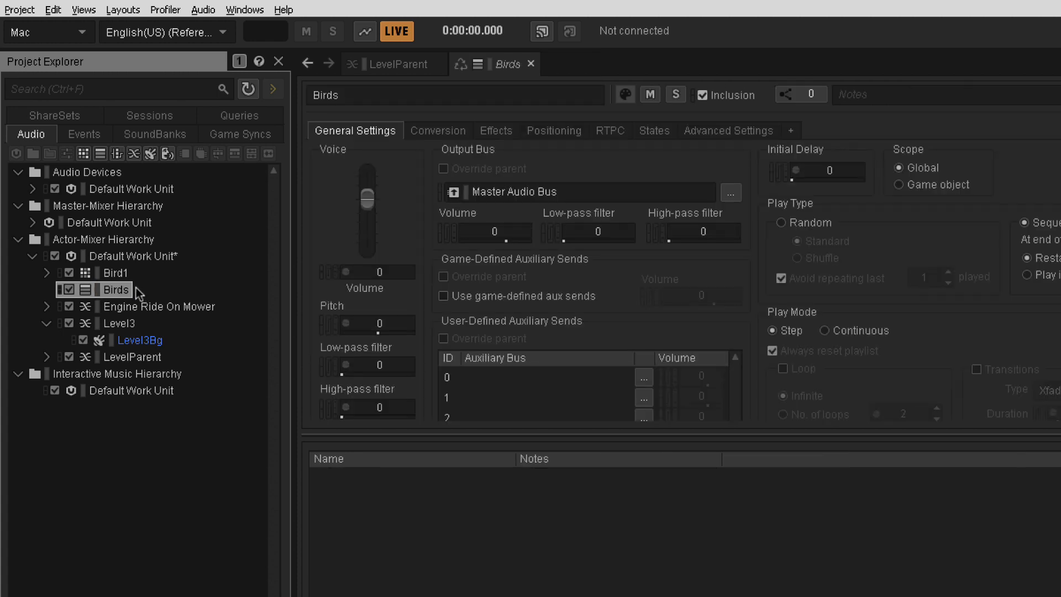
Move the Bird1 random container into the Birds sequence container and check its contents.
left_click_drag(116, 270, 124, 283)
left_click(111, 274)
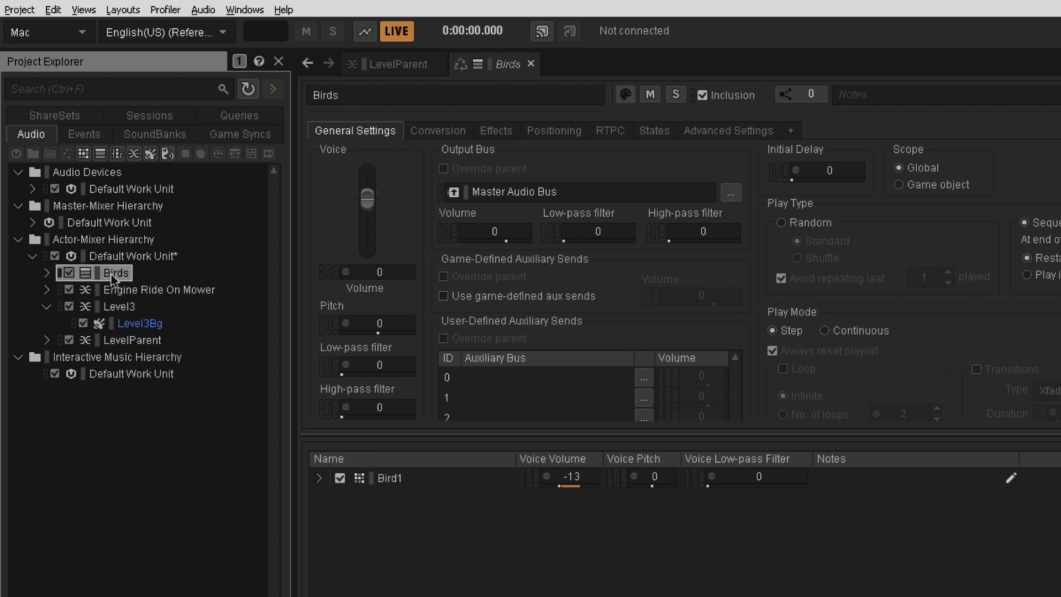
left_click(47, 273)
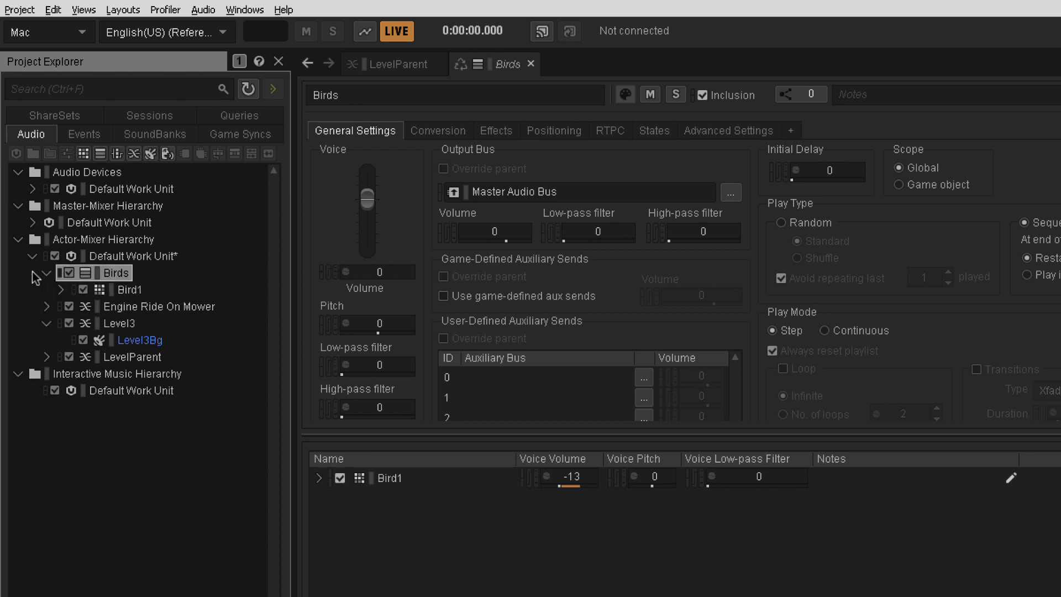
left_click(128, 291)
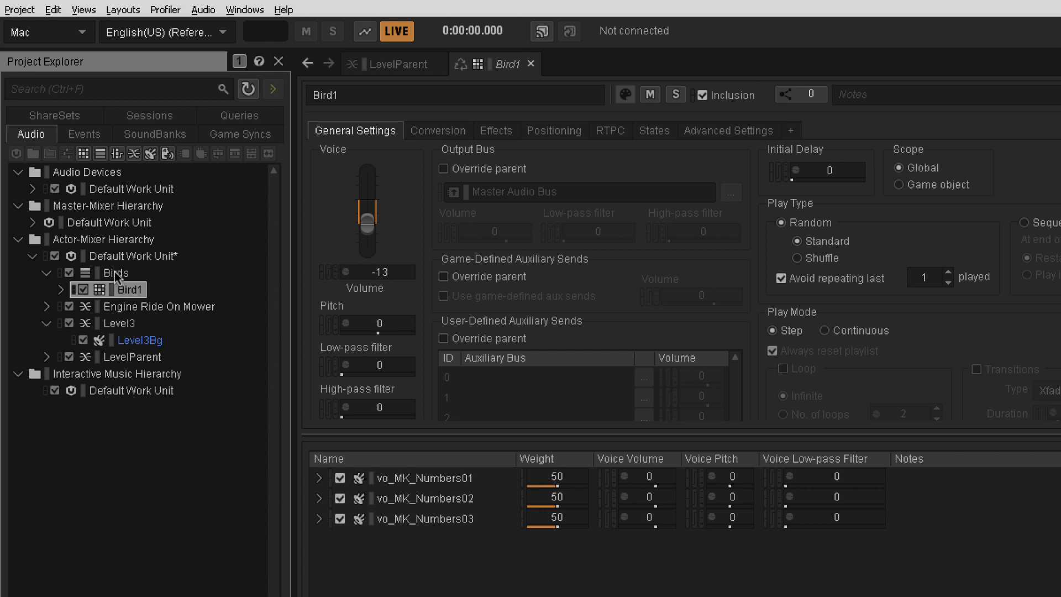
Add Bird1 to the Birds playlist and play Bird1 several times to audition it.
left_click(114, 271)
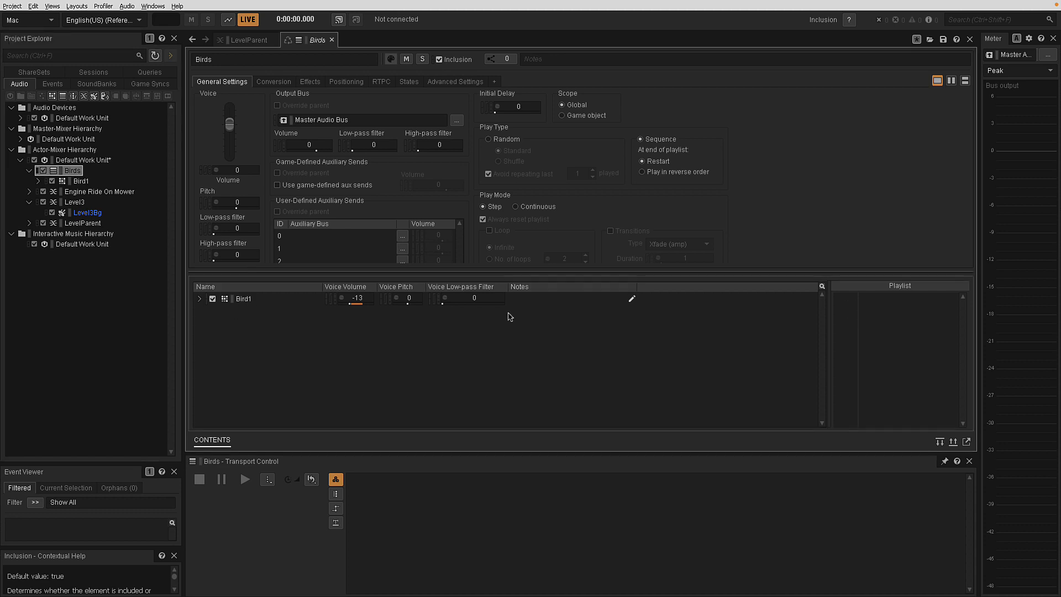
left_click(242, 301)
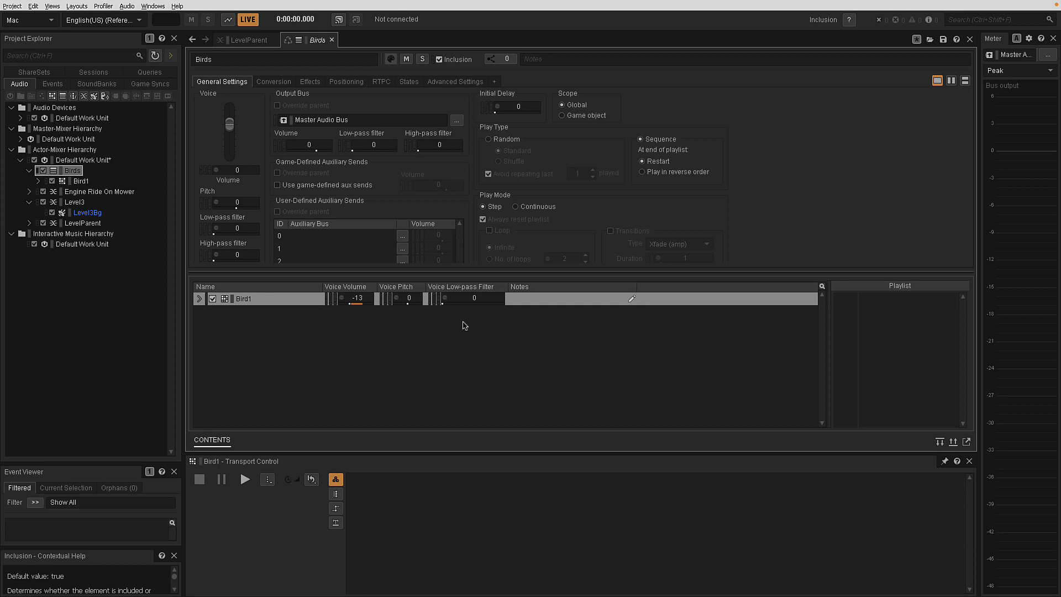
left_click(262, 325)
left_click_drag(245, 299, 888, 305)
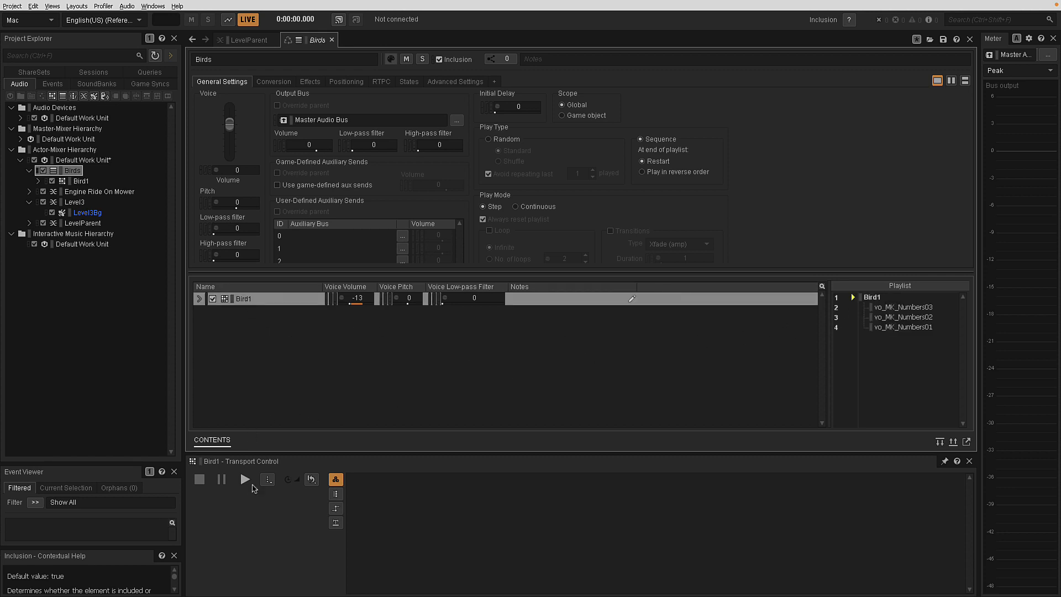
left_click(244, 479)
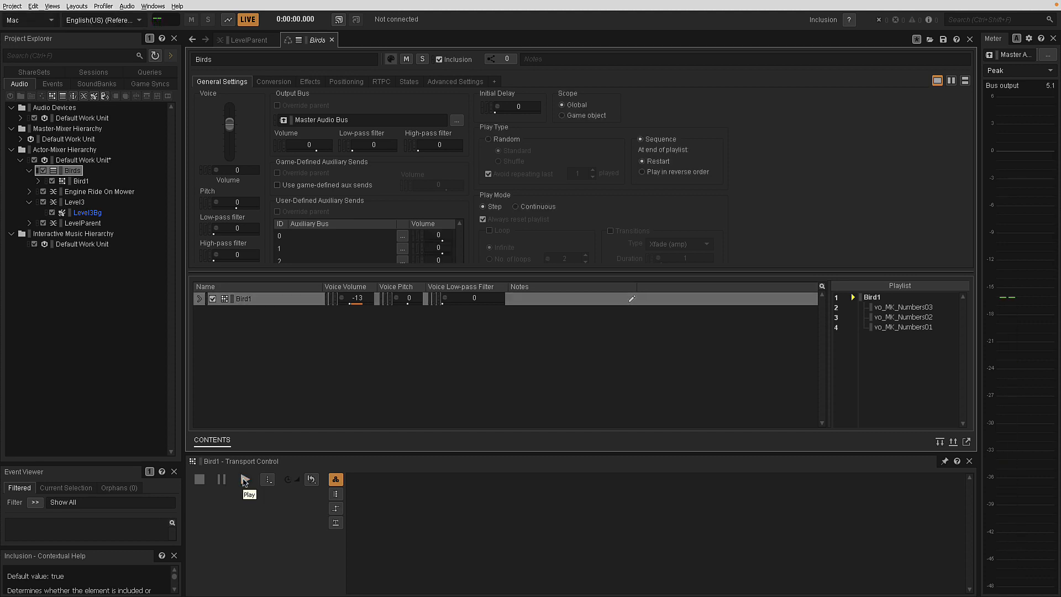
left_click(245, 479)
left_click(245, 480)
left_click(245, 479)
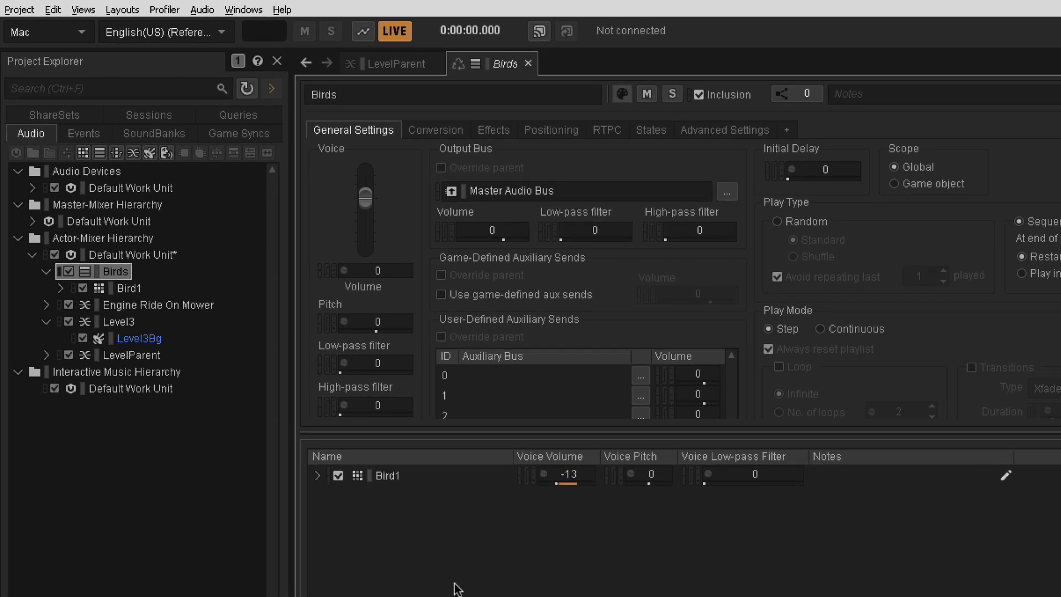
Set Birds to continuous play mode with infinite looping and audition the container.
left_click(821, 331)
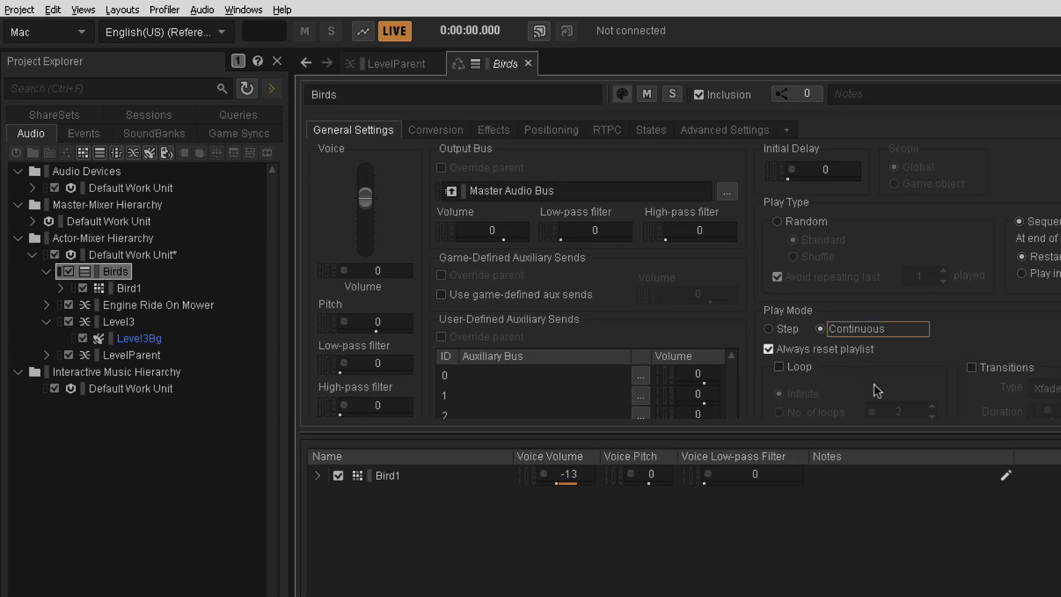
left_click(779, 367)
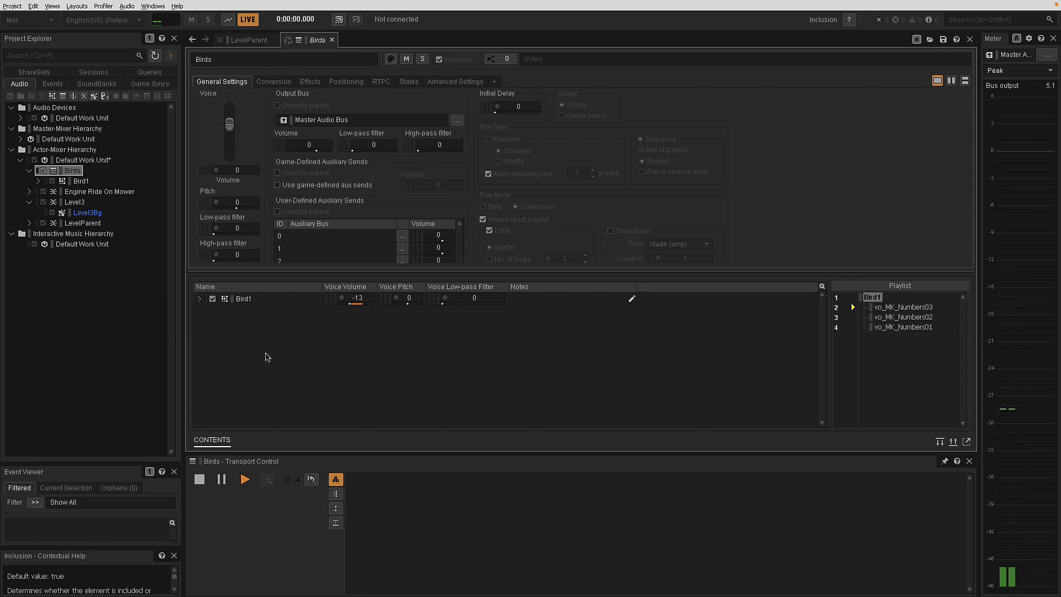
left_click(199, 479)
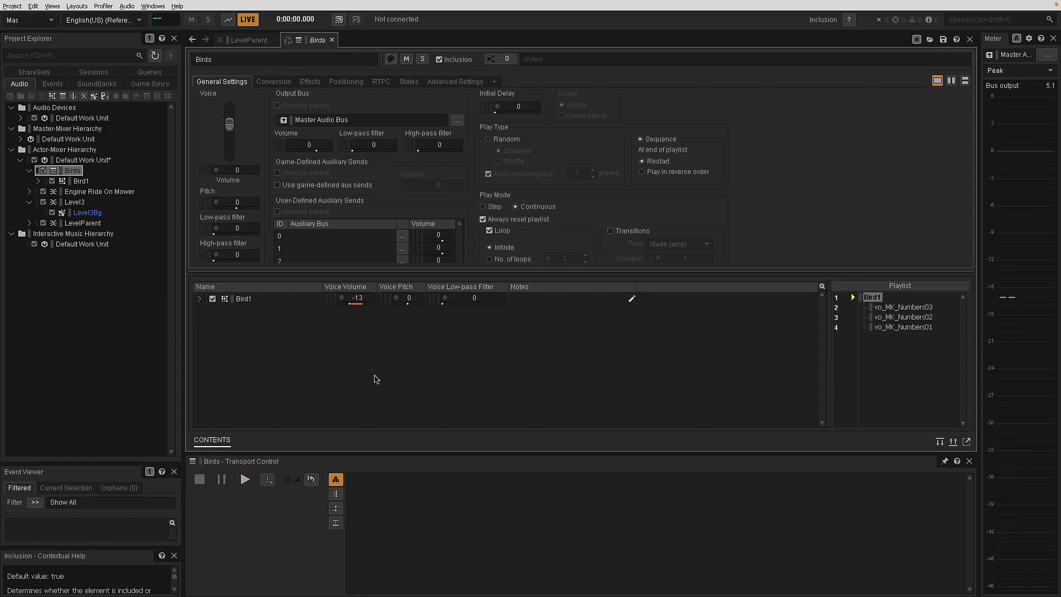
left_click(375, 379)
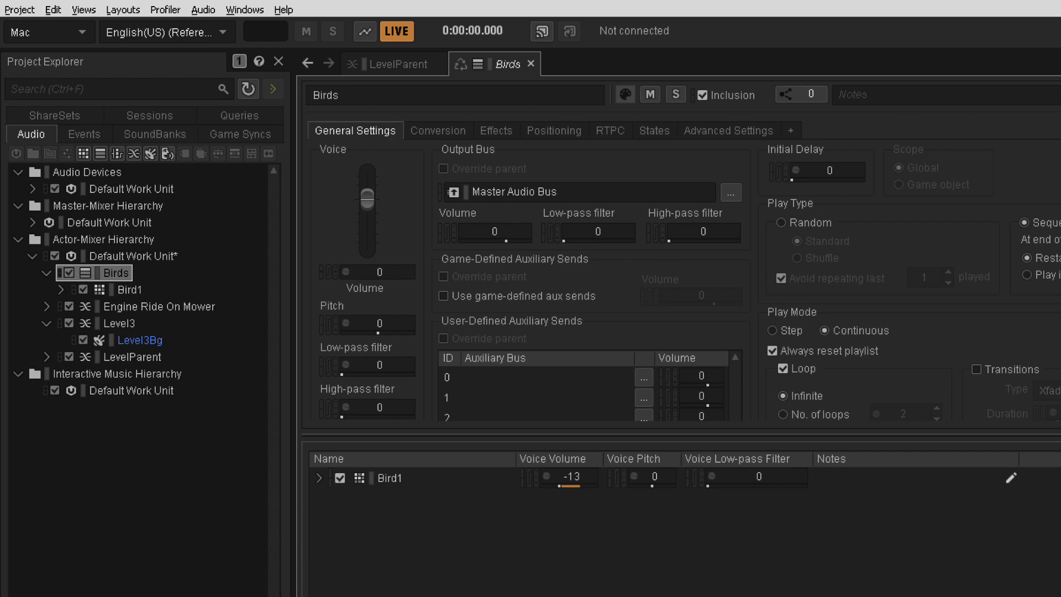
Import vo_MK_Numbers04, vo_MK_Numbers05 and vo_MK_Numbers06 into Birds as Sound SFX objects.
left_click_drag(3, 398, 111, 263)
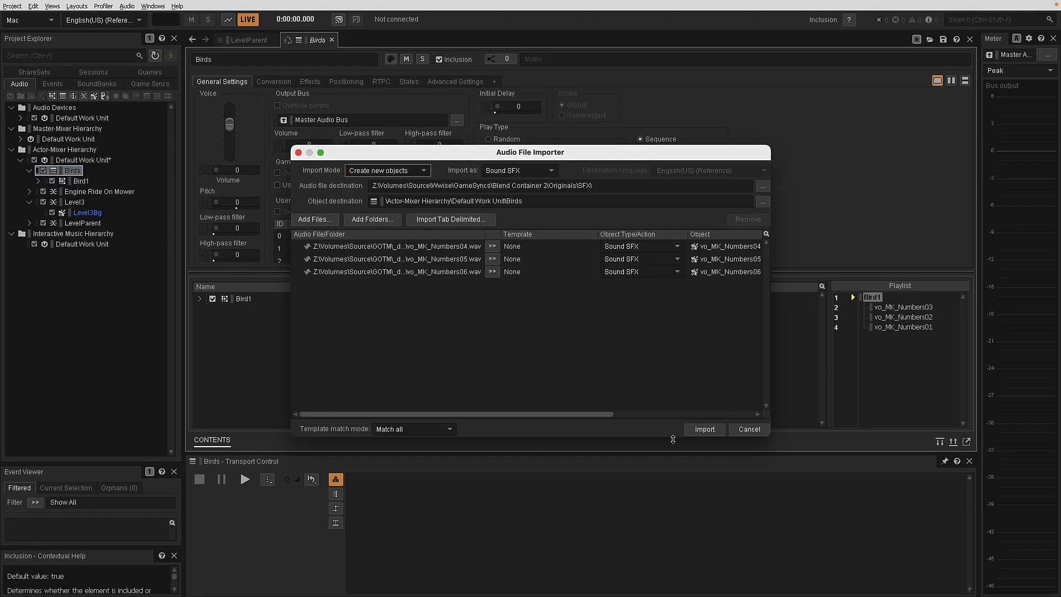
left_click(709, 430)
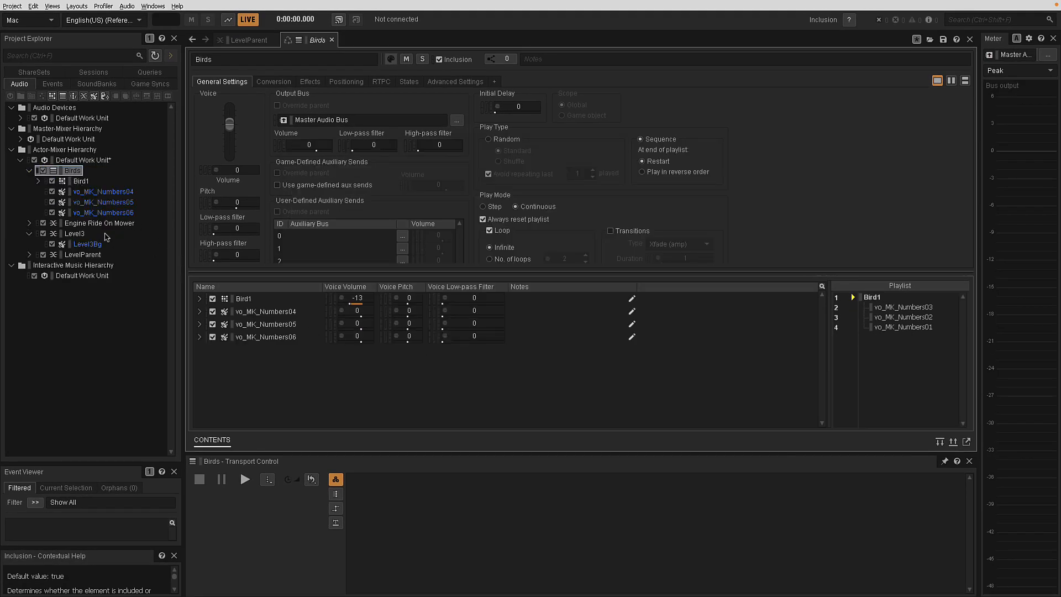
left_click(103, 192)
left_click(105, 212, "shift")
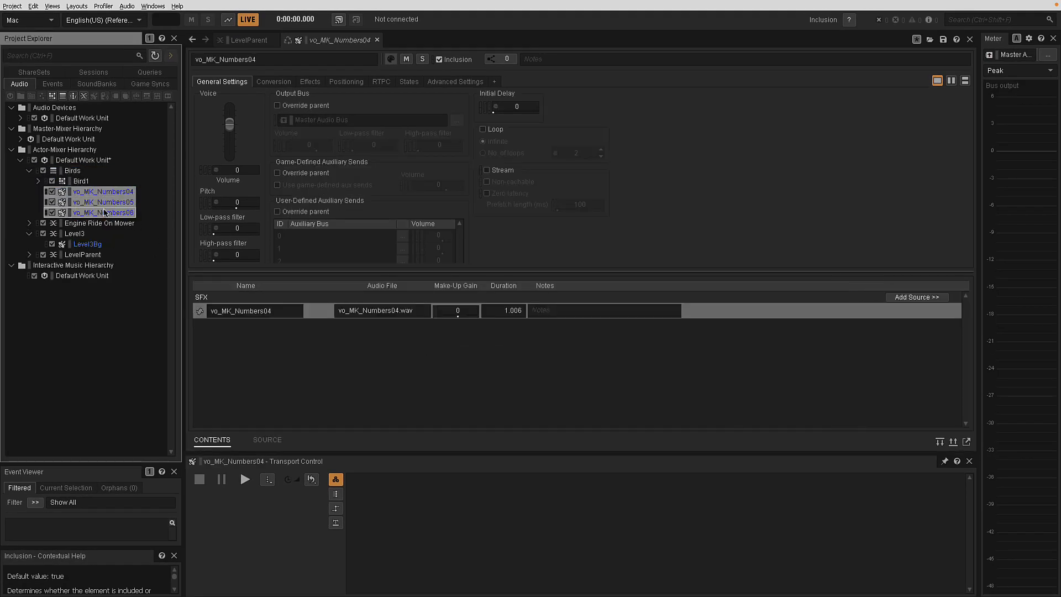
Create a random container named Bird2 inside Birds.
left_click(86, 168)
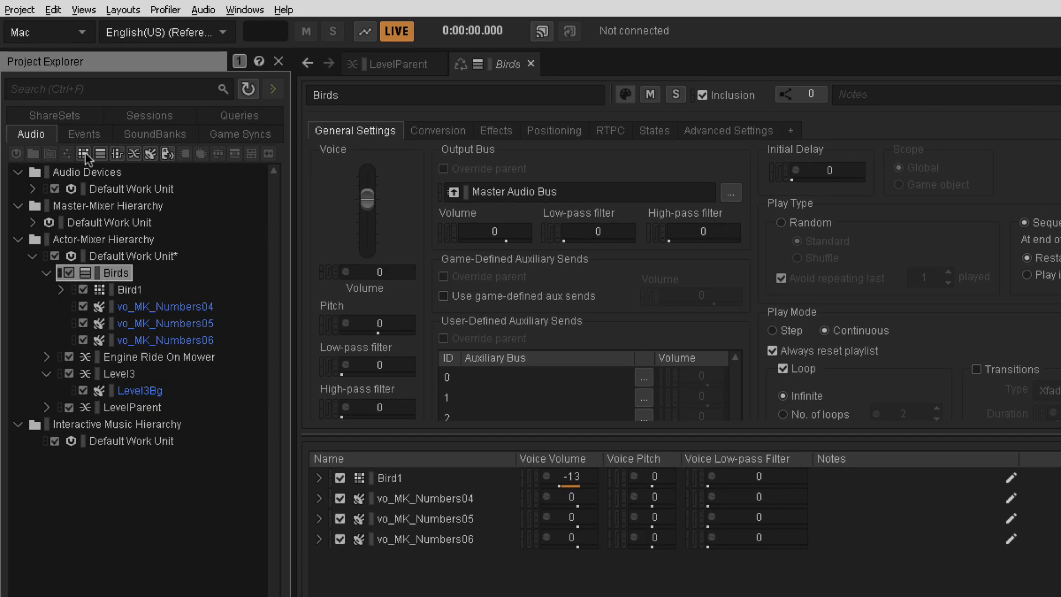
left_click(82, 154)
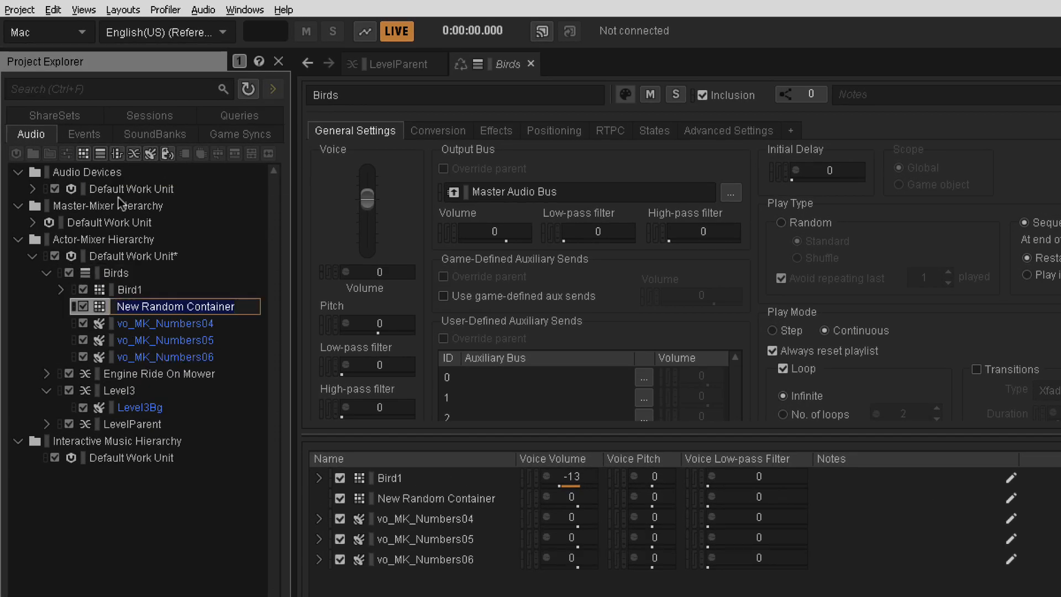
type("Bird2")
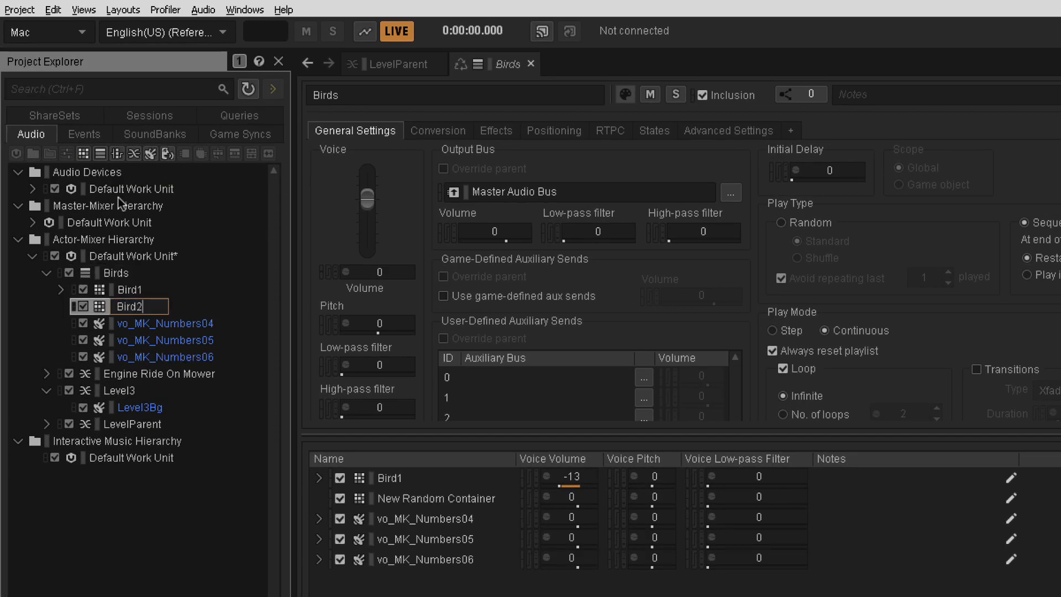
key("Return")
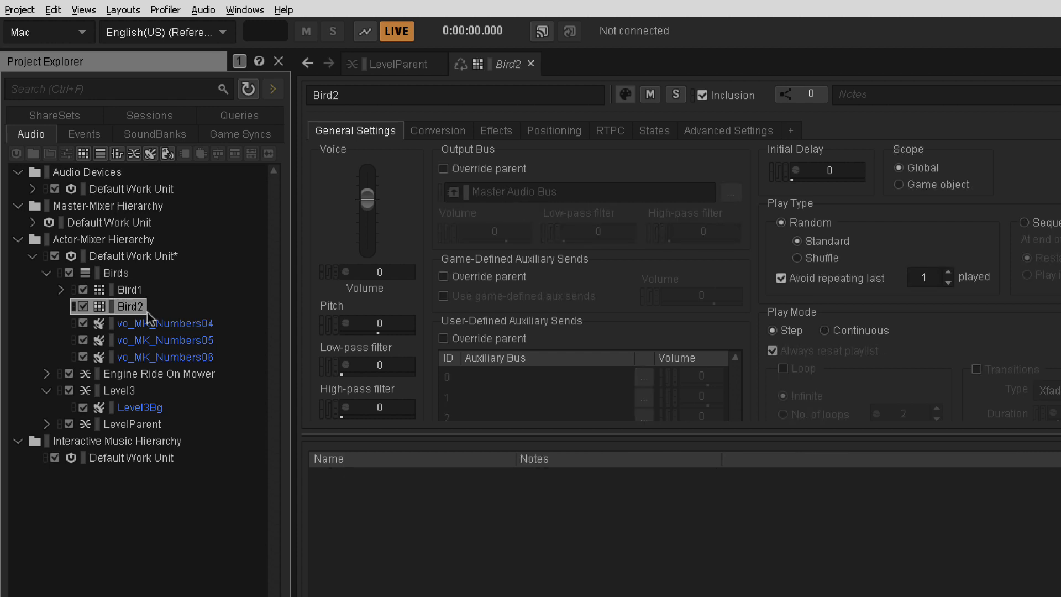
Move vo_MK_Numbers04, vo_MK_Numbers05 and vo_MK_Numbers06 into the Bird2 random container and check its contents.
left_click(154, 327)
left_click(137, 356, "shift")
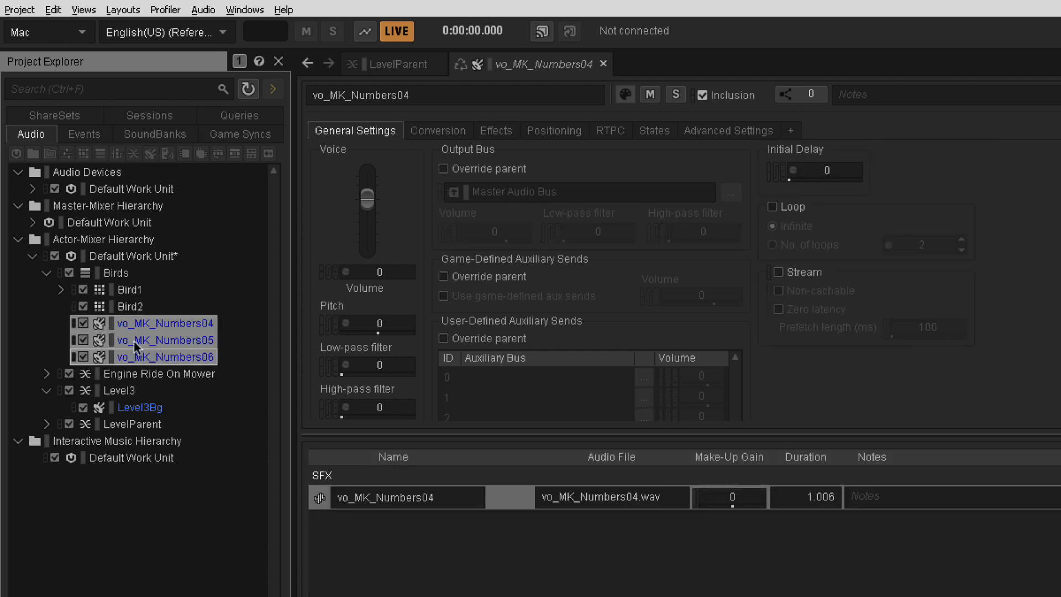
mouse_move(129, 322)
left_mouse_down()
mouse_move(127, 310)
mouse_move(111, 312)
left_mouse_up()
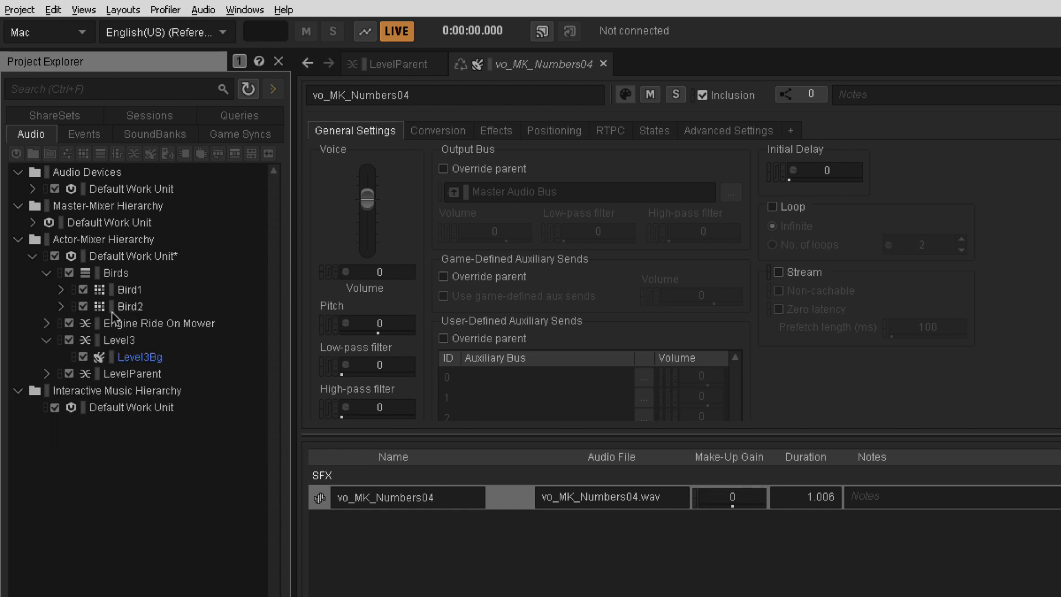
left_click(60, 307)
left_click(61, 307)
Add Bird2 to the Birds playlist after Bird1.
left_click(116, 272)
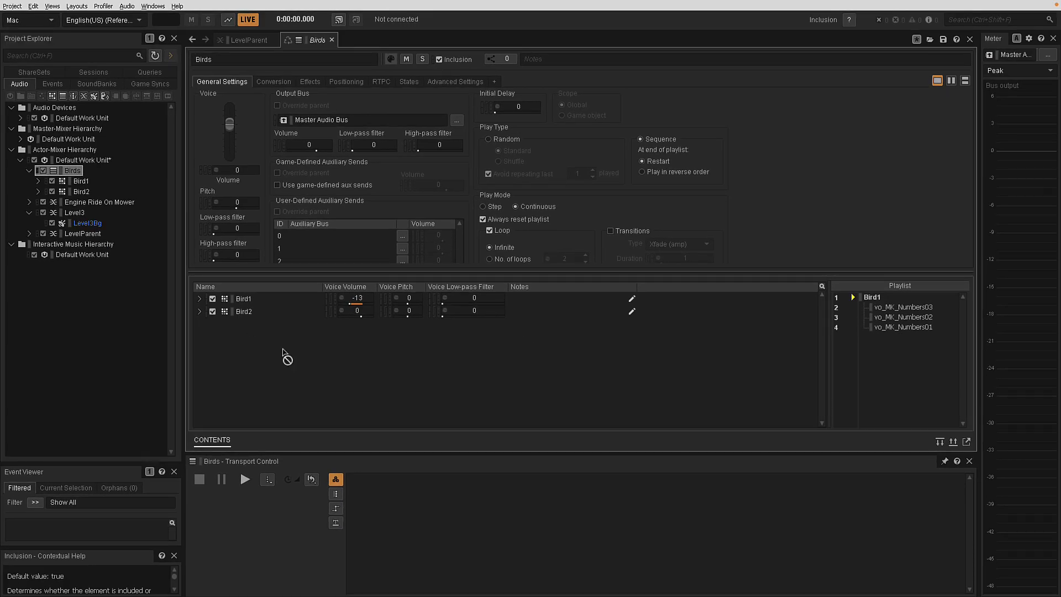
left_click_drag(282, 354, 884, 348)
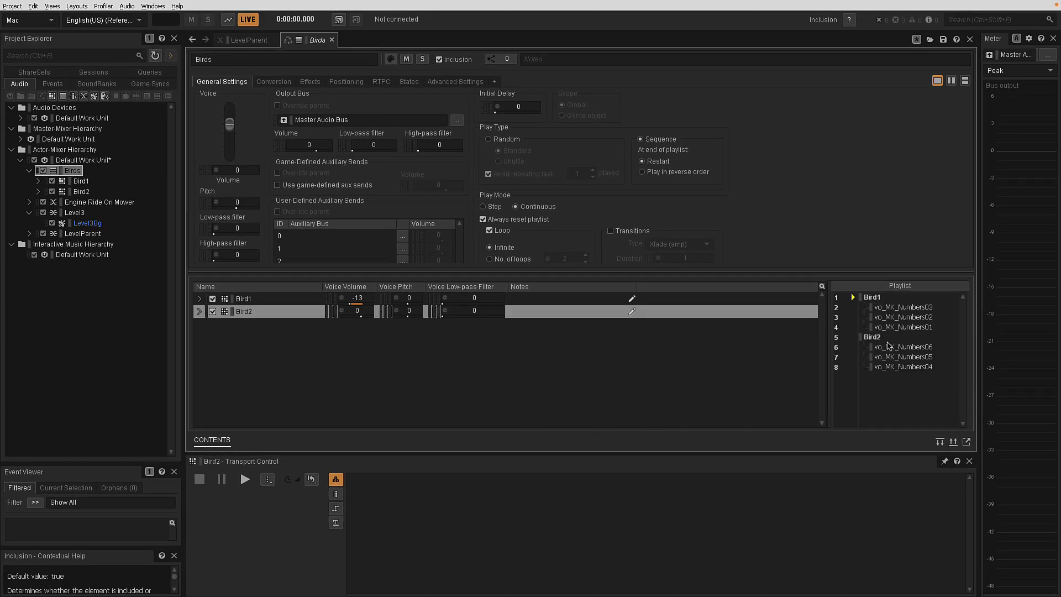
left_click(431, 389)
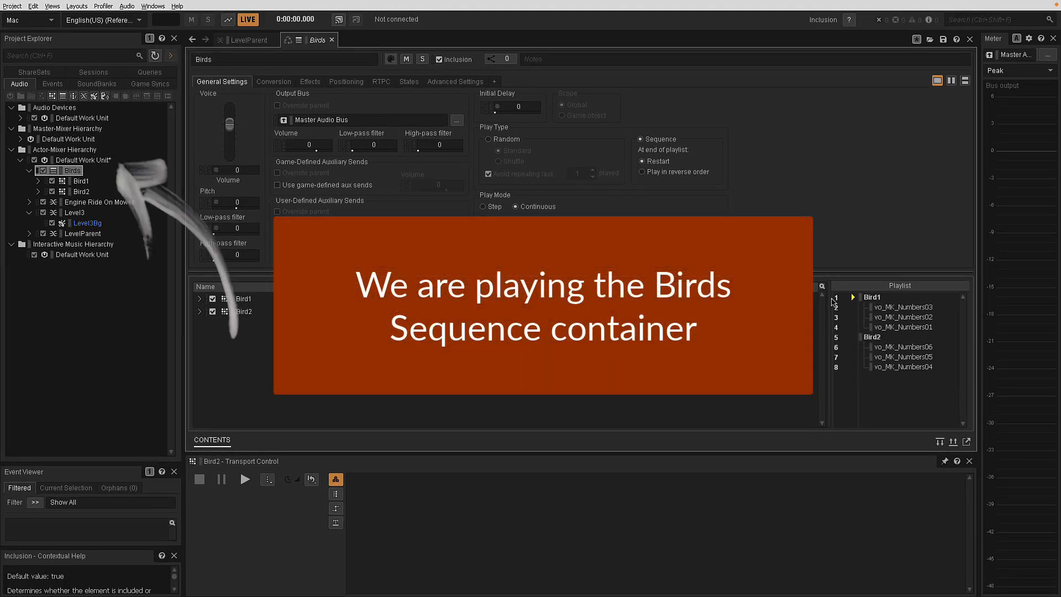
Set Bird2's voice volume to -13 and play the Birds sequence container to audition both birds in order.
left_click(81, 191)
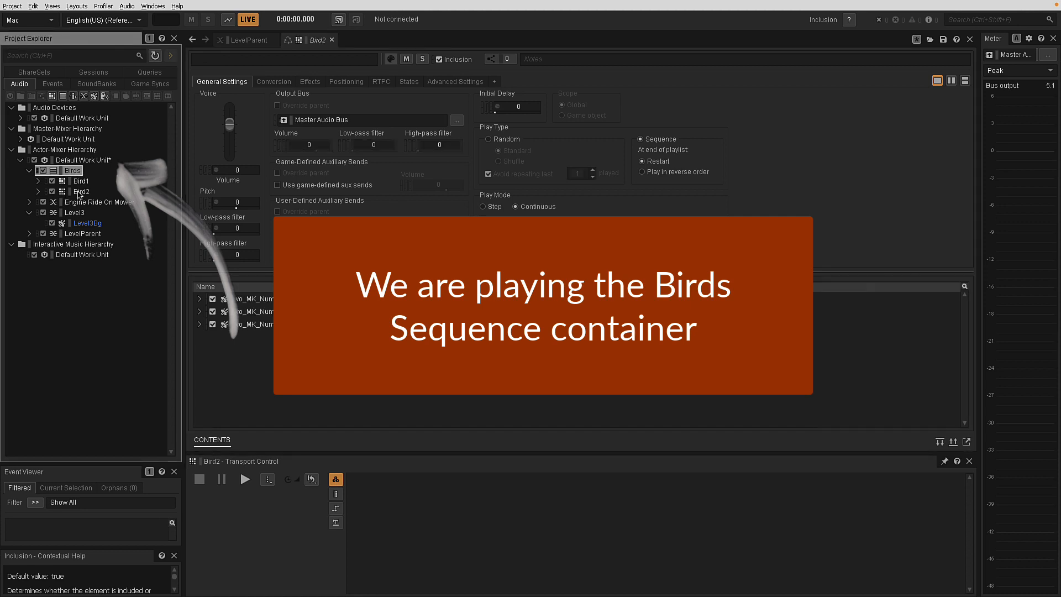
left_click_drag(229, 122, 229, 138)
left_click(72, 171)
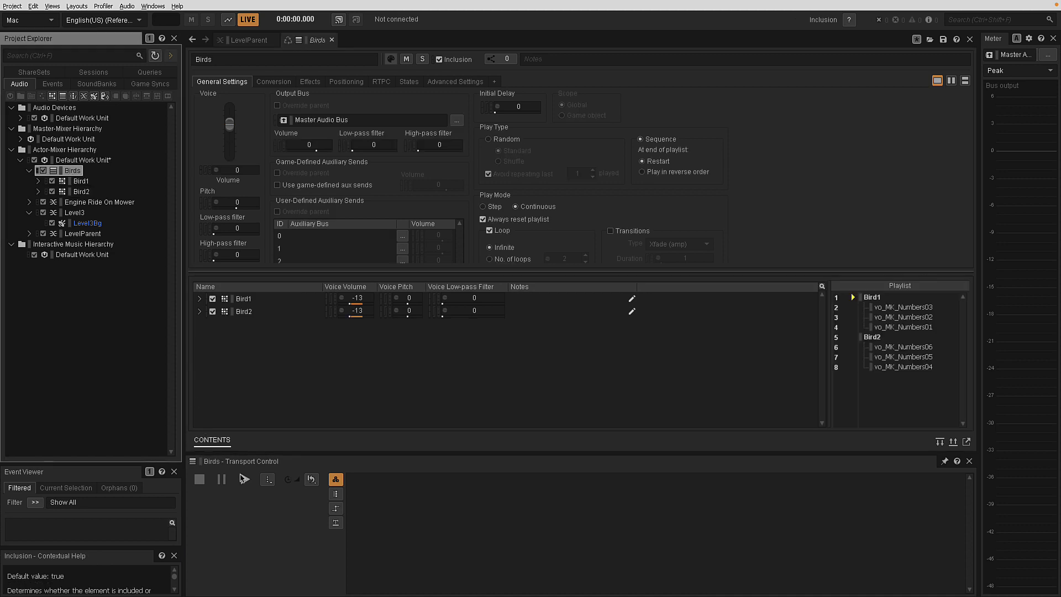
left_click(245, 479)
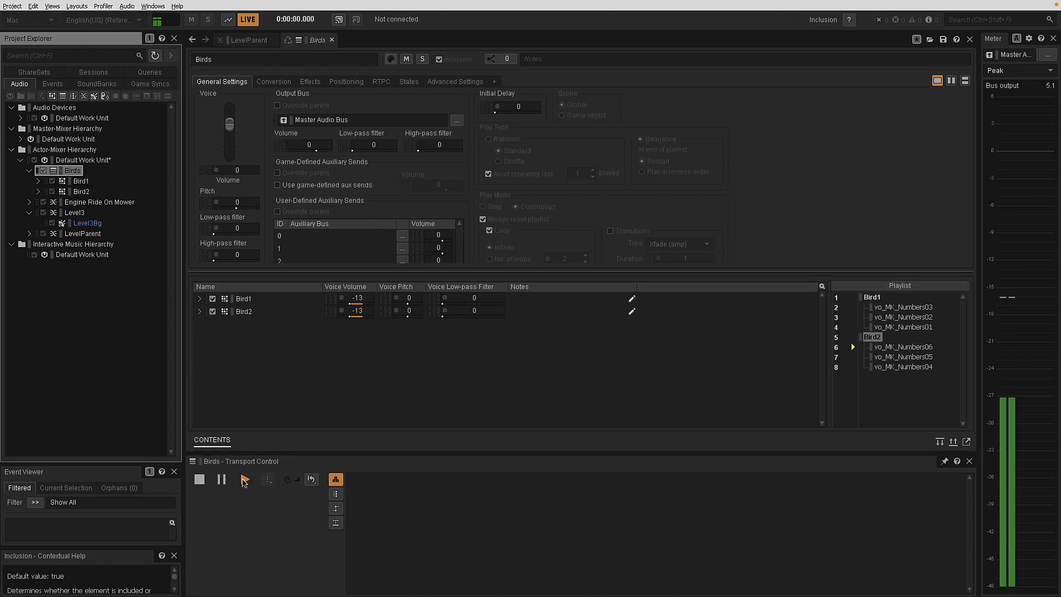
left_click(200, 479)
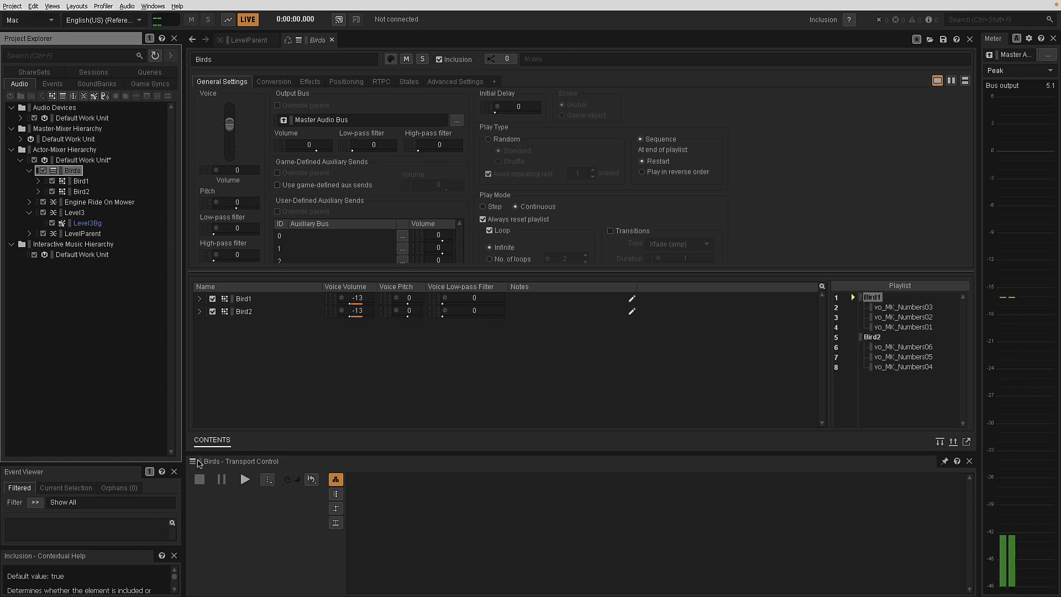
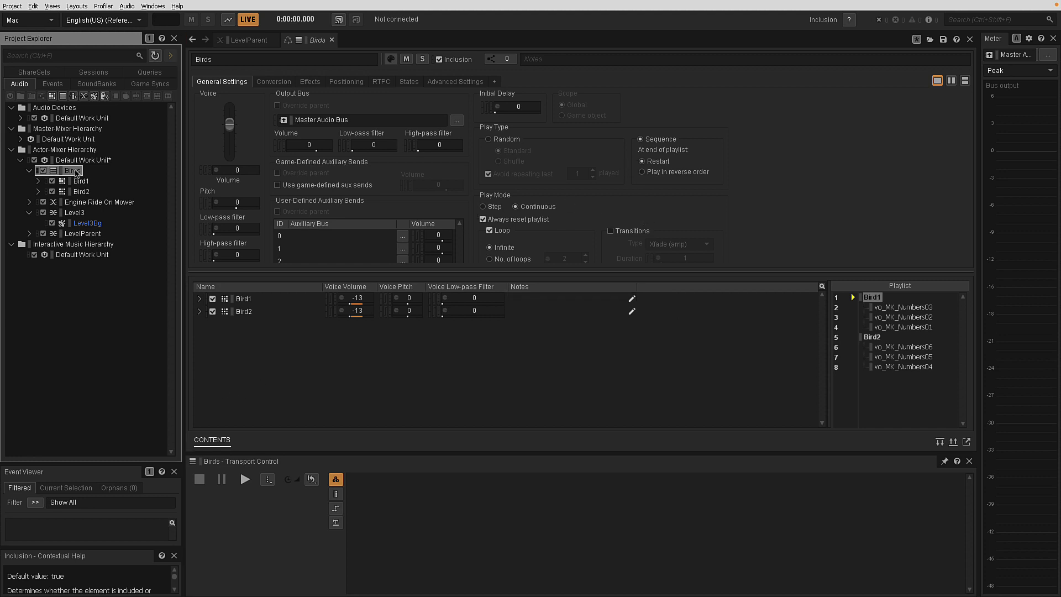
left_click(245, 479)
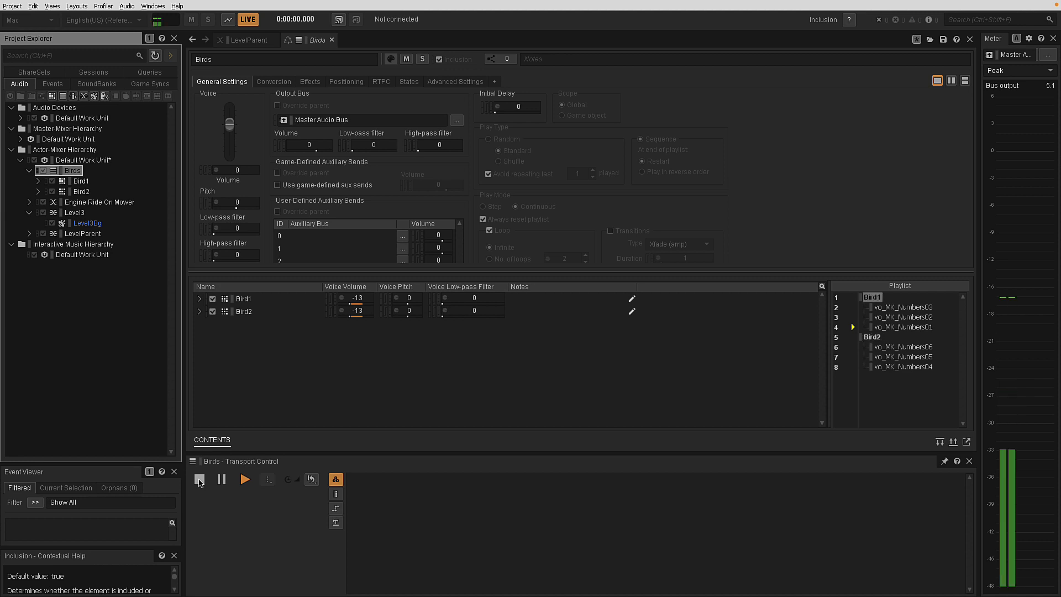
Stop playback, add a Silence source as a new child of Birds and name it Silence1.
key("space")
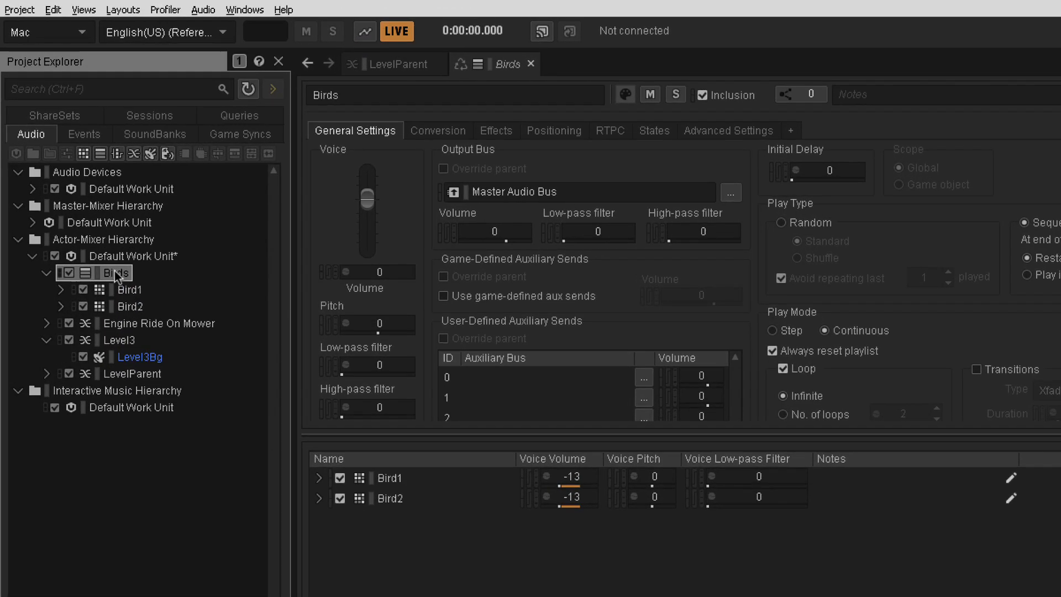
right_click(73, 172)
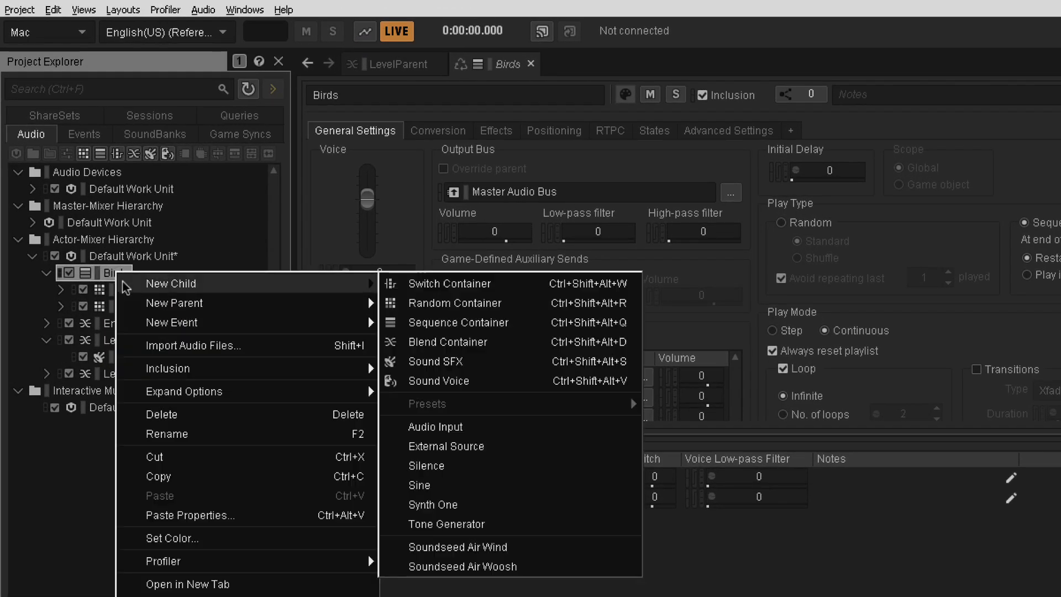
mouse_move(343, 287)
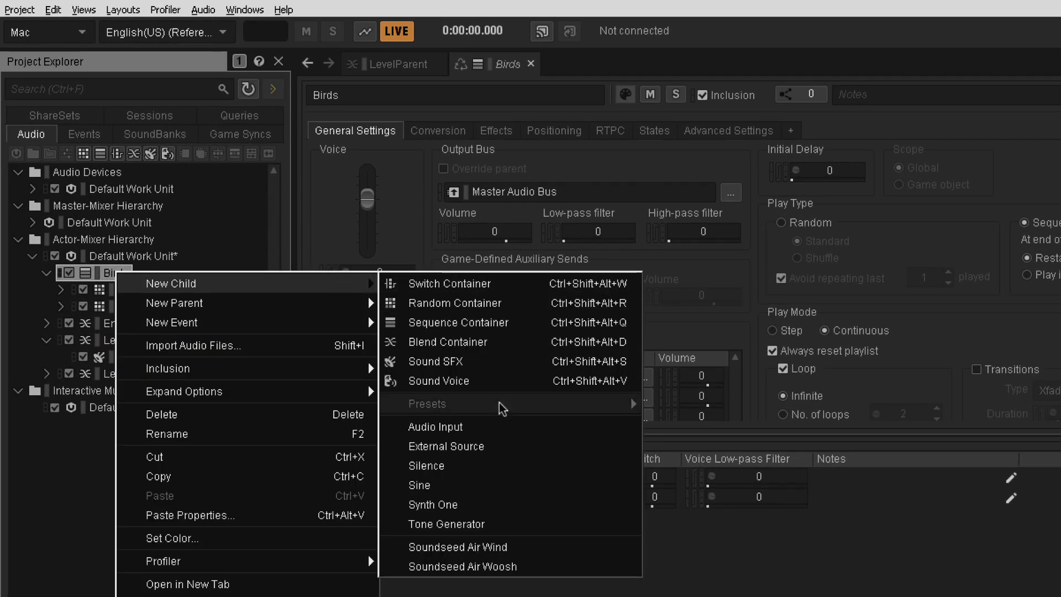
left_click(479, 465)
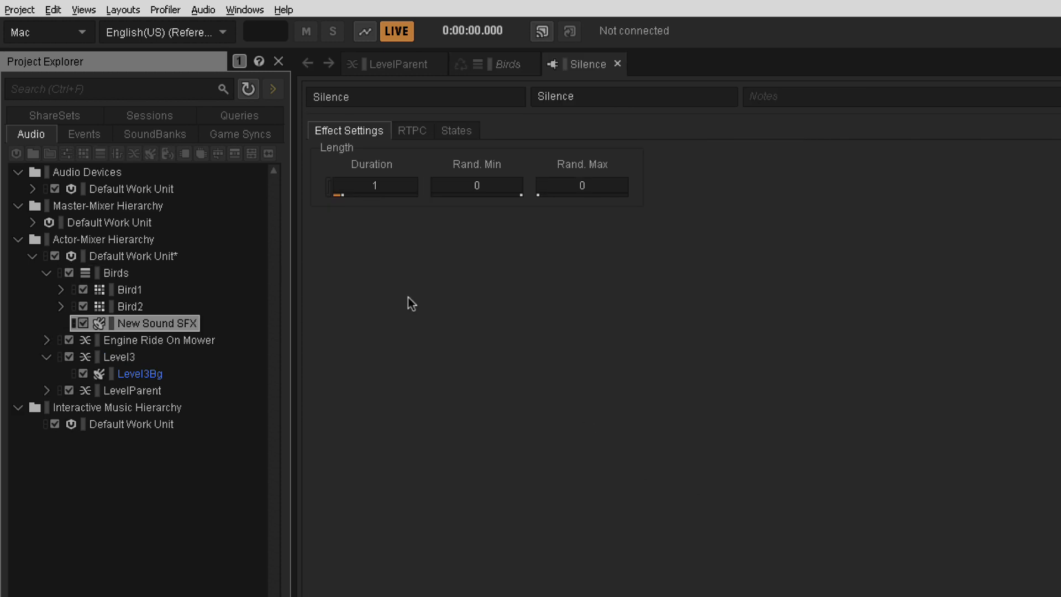
left_click(147, 321)
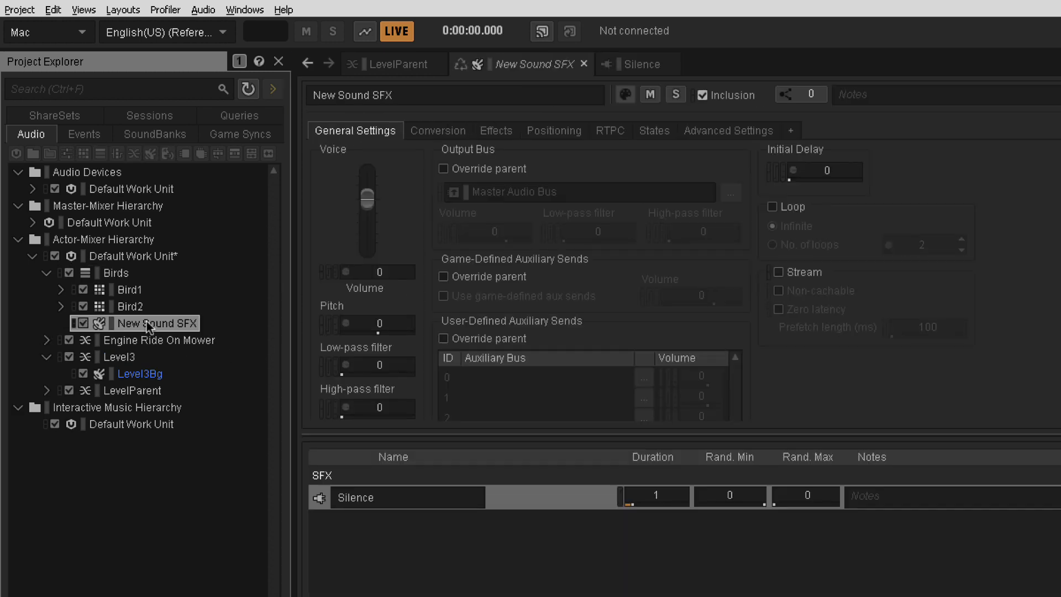
key("F2")
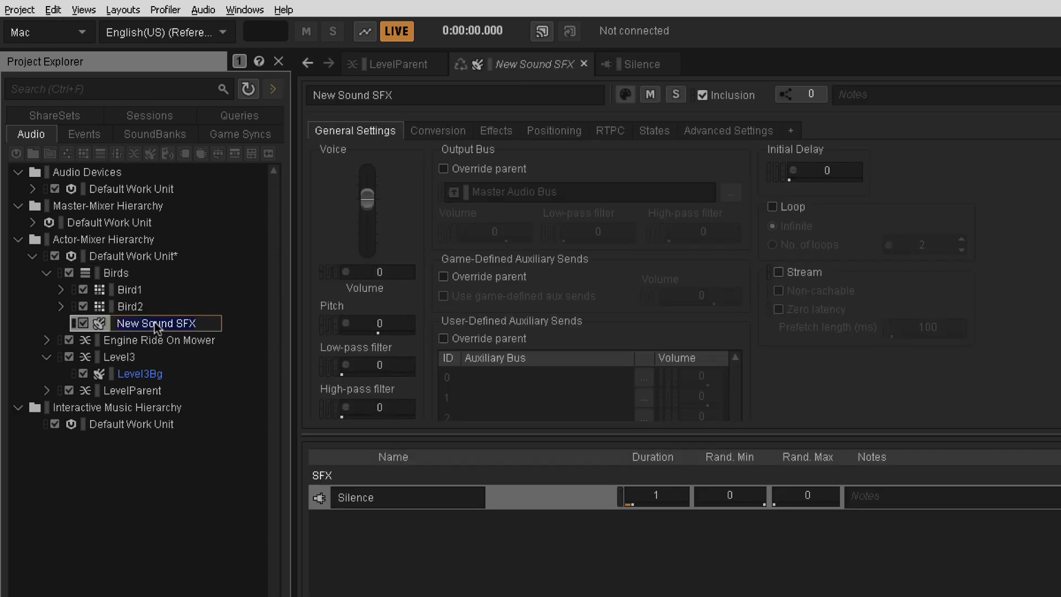
type("Silence")
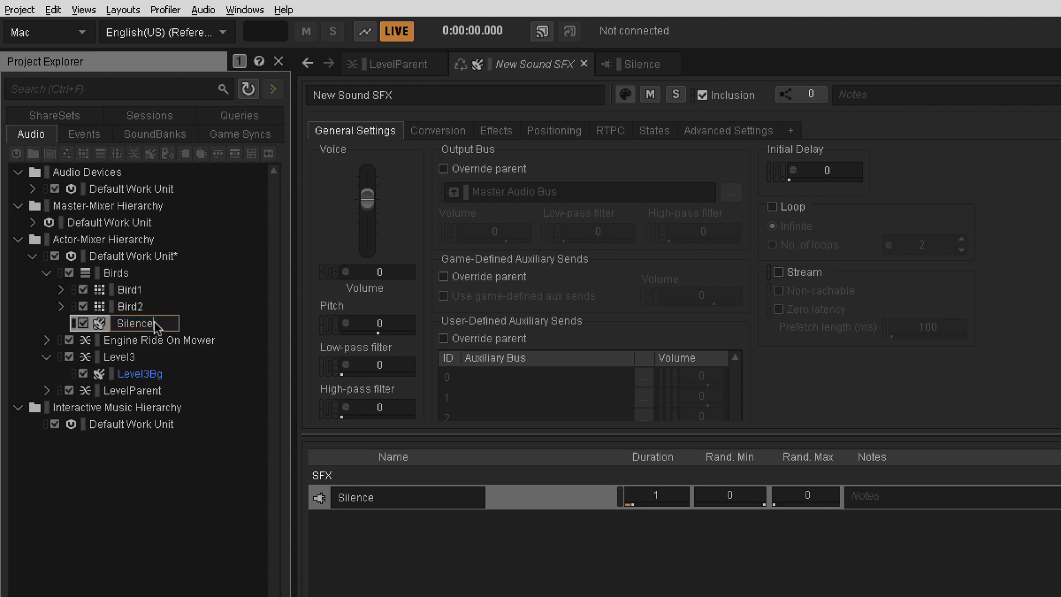
type("1")
key("Return")
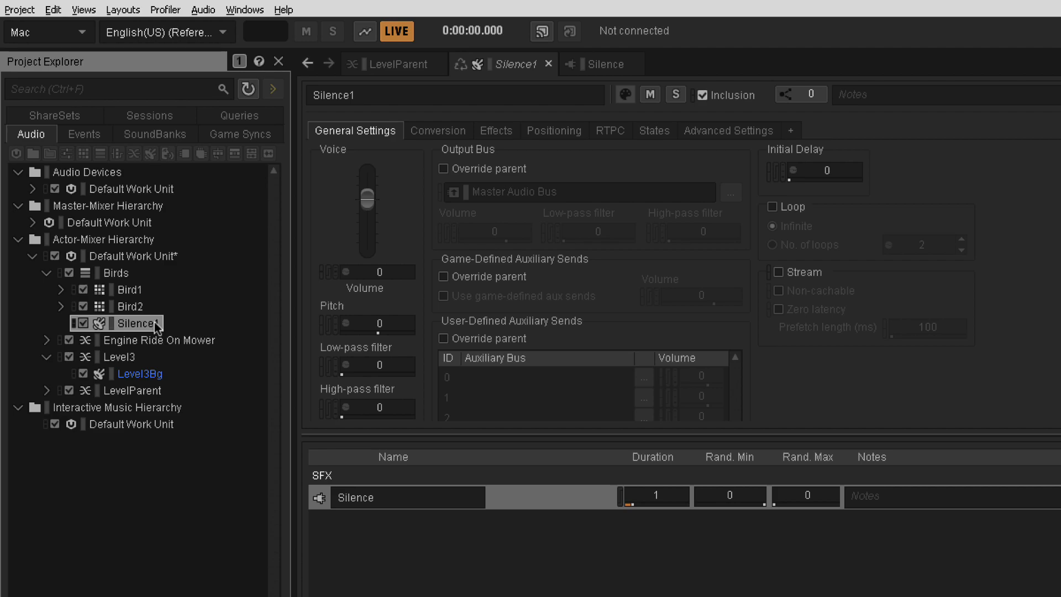
Add Silence1 to the Birds playlist and place it between Bird1 and Bird2.
left_click(116, 273)
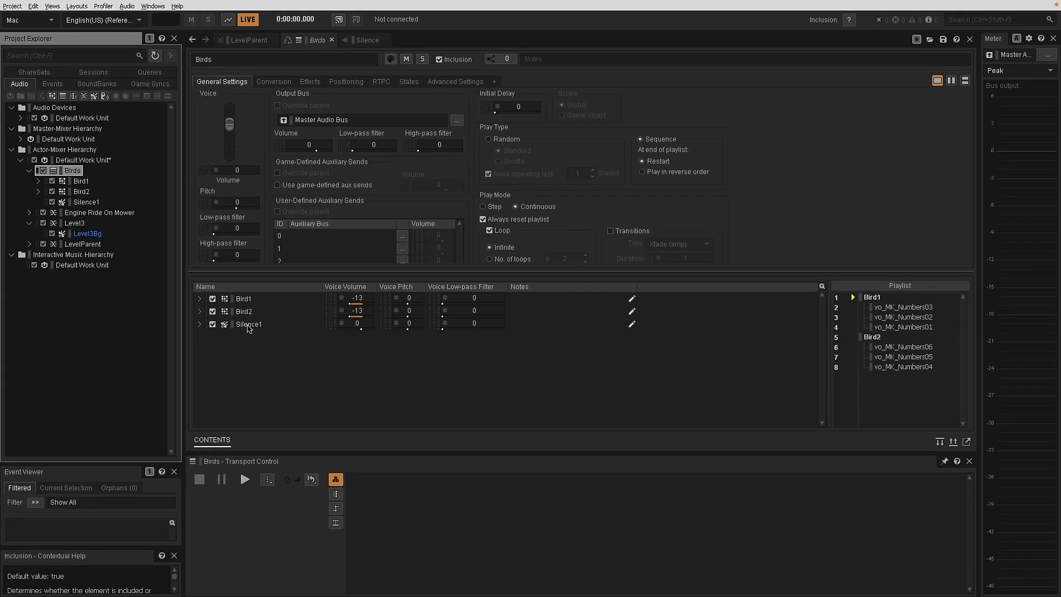
left_click_drag(248, 325, 898, 339)
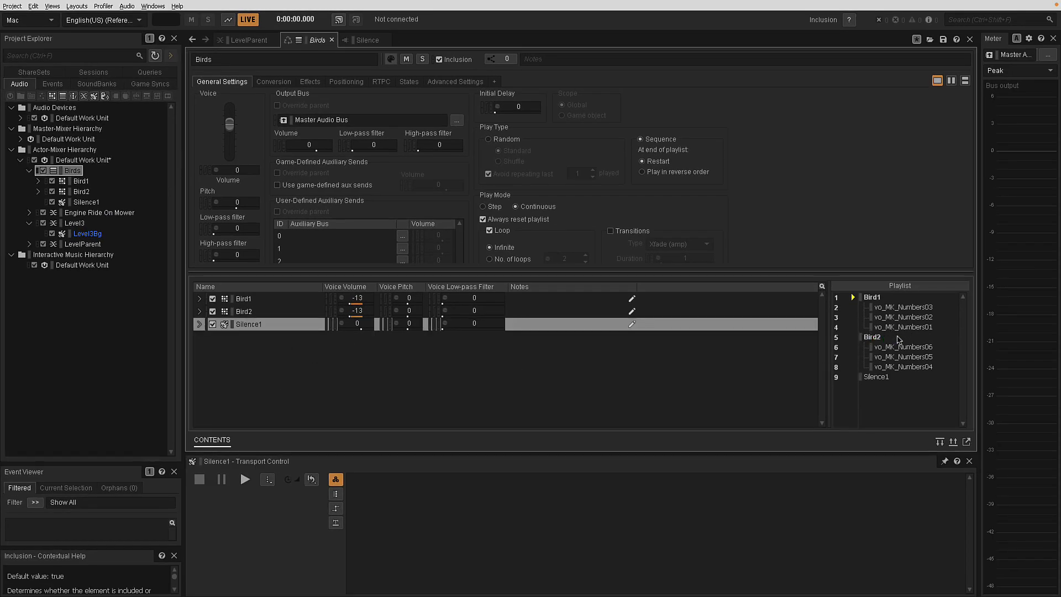
left_click_drag(877, 380, 882, 331)
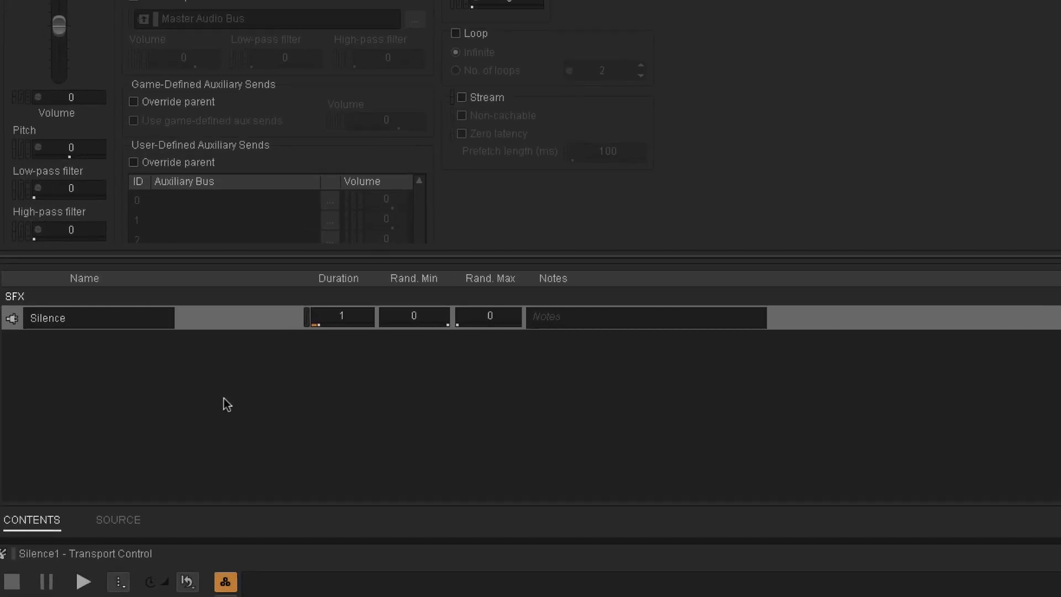
Set the random maximum of Silence1's duration to 2.5 and play the Birds container to audition it.
left_click(482, 319)
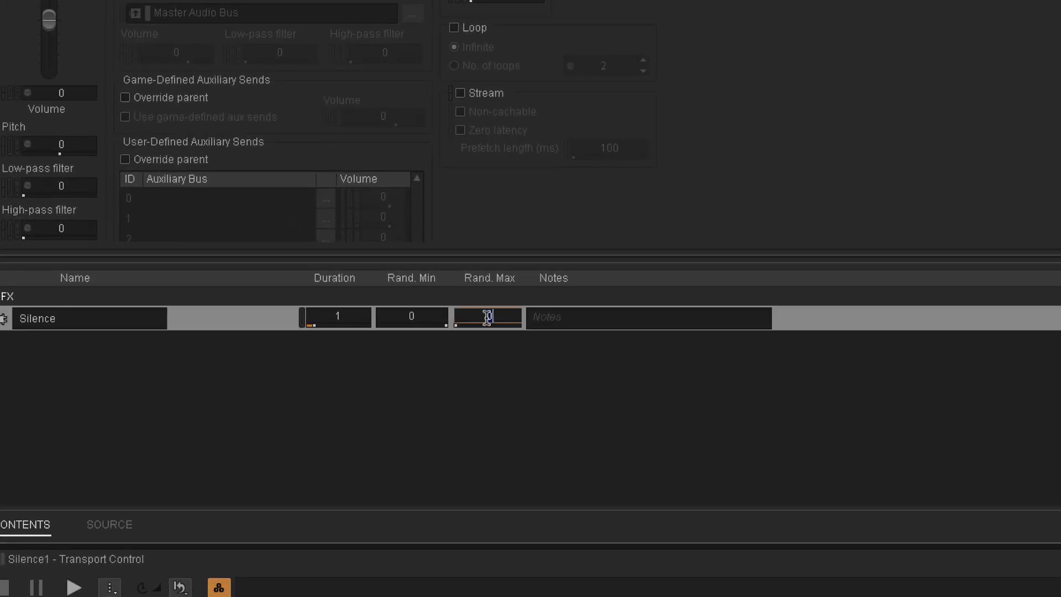
mouse_move(456, 325)
left_mouse_down()
mouse_move(522, 327)
mouse_move(480, 337)
mouse_move(513, 338)
mouse_move(473, 337)
mouse_move(541, 337)
mouse_move(447, 337)
left_mouse_up()
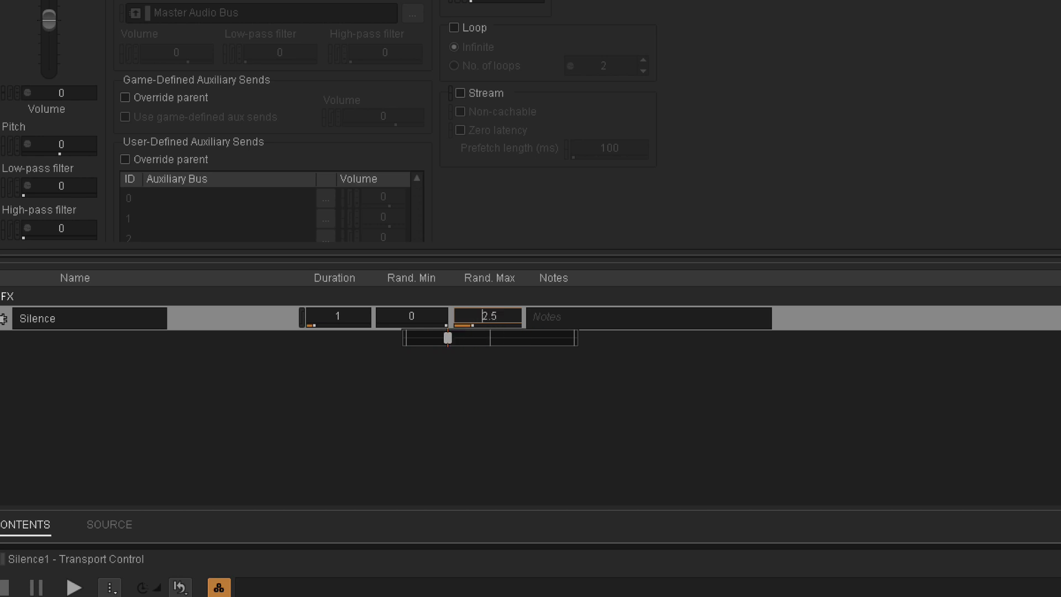
left_click(475, 379)
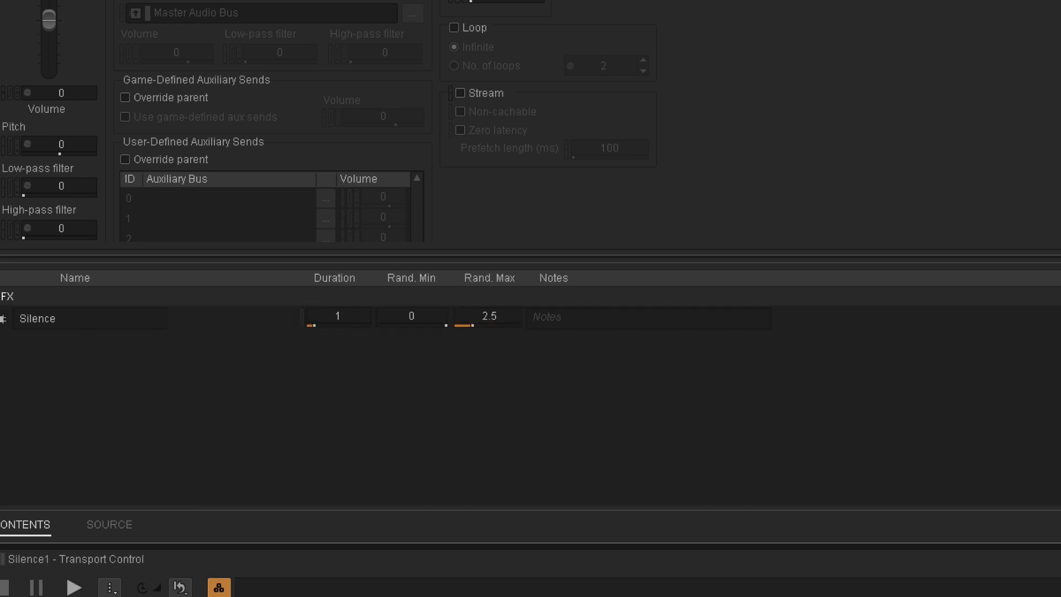
left_click(73, 171)
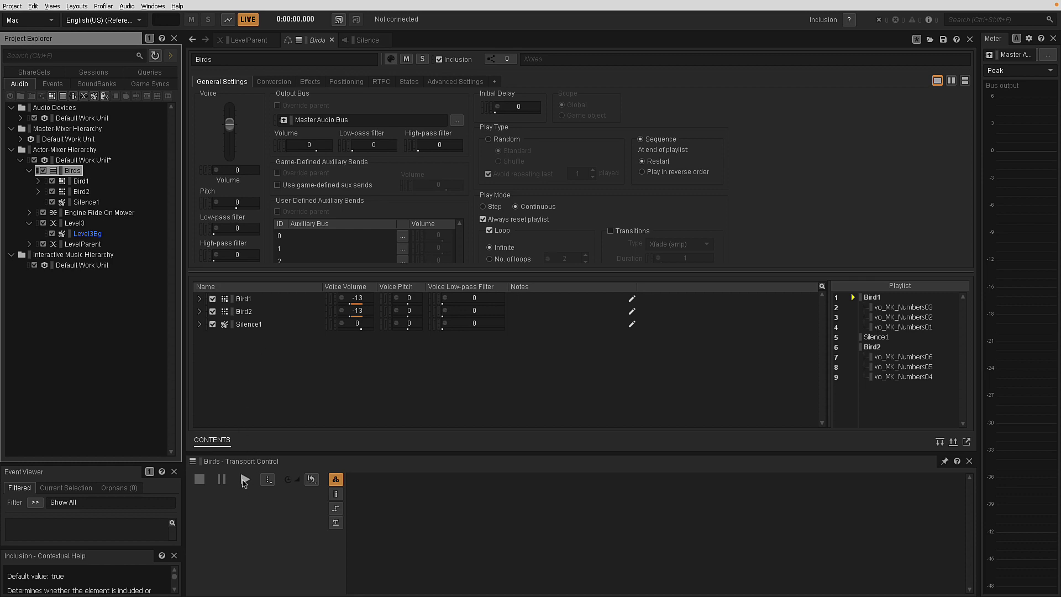
left_click(245, 480)
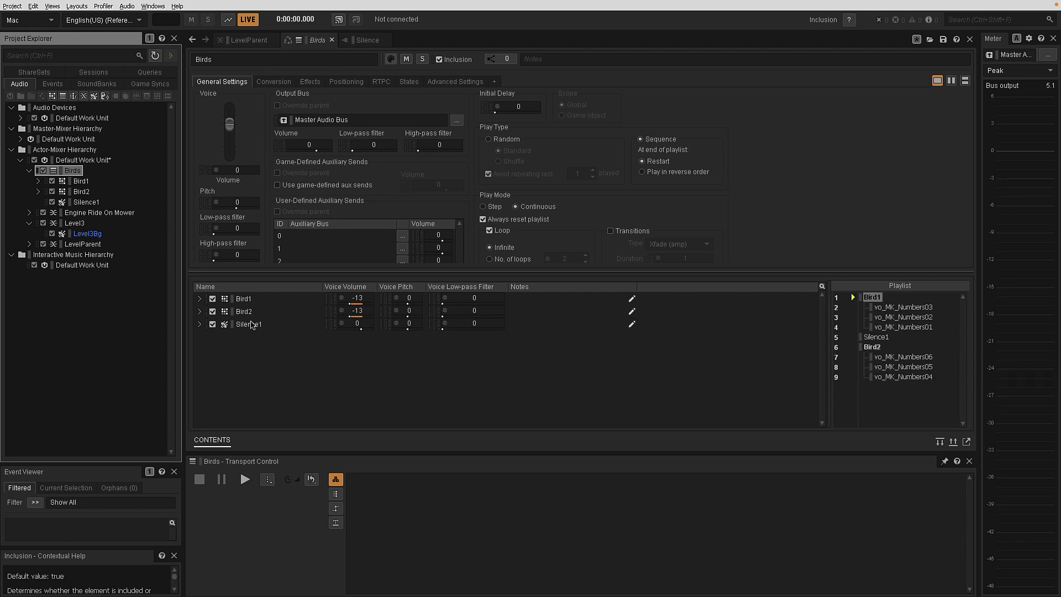
Duplicate Silence1 inside Birds as Silence2 and add it to the end of the Birds playlist.
left_click(255, 325)
left_click(72, 170)
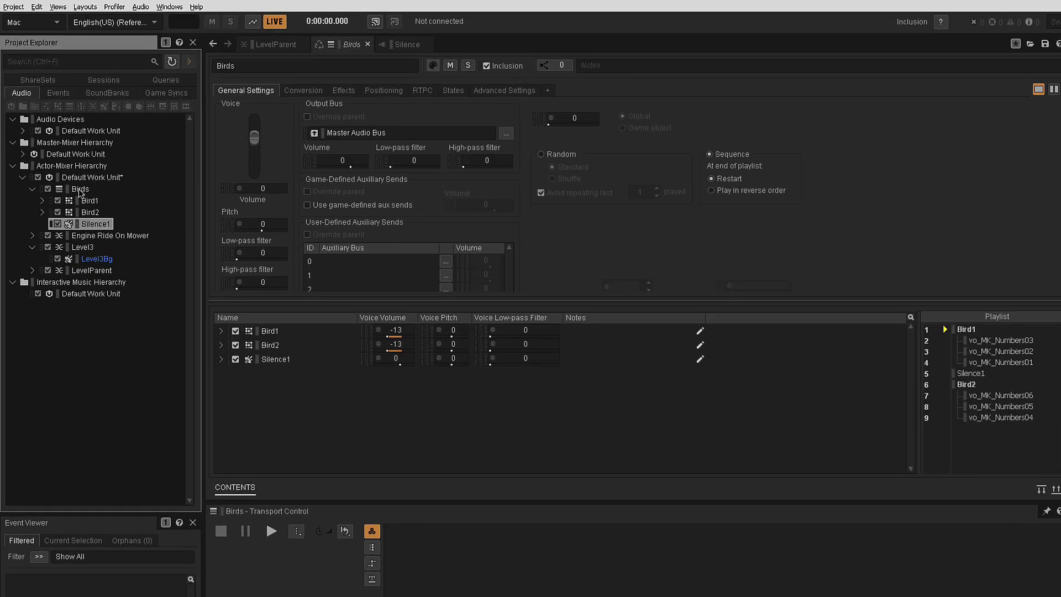
key("ctrl+v")
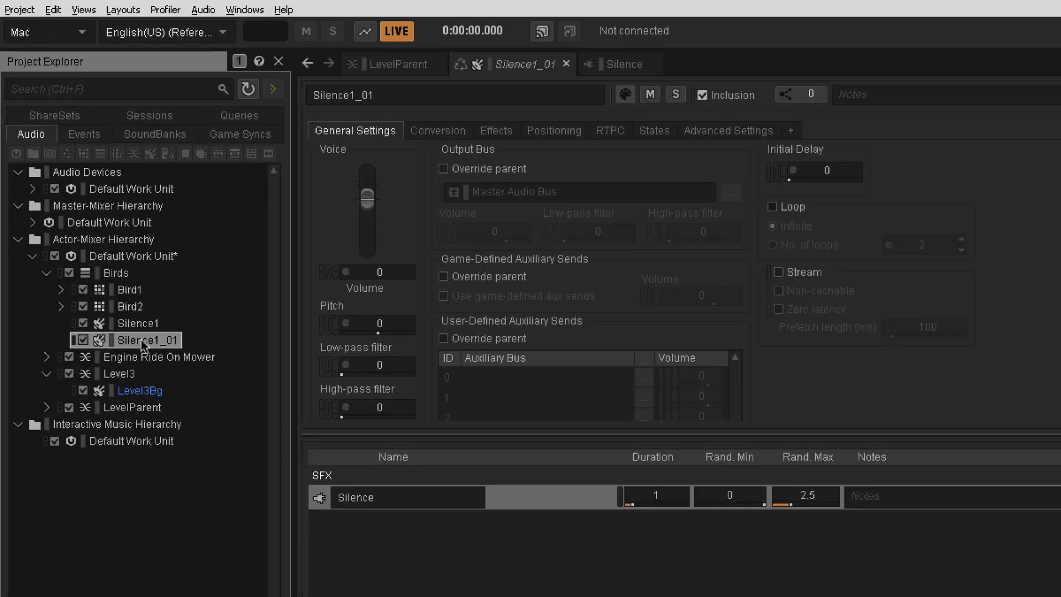
key("F2")
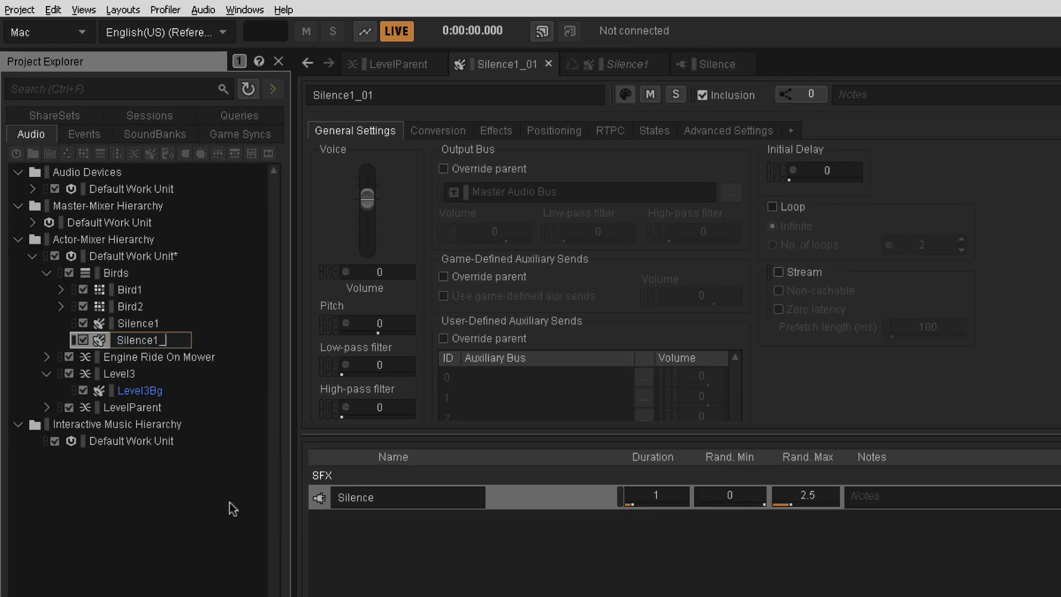
type("Silence")
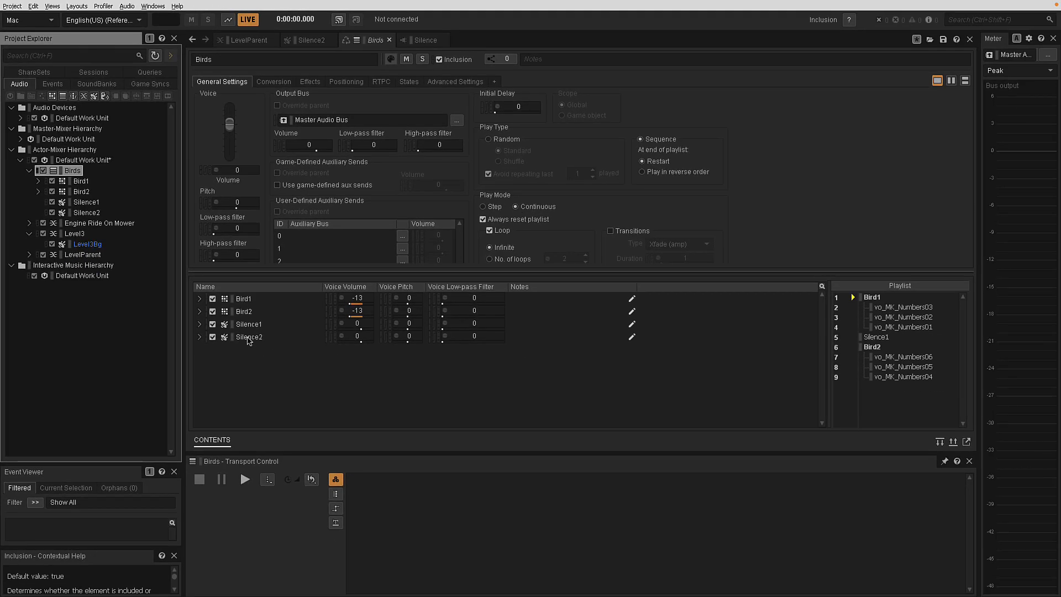
left_click_drag(497, 337, 877, 389)
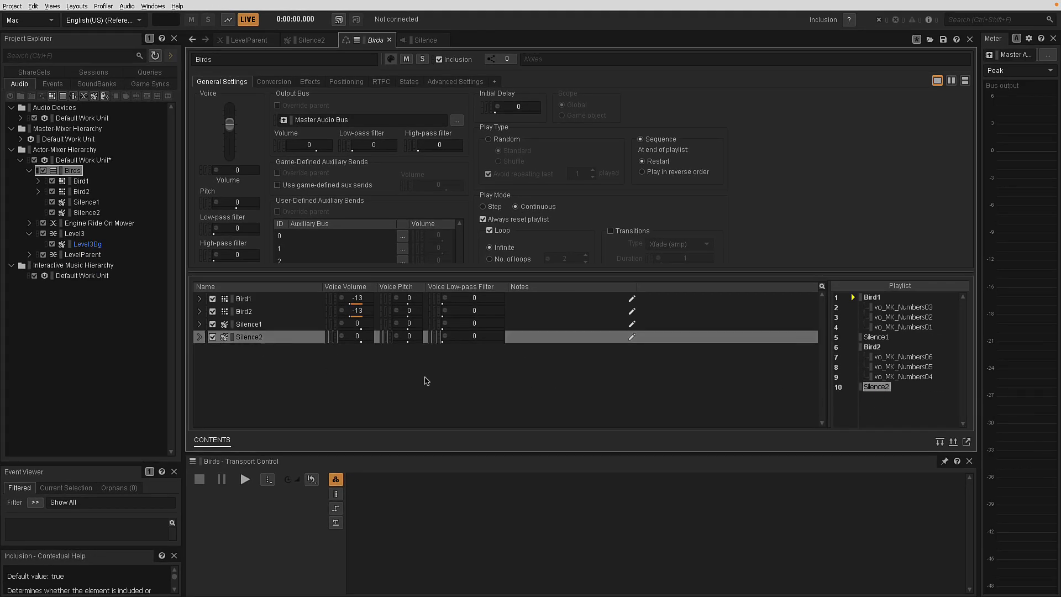
Set the random maximum of Silence2's duration to 4.5 and audition the Birds container.
double_click(244, 338)
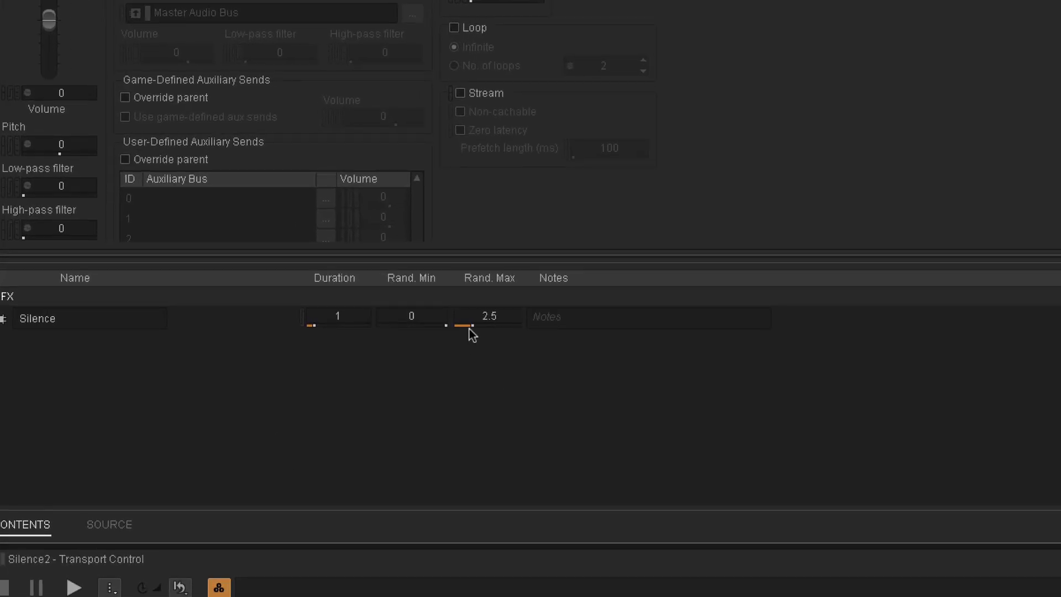
mouse_move(472, 324)
left_mouse_down()
mouse_move(461, 326)
mouse_move(481, 326)
left_mouse_up()
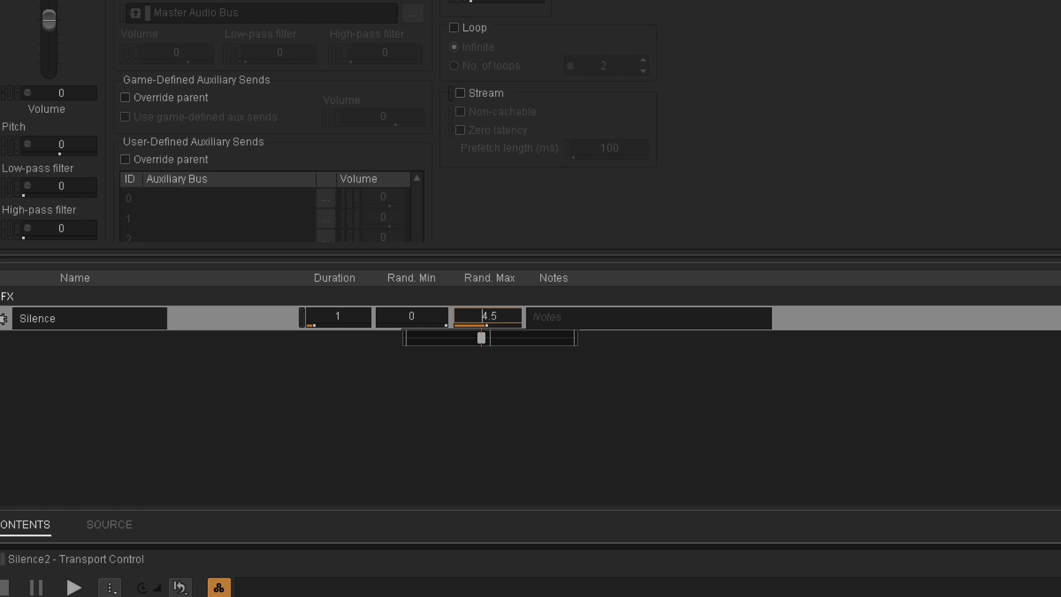
left_click(333, 405)
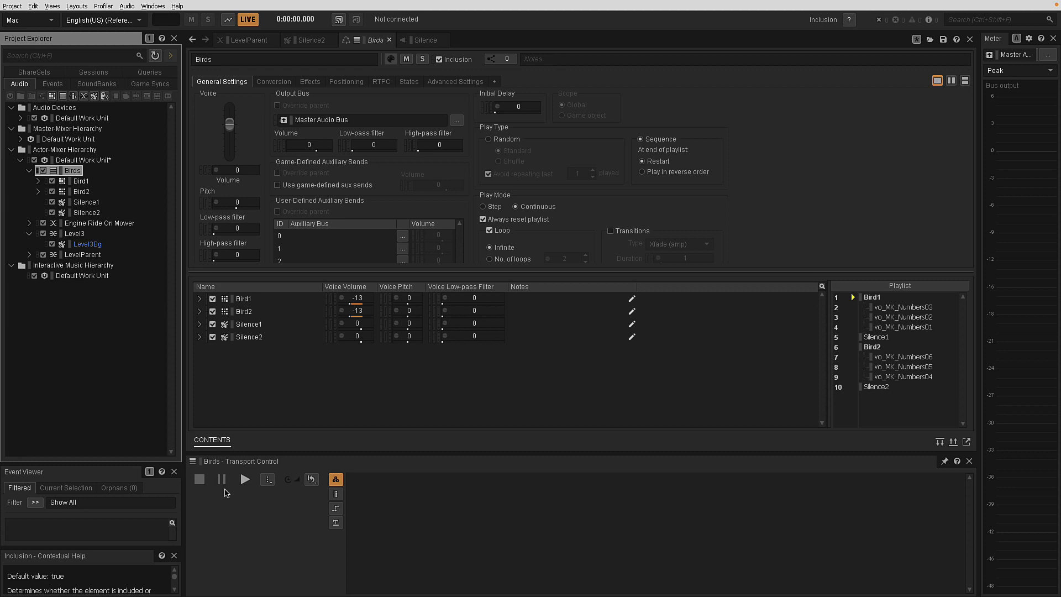
left_click(245, 479)
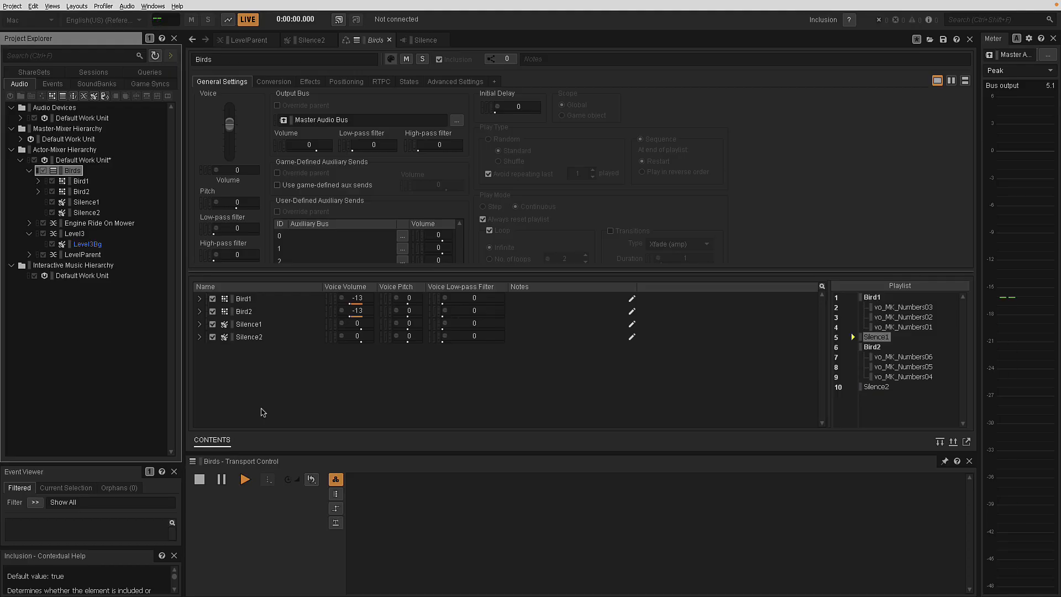
left_click(197, 480)
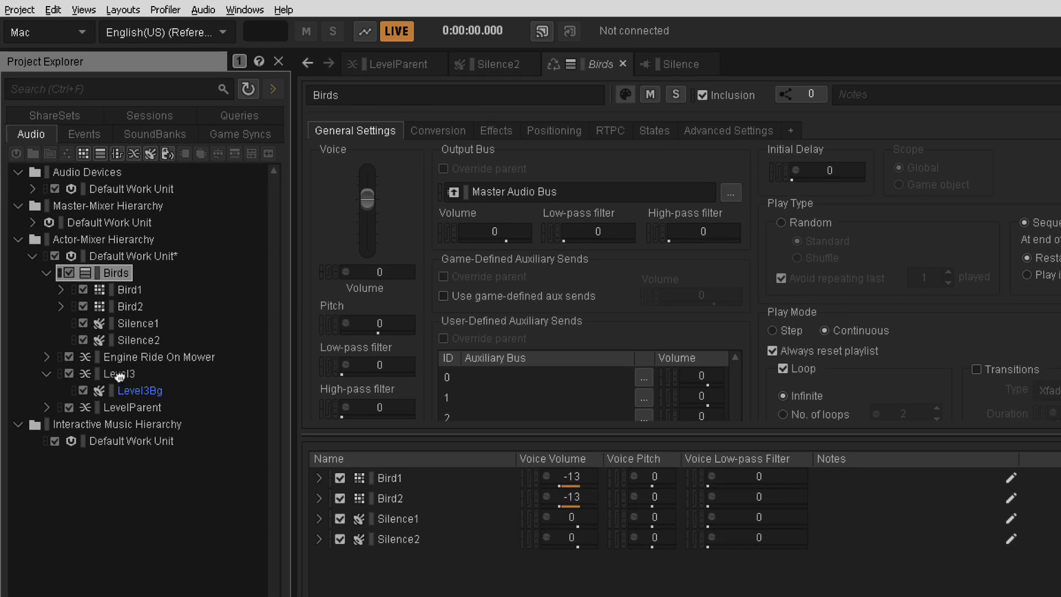
Move the Birds sequence container into the Level3 blend container alongside Level3Bg.
left_click_drag(119, 376, 120, 375)
left_click(122, 289)
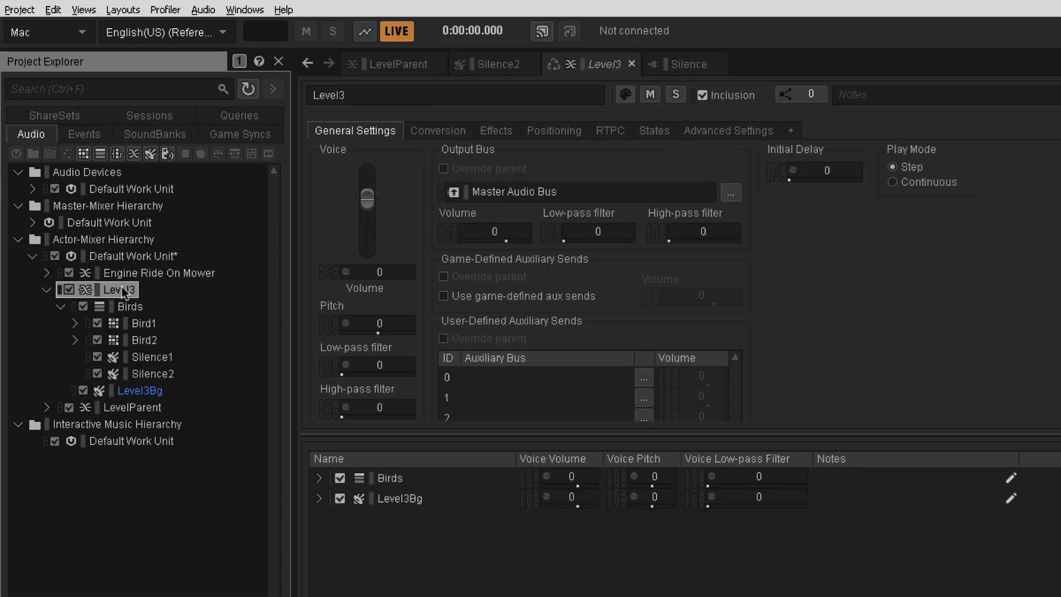
left_click(60, 306)
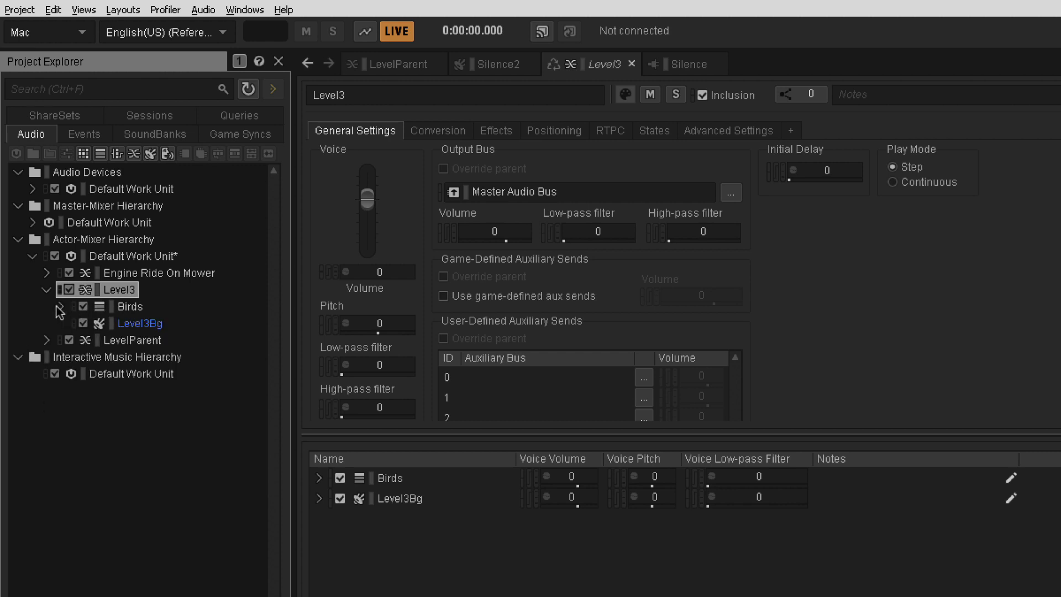
left_click(138, 325)
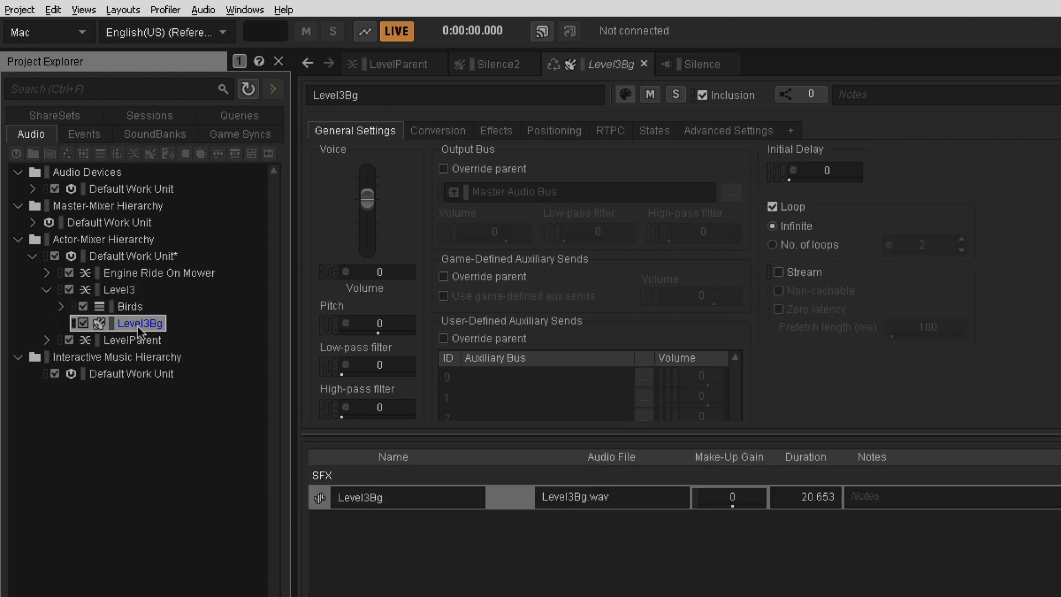
left_click(118, 290)
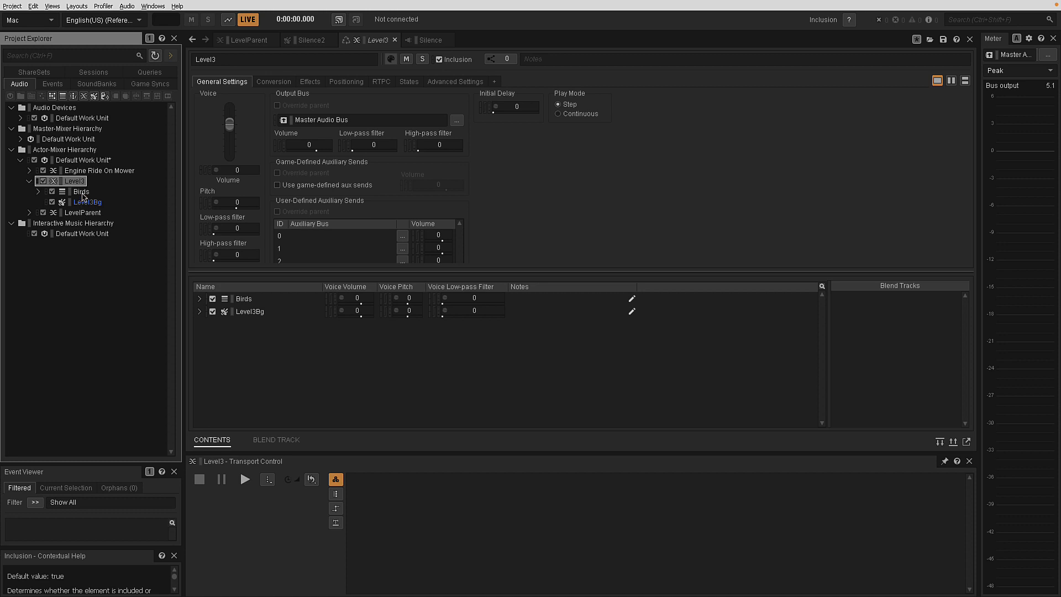
Check Level3's state settings and move the Level3 container into LevelParent.
left_click(409, 81)
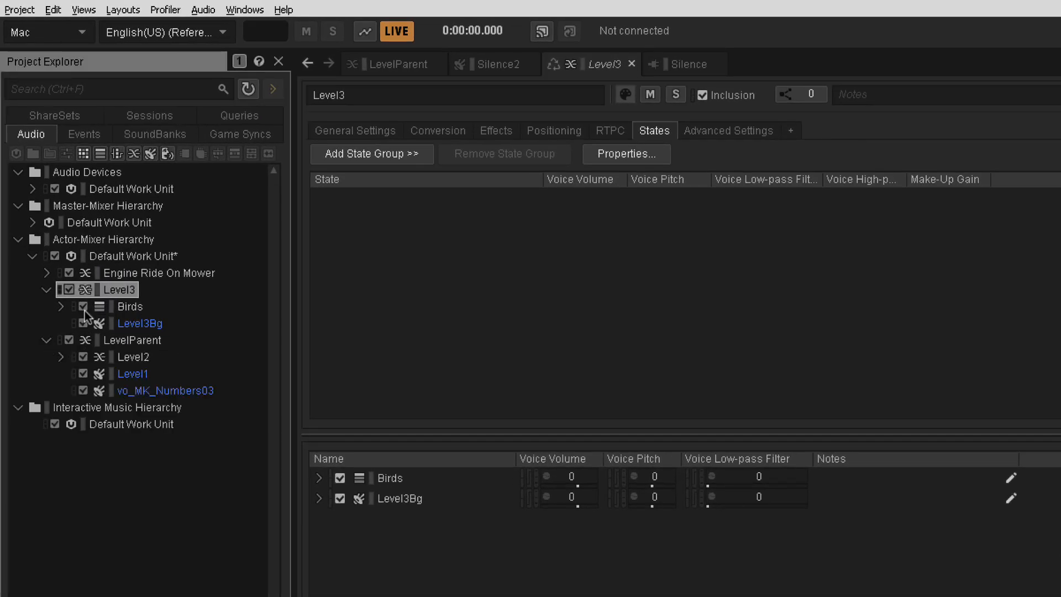
left_click_drag(84, 287, 115, 341)
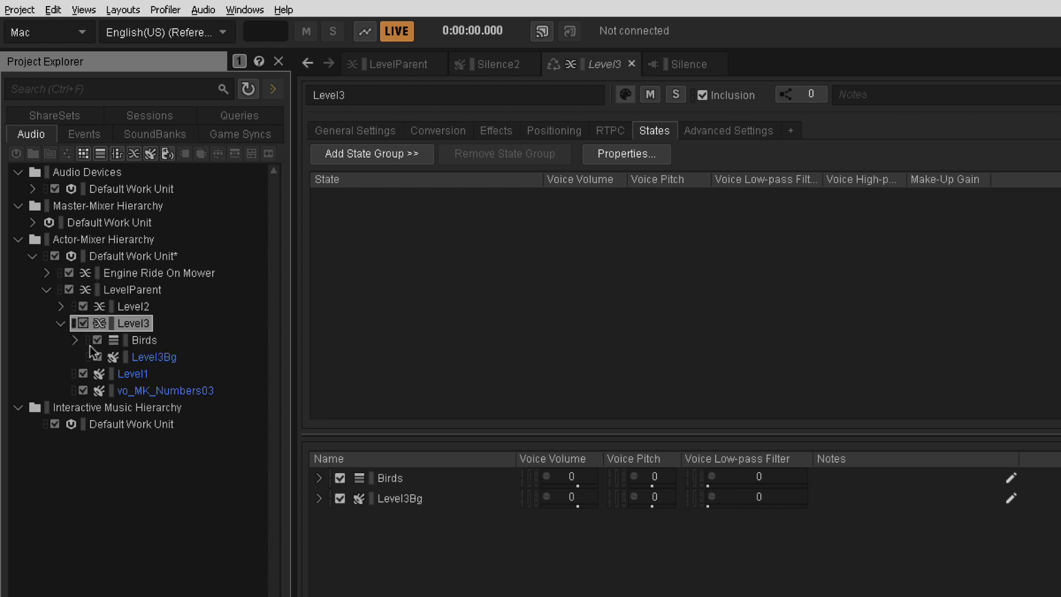
left_click(75, 340)
left_click(60, 323)
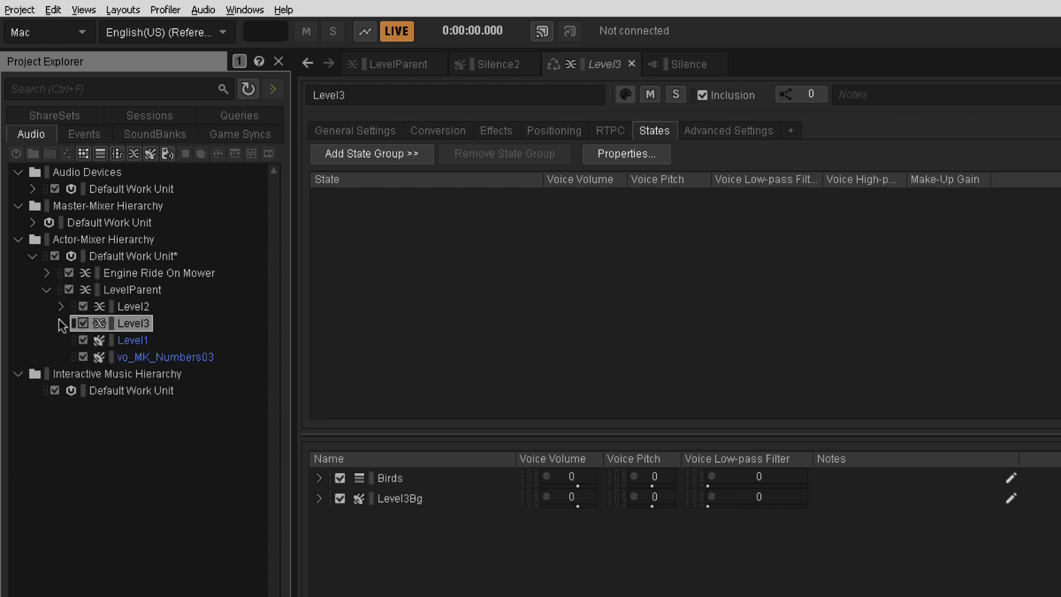
Delete the vo_MK_Numbers03 sound from LevelParent.
left_click(164, 359)
right_click(159, 357)
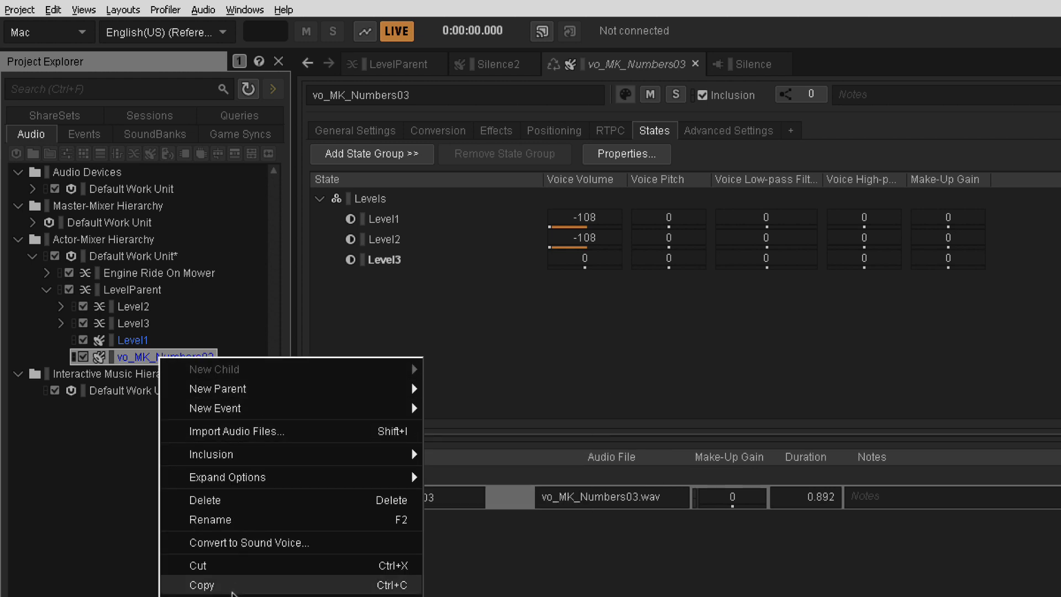
left_click(230, 498)
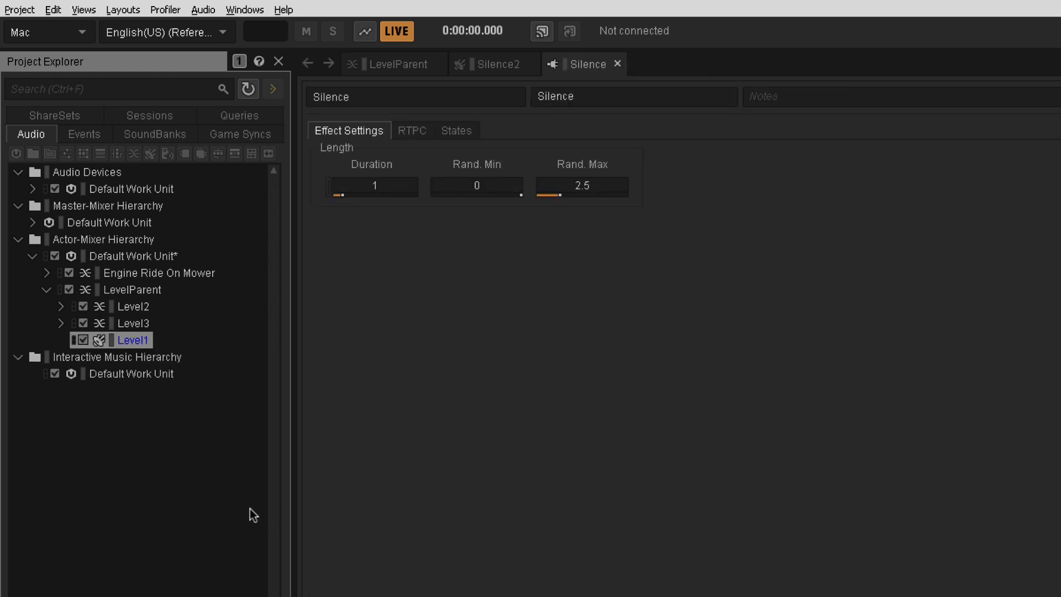
Add the Levels state group to the Level3 container and set Voice Volume to -108 for the Level1 and Level2 states.
left_click(137, 324)
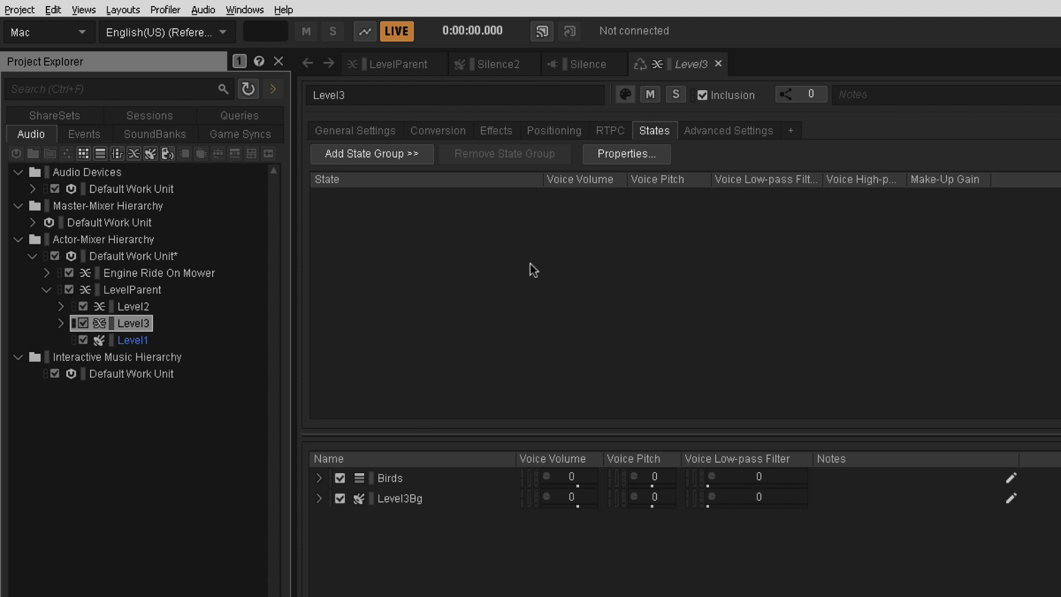
left_click(394, 152)
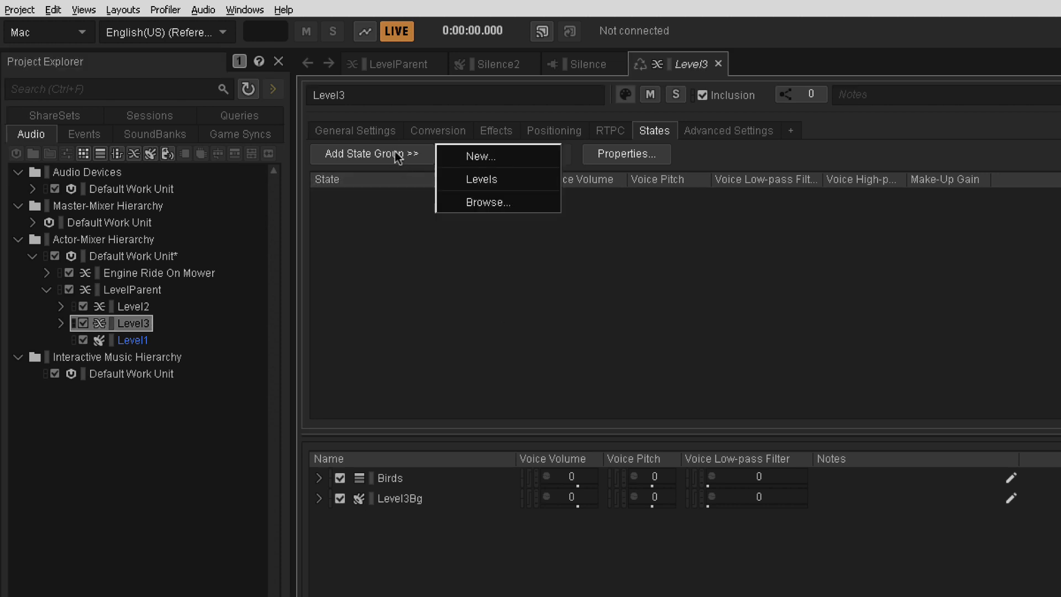
left_click(503, 179)
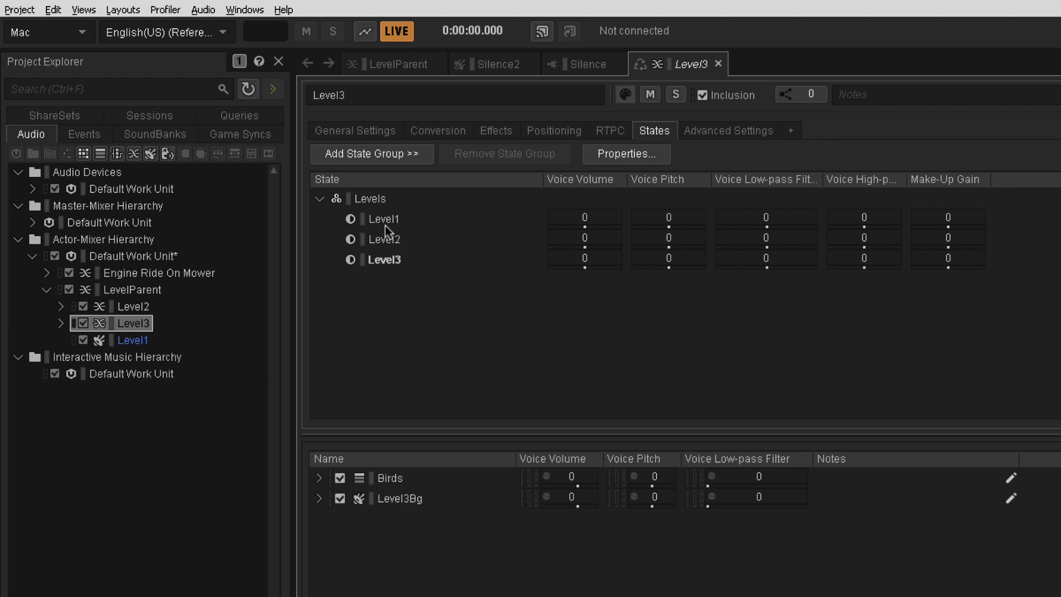
left_click_drag(585, 227, 500, 229)
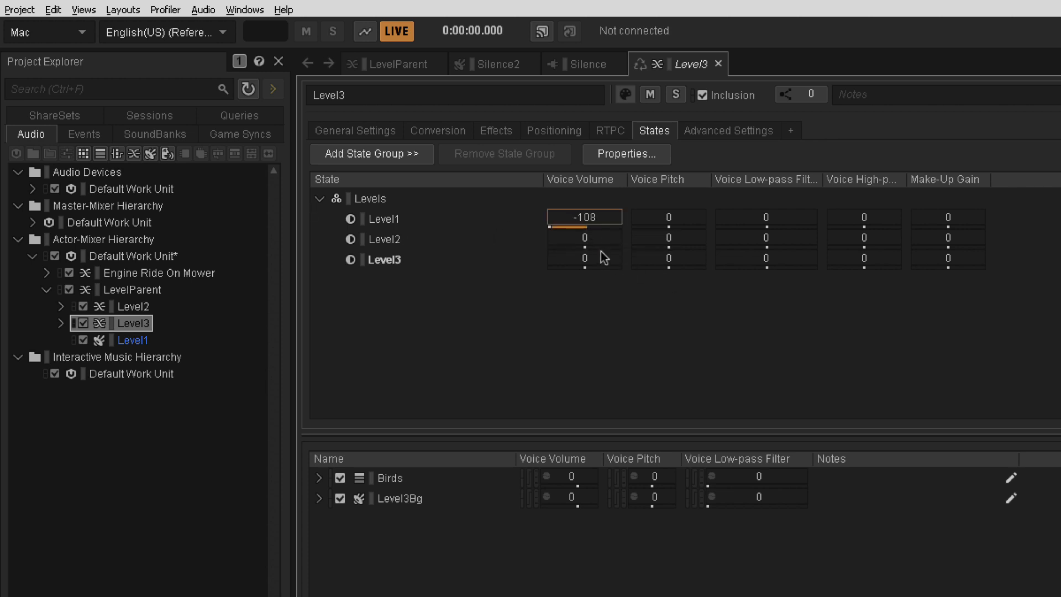
left_click_drag(584, 239, 599, 366)
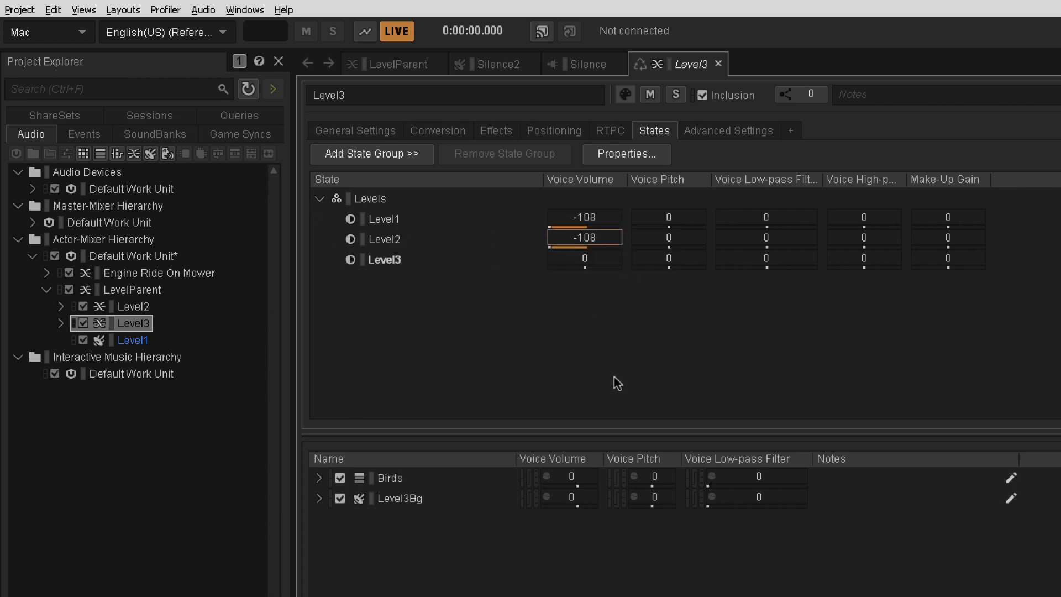
Set LevelParent's playback state to Level1, then enlarge its Transport Control and pin it to LevelParent.
left_click(114, 291)
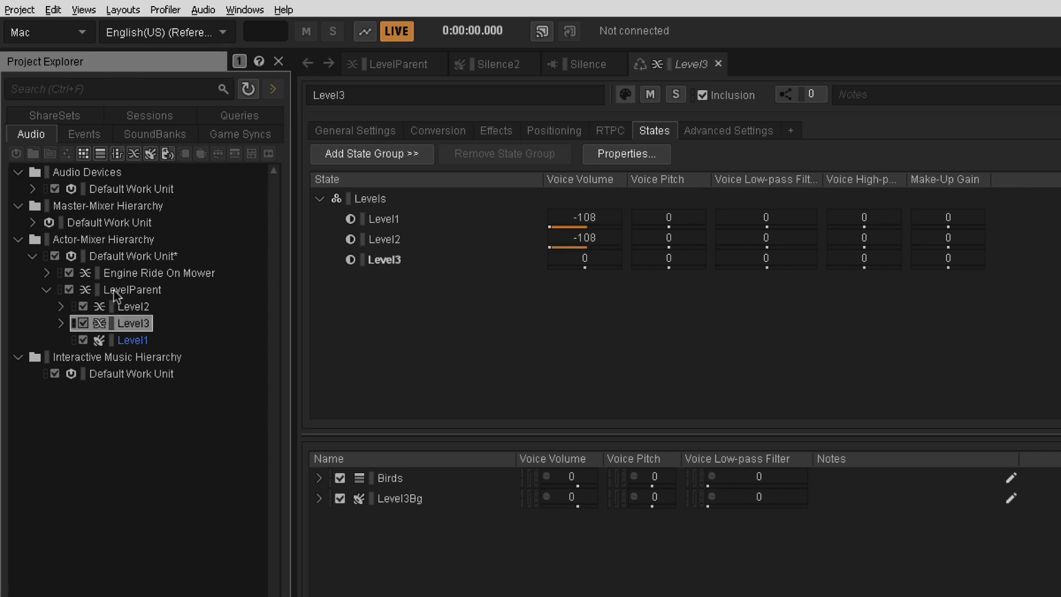
left_click(683, 482)
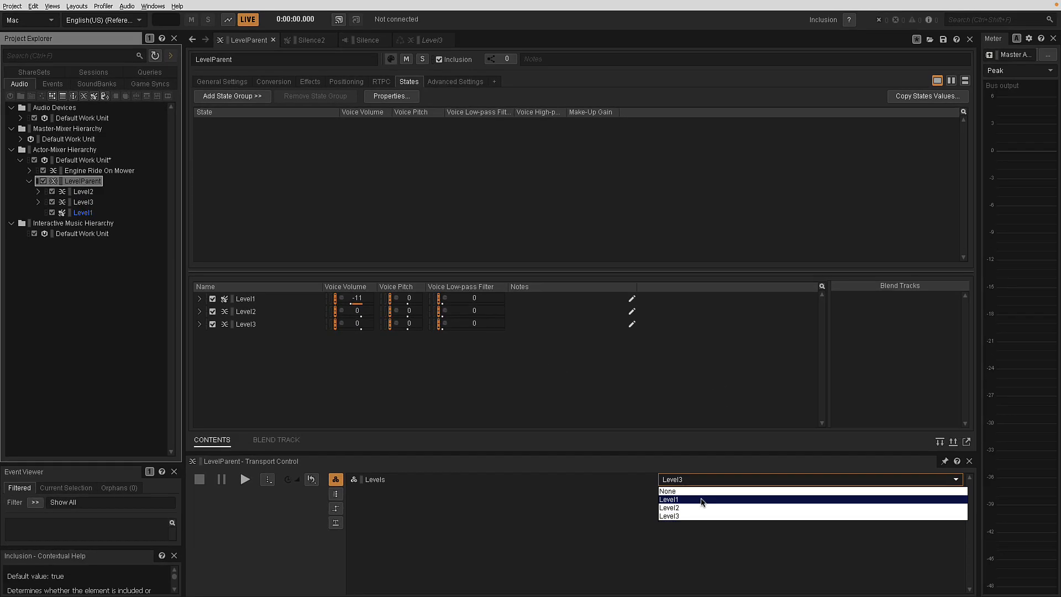
left_click(672, 501)
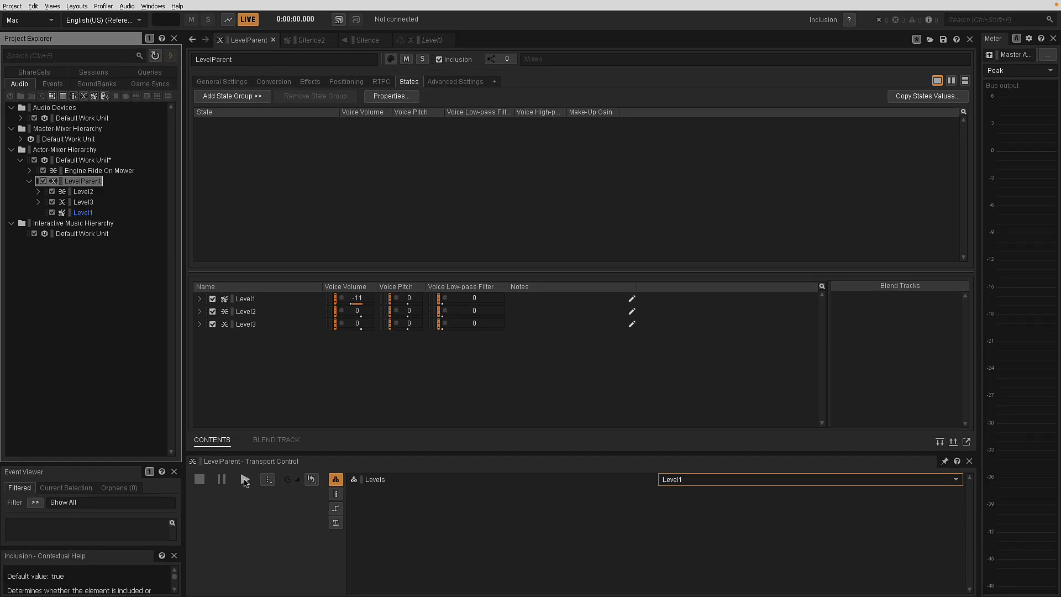
left_click_drag(247, 453, 246, 317)
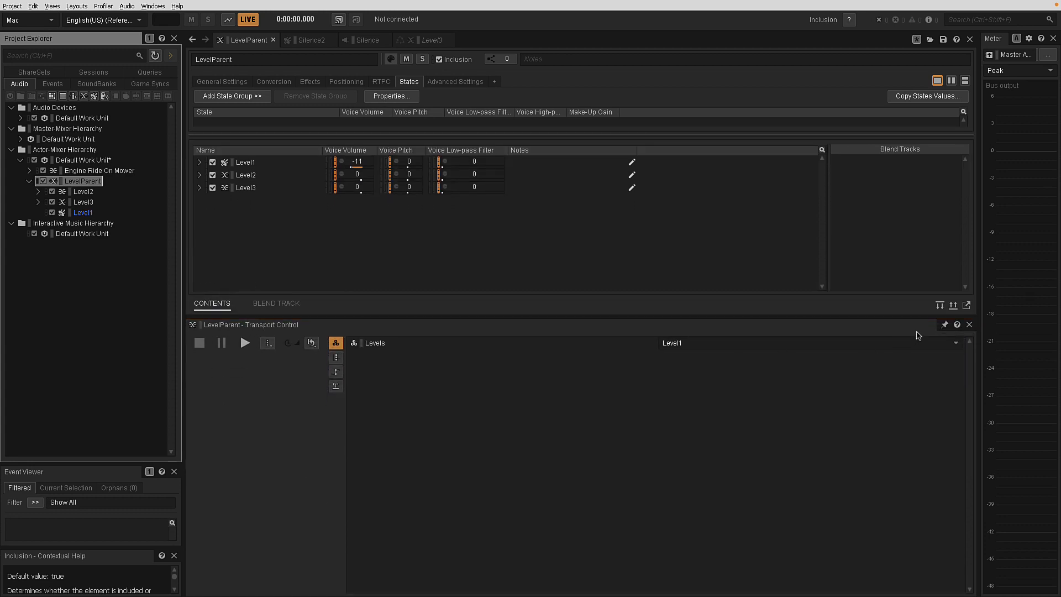
left_click(944, 325)
Show Level2's blend track, play LevelParent, switch the state to Level2 and lower FightIntensity to about 7.
left_click(83, 192)
left_click(276, 304)
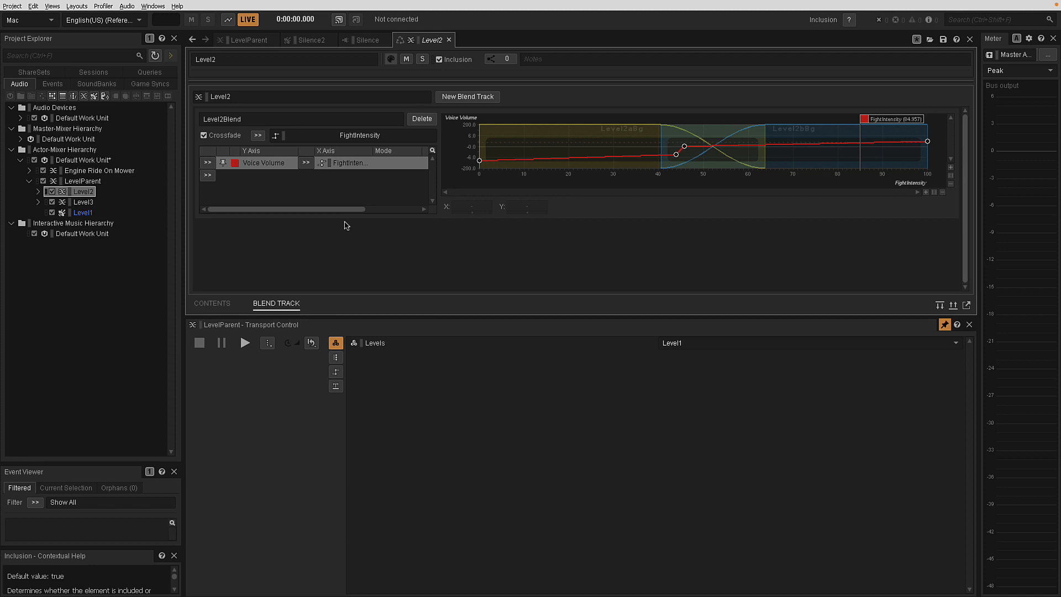
left_click(245, 343)
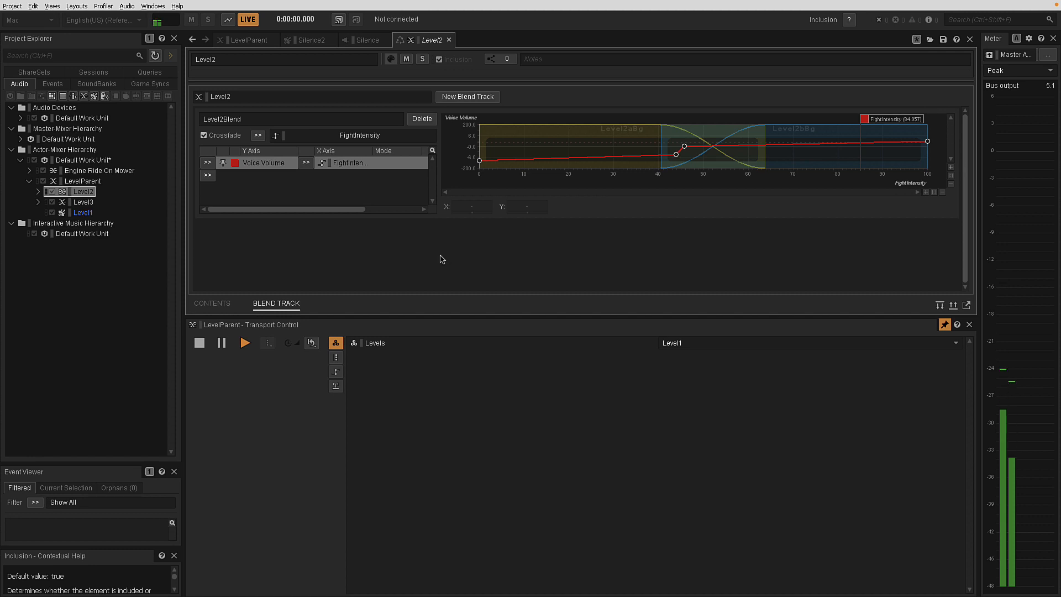
left_click(696, 343)
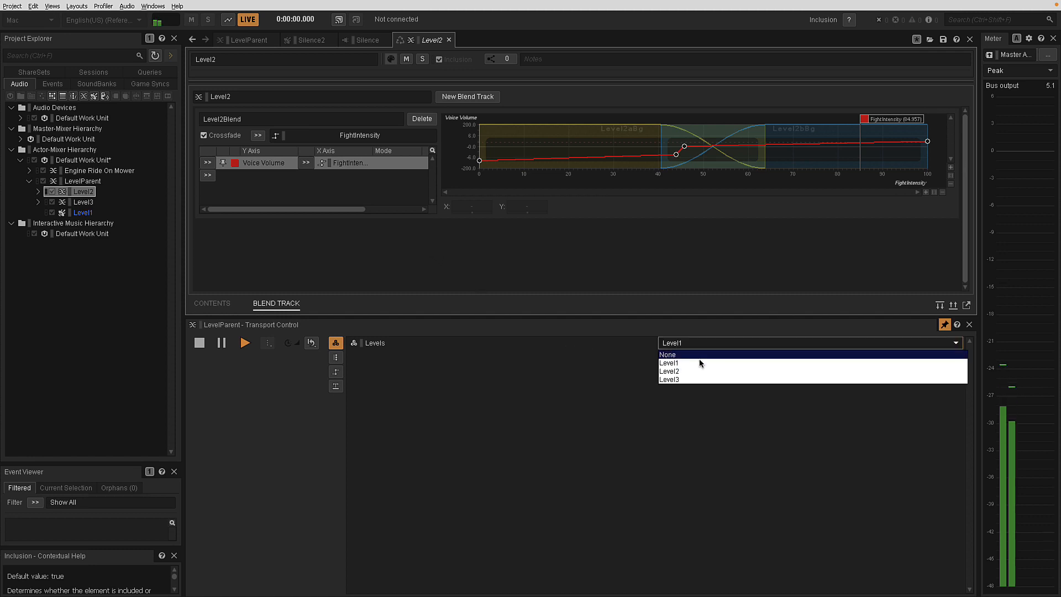
left_click(697, 371)
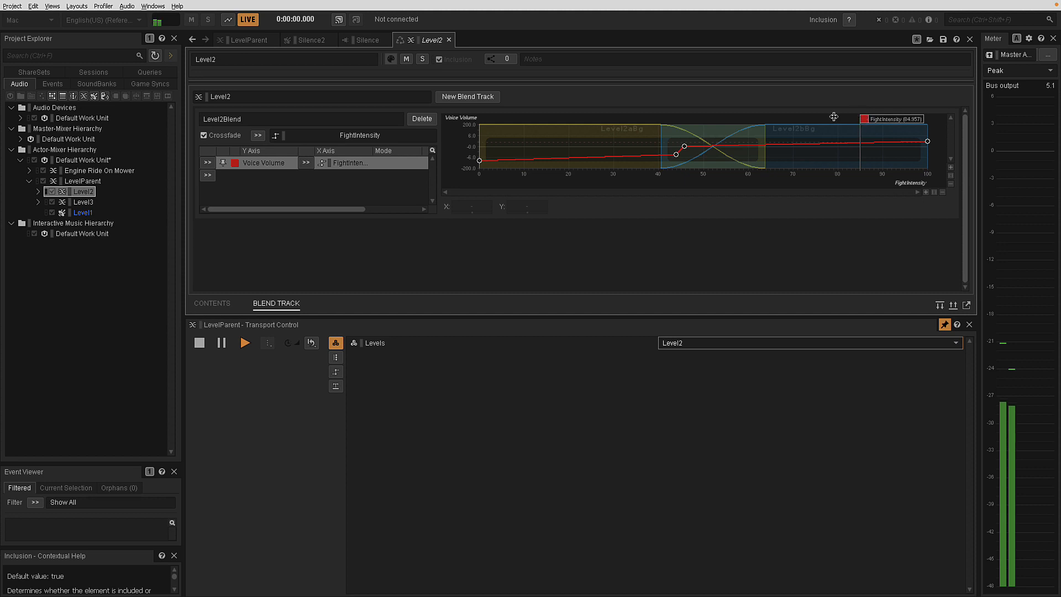
left_click_drag(833, 116, 510, 171)
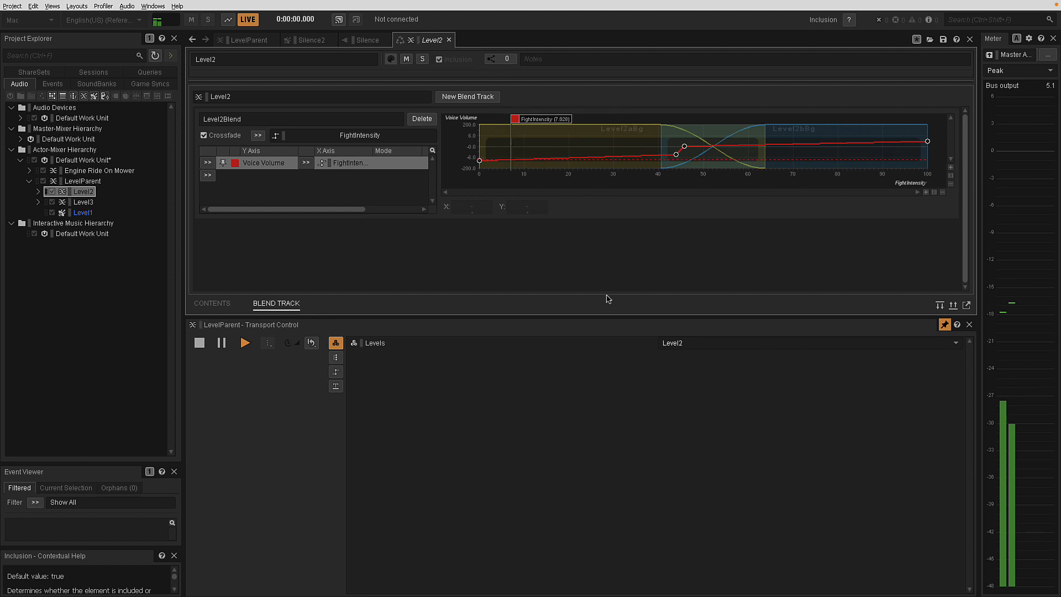
Audition LevelParent in the Level3 state, switch back to Level1 and stop playback.
left_click(694, 343)
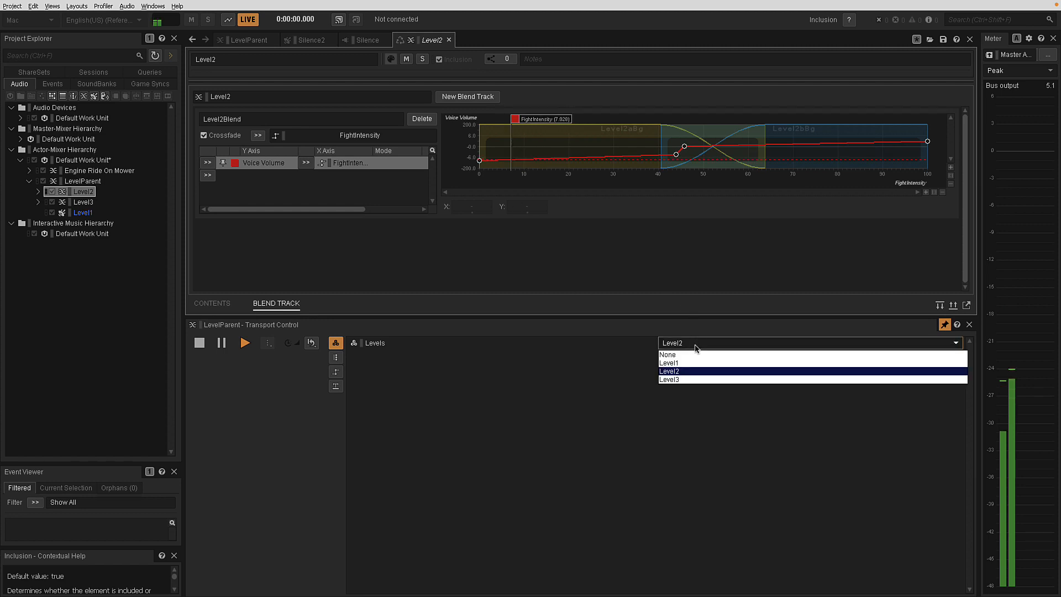
left_click(700, 379)
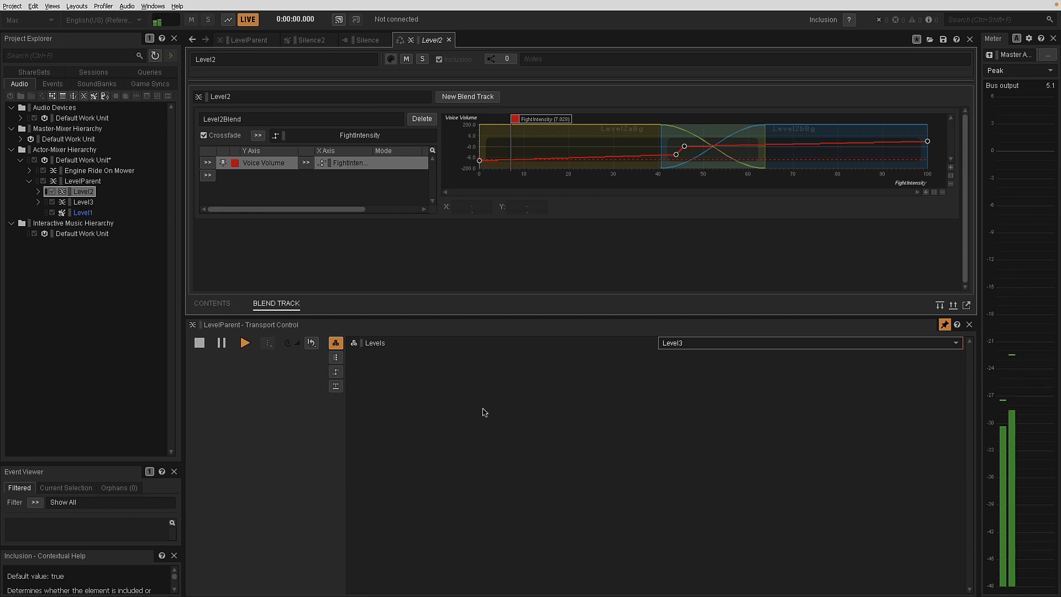
left_click(715, 344)
left_click(713, 362)
left_click(199, 344)
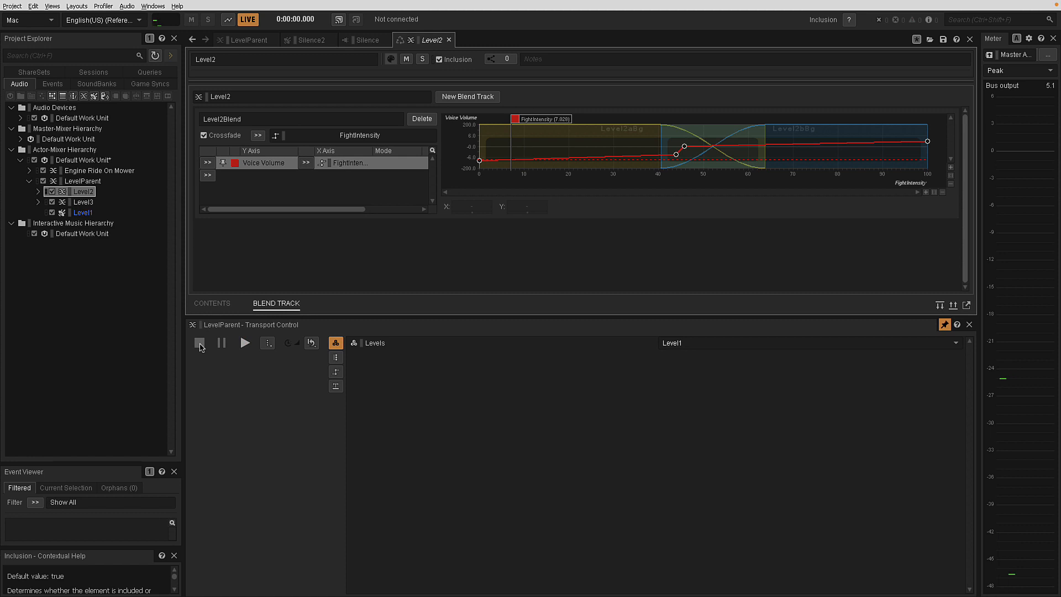